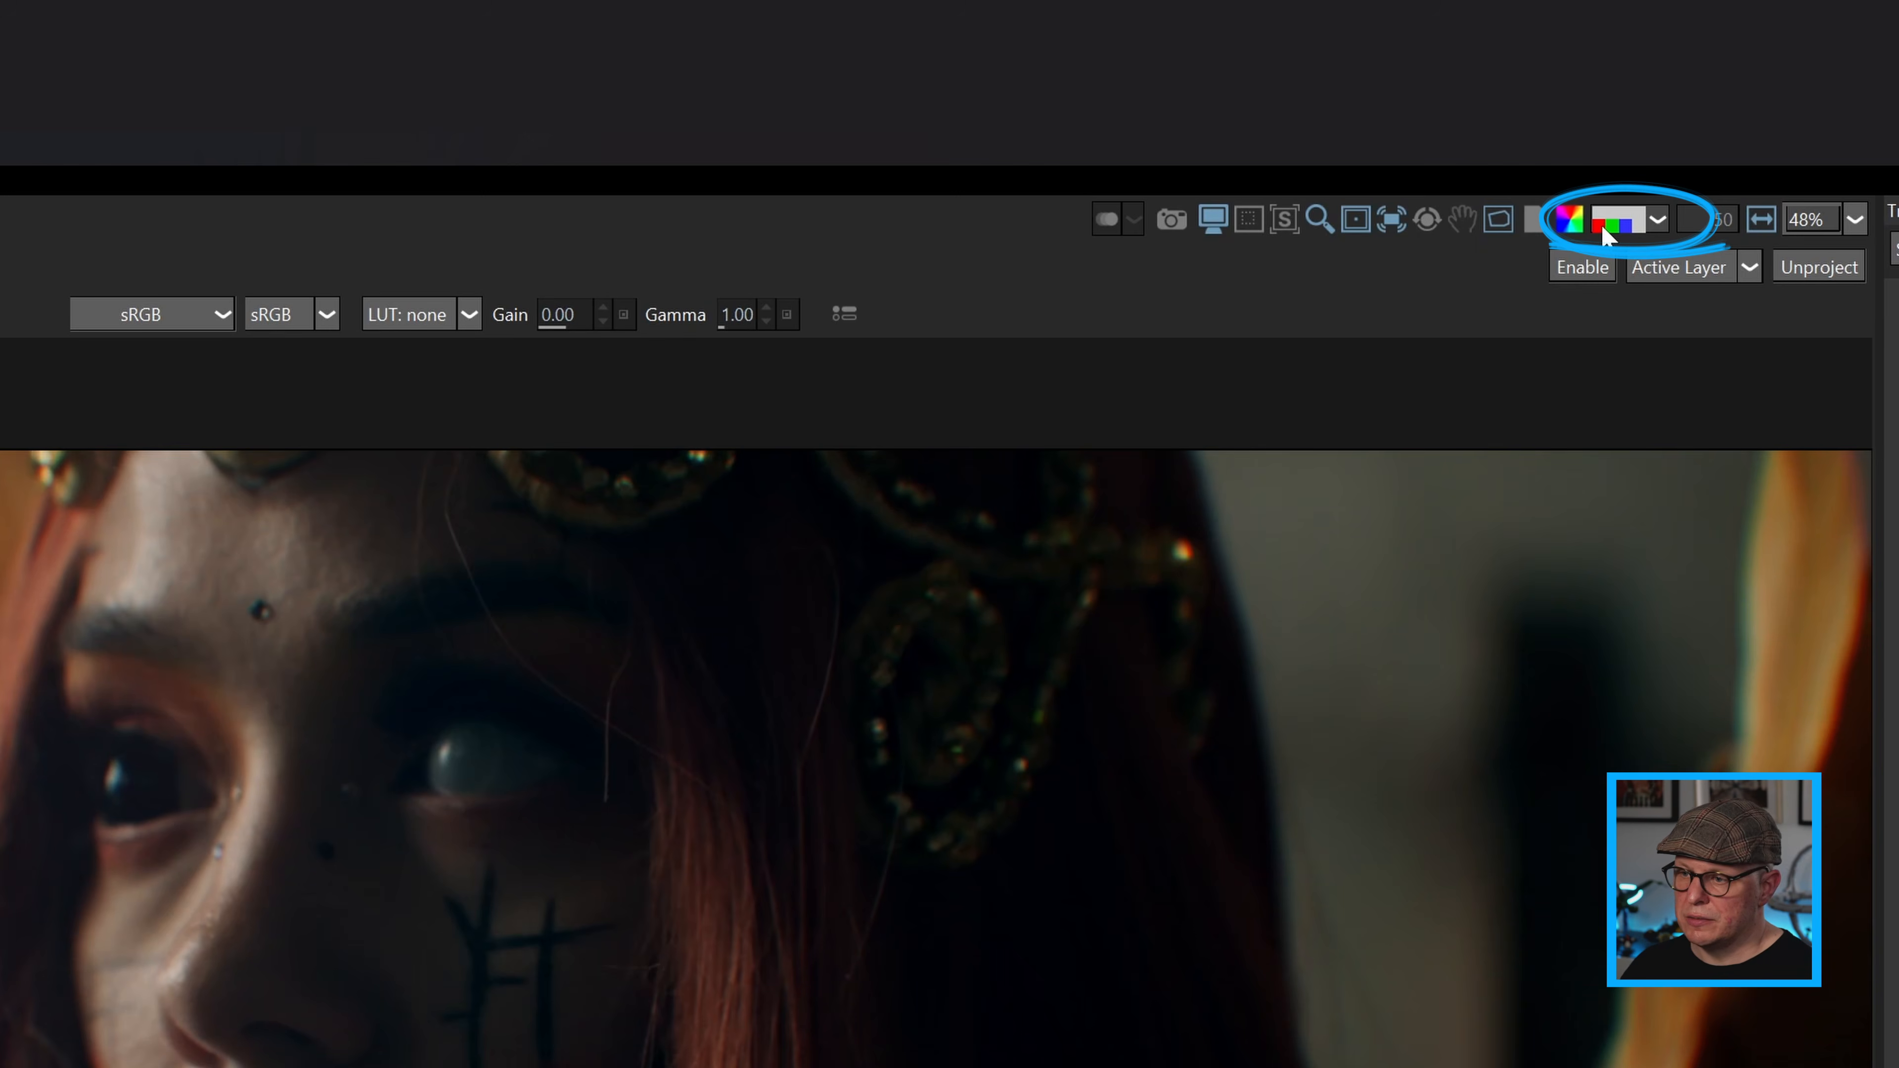
# View the clip's red, green and blue channels one at a time, finishing on the red channel.
pyautogui.click(1605, 234)
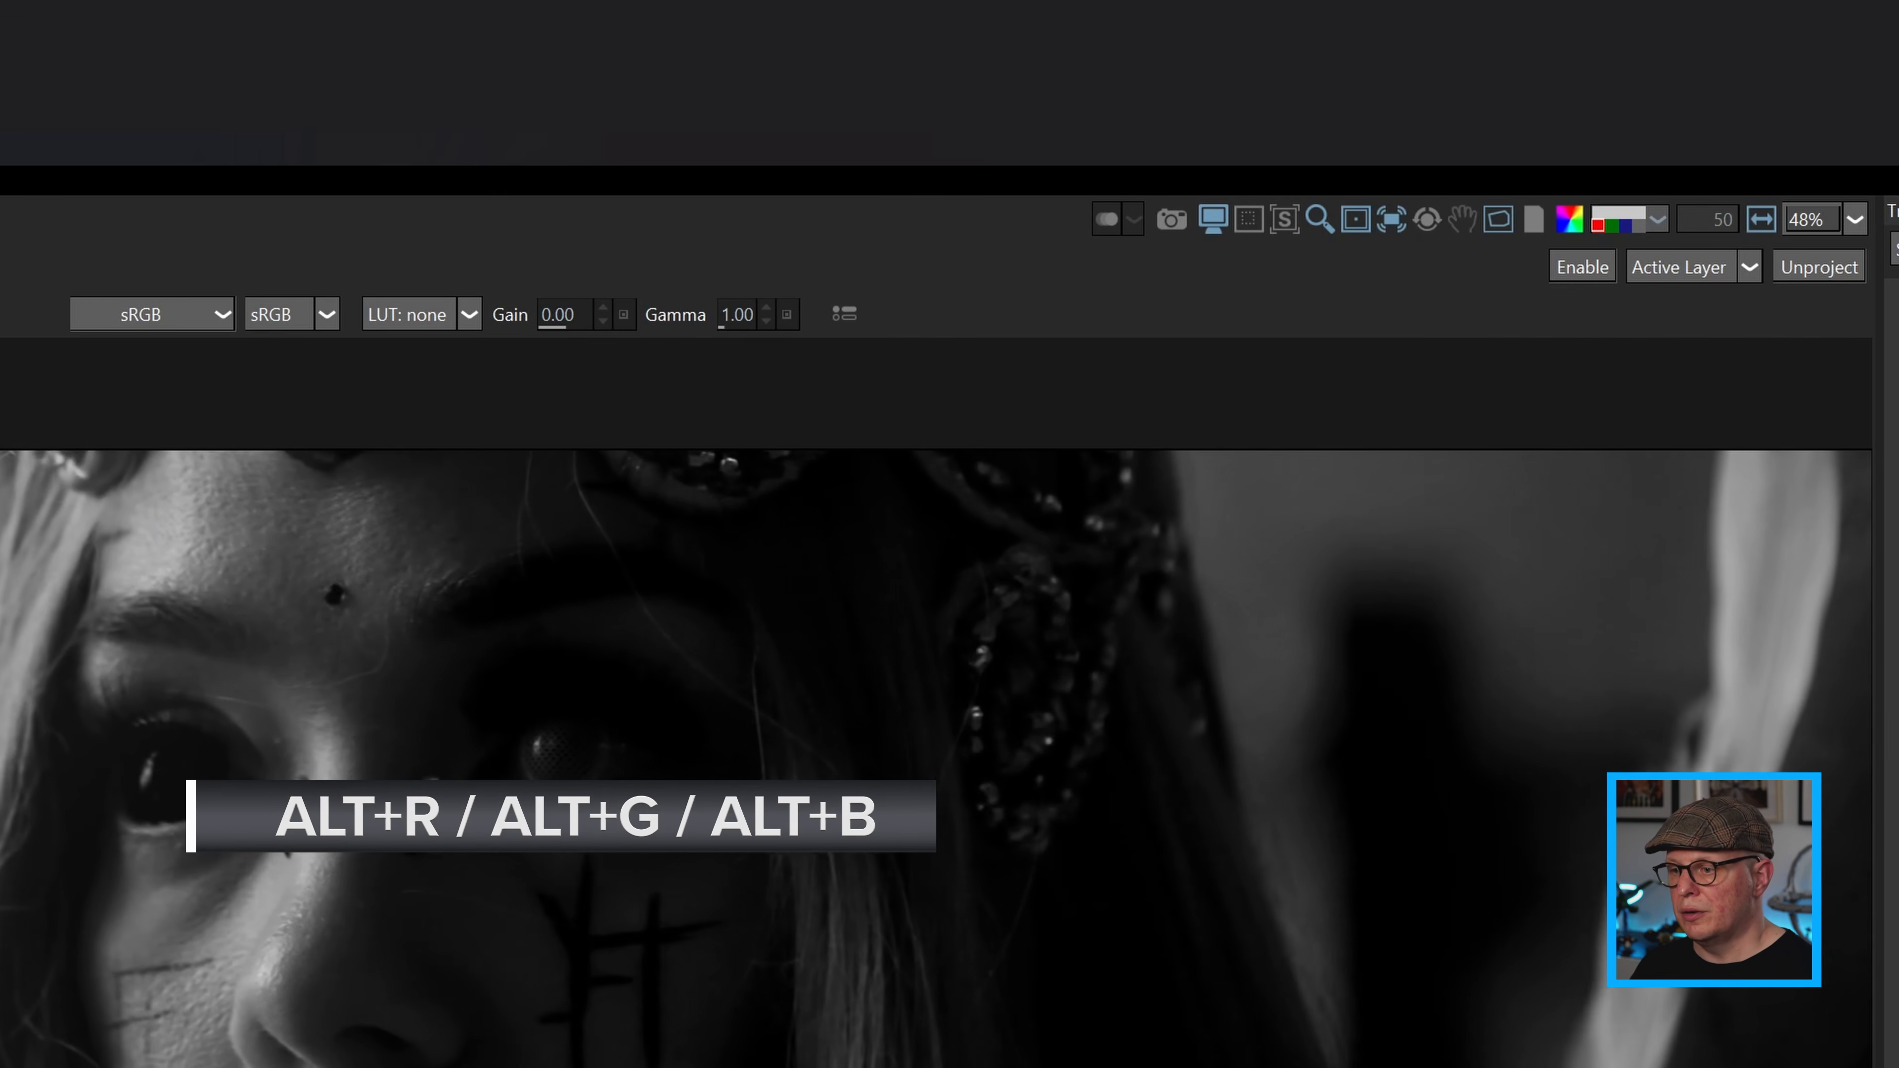
pyautogui.hotkey('alt', 'g')
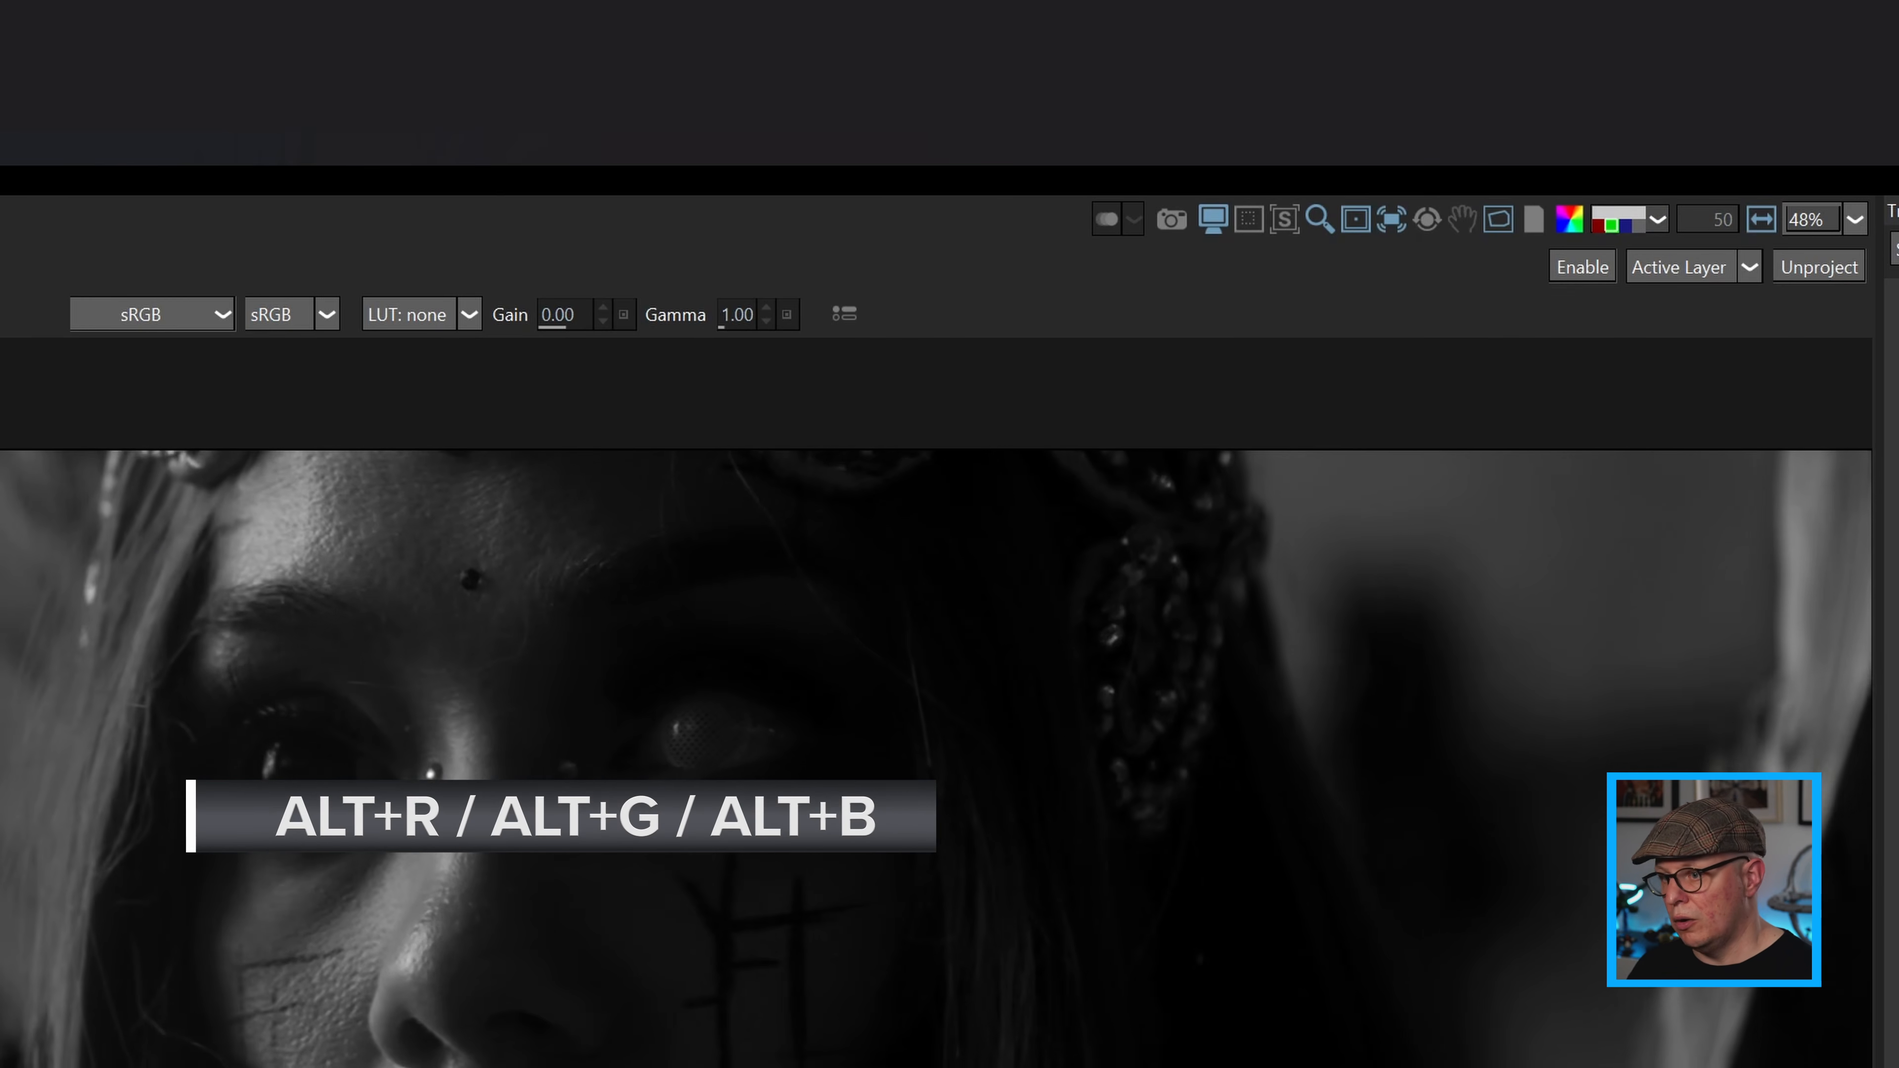
pyautogui.hotkey('alt', 'b')
pyautogui.hotkey('alt', 'r')
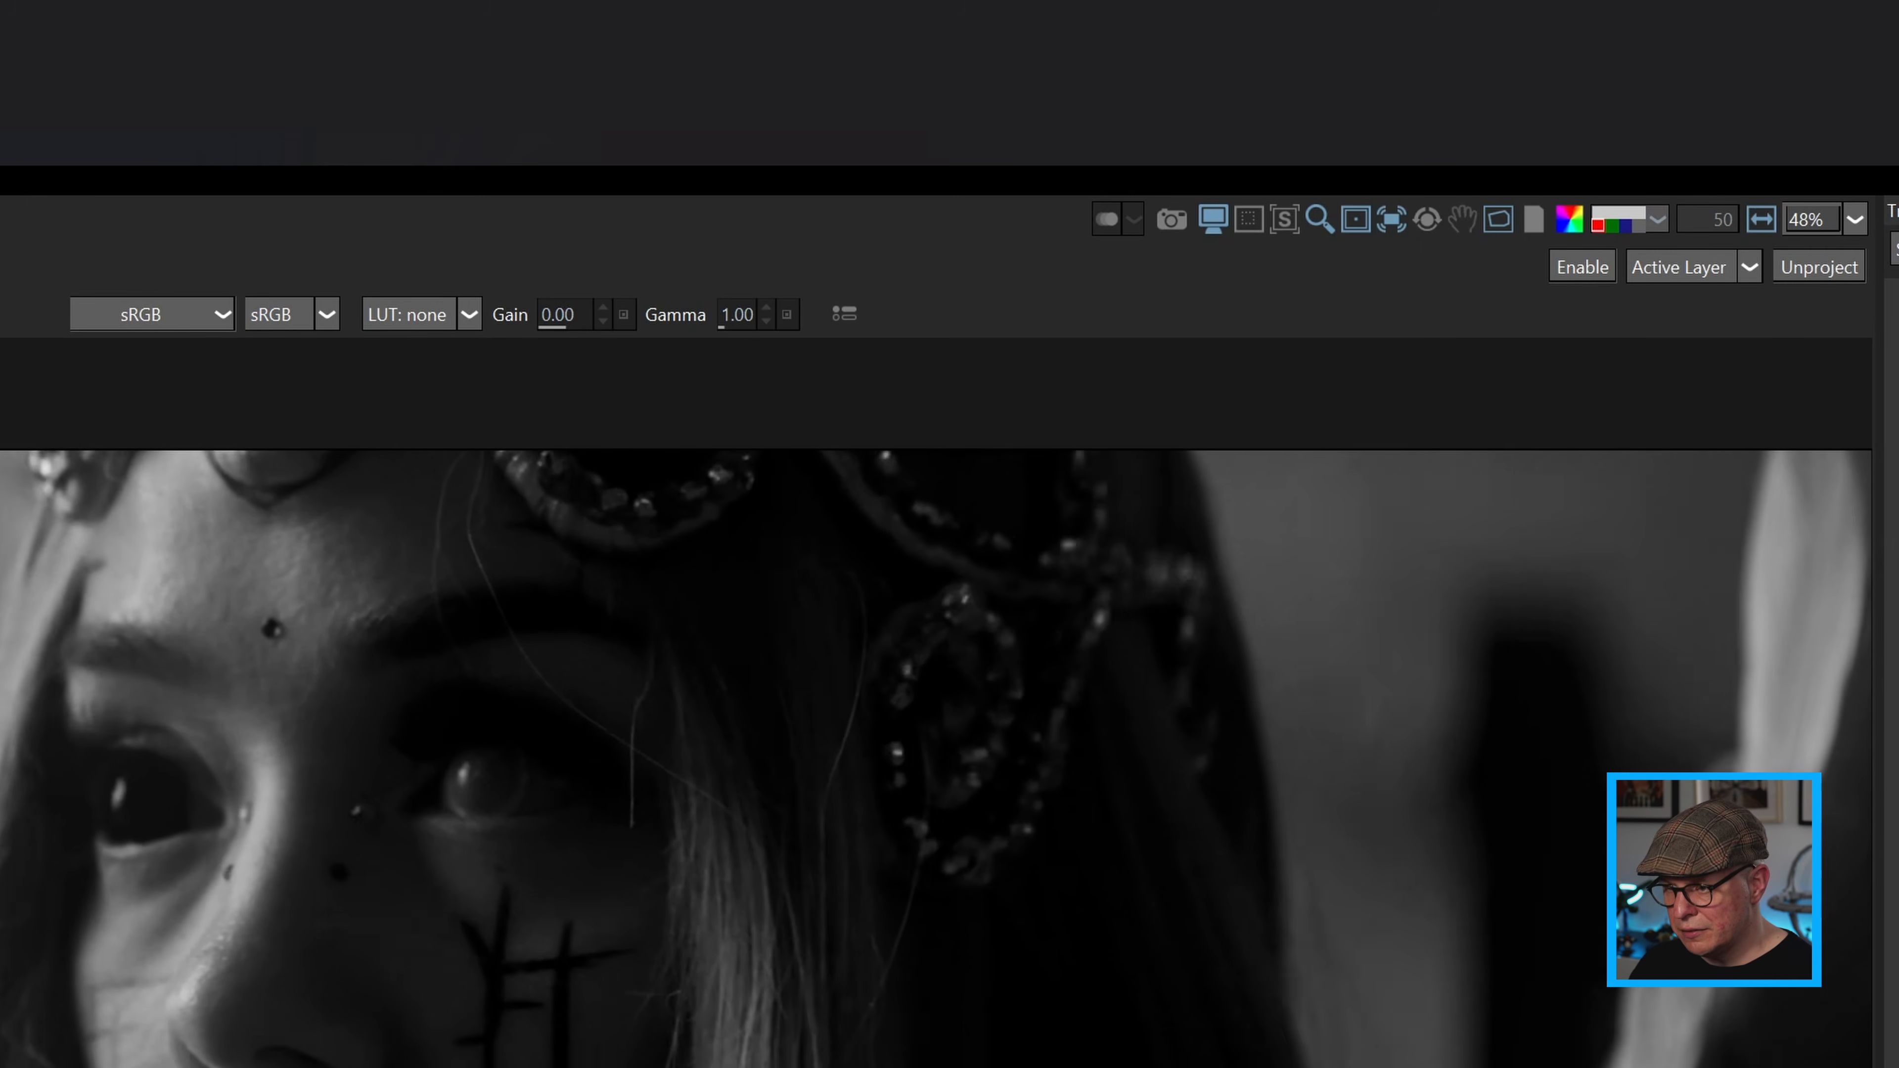
# Raise the viewer gain to 3.88 and play the clip close up to examine the noise in the dark areas.
pyautogui.moveTo(565, 315); pyautogui.dragTo(599, 330)
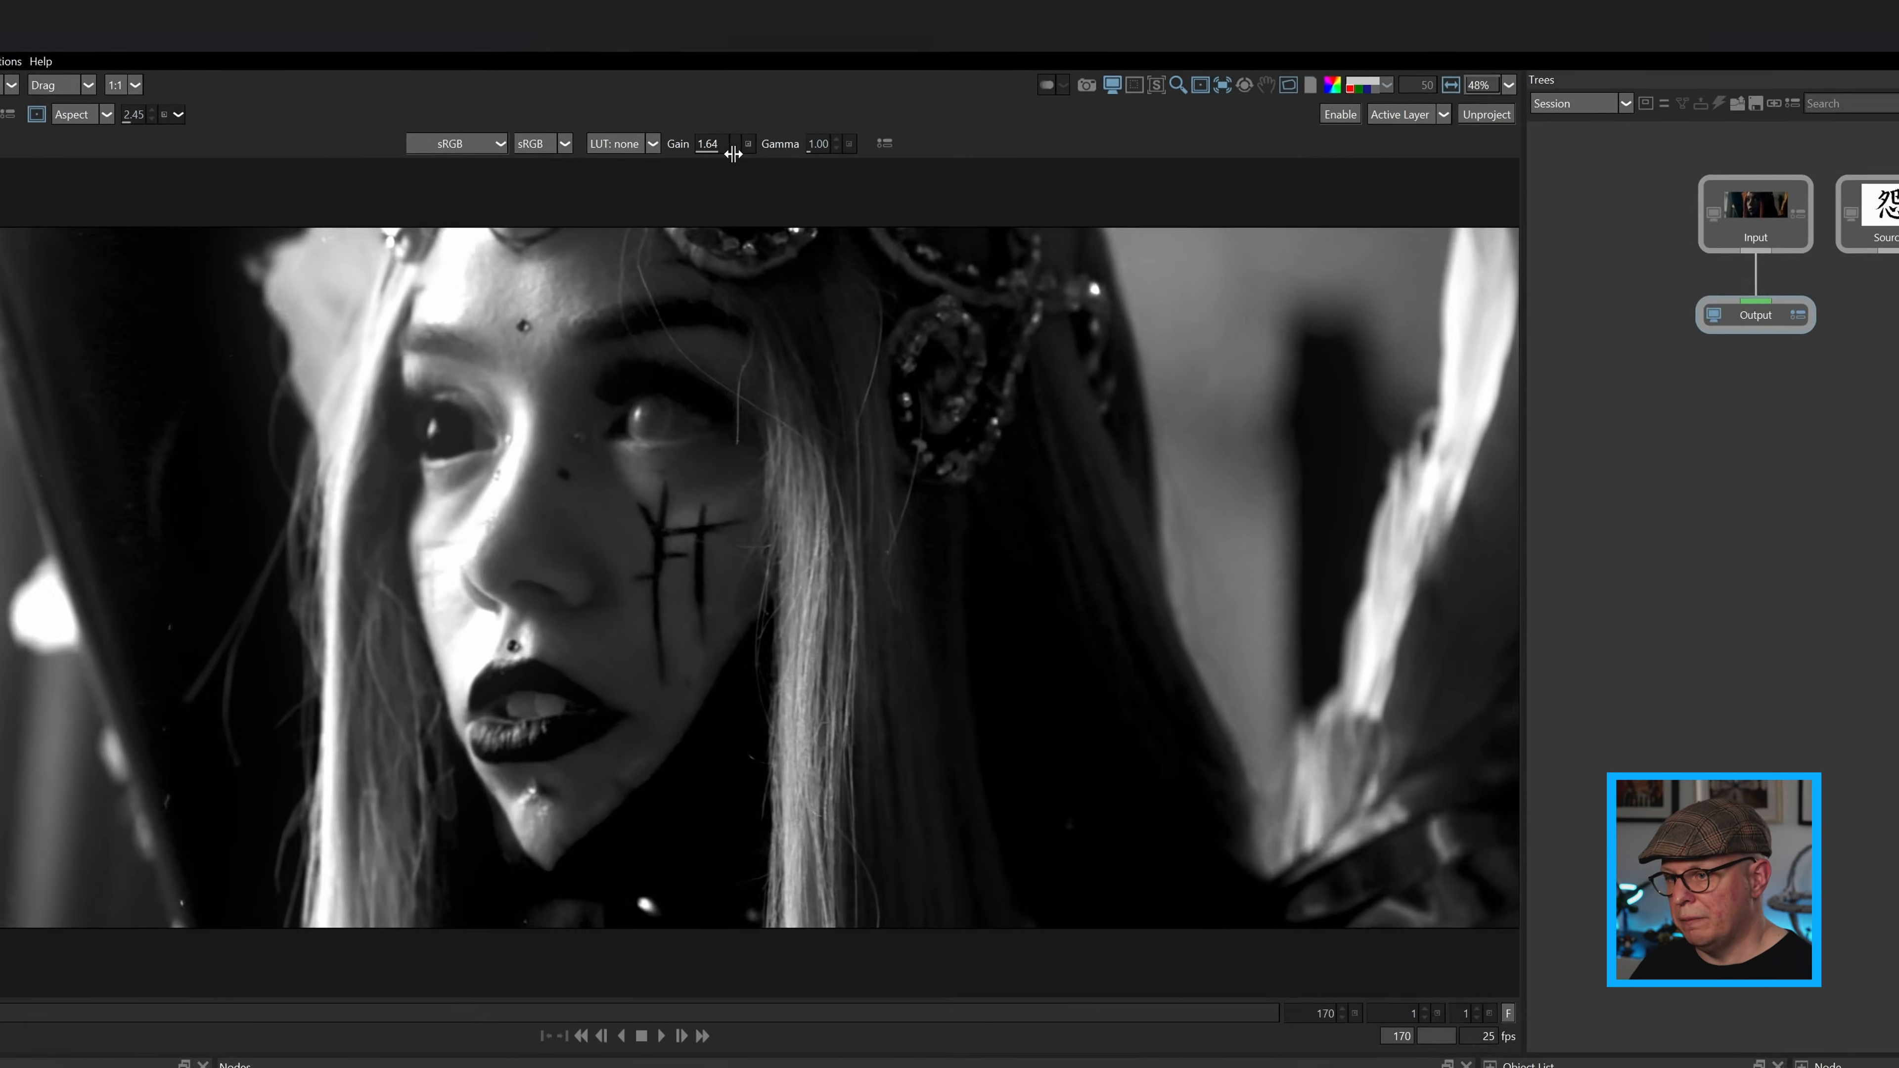
pyautogui.moveTo(734, 154); pyautogui.dragTo(748, 153)
pyautogui.scroll(6, 237, 714)
pyautogui.scroll(1, 391, 507)
pyautogui.moveTo(442, 454); pyautogui.dragTo(567, 560)
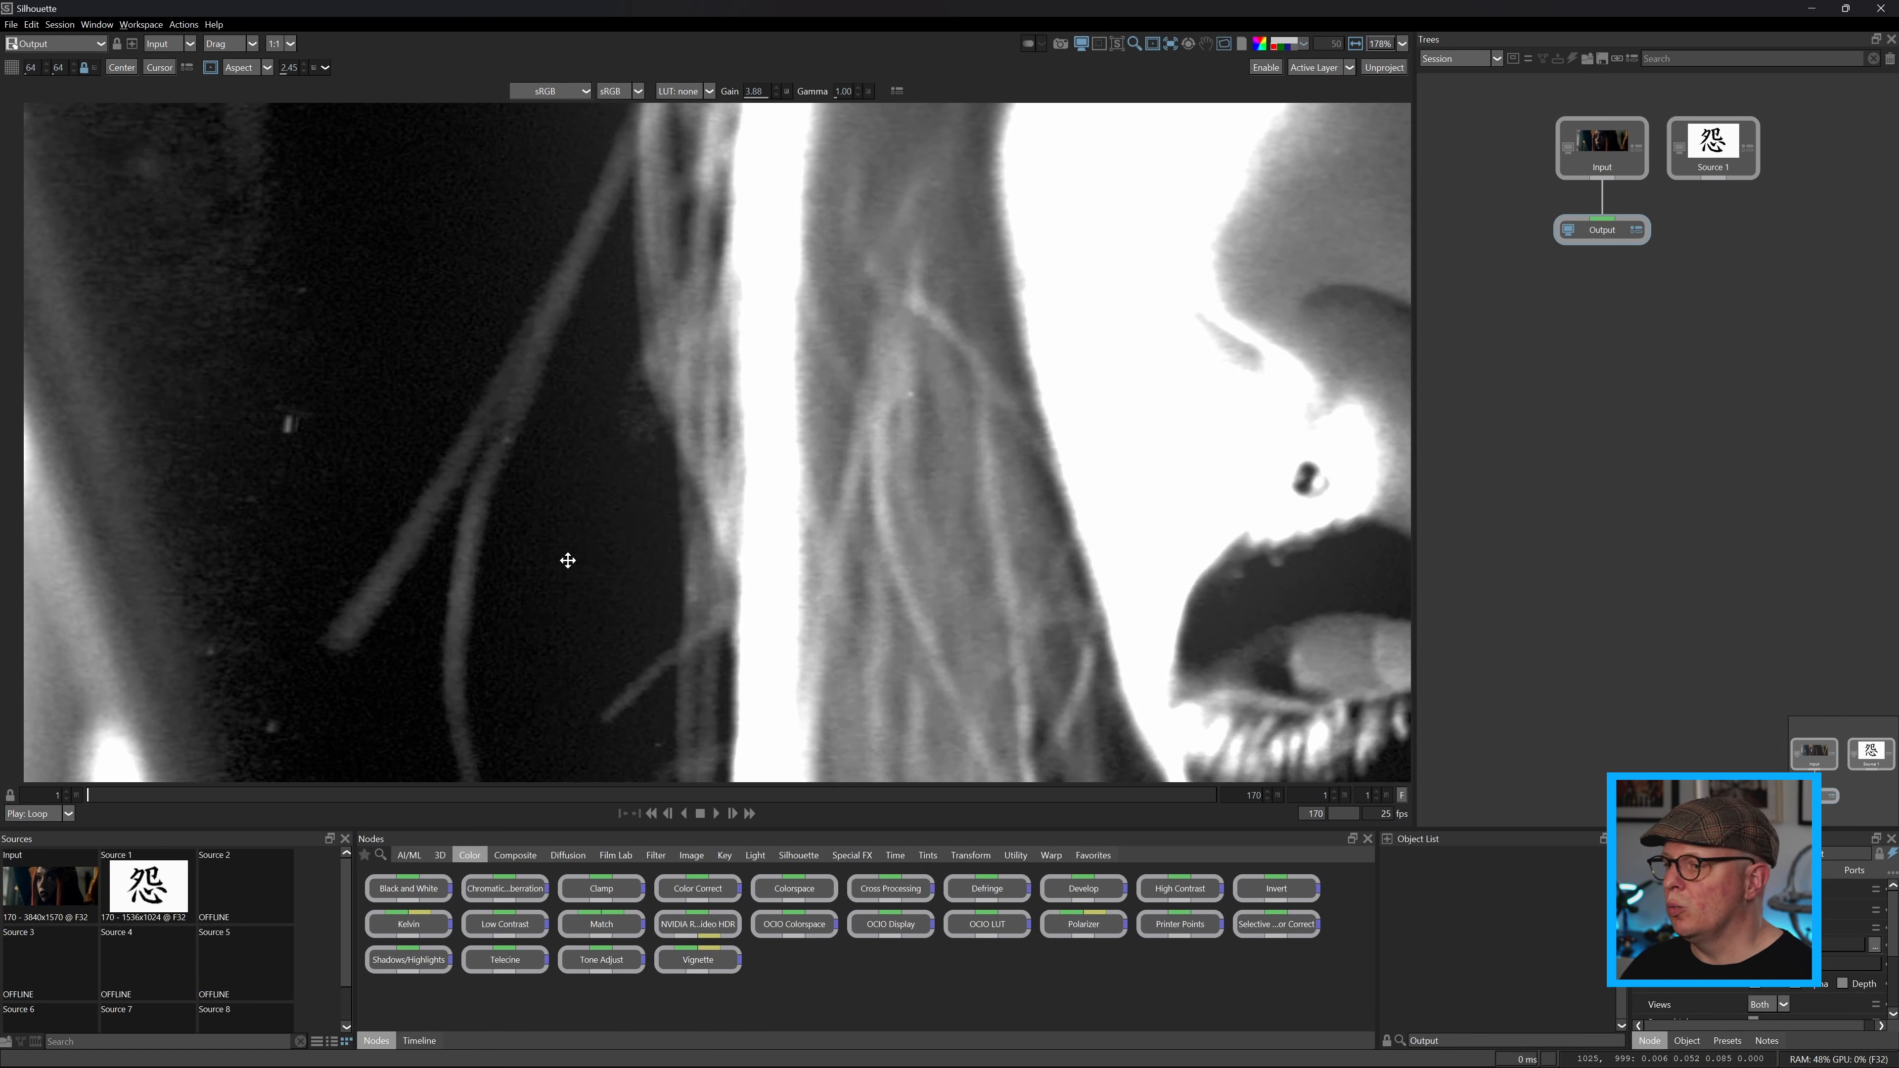
pyautogui.click(714, 813)
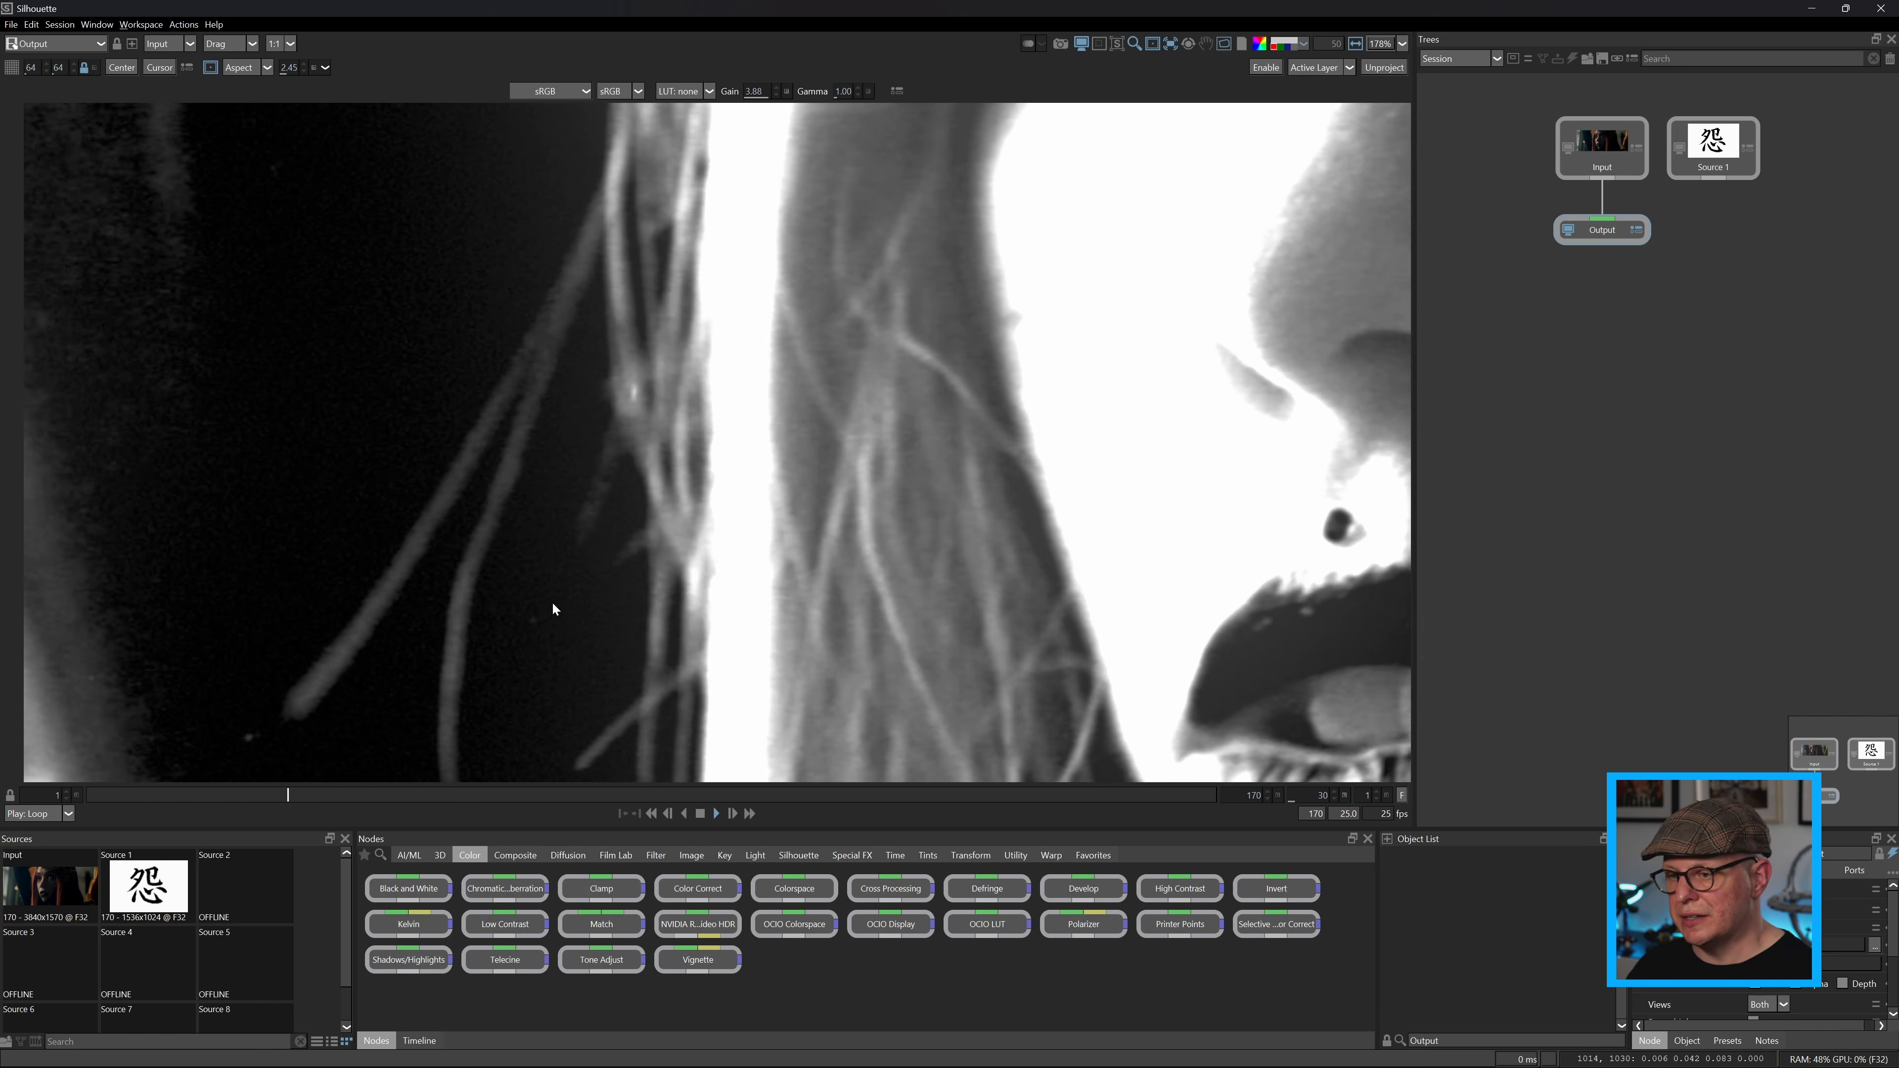
pyautogui.scroll(-2, 497, 589)
pyautogui.scroll(-3, 448, 576)
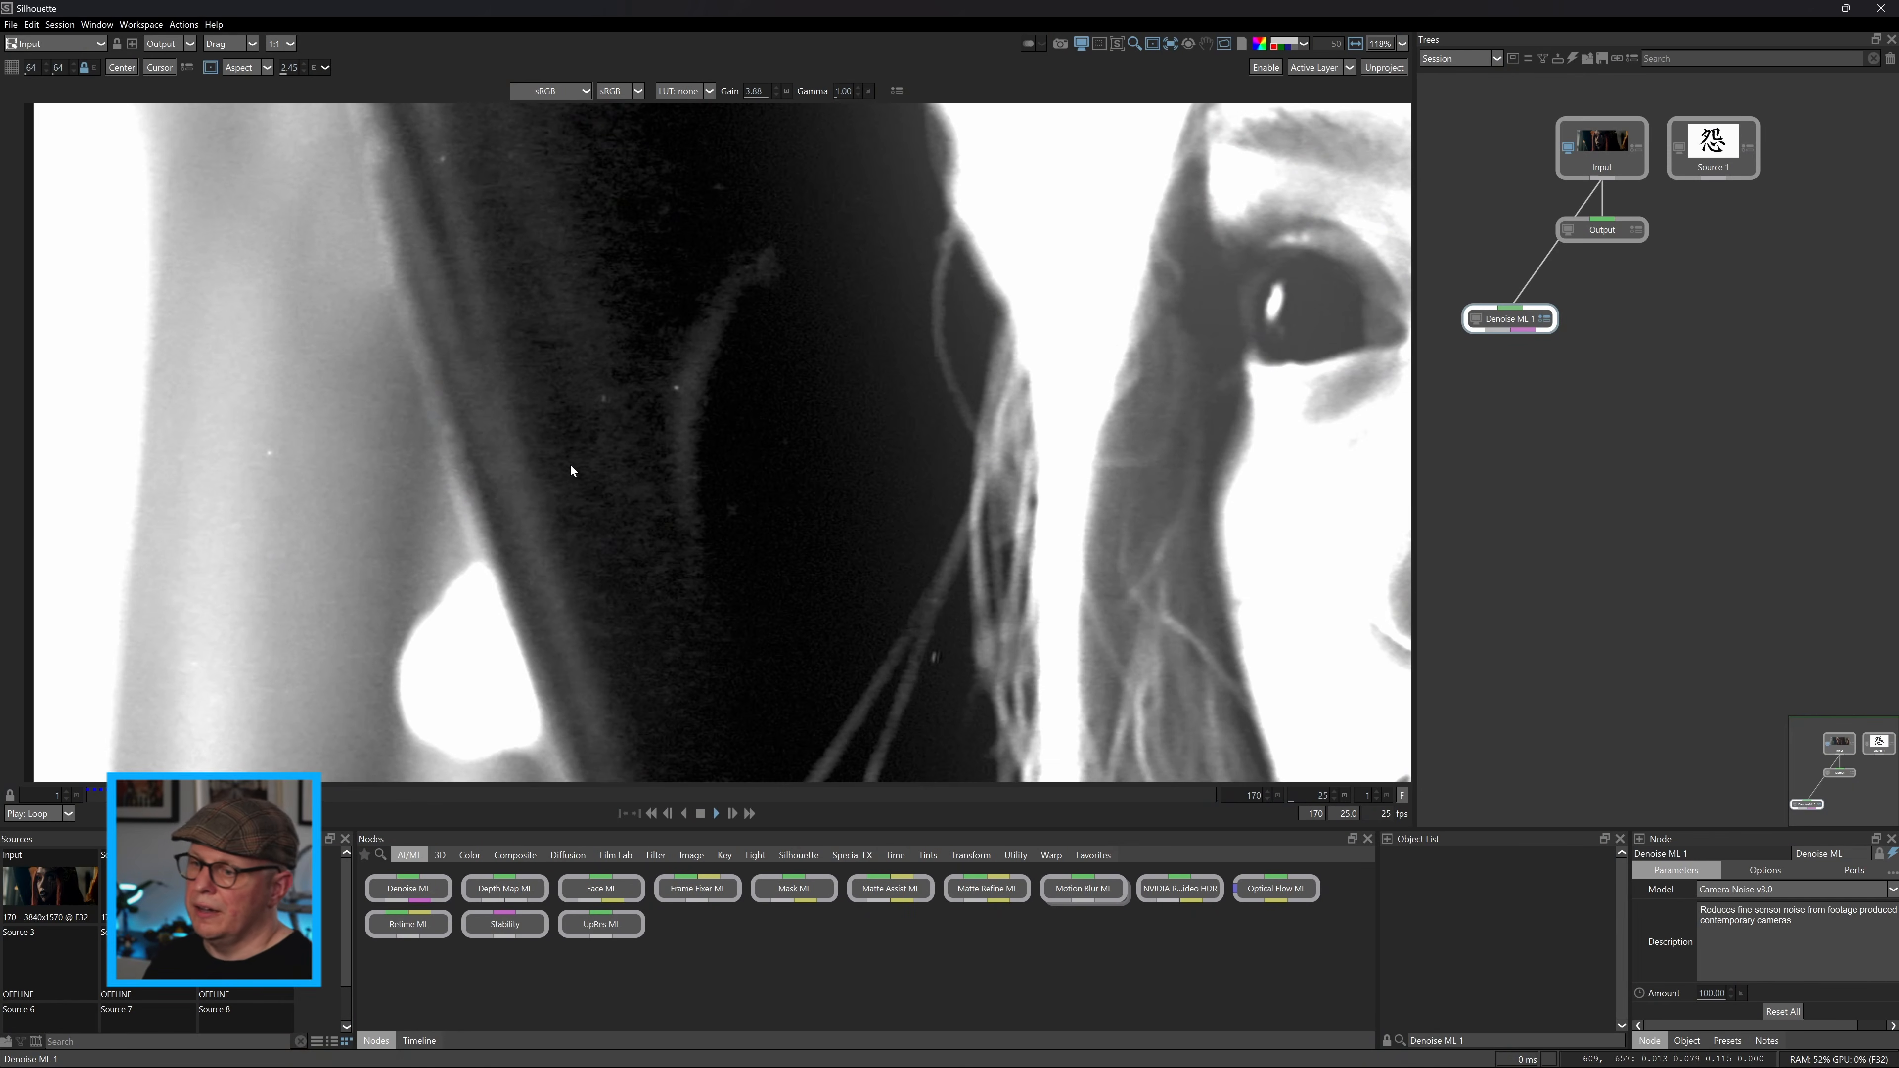
# Set the Denoise ML 1 model to Compression+Noise v3.0 and play the clip from the start to check the denoising.
pyautogui.scroll(3, 571, 466)
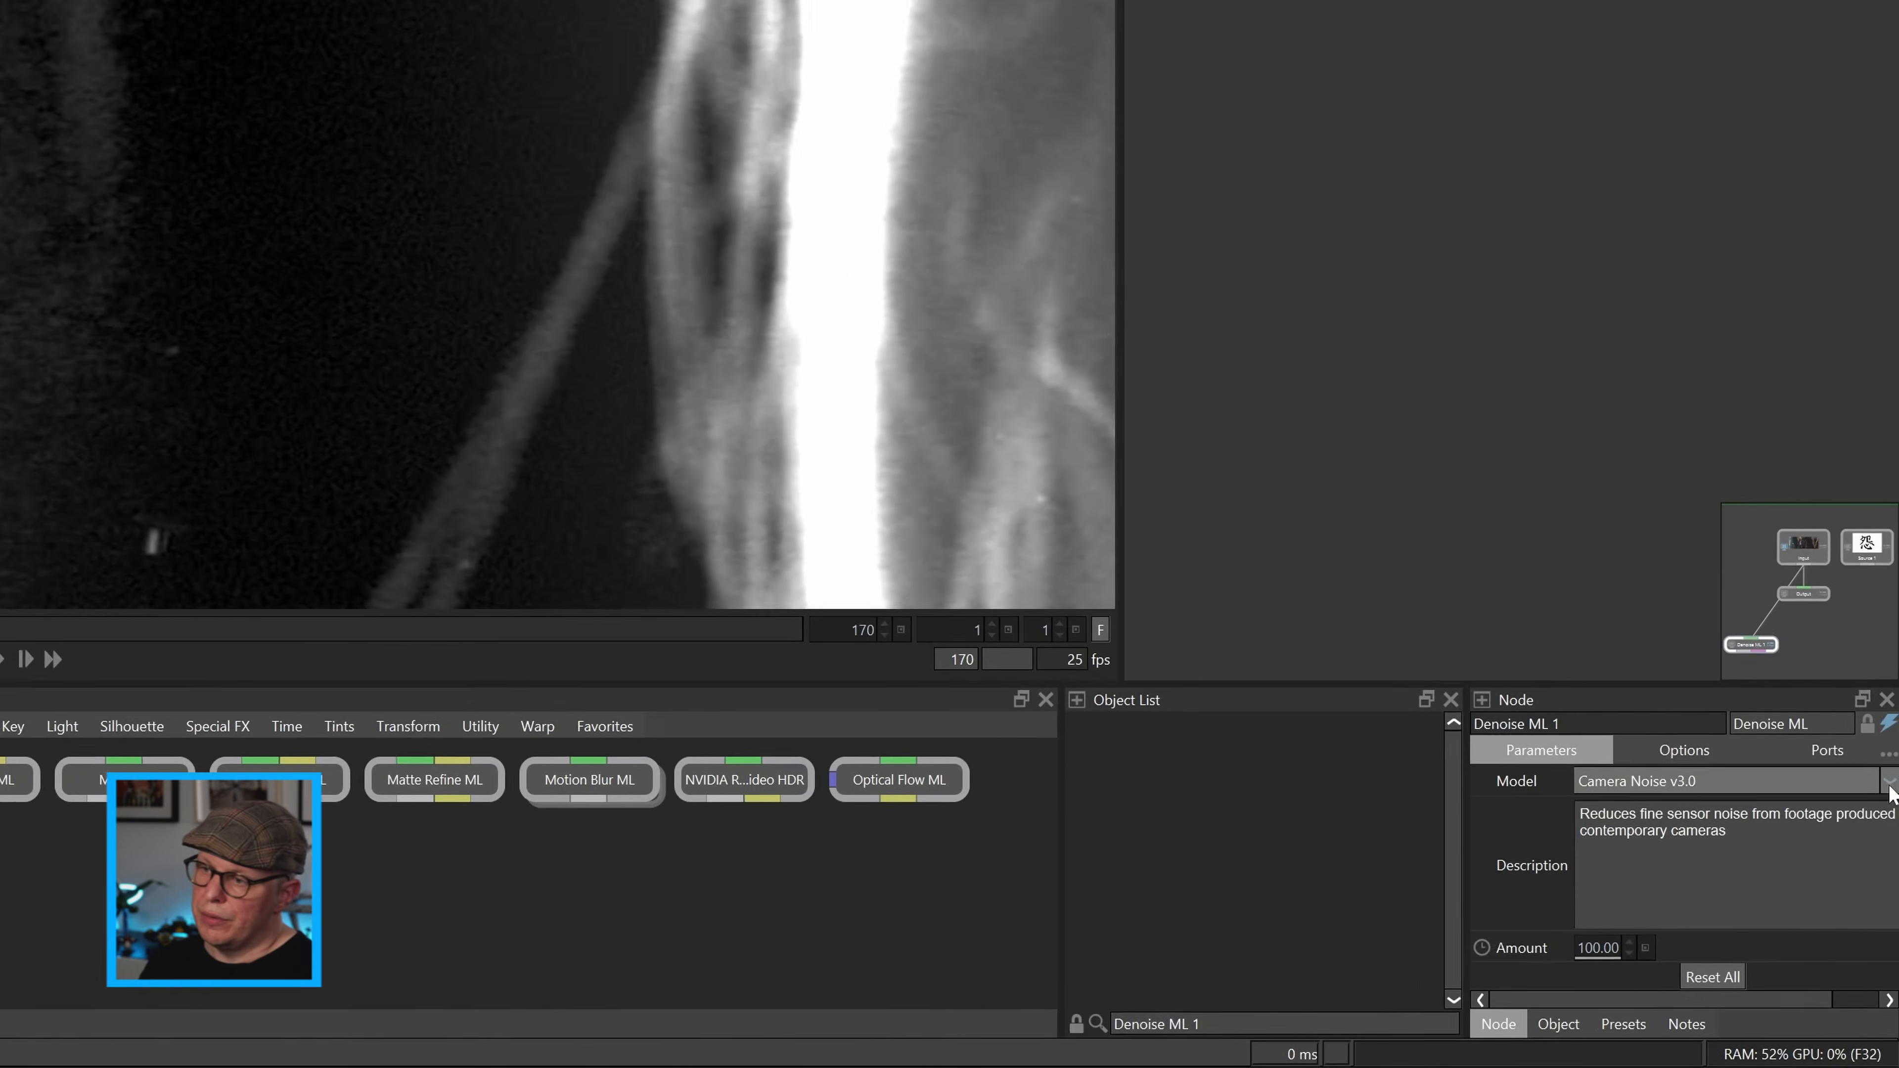
pyautogui.click(1892, 889)
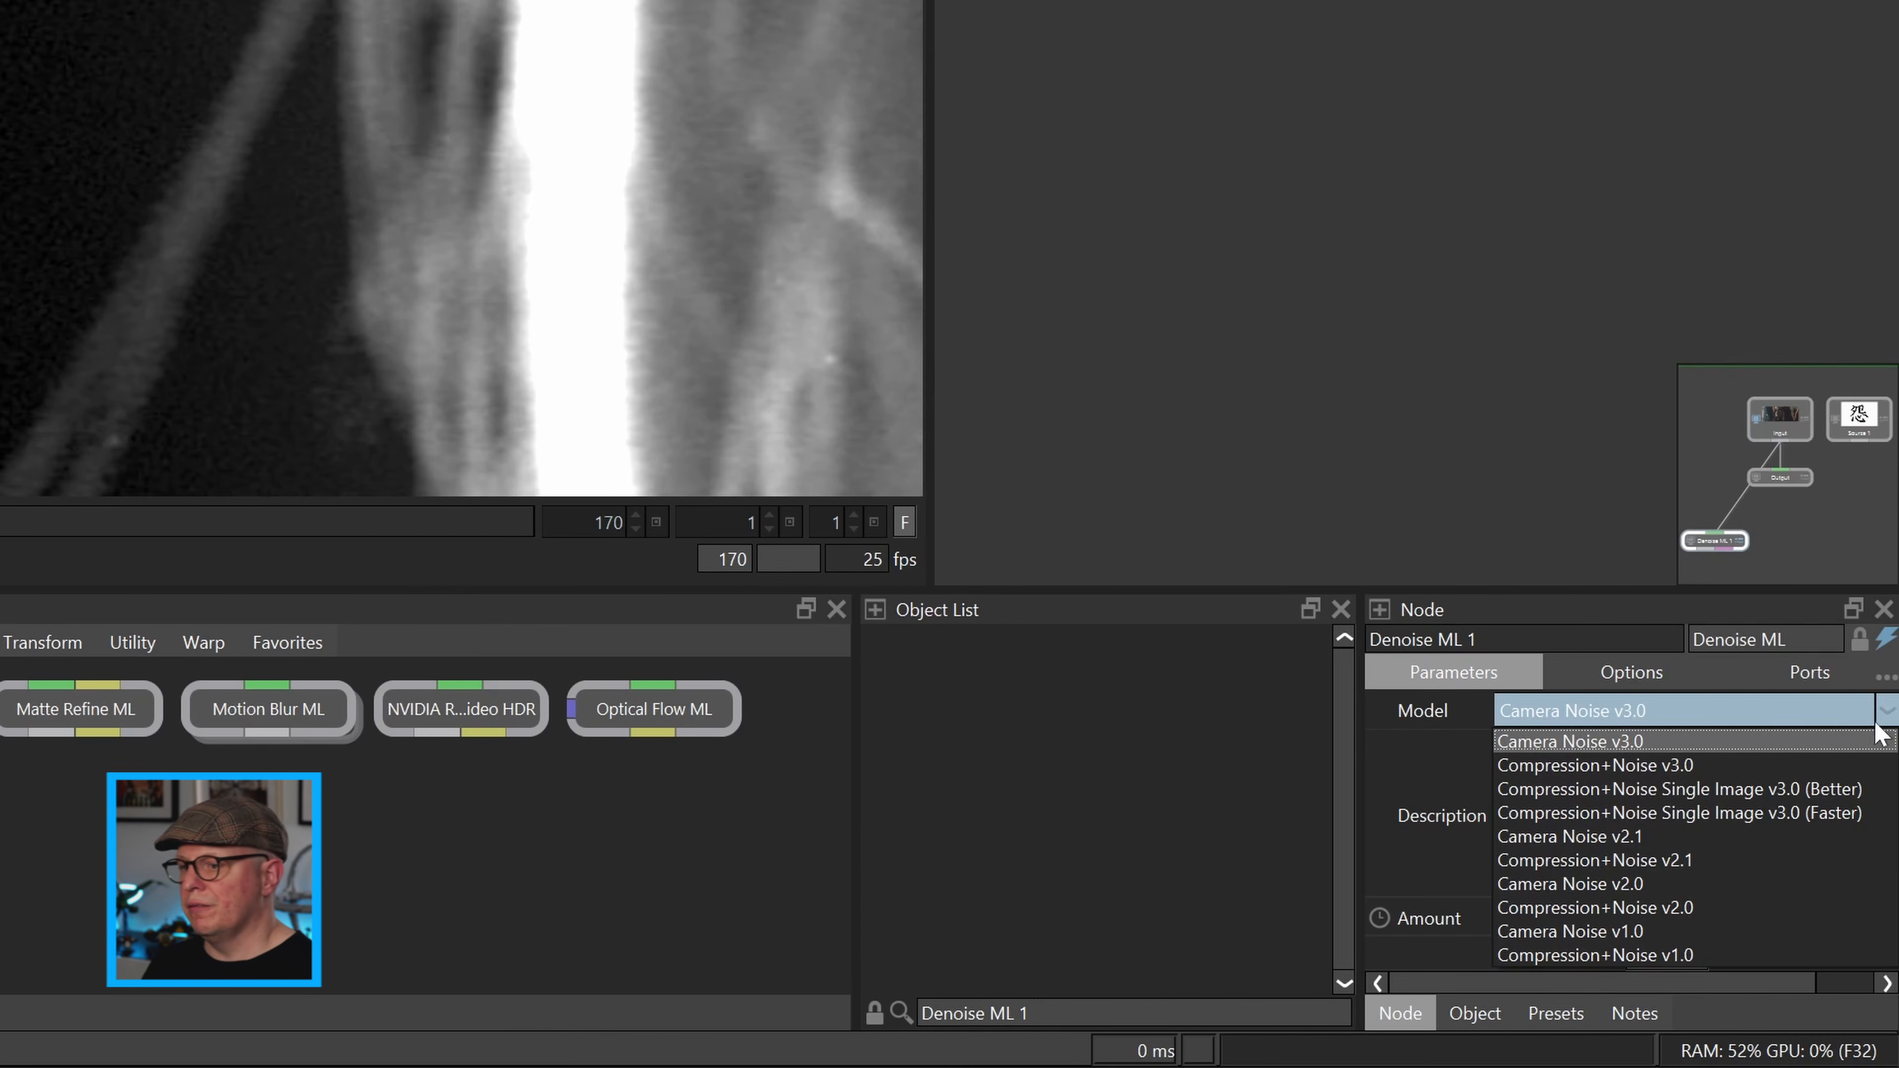
pyautogui.click(1708, 774)
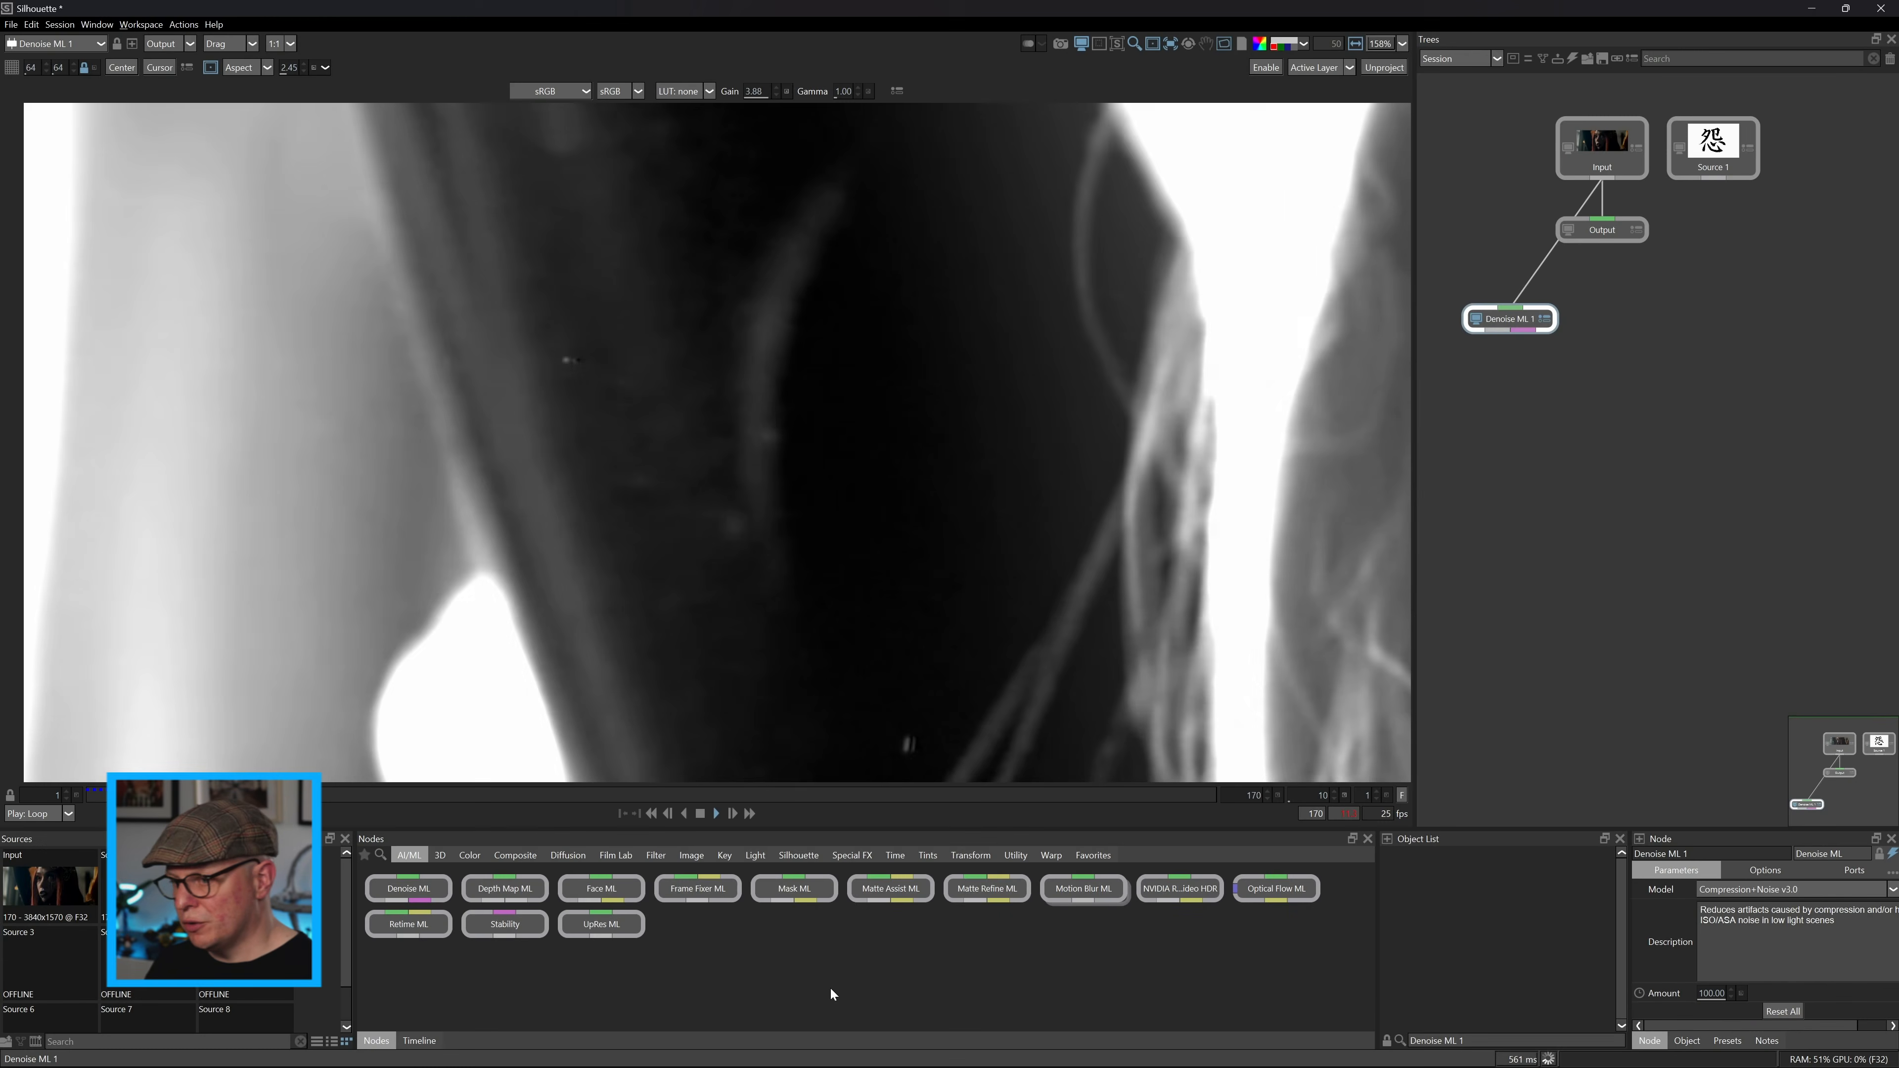
pyautogui.click(700, 815)
pyautogui.click(91, 798)
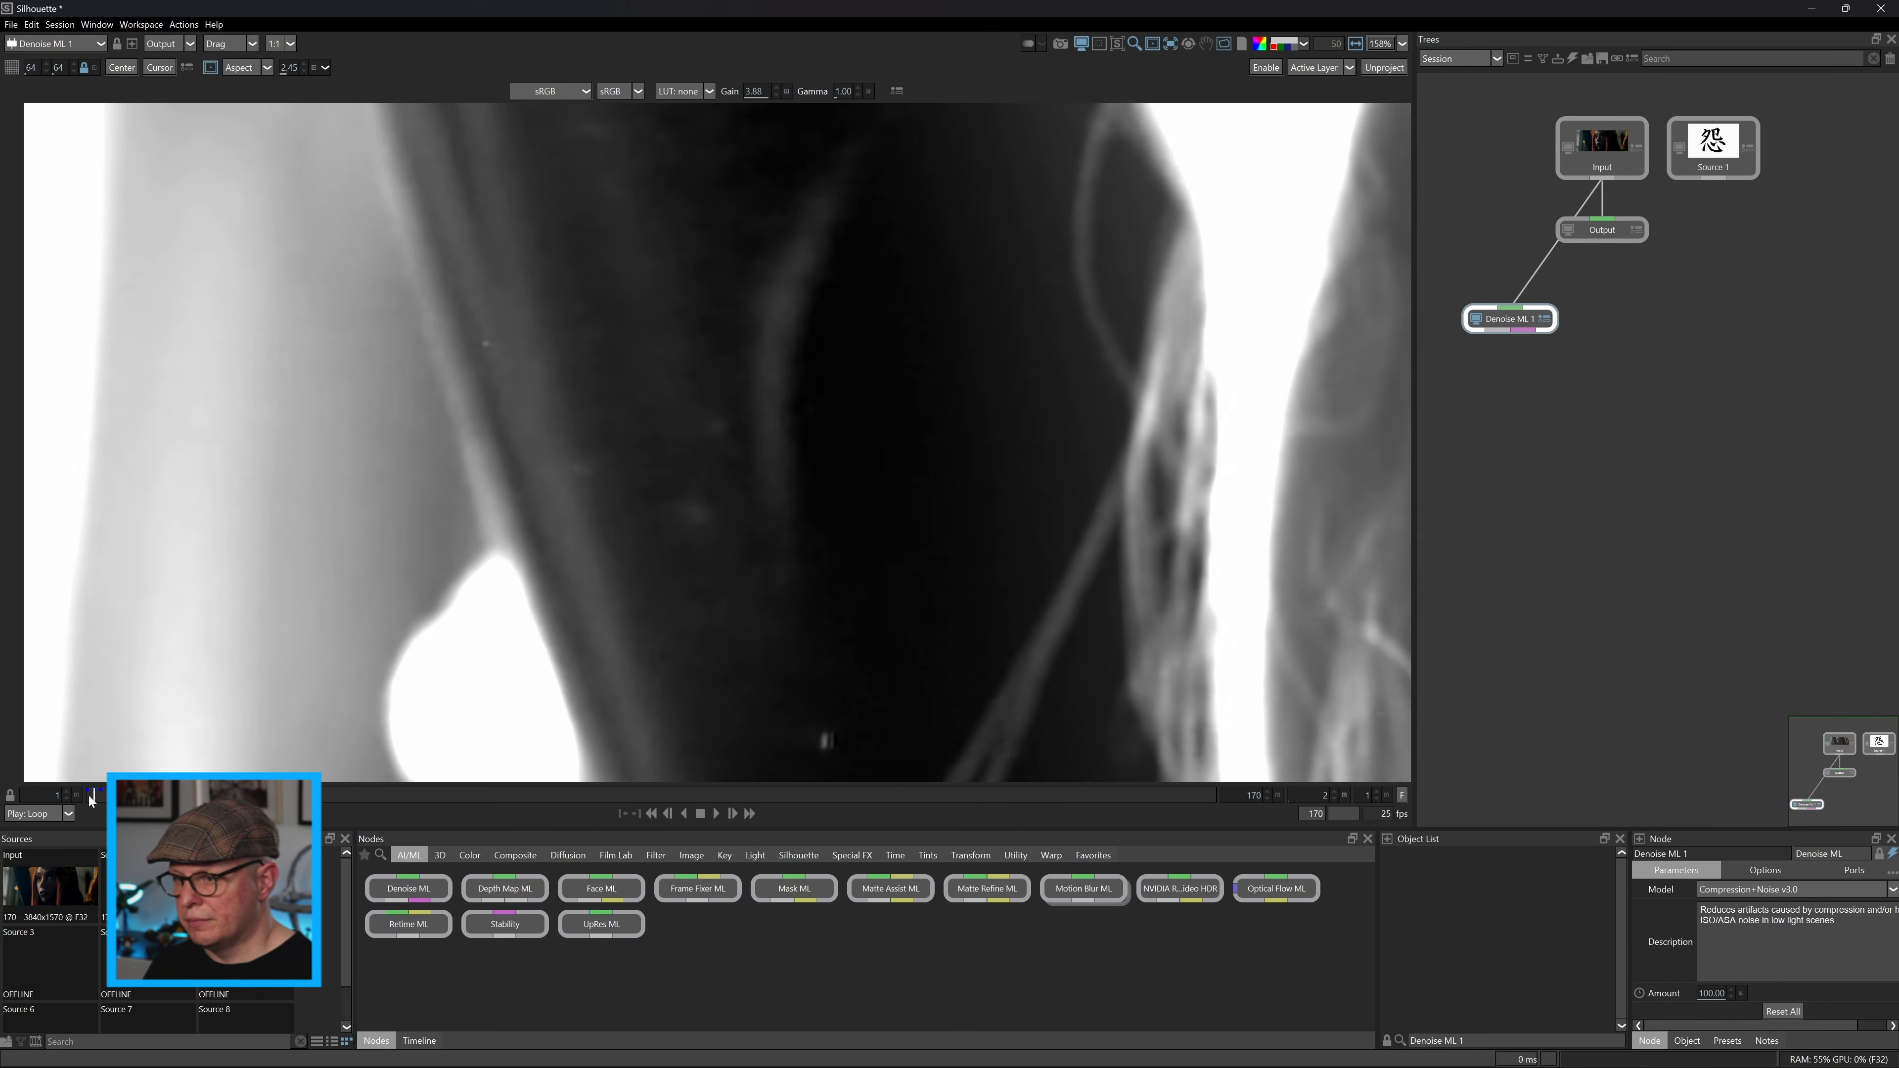
pyautogui.click(716, 813)
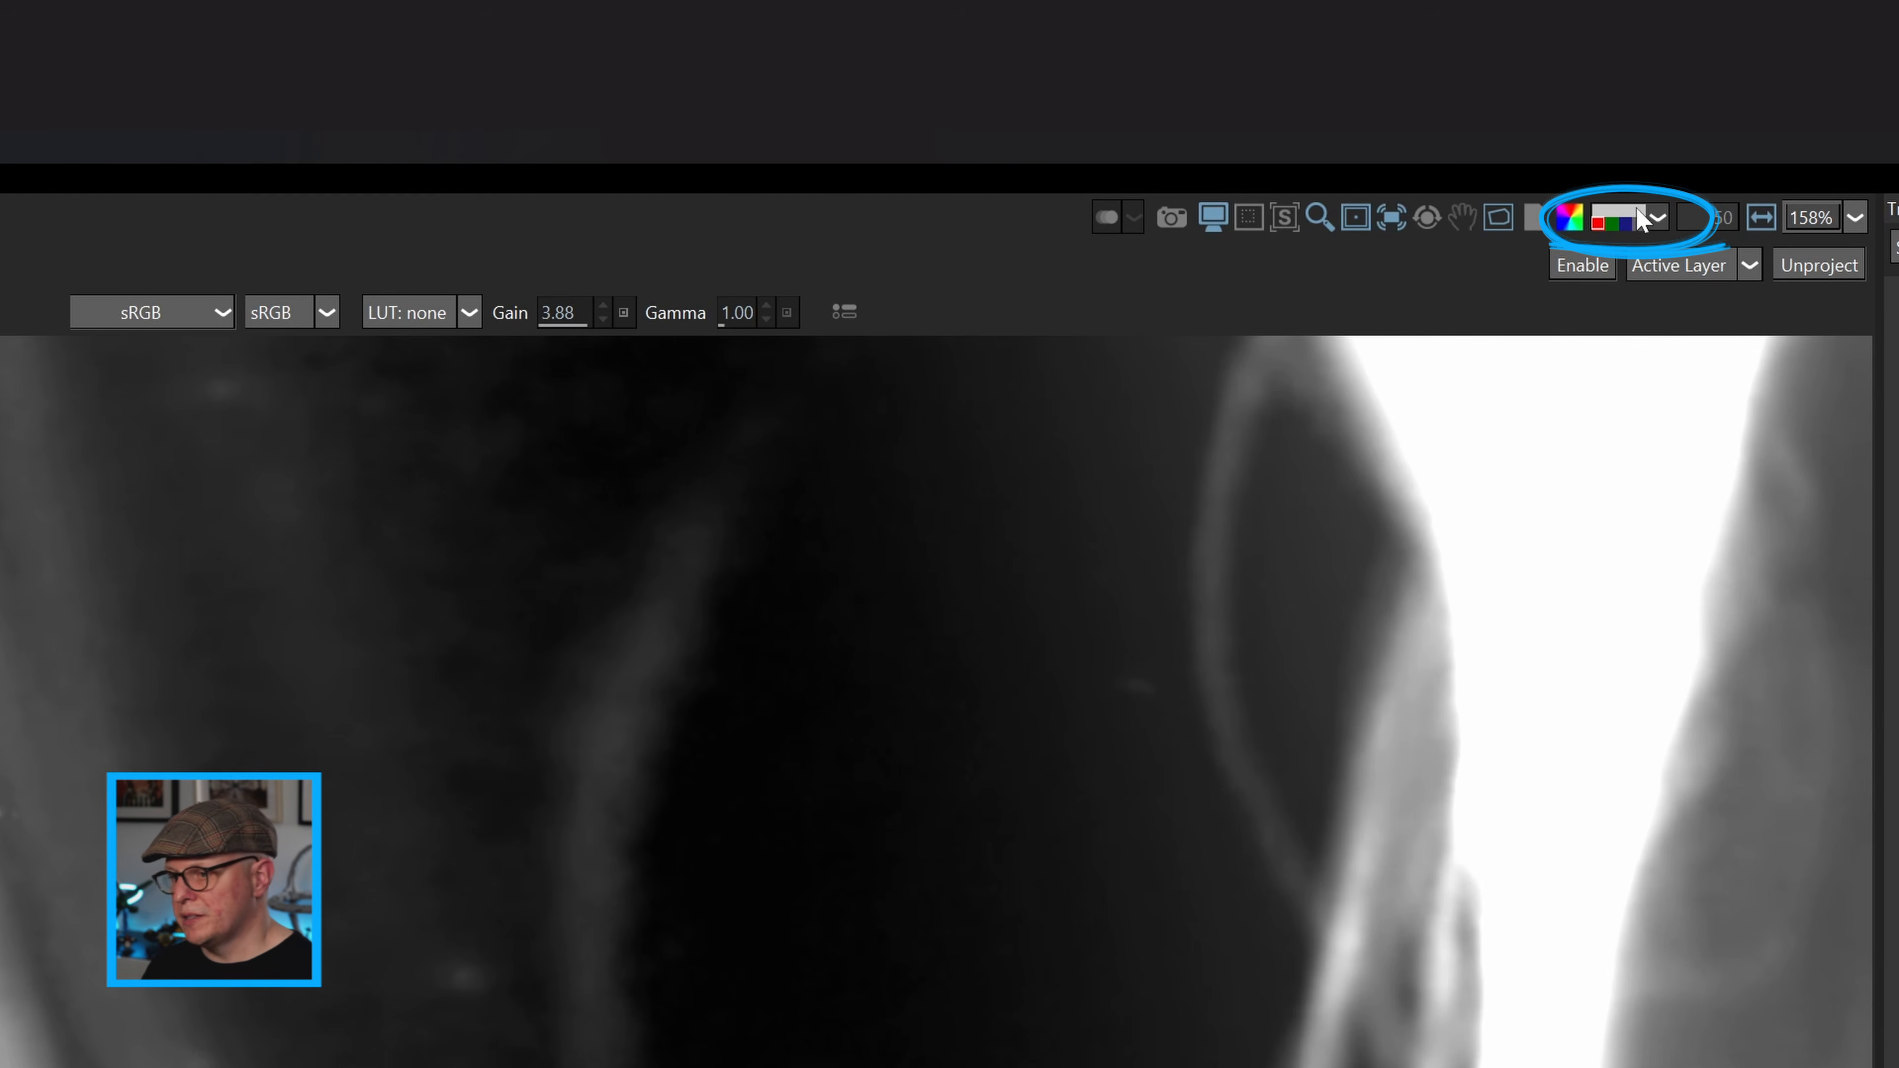
# Return the viewer to full color, reset the gain to 0.00, fit the whole frame and stop playback.
pyautogui.click(1638, 217)
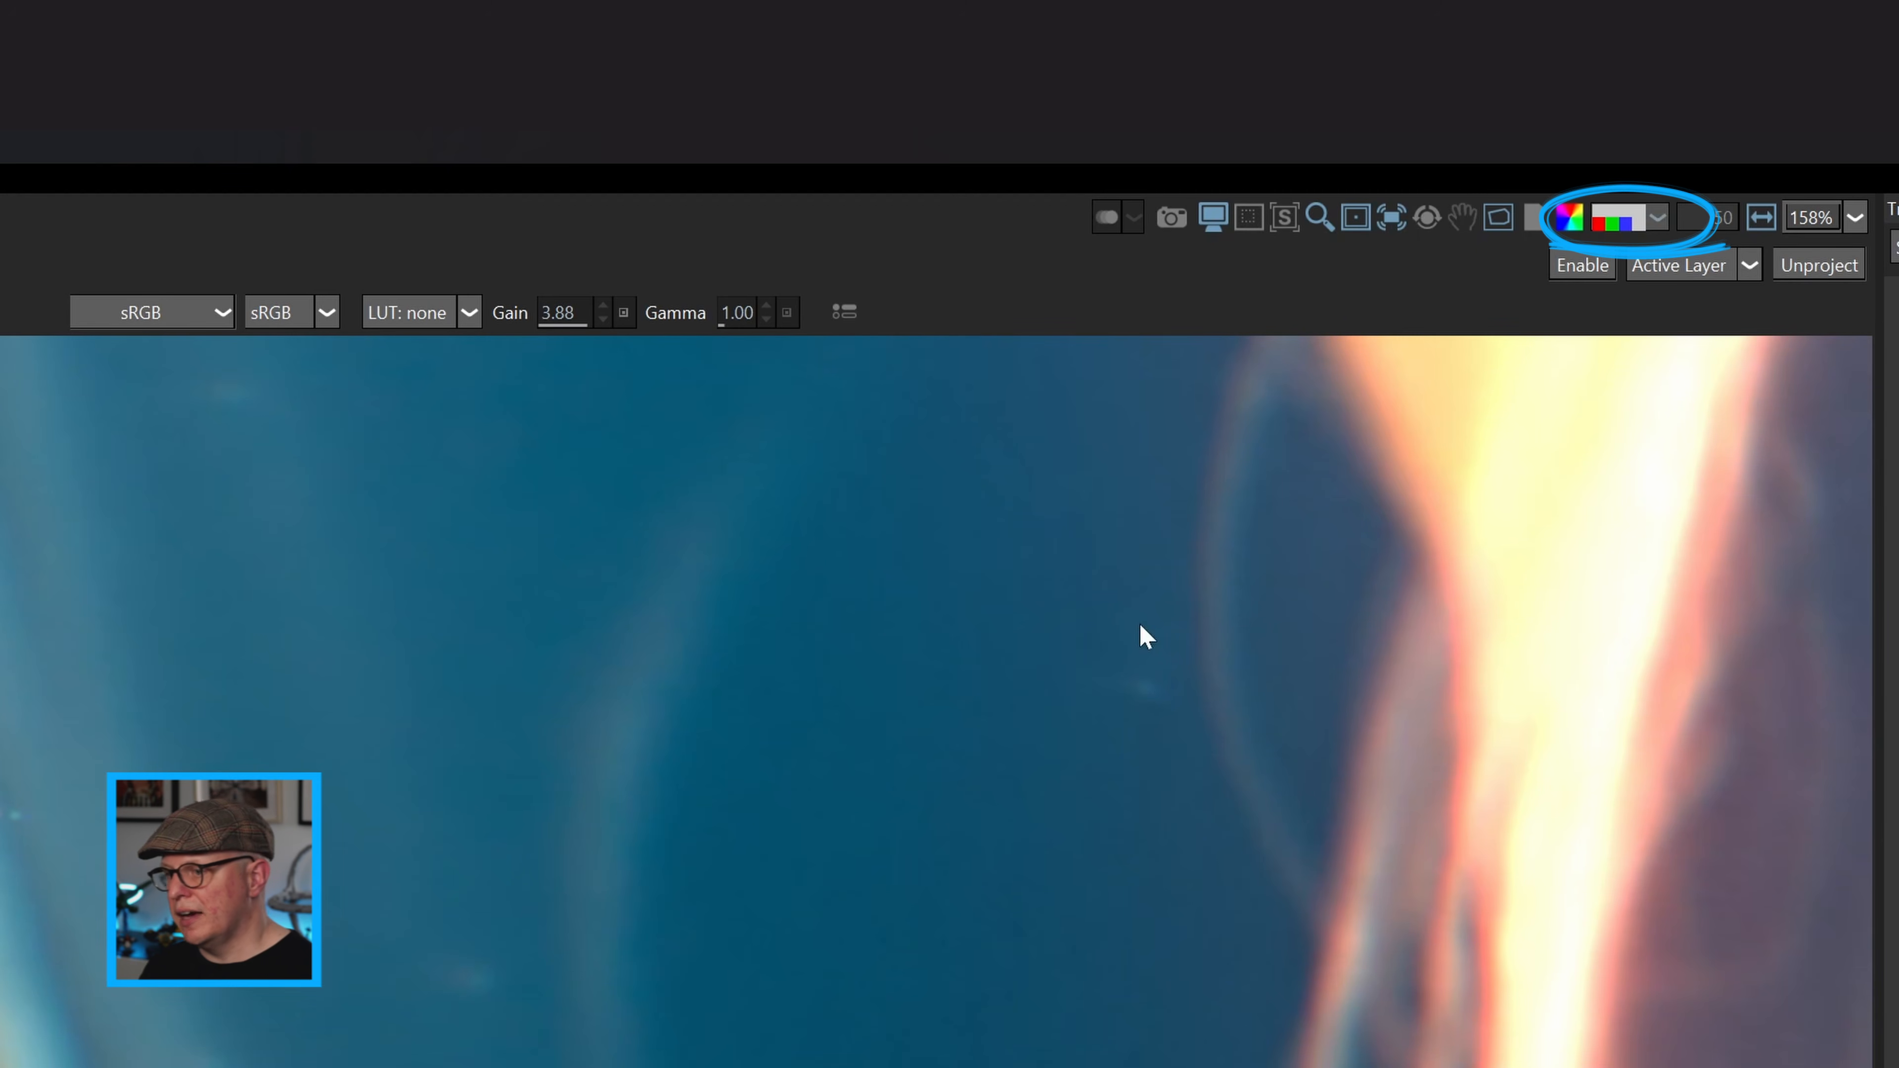
pyautogui.click(618, 315)
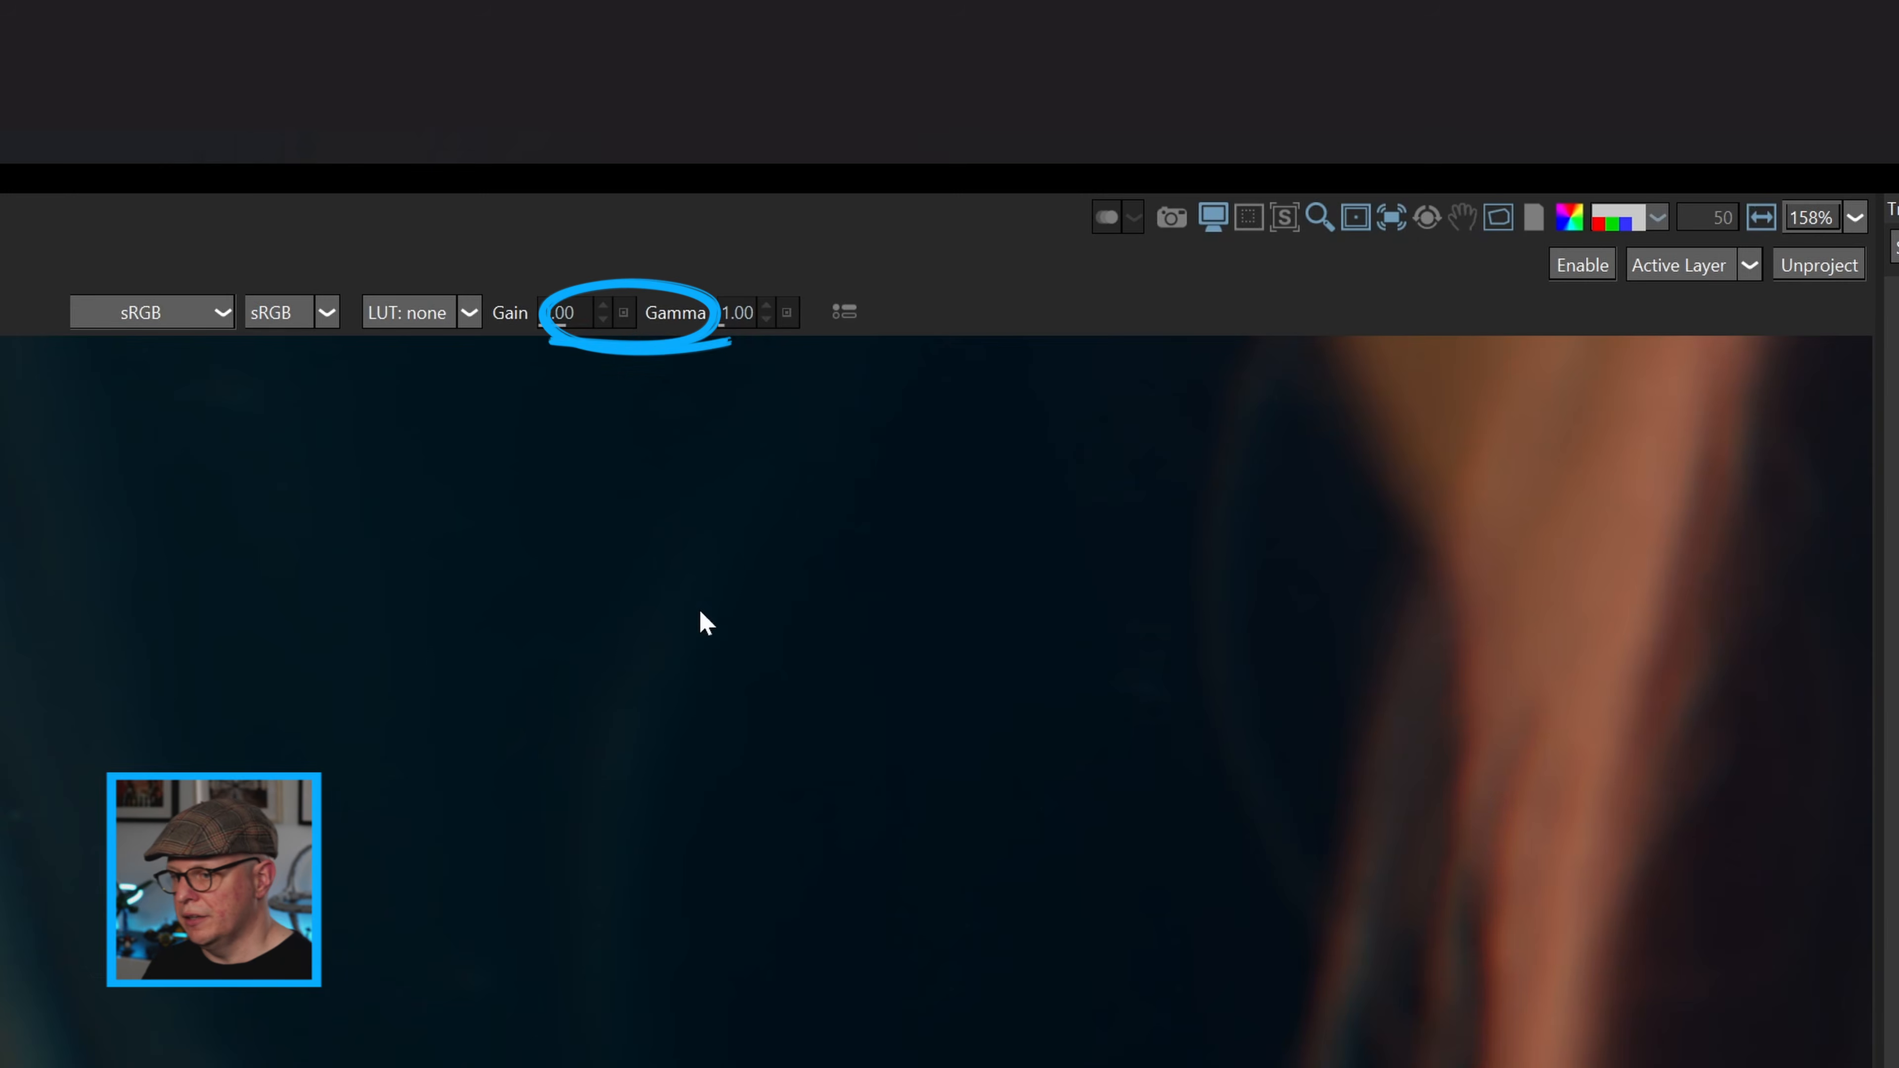
pyautogui.press('f')
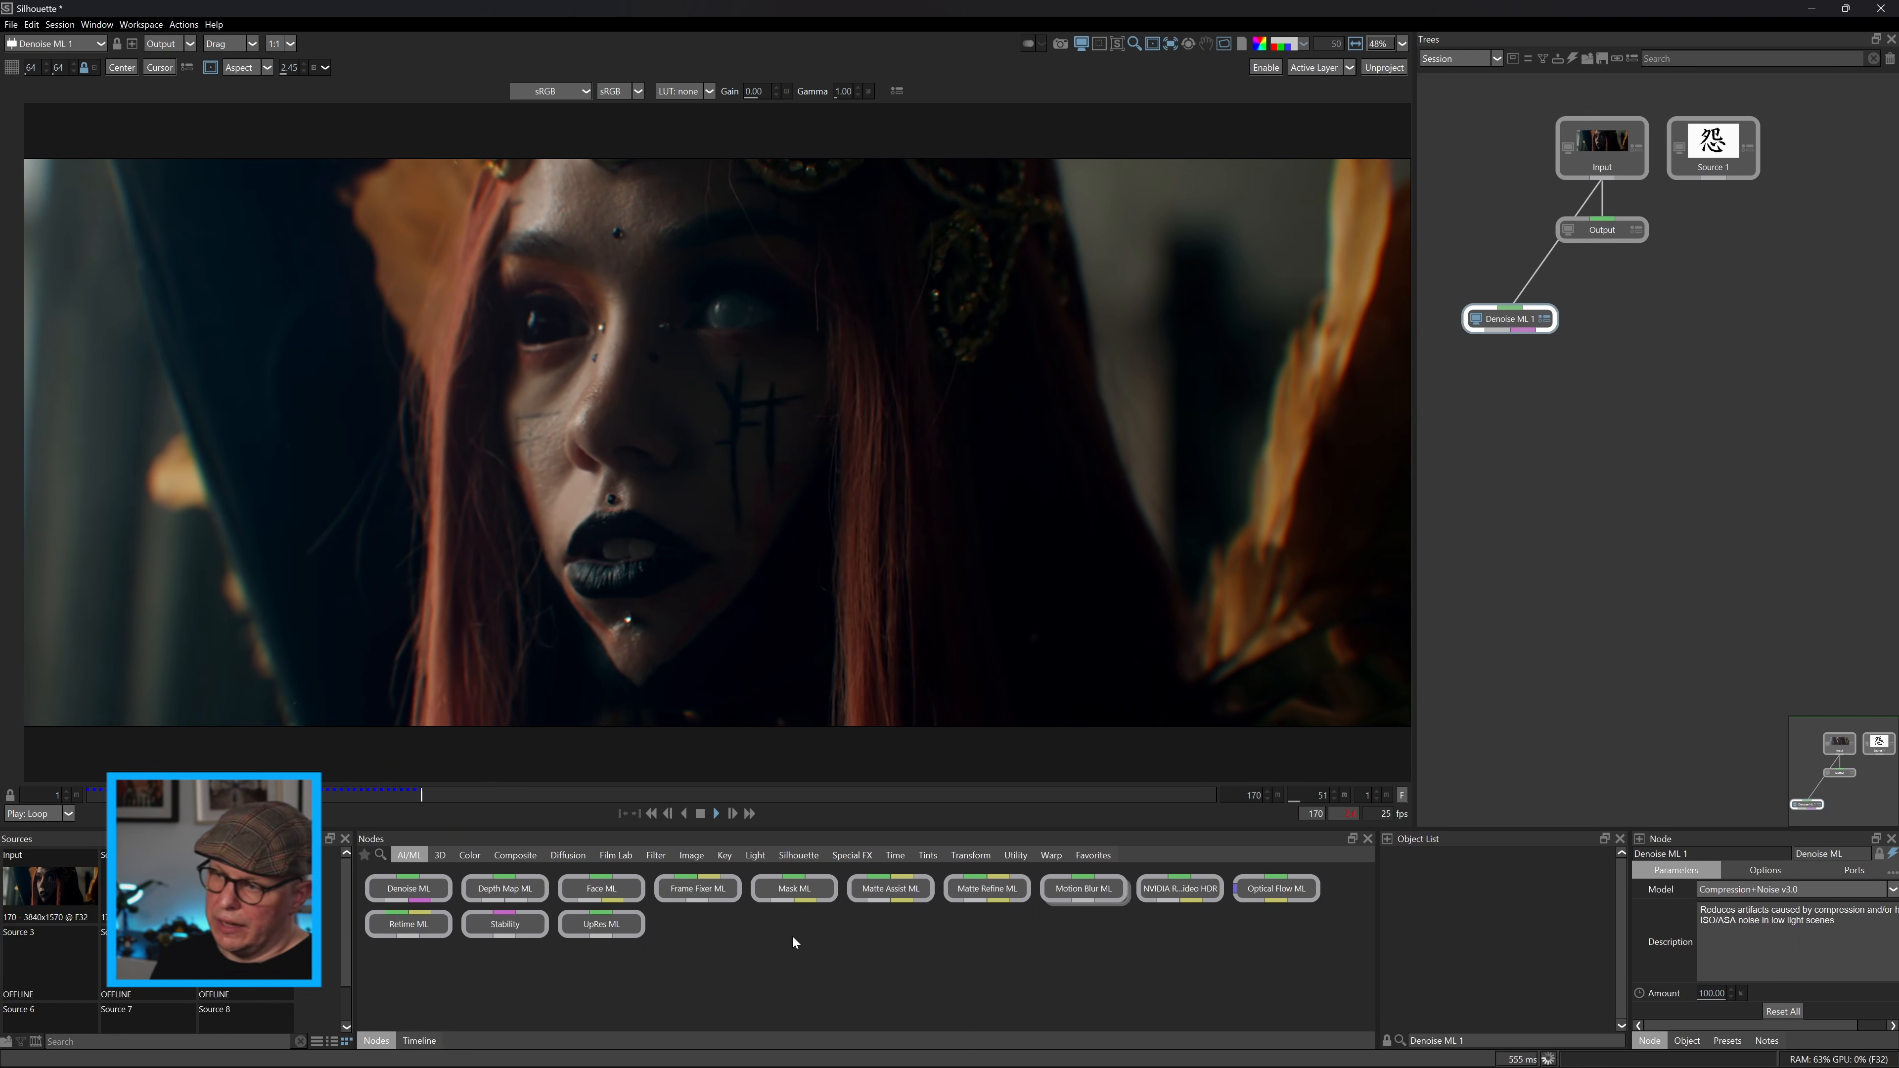
pyautogui.click(701, 814)
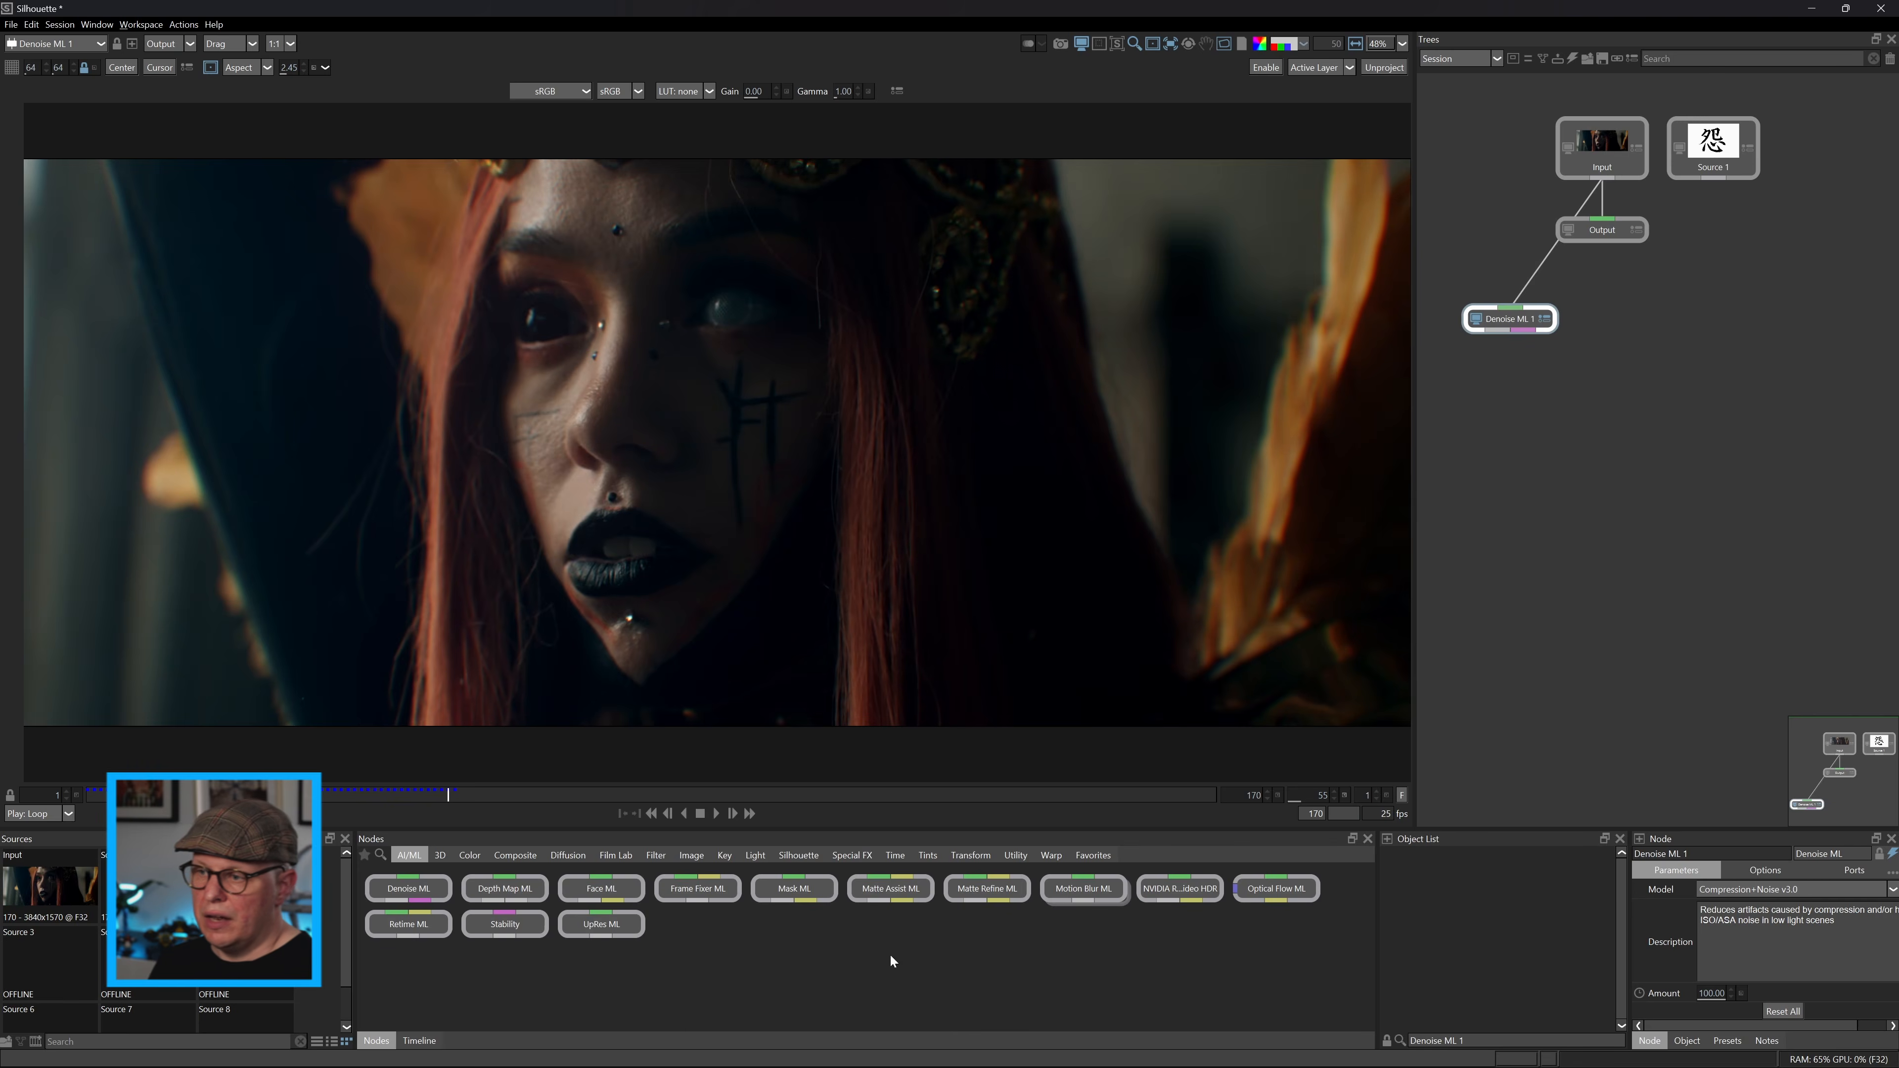
# Add a Cache node after Denoise ML 1 and scrub through the clip to the last frame.
pyautogui.press('Tab')
pyautogui.write('Cach')
pyautogui.press('Return')
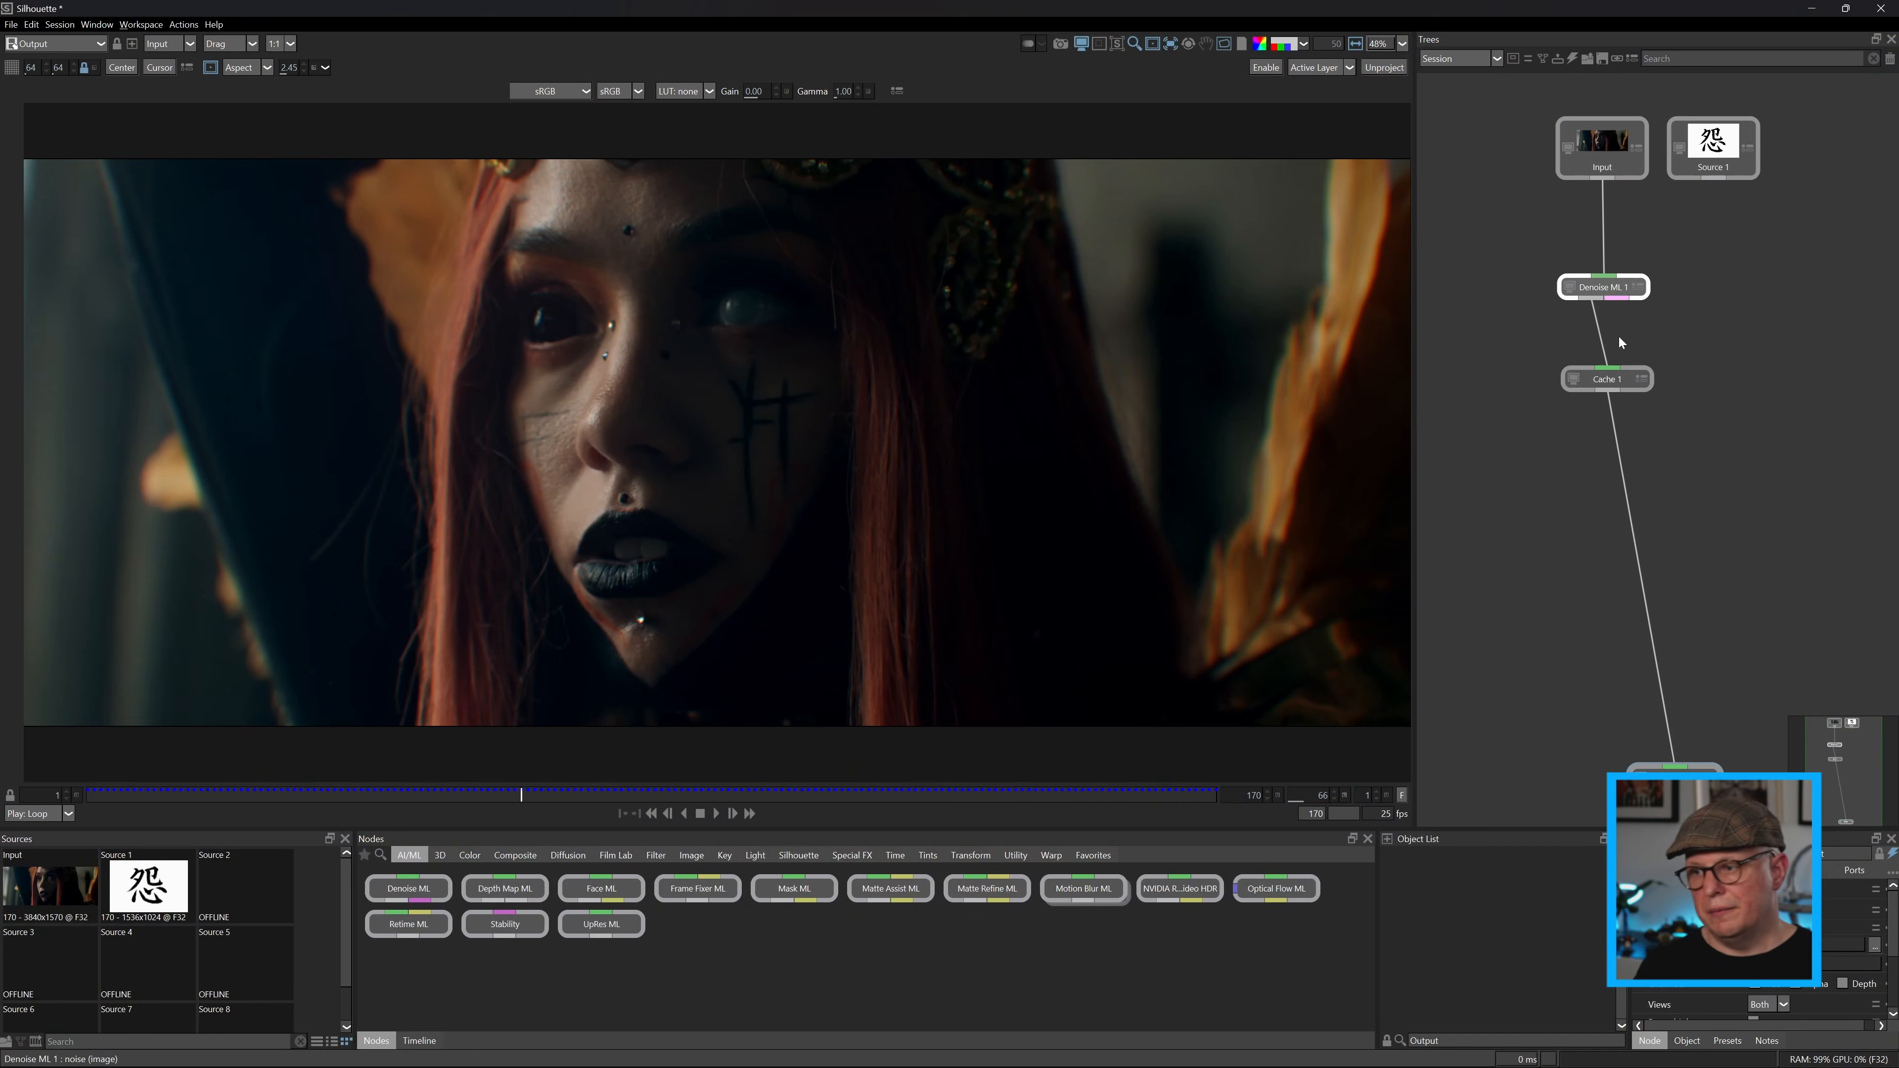
pyautogui.moveTo(522, 795); pyautogui.dragTo(1314, 803)
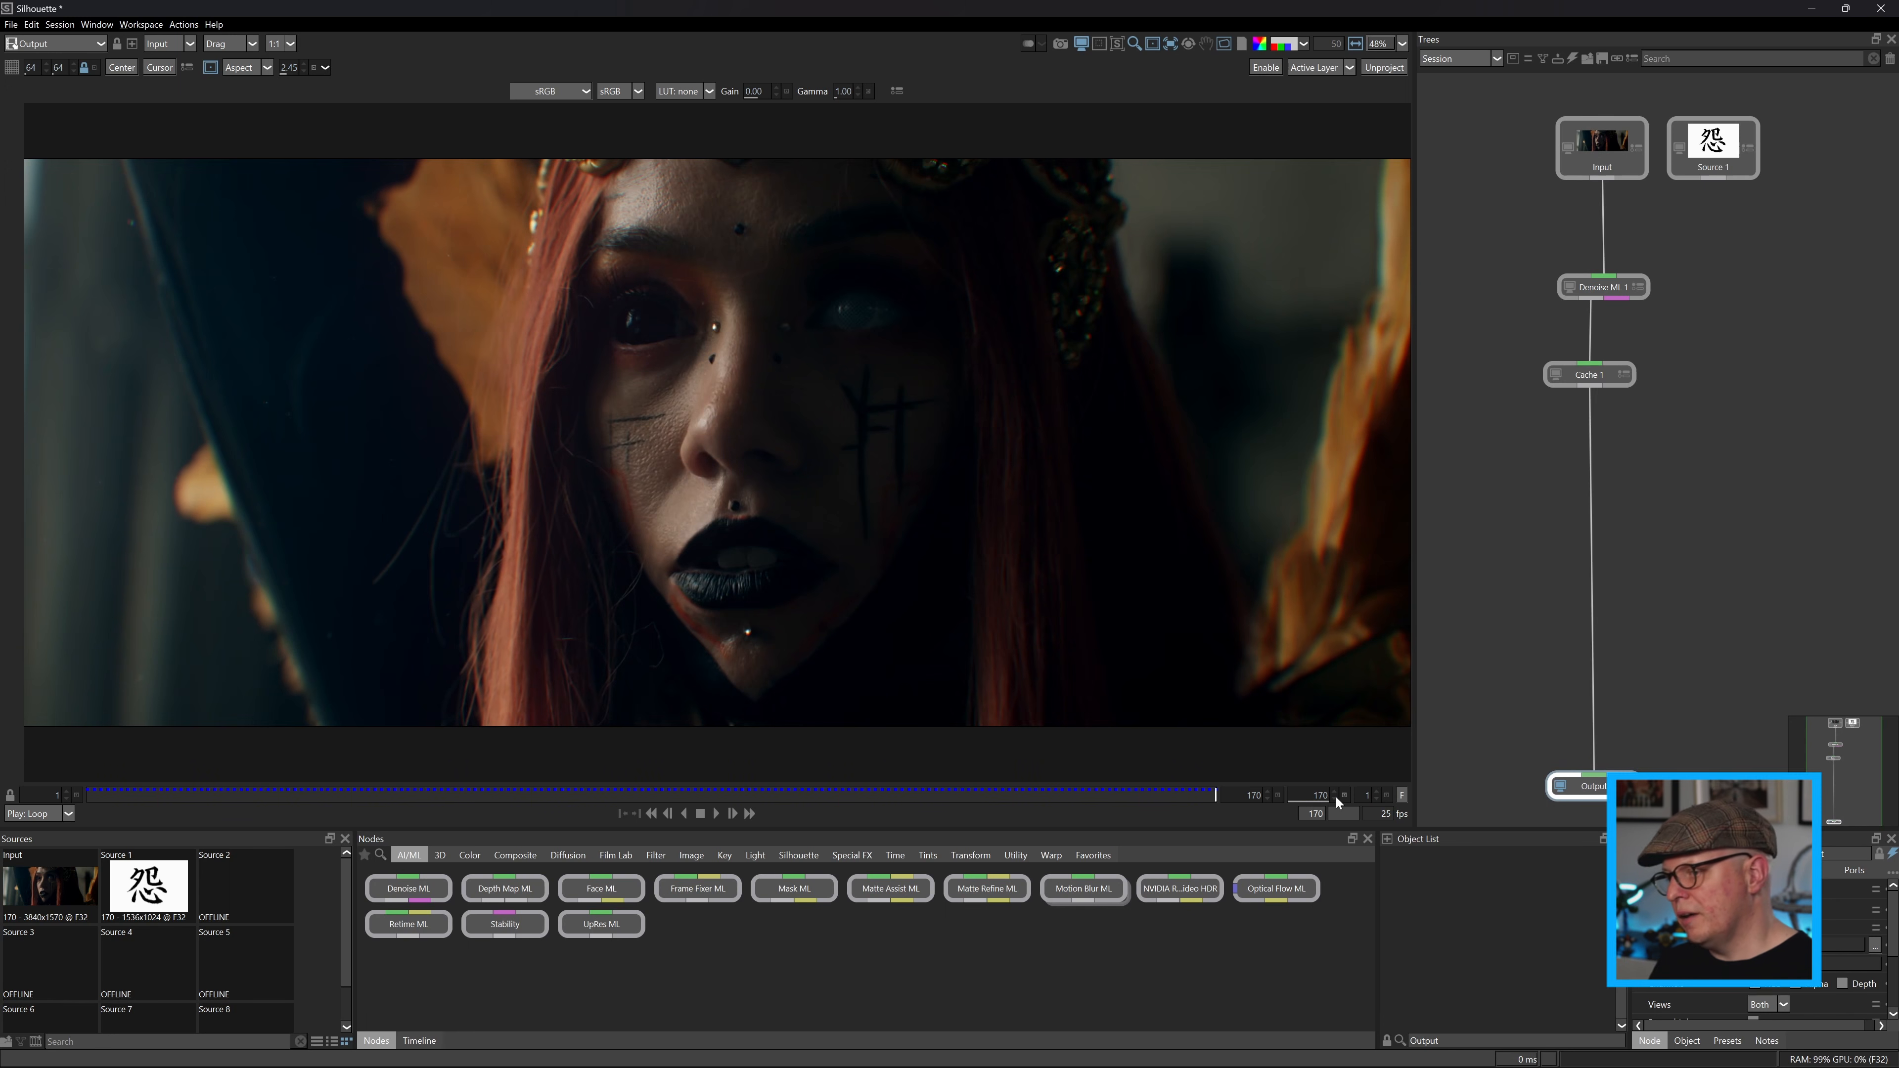
# Add a 3D Scene node fed by Cache 1 and activate the Head Track ML tool.
pyautogui.click(438, 856)
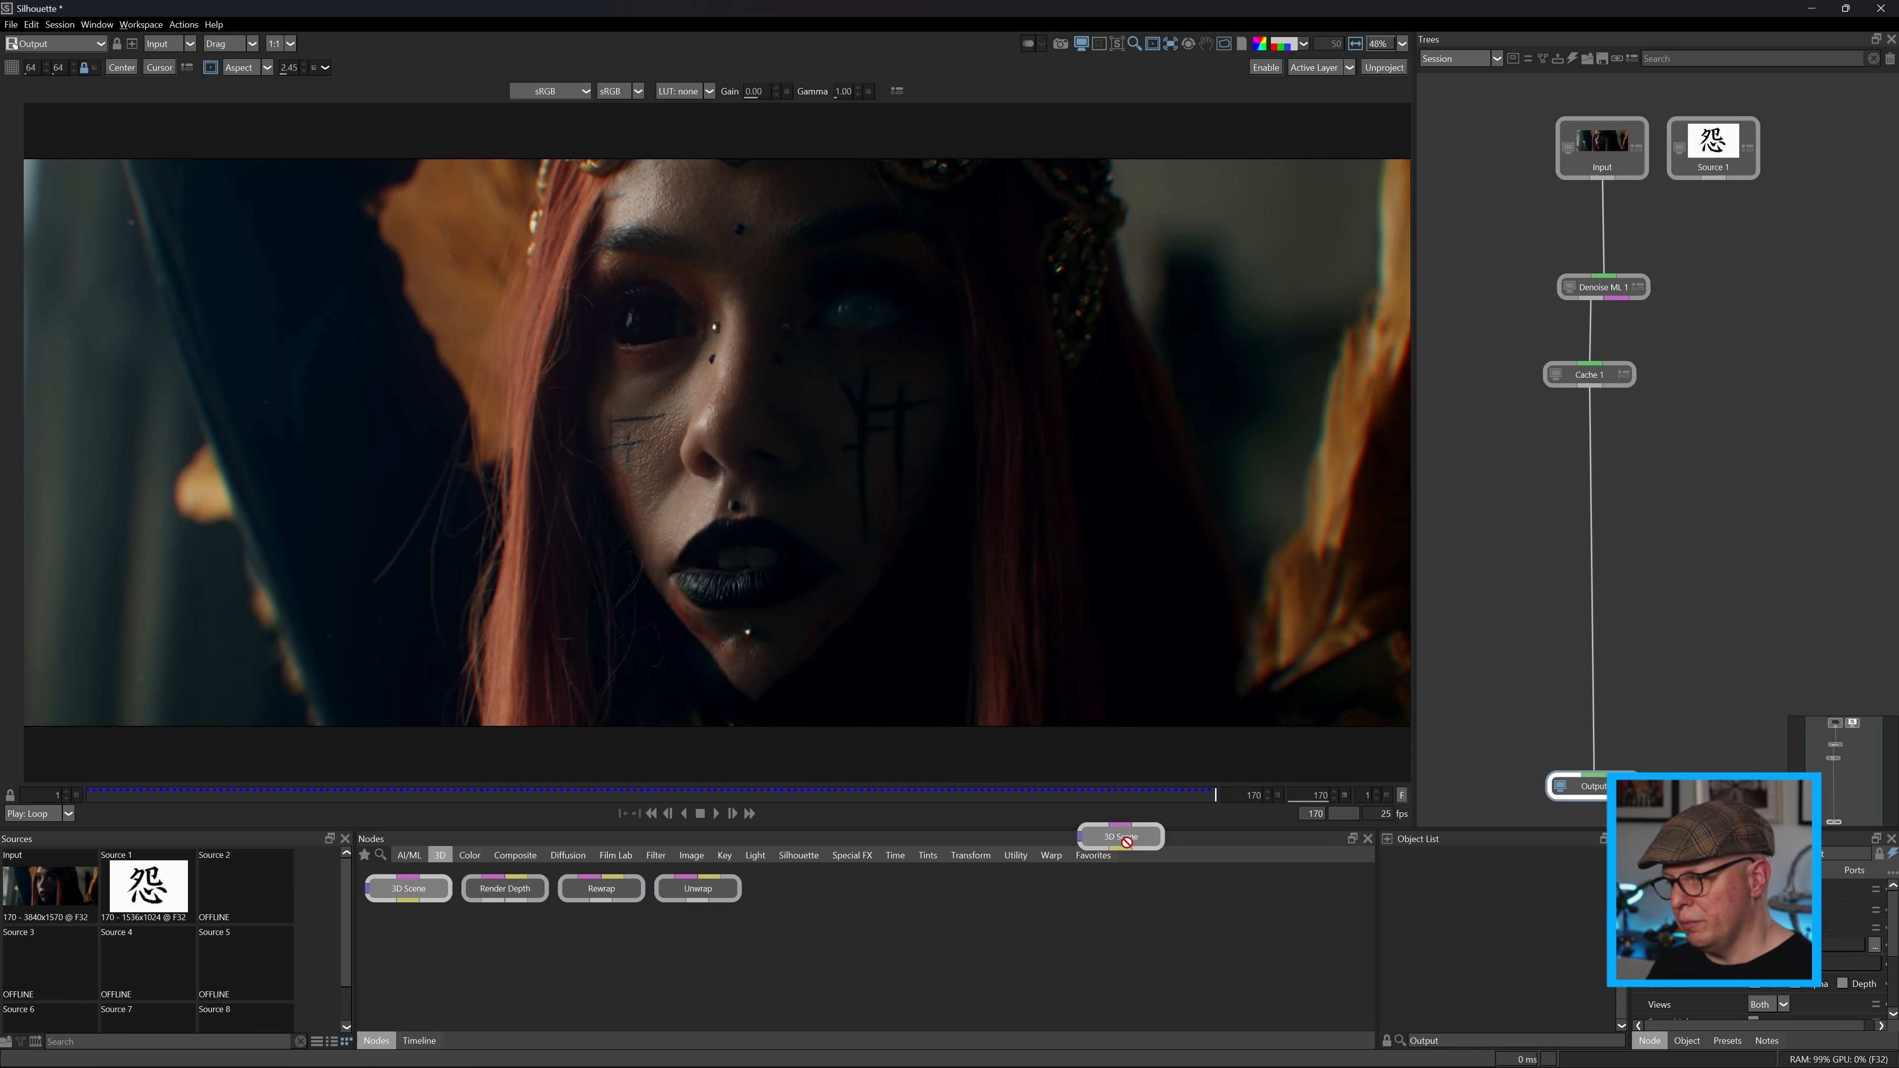
pyautogui.moveTo(1510, 491); pyautogui.dragTo(1511, 491)
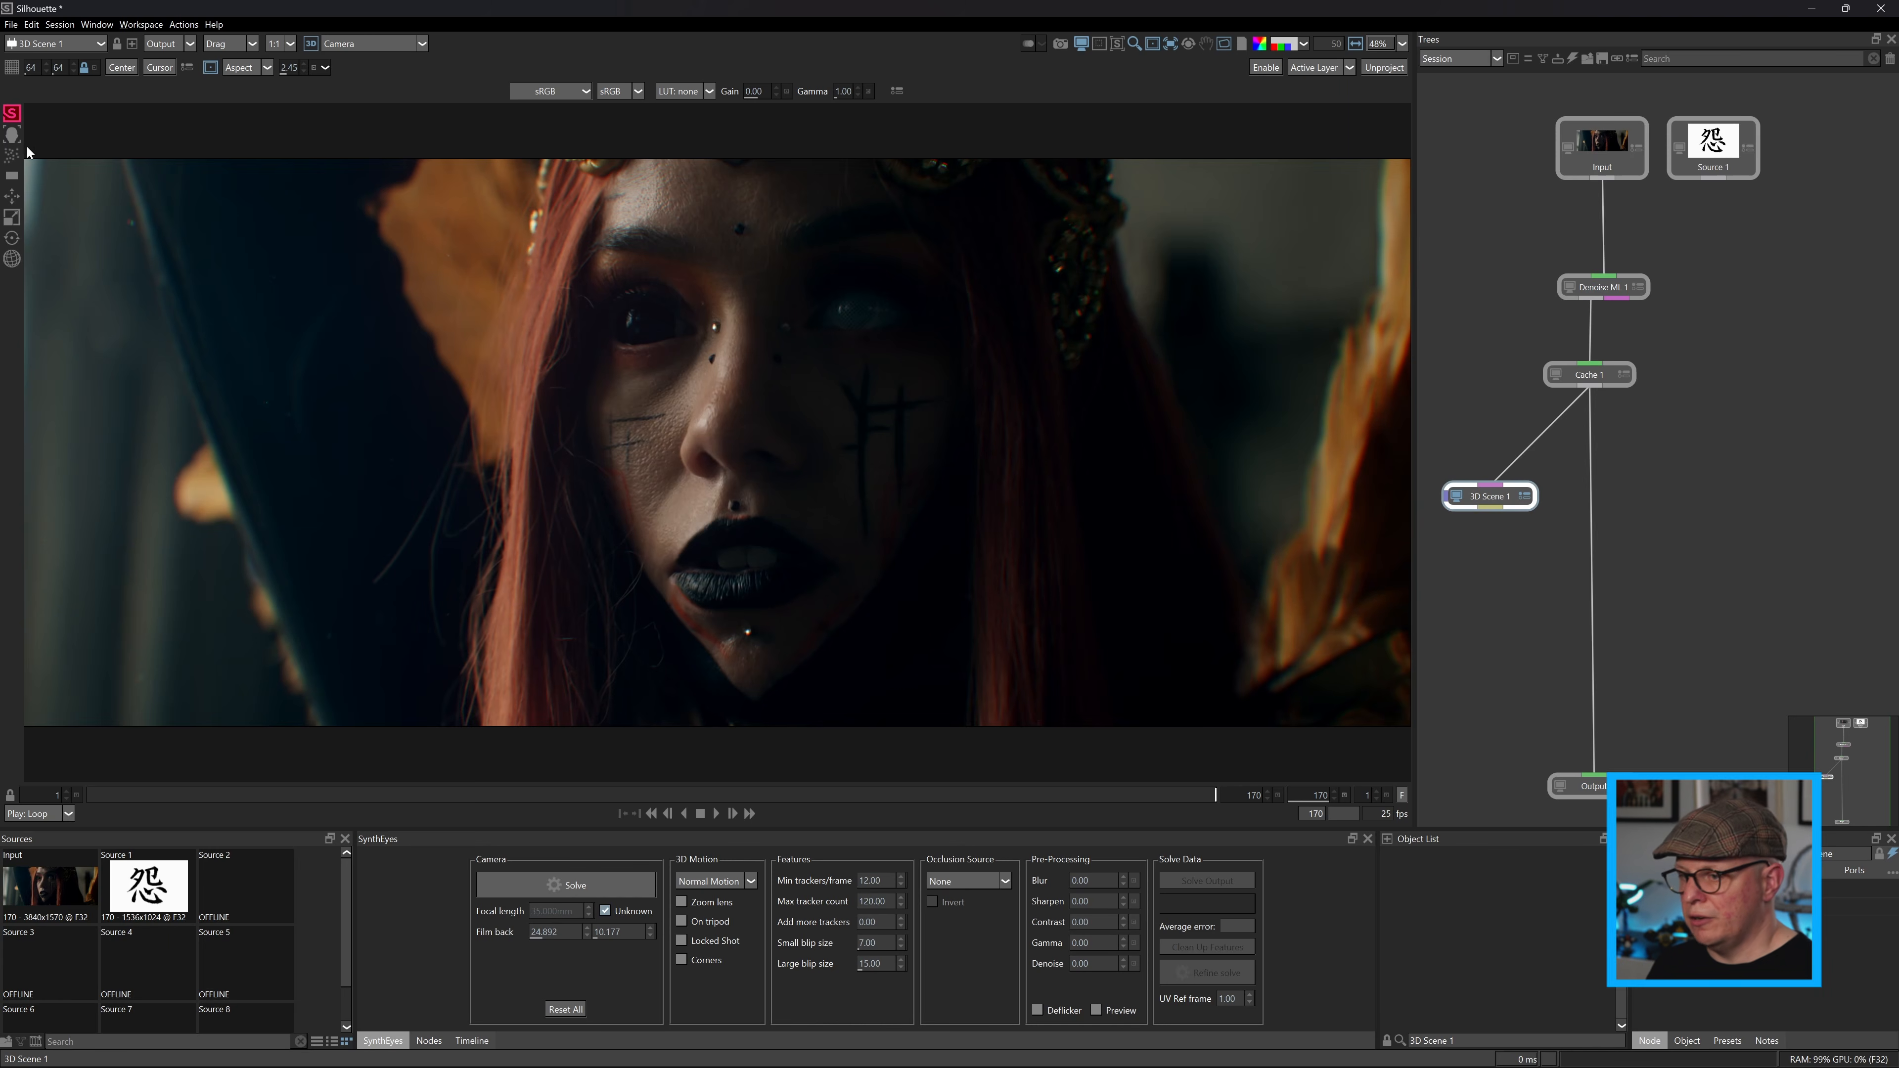
pyautogui.click(16, 139)
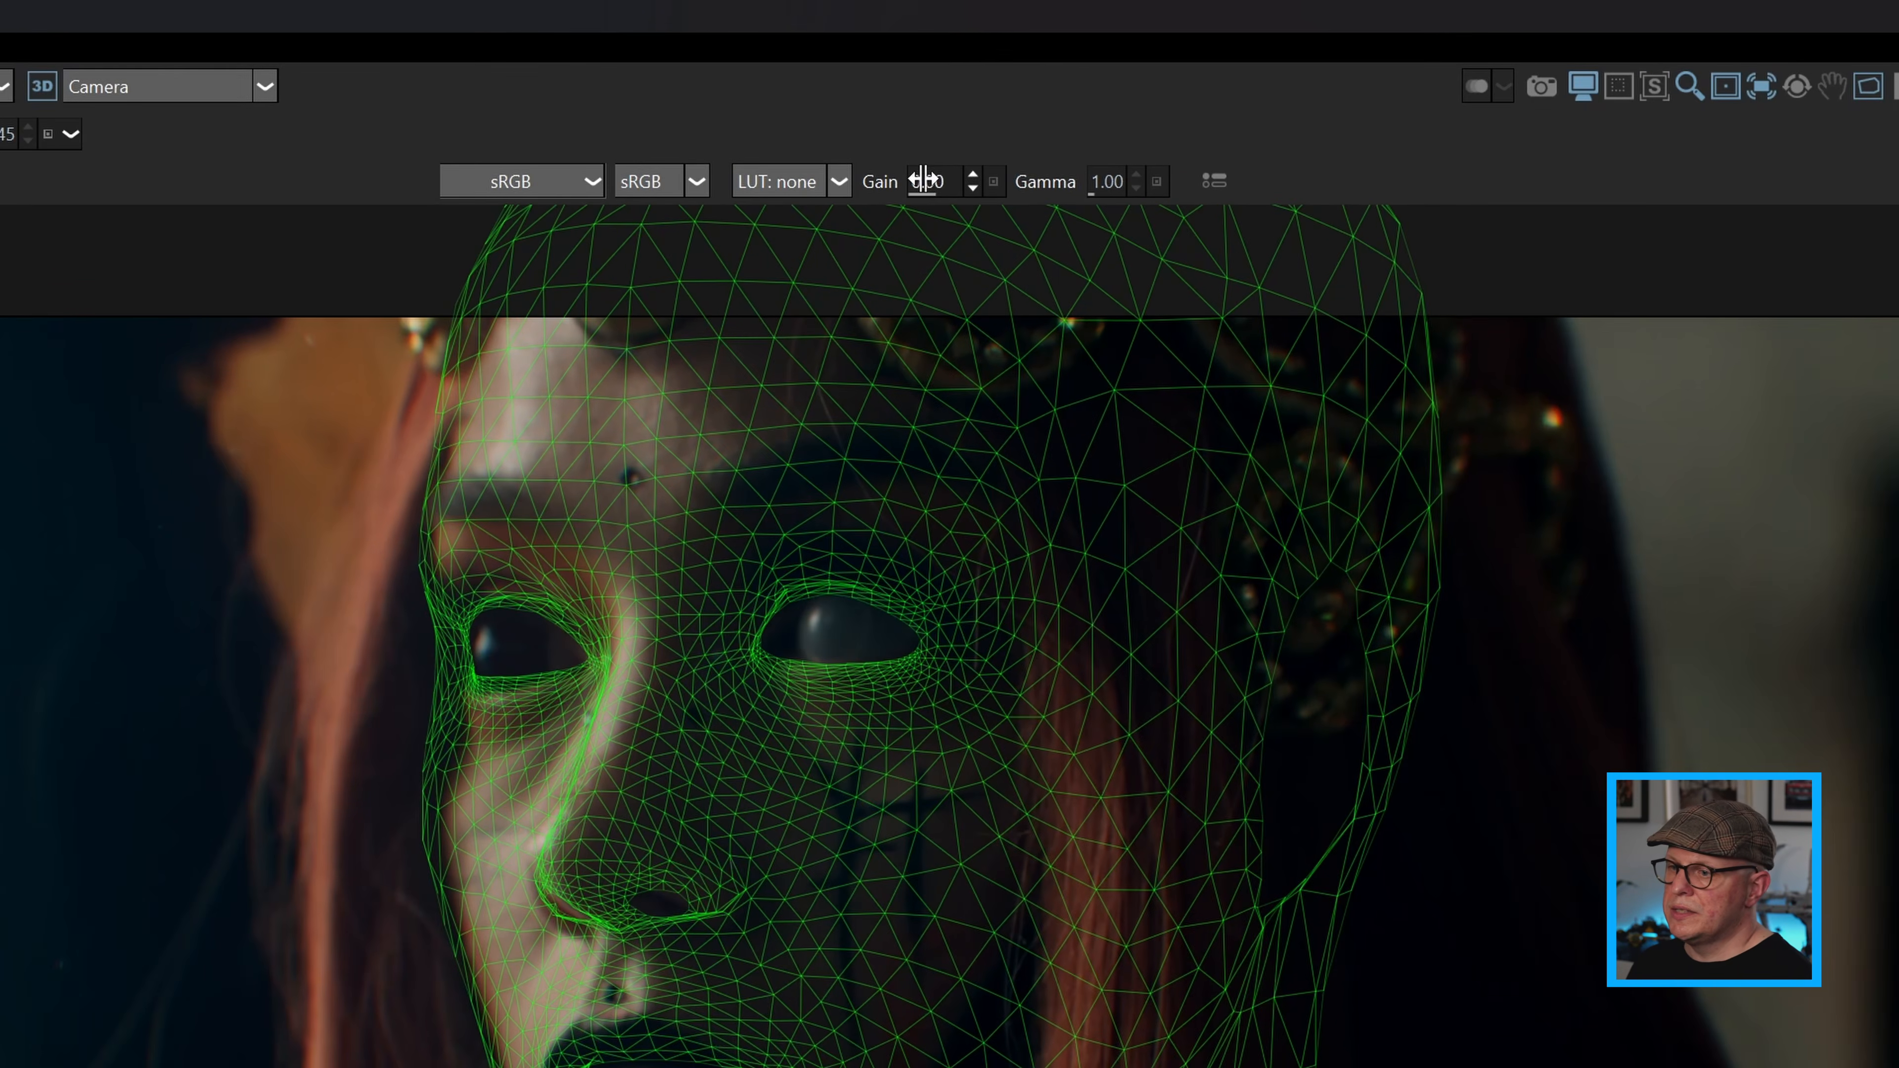
# Brighten the viewer to gain 2.39 and gamma 1.51, and play the clip to check the tracked head mesh.
pyautogui.moveTo(901, 164); pyautogui.dragTo(926, 162)
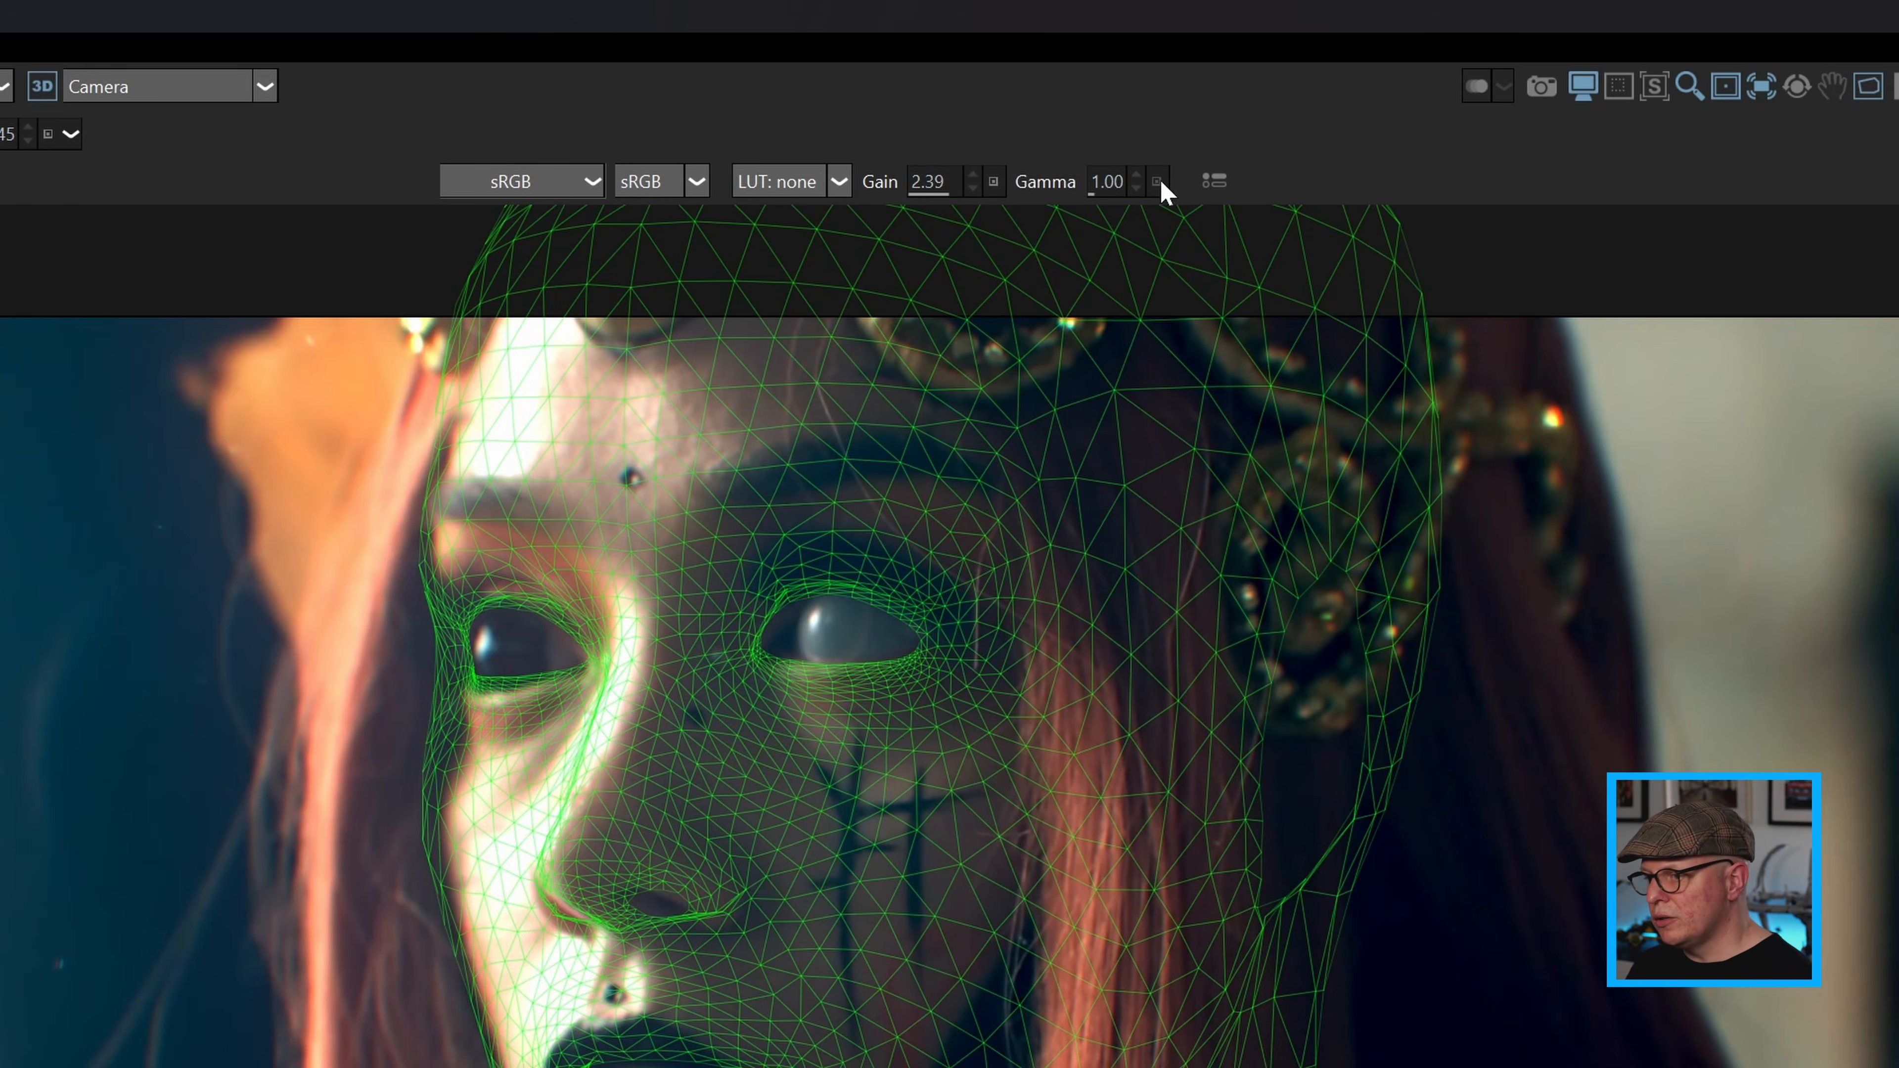
pyautogui.moveTo(1125, 181); pyautogui.dragTo(1131, 180)
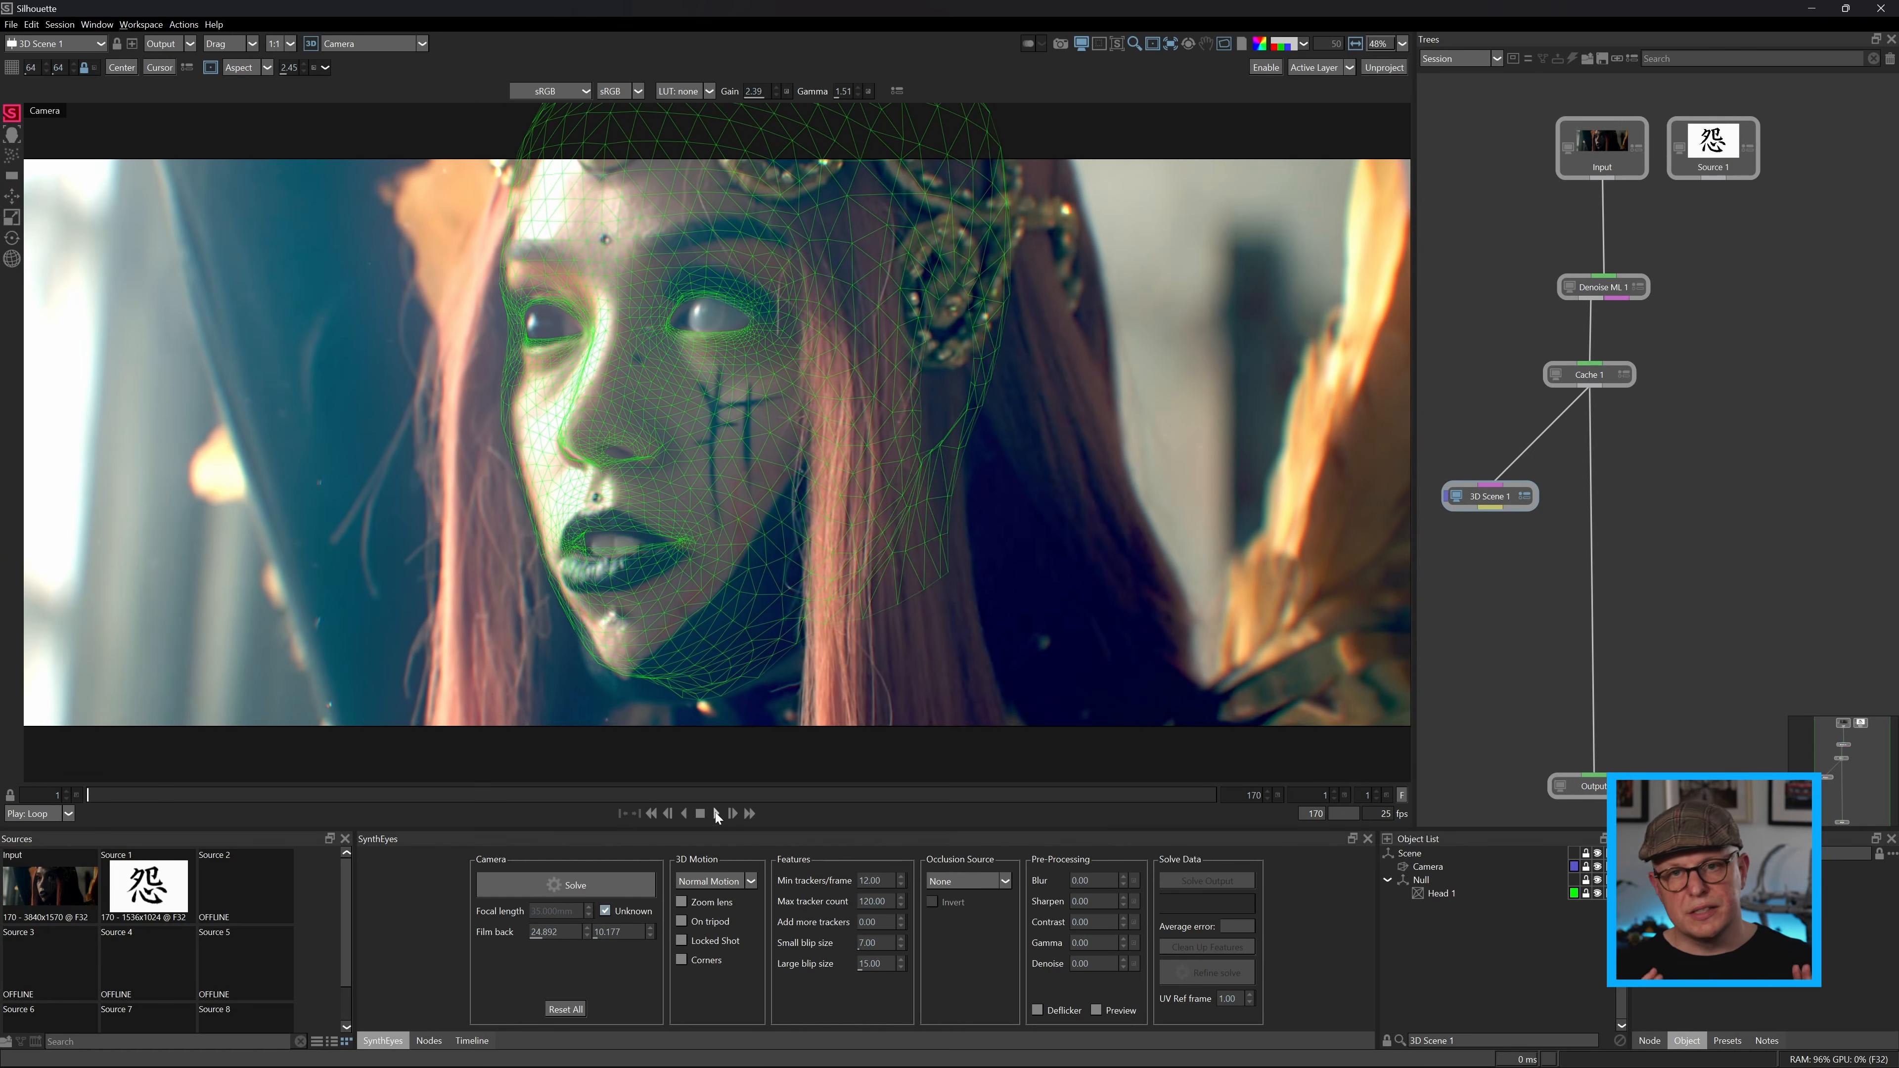
pyautogui.click(717, 814)
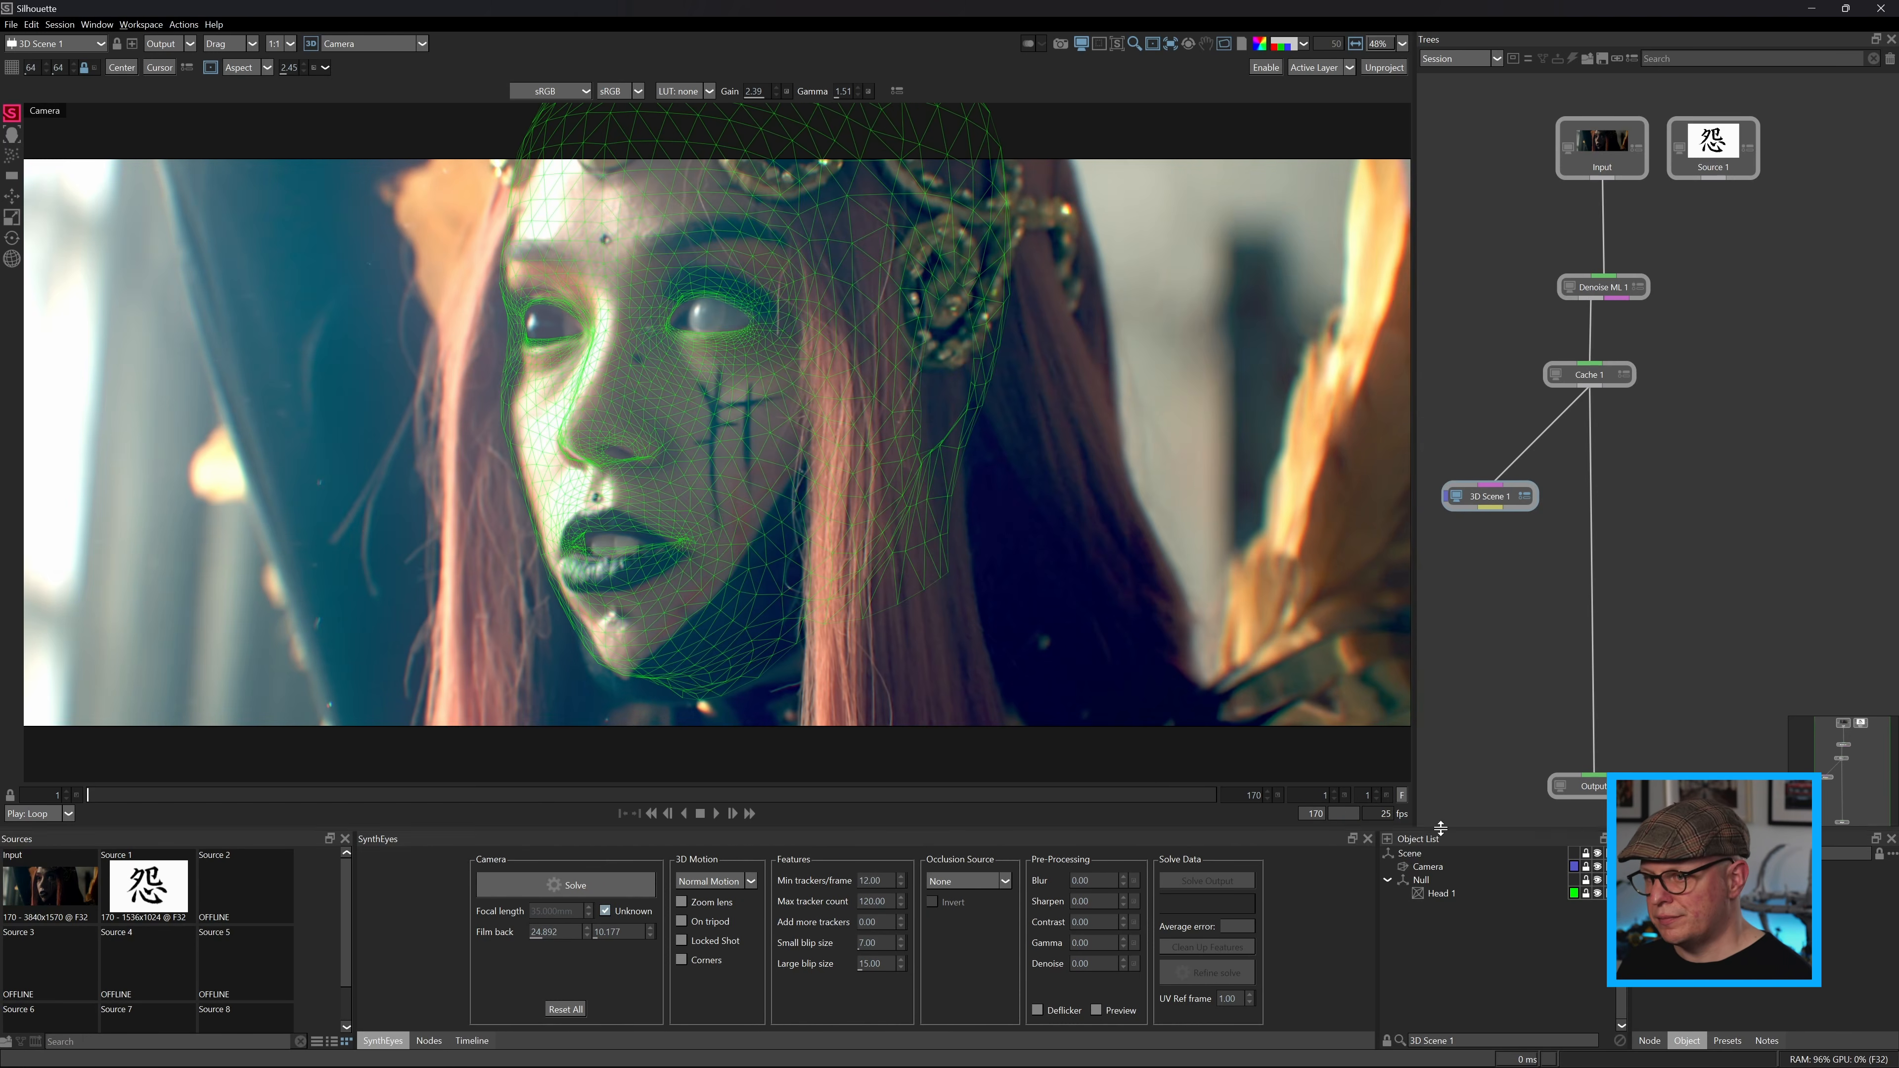
# Dock the Object List beside the viewer and add a deformer to Head 1.
pyautogui.moveTo(1420, 839); pyautogui.dragTo(1485, 388)
pyautogui.click(1300, 95)
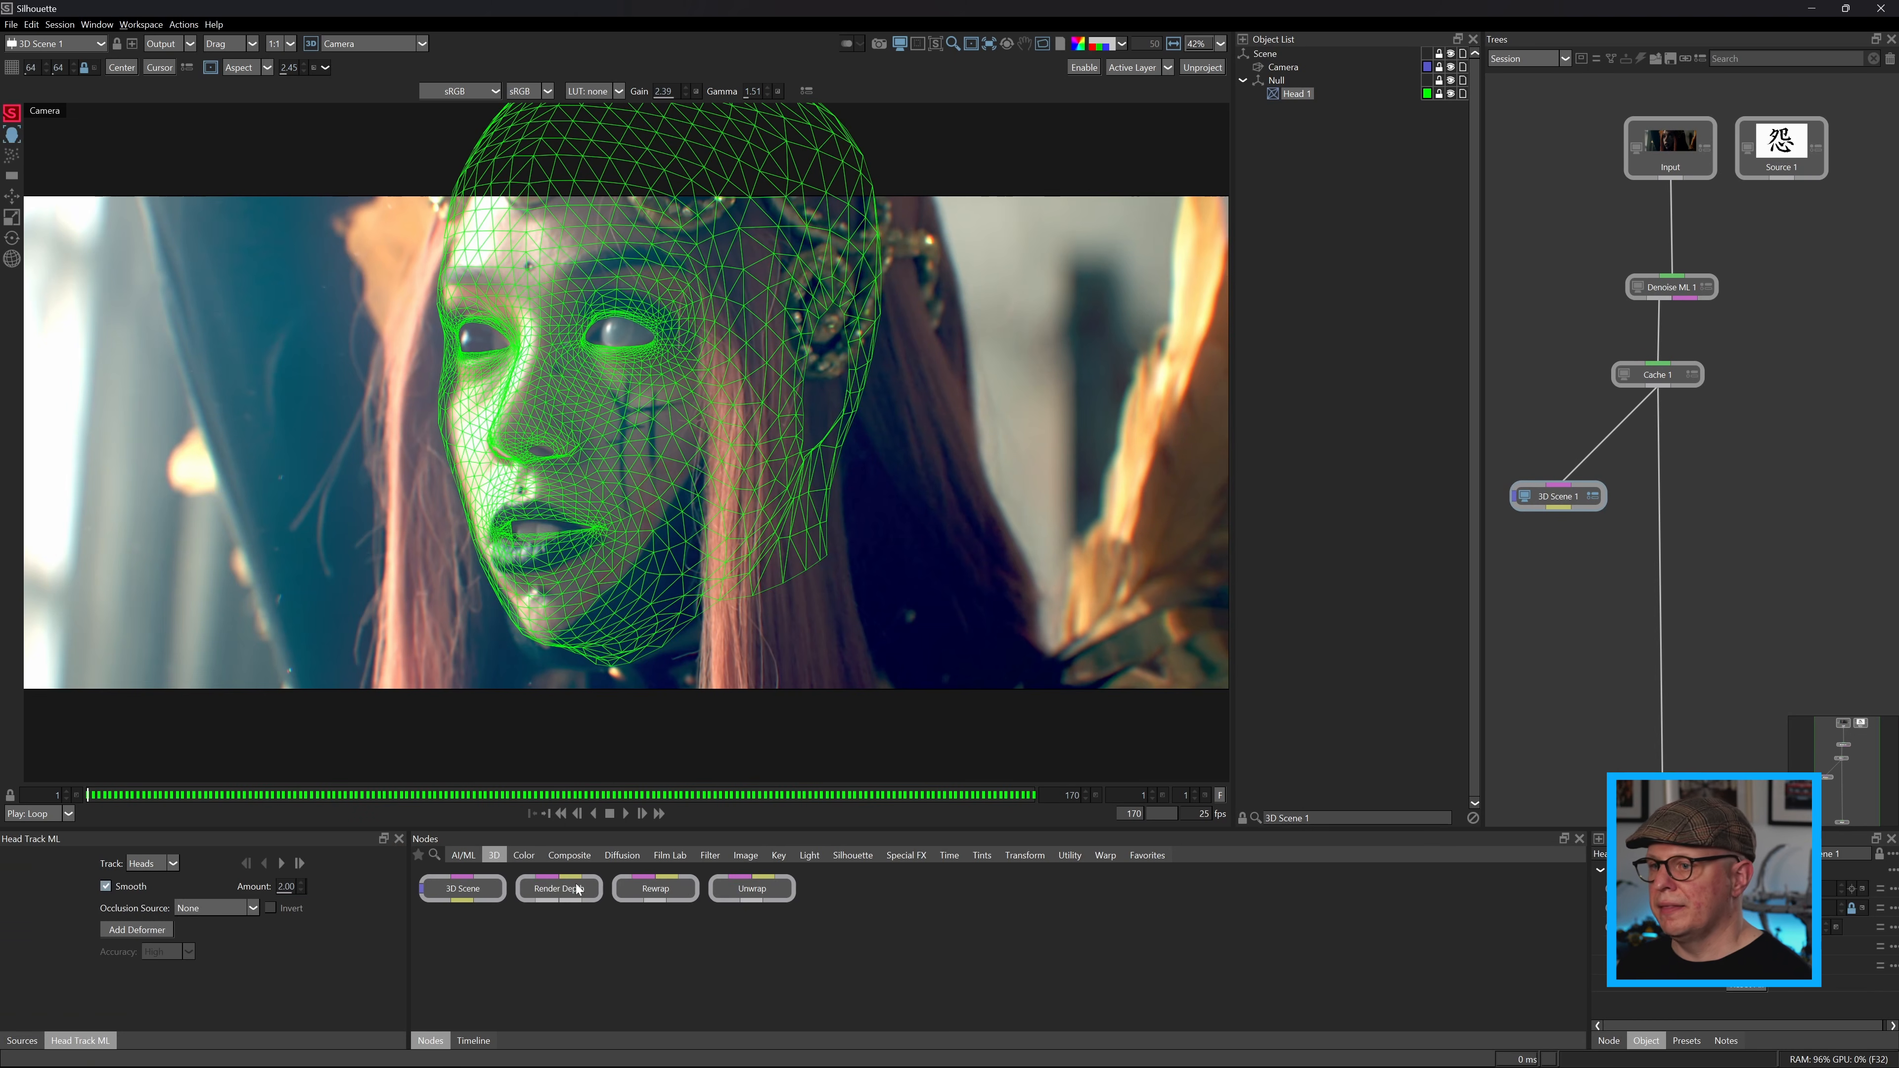
pyautogui.click(135, 930)
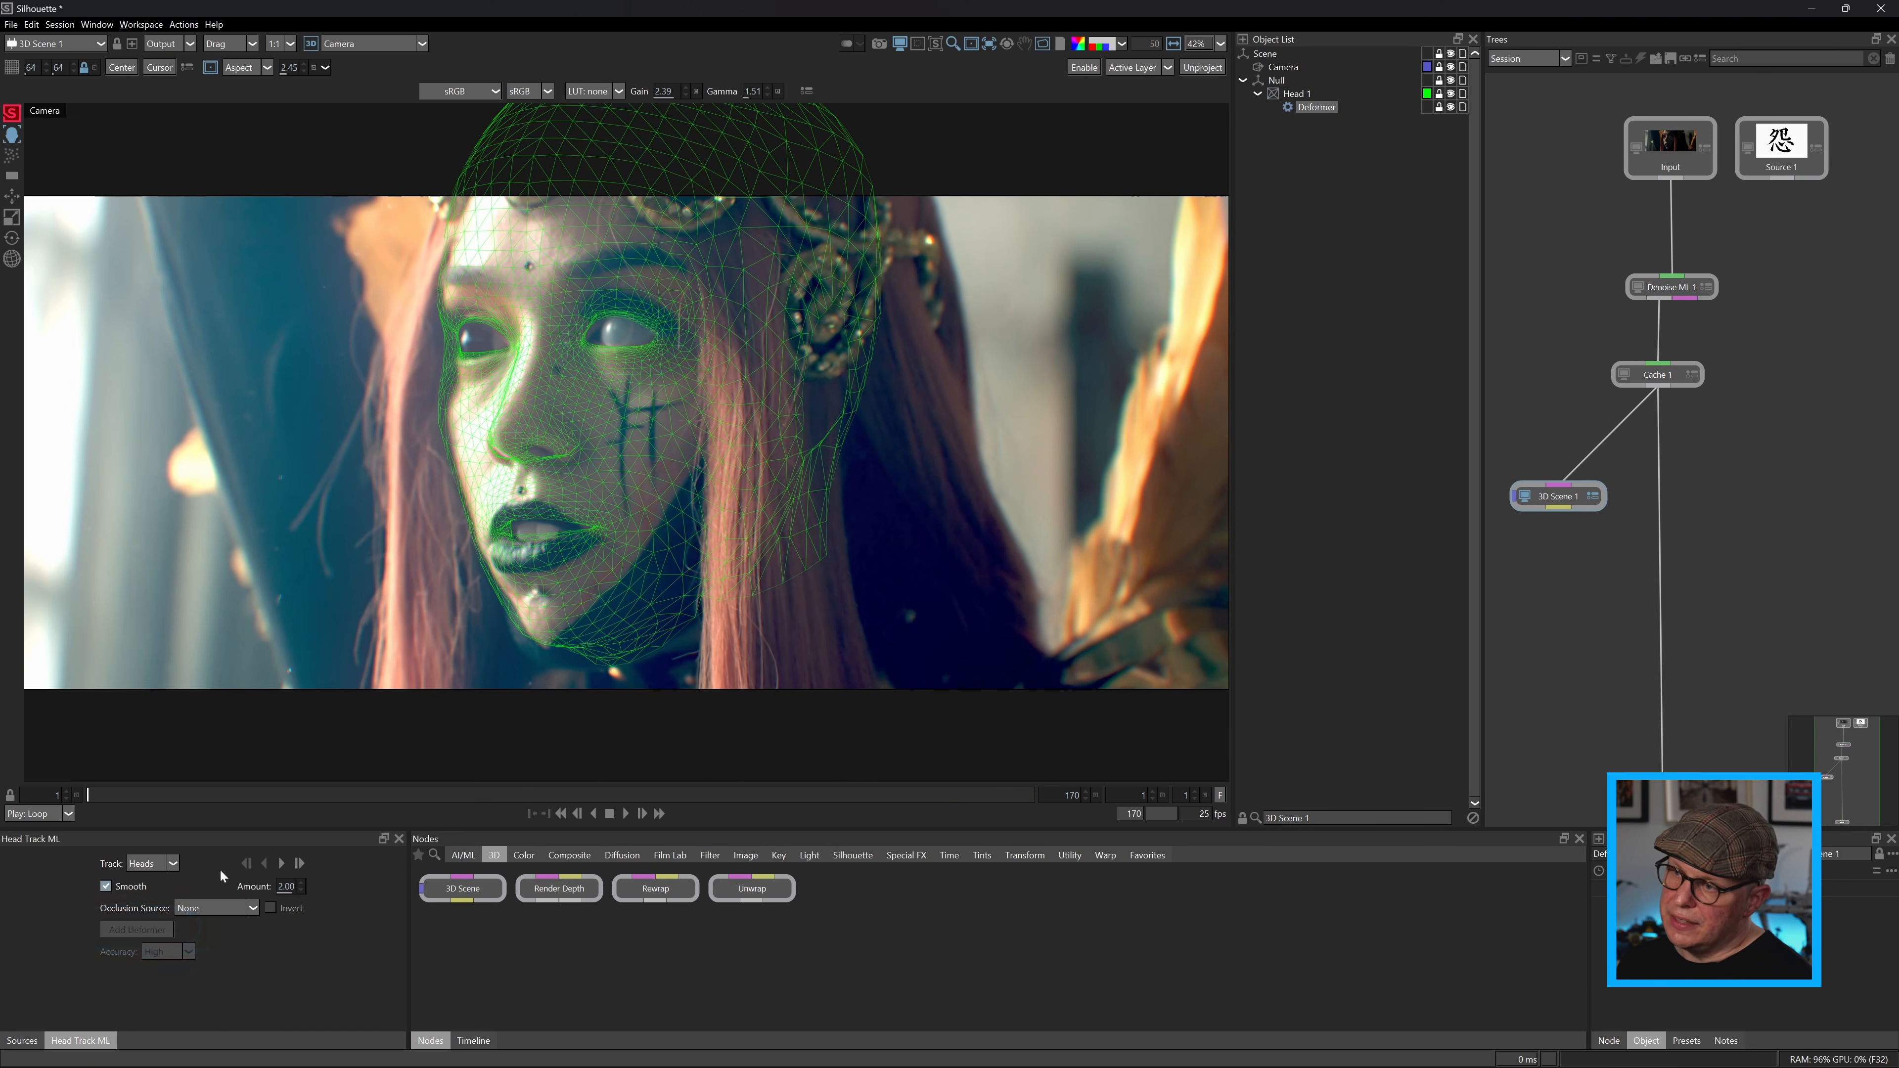
# Place deformer anchors on the nose-bridge dot, around the pale eye, on the forehead dot and on the brow above that eye.
pyautogui.scroll(5, 526, 305)
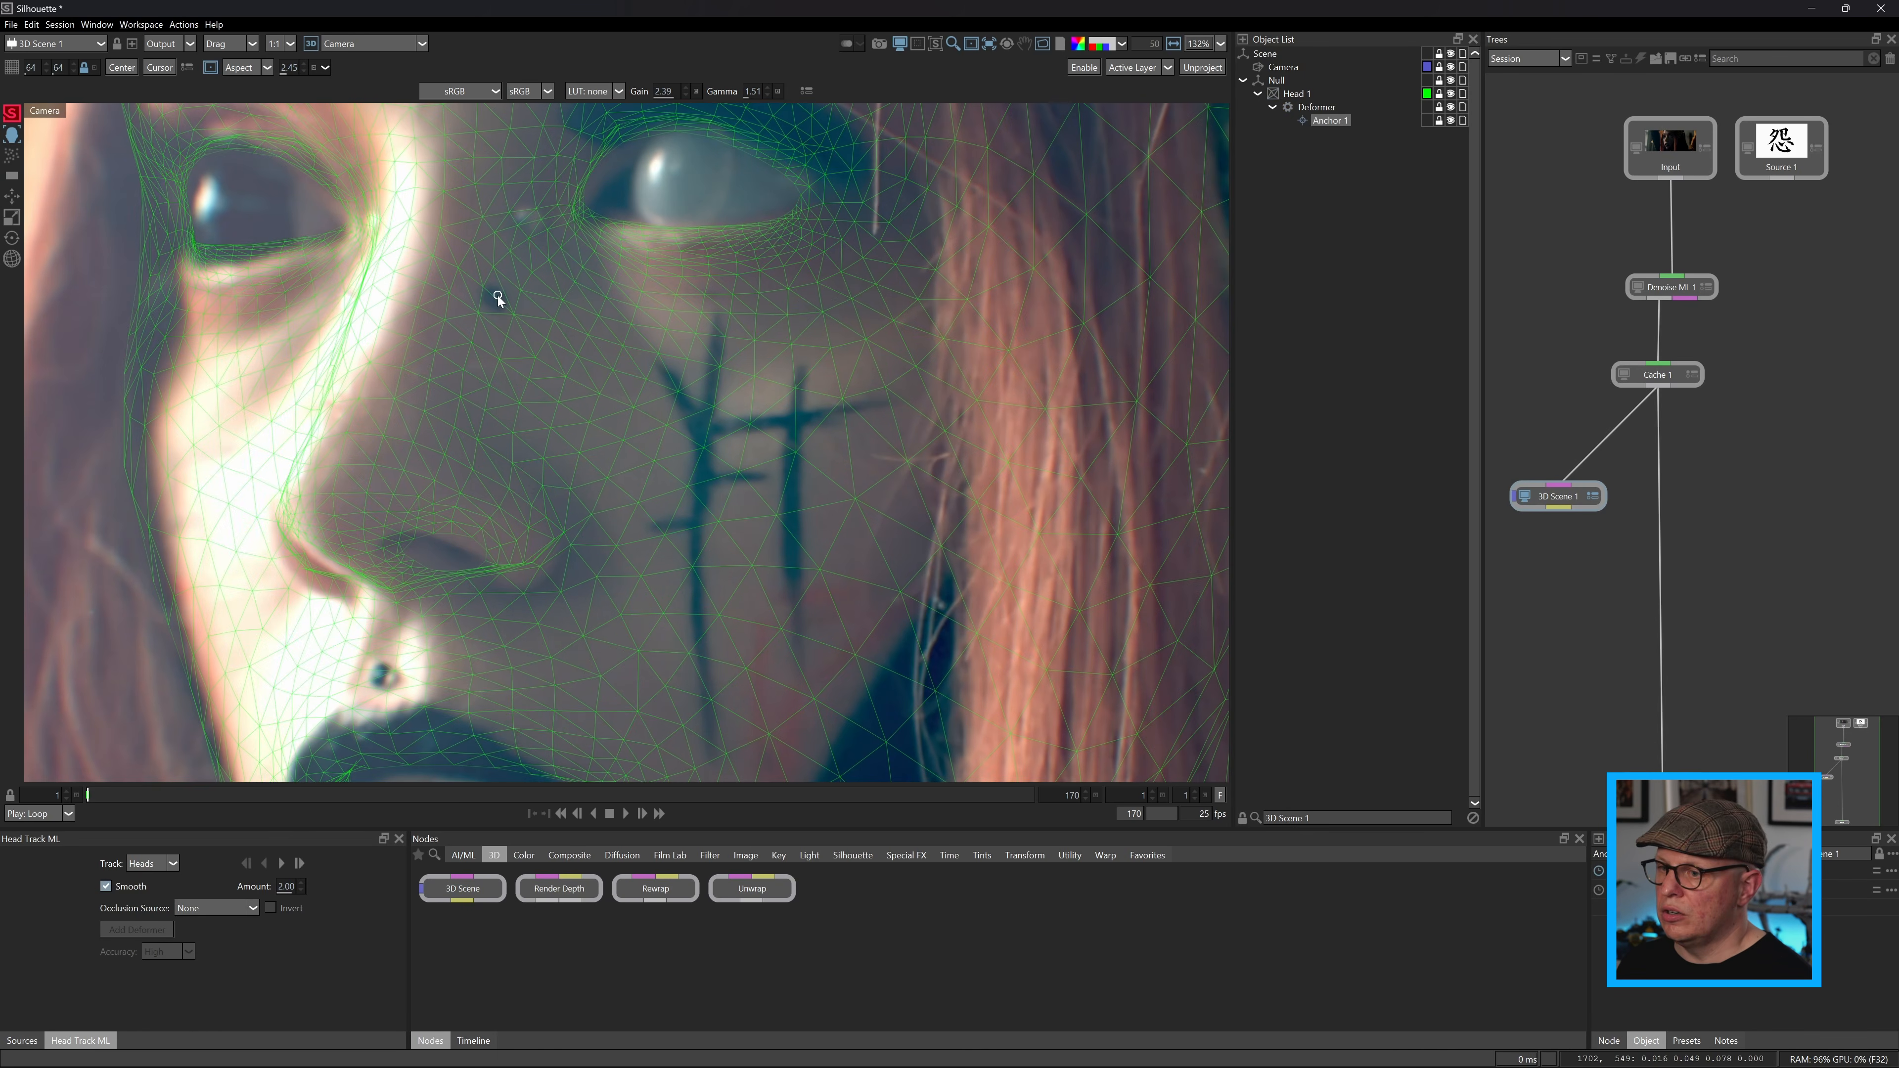
pyautogui.click(576, 223)
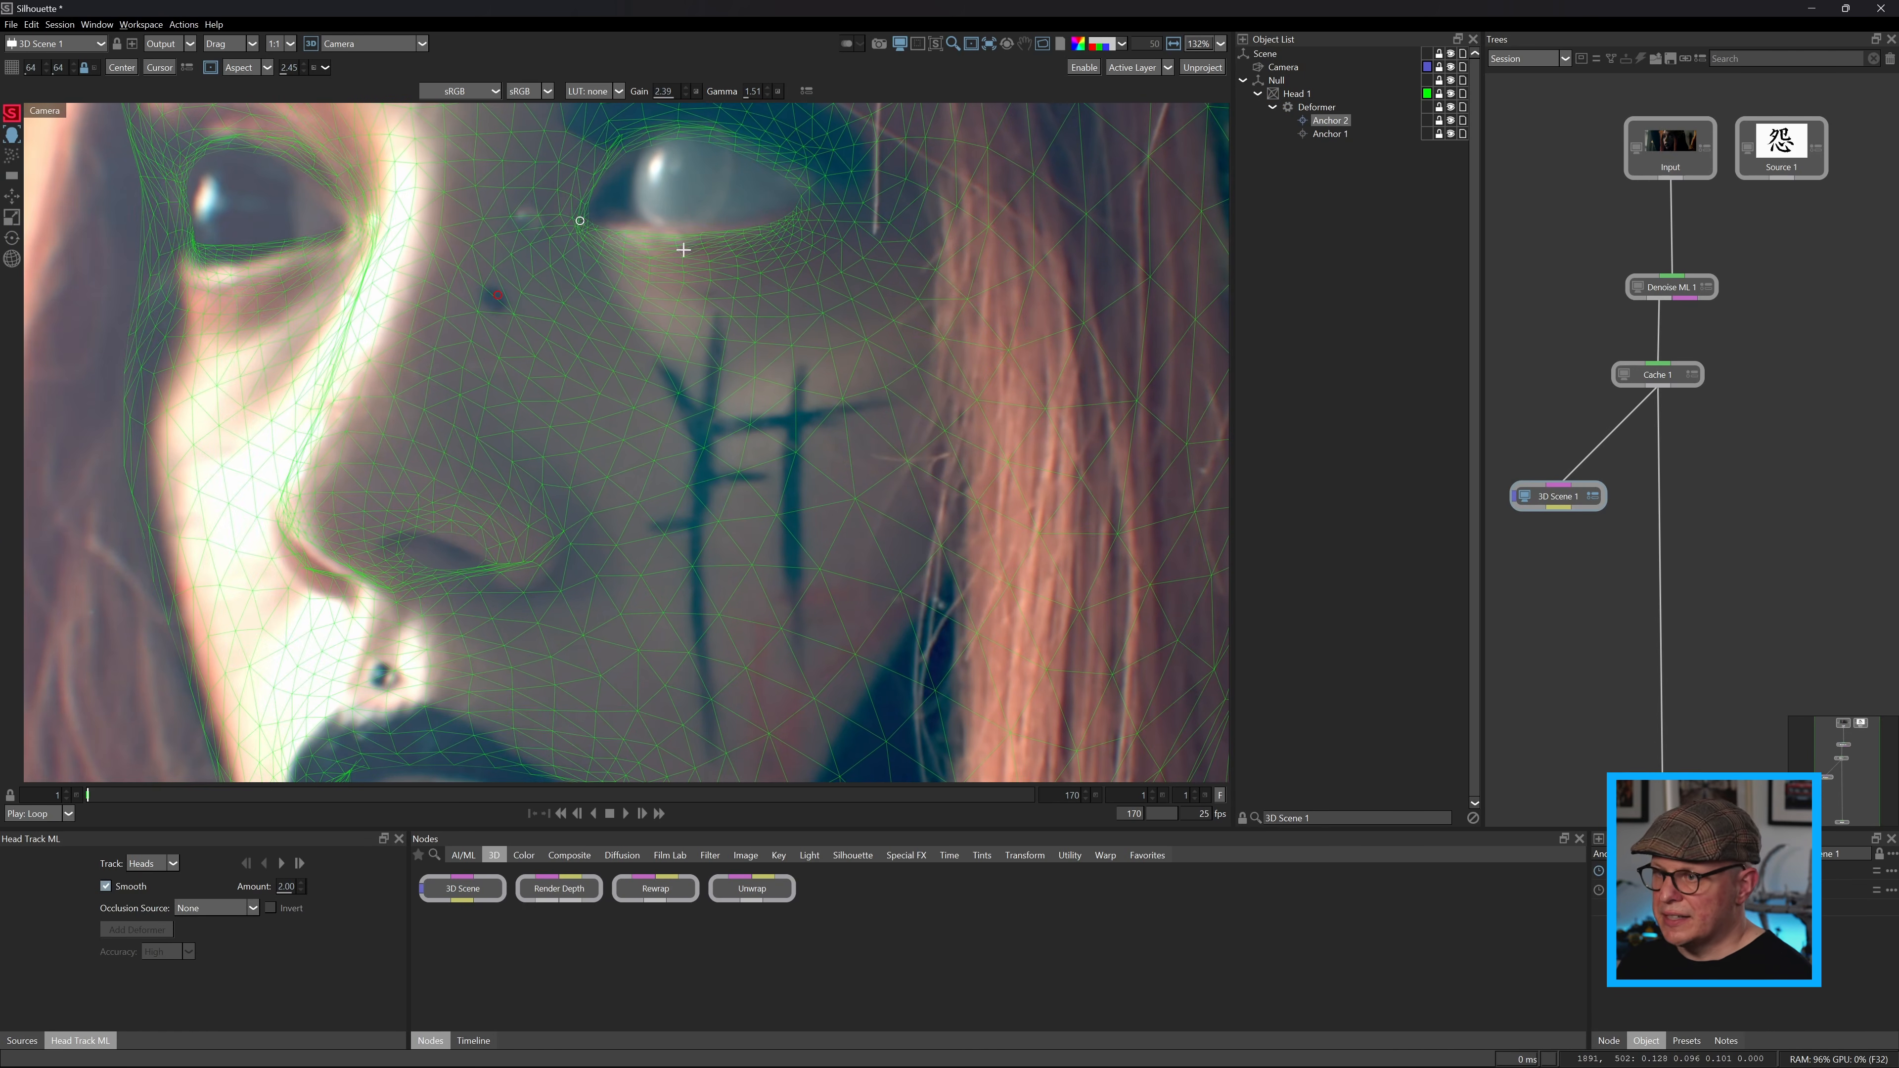
pyautogui.moveTo(805, 192); pyautogui.dragTo(855, 172)
pyautogui.moveTo(592, 315); pyautogui.dragTo(626, 473)
pyautogui.moveTo(657, 274); pyautogui.dragTo(692, 353)
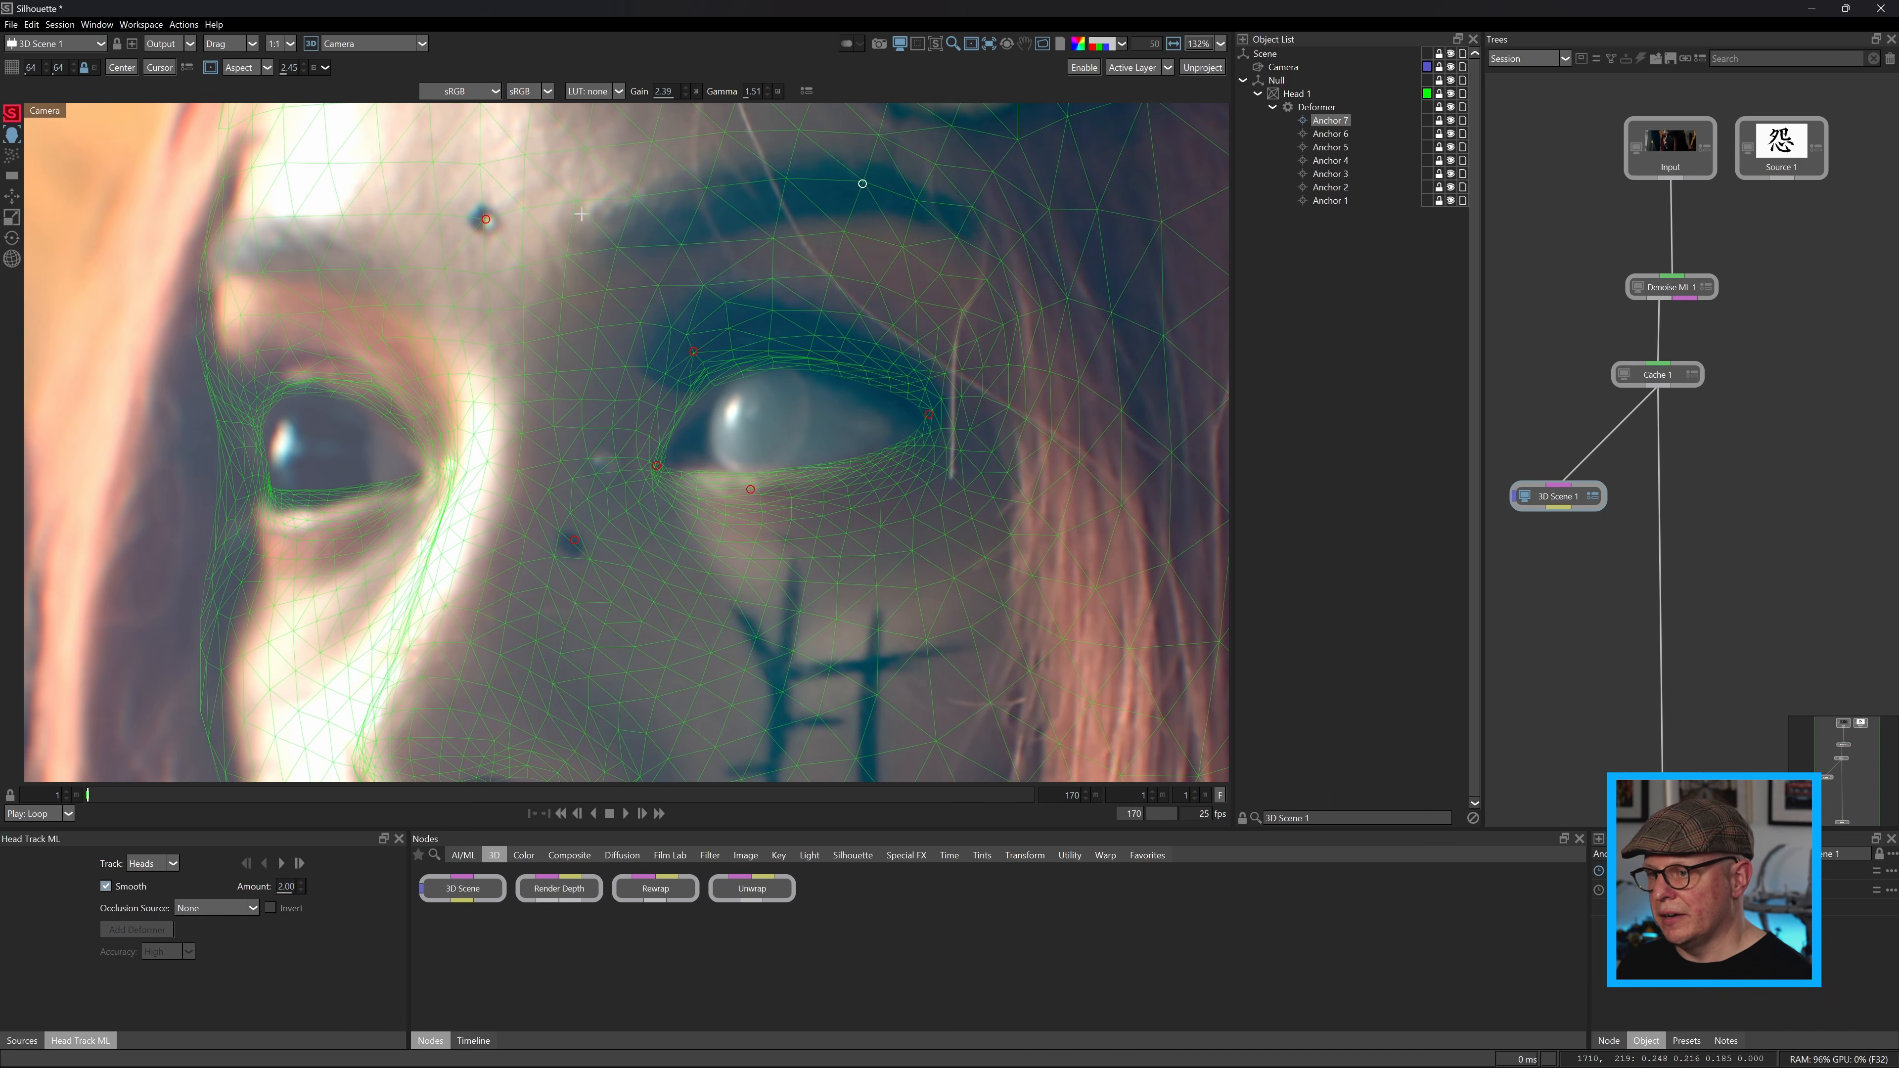
# Place deformer anchors on the dark cheek markings, both nostrils and the nose tip.
pyautogui.moveTo(871, 666); pyautogui.dragTo(850, 468)
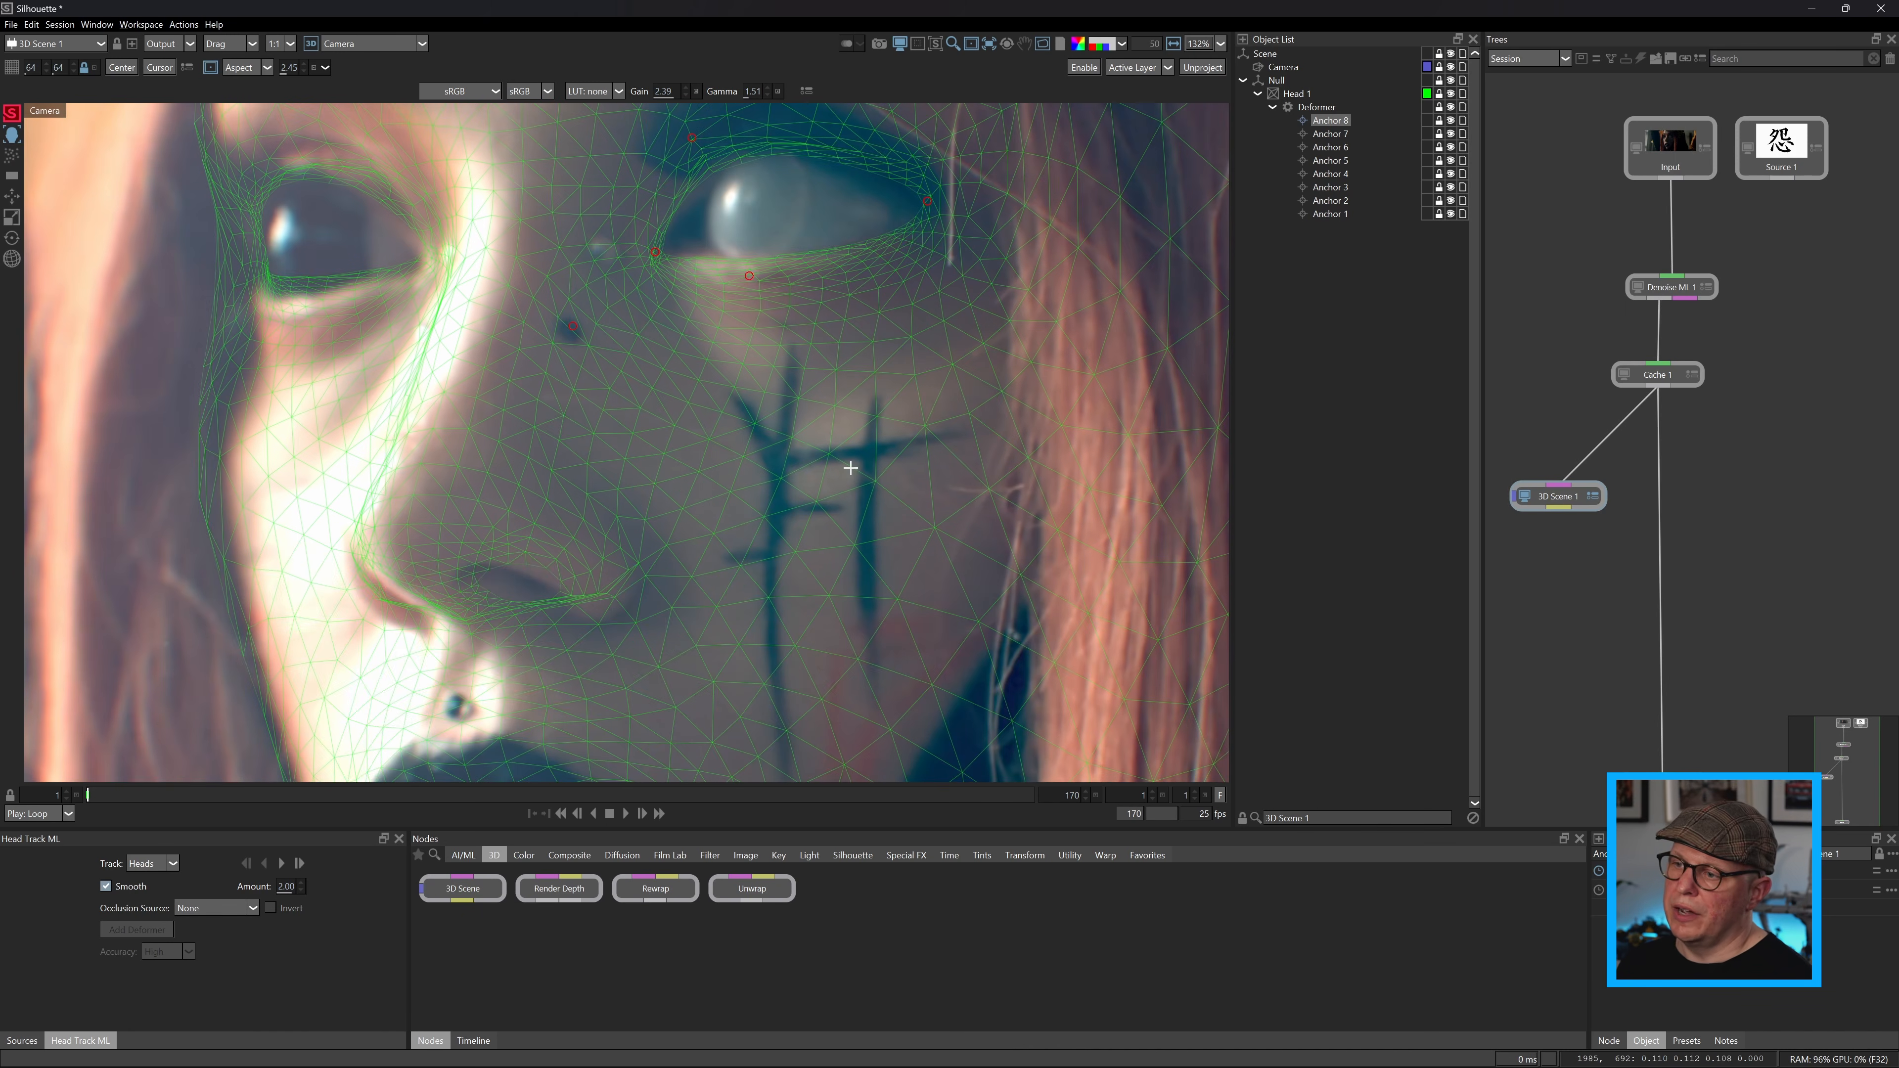
pyautogui.click(831, 455)
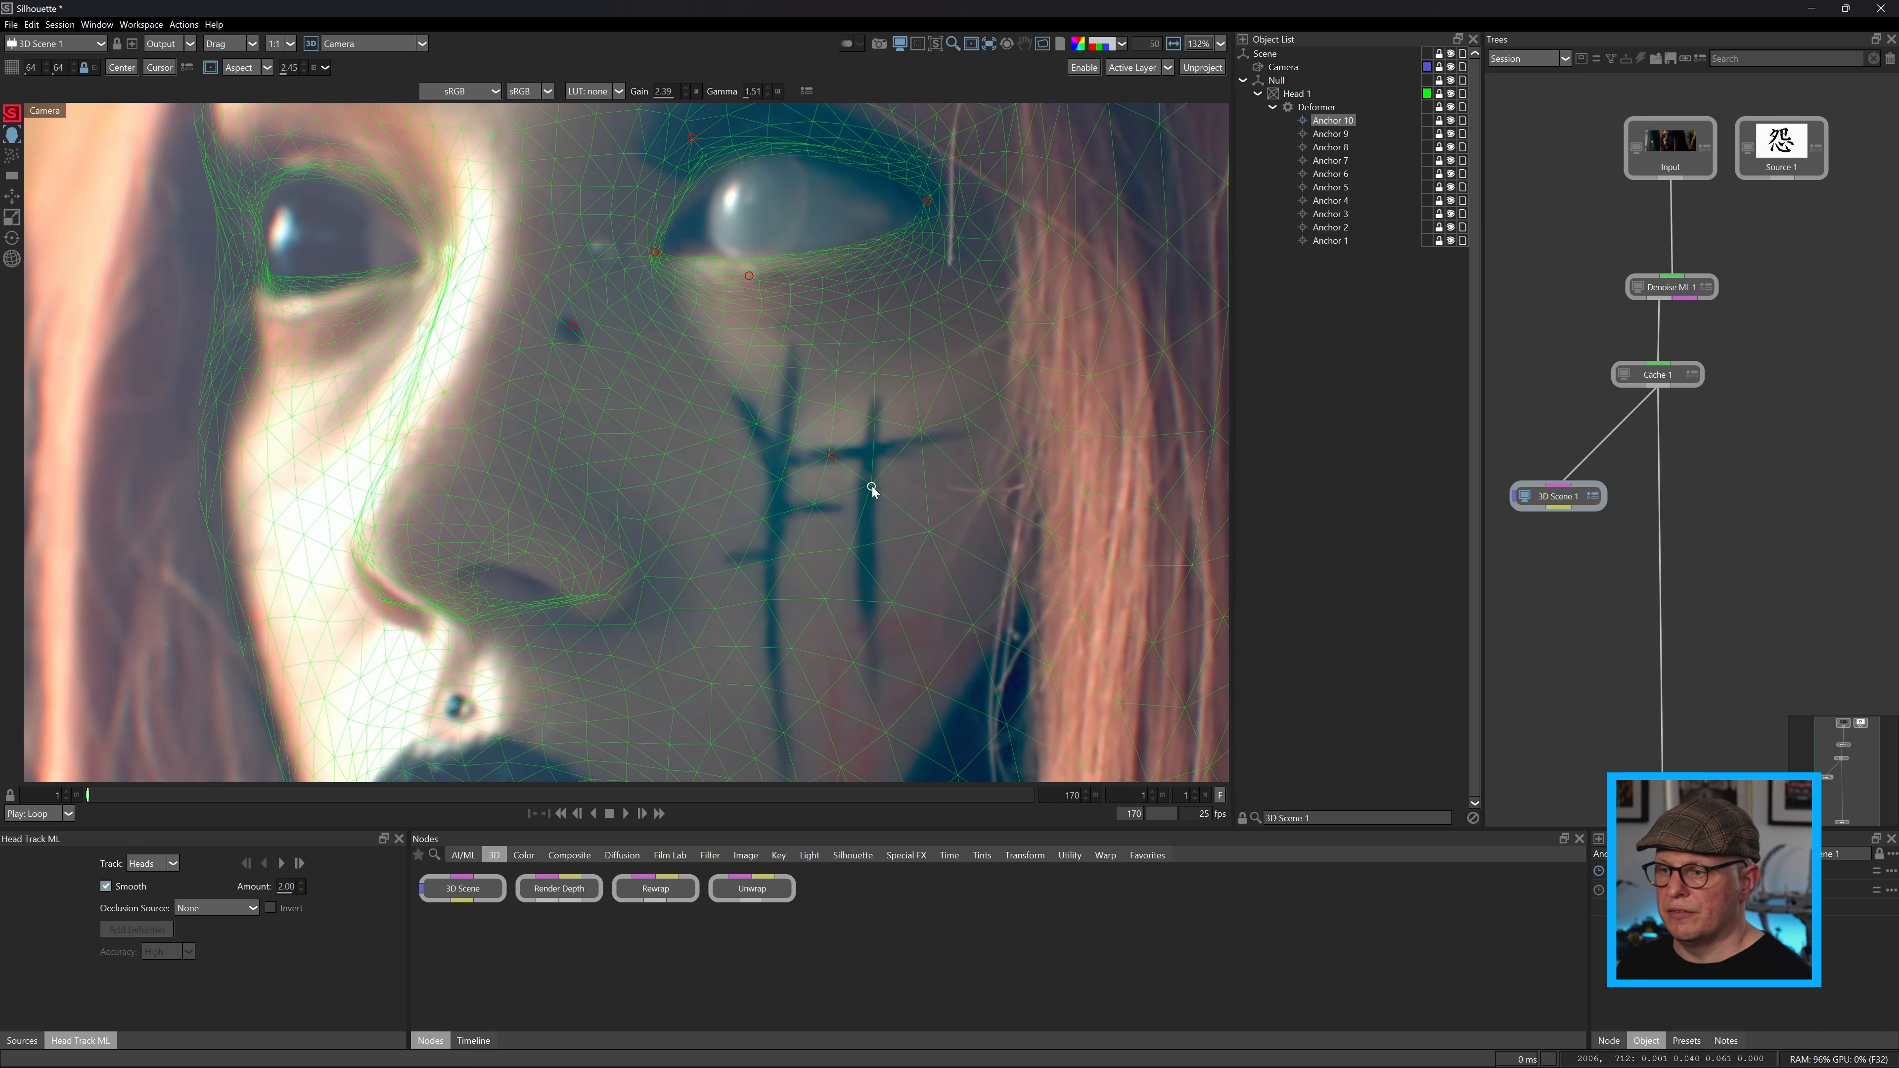
pyautogui.moveTo(739, 571); pyautogui.dragTo(738, 562)
pyautogui.moveTo(568, 586); pyautogui.dragTo(572, 597)
pyautogui.click(461, 558)
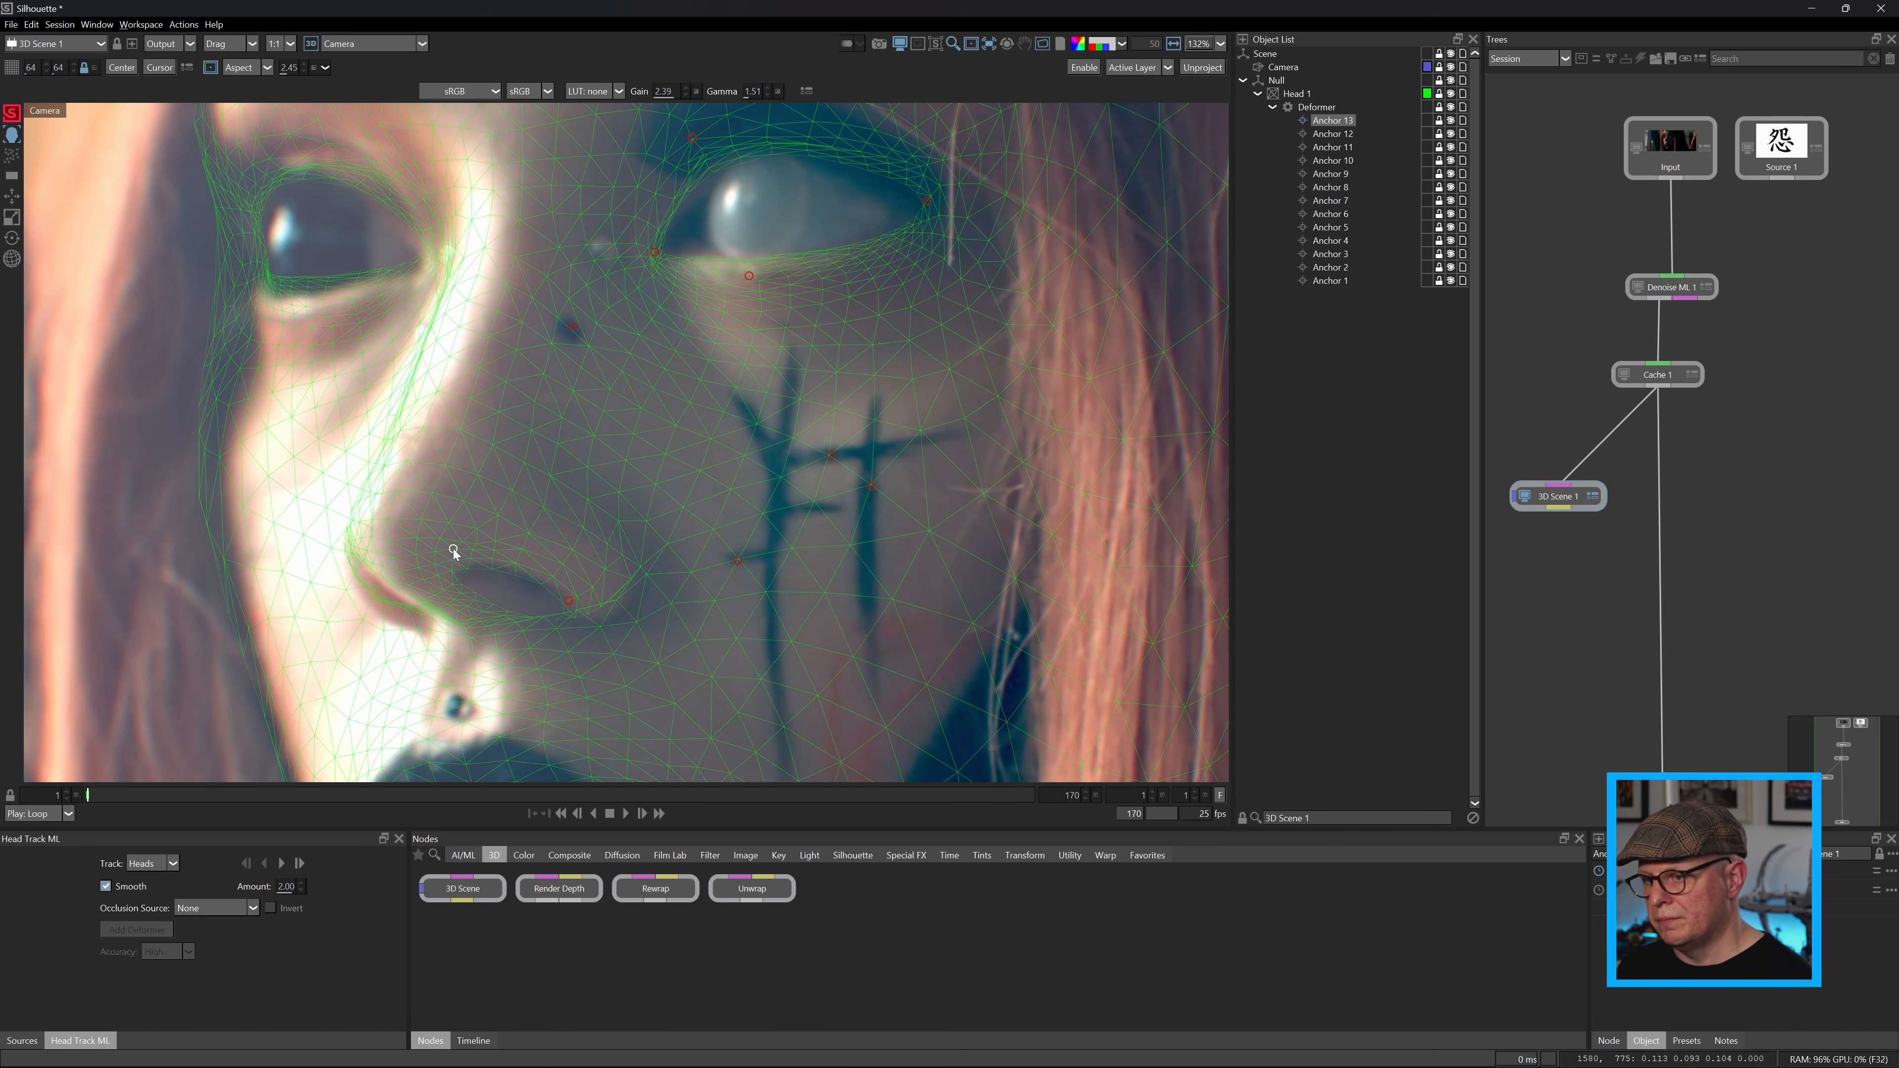
pyautogui.moveTo(379, 605); pyautogui.dragTo(383, 618)
# Place deformer anchors on the piercing above the mouth, both mouth corners, the lower lip and the upper lip.
pyautogui.moveTo(607, 684); pyautogui.dragTo(810, 476)
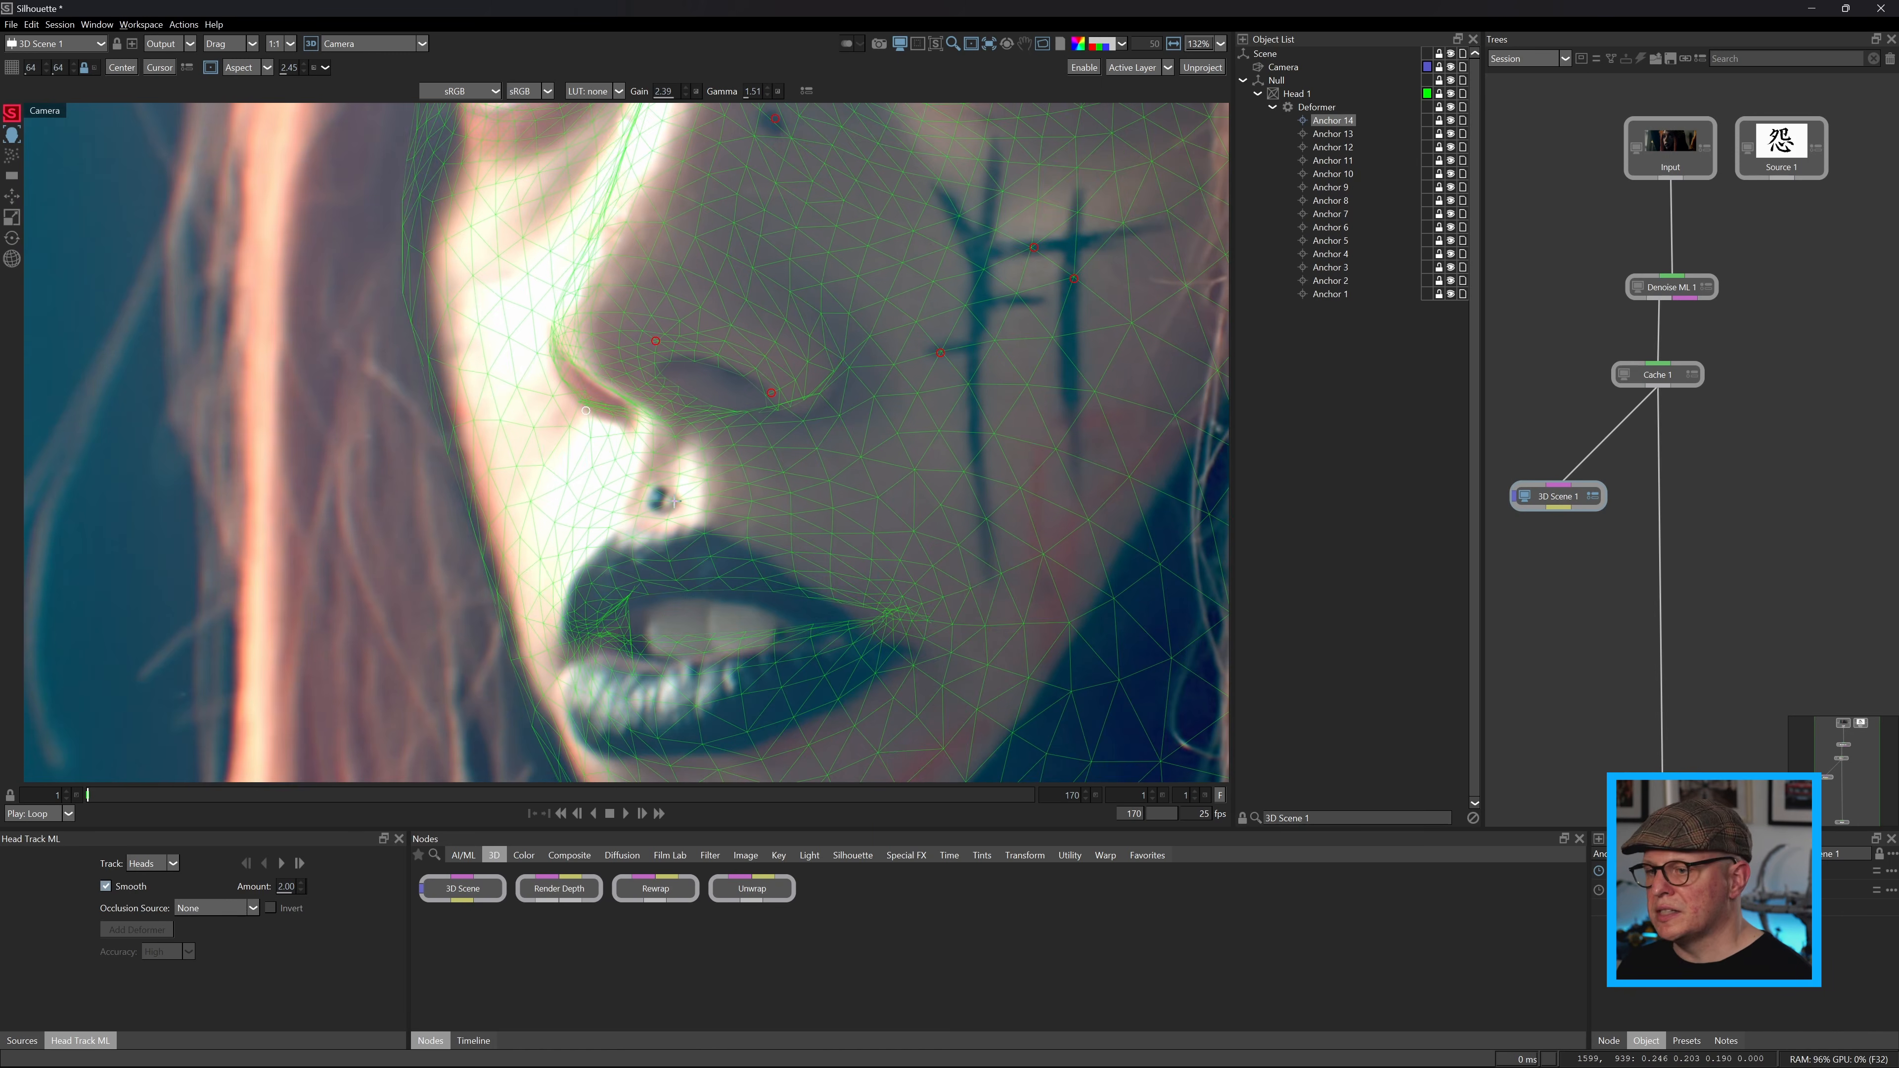
pyautogui.click(576, 648)
pyautogui.click(848, 645)
pyautogui.click(650, 695)
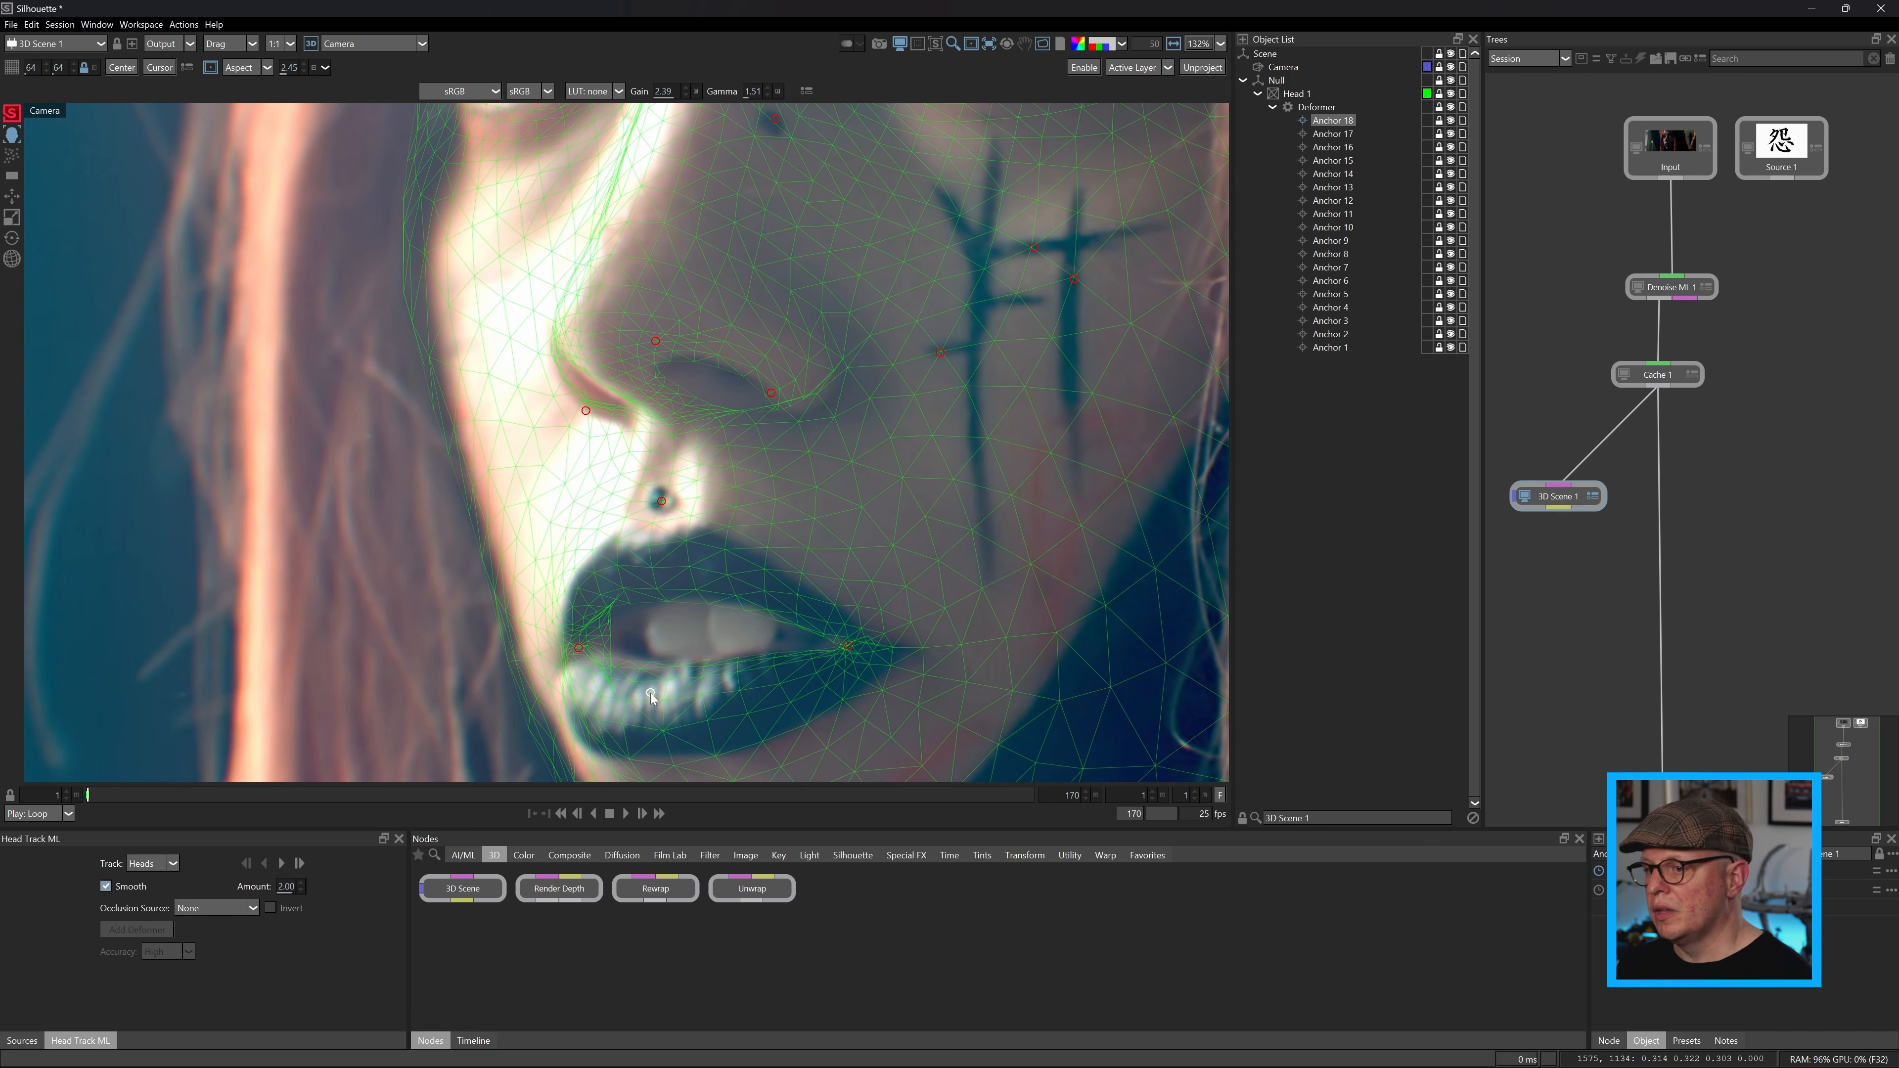
pyautogui.click(654, 575)
# Place deformer anchors on the lower edge of the chin and on the piercing below the mouth.
pyautogui.moveTo(660, 582); pyautogui.dragTo(642, 182)
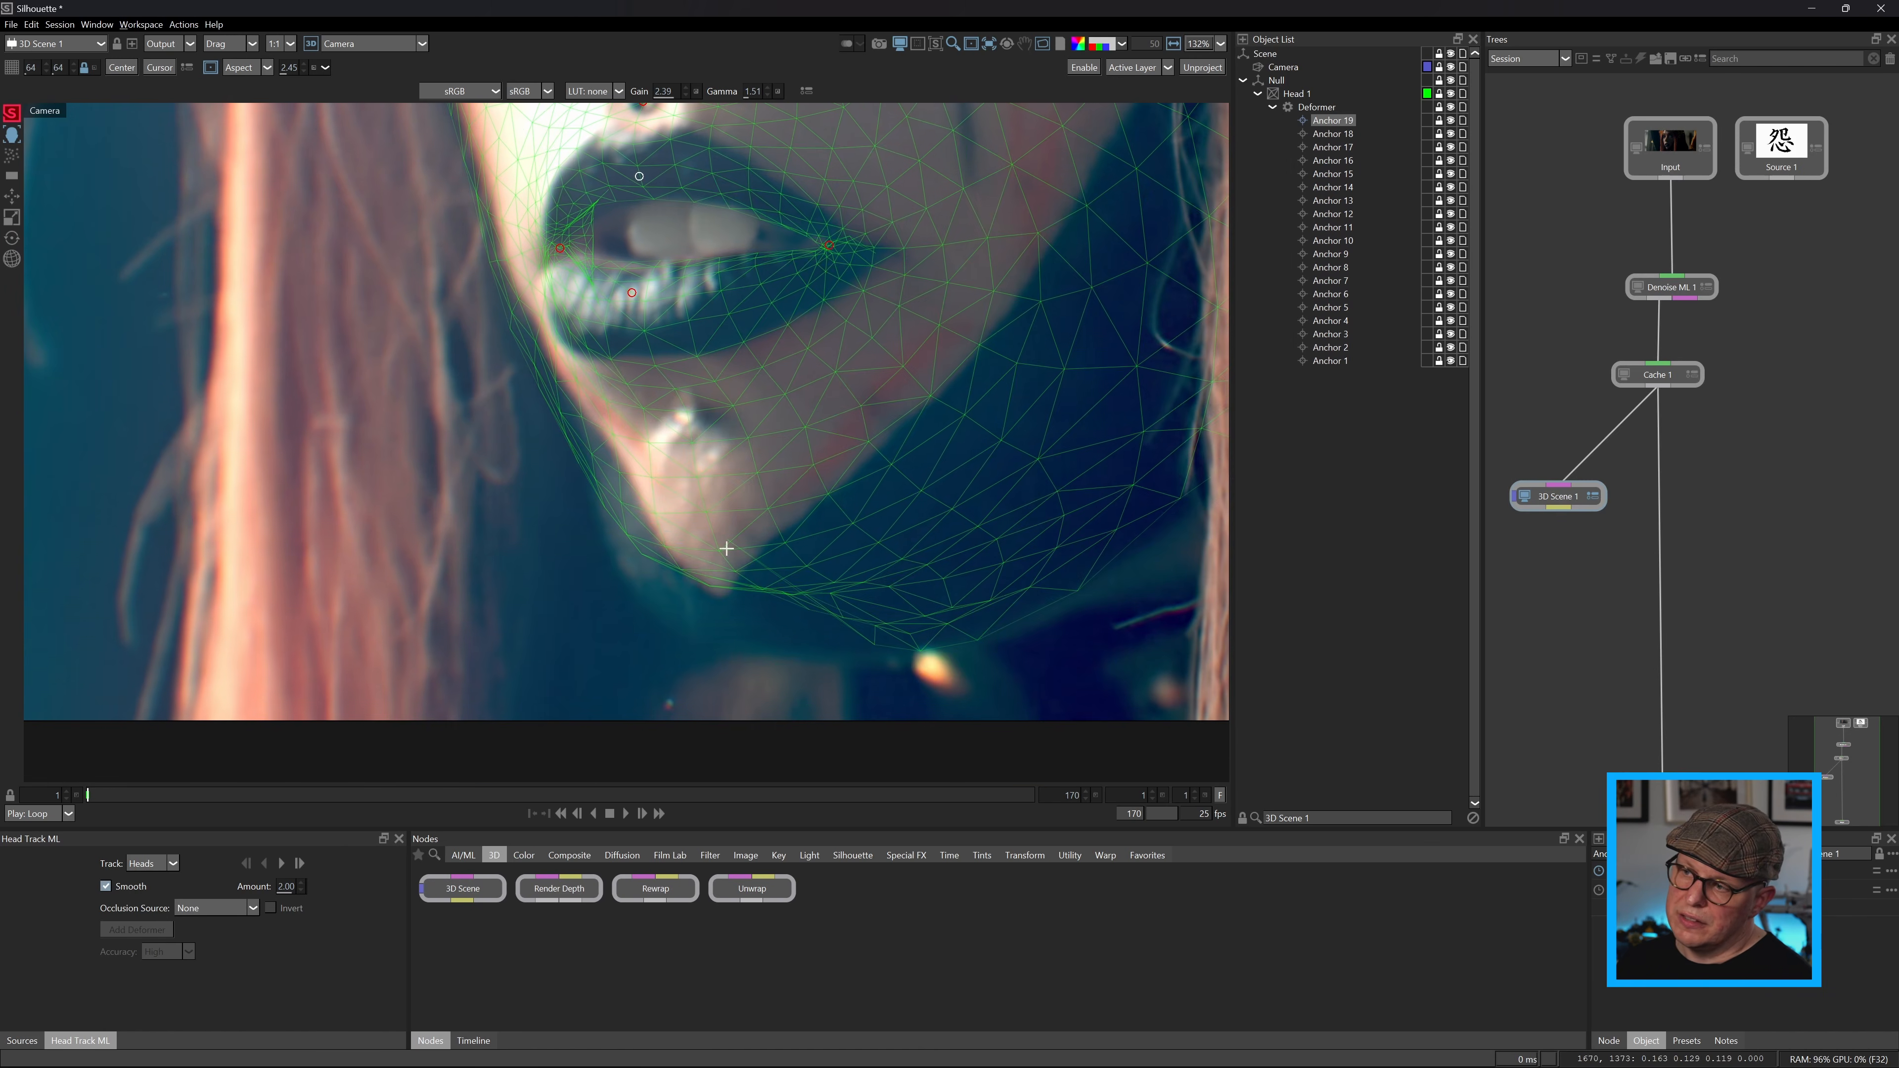
pyautogui.click(664, 599)
pyautogui.click(684, 420)
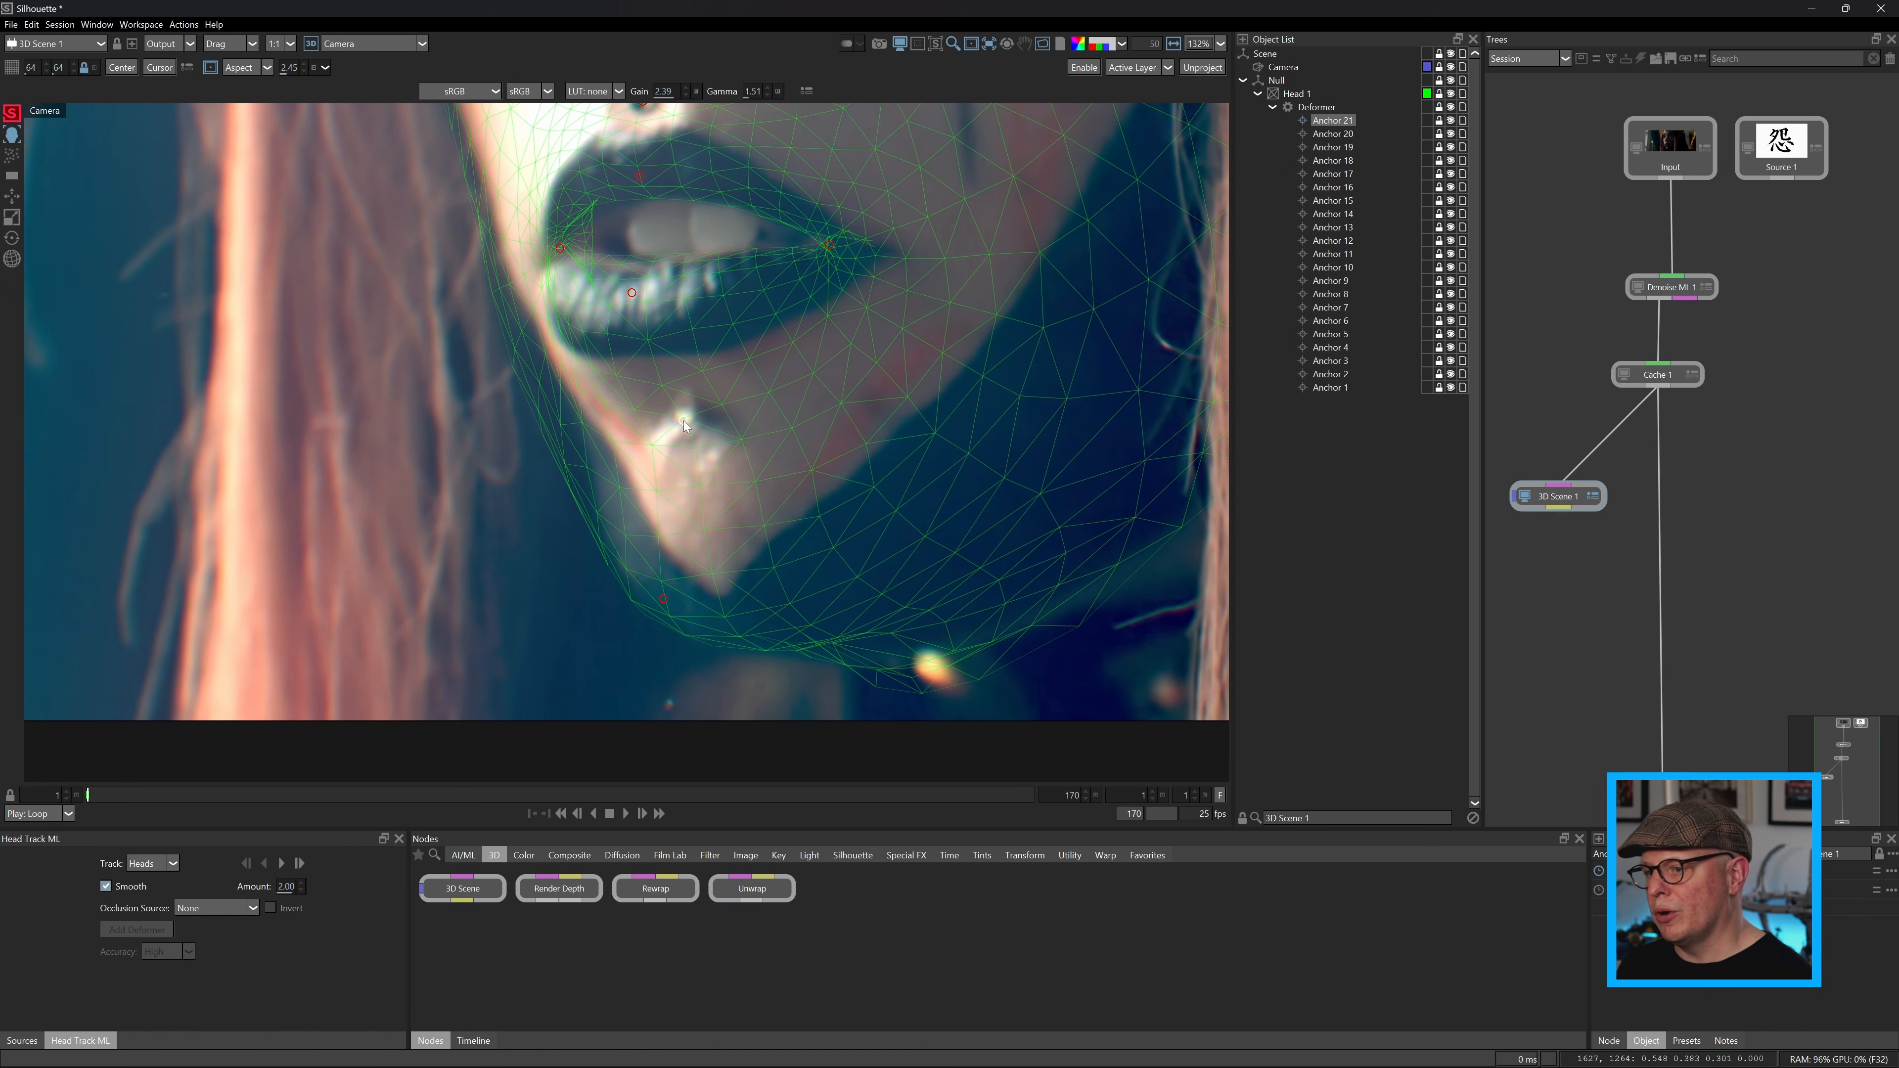
# Place deformer anchors on the jaw, the far cheek, and the lower edge and inner corner of the dark eye.
pyautogui.click(908, 549)
pyautogui.press('f')
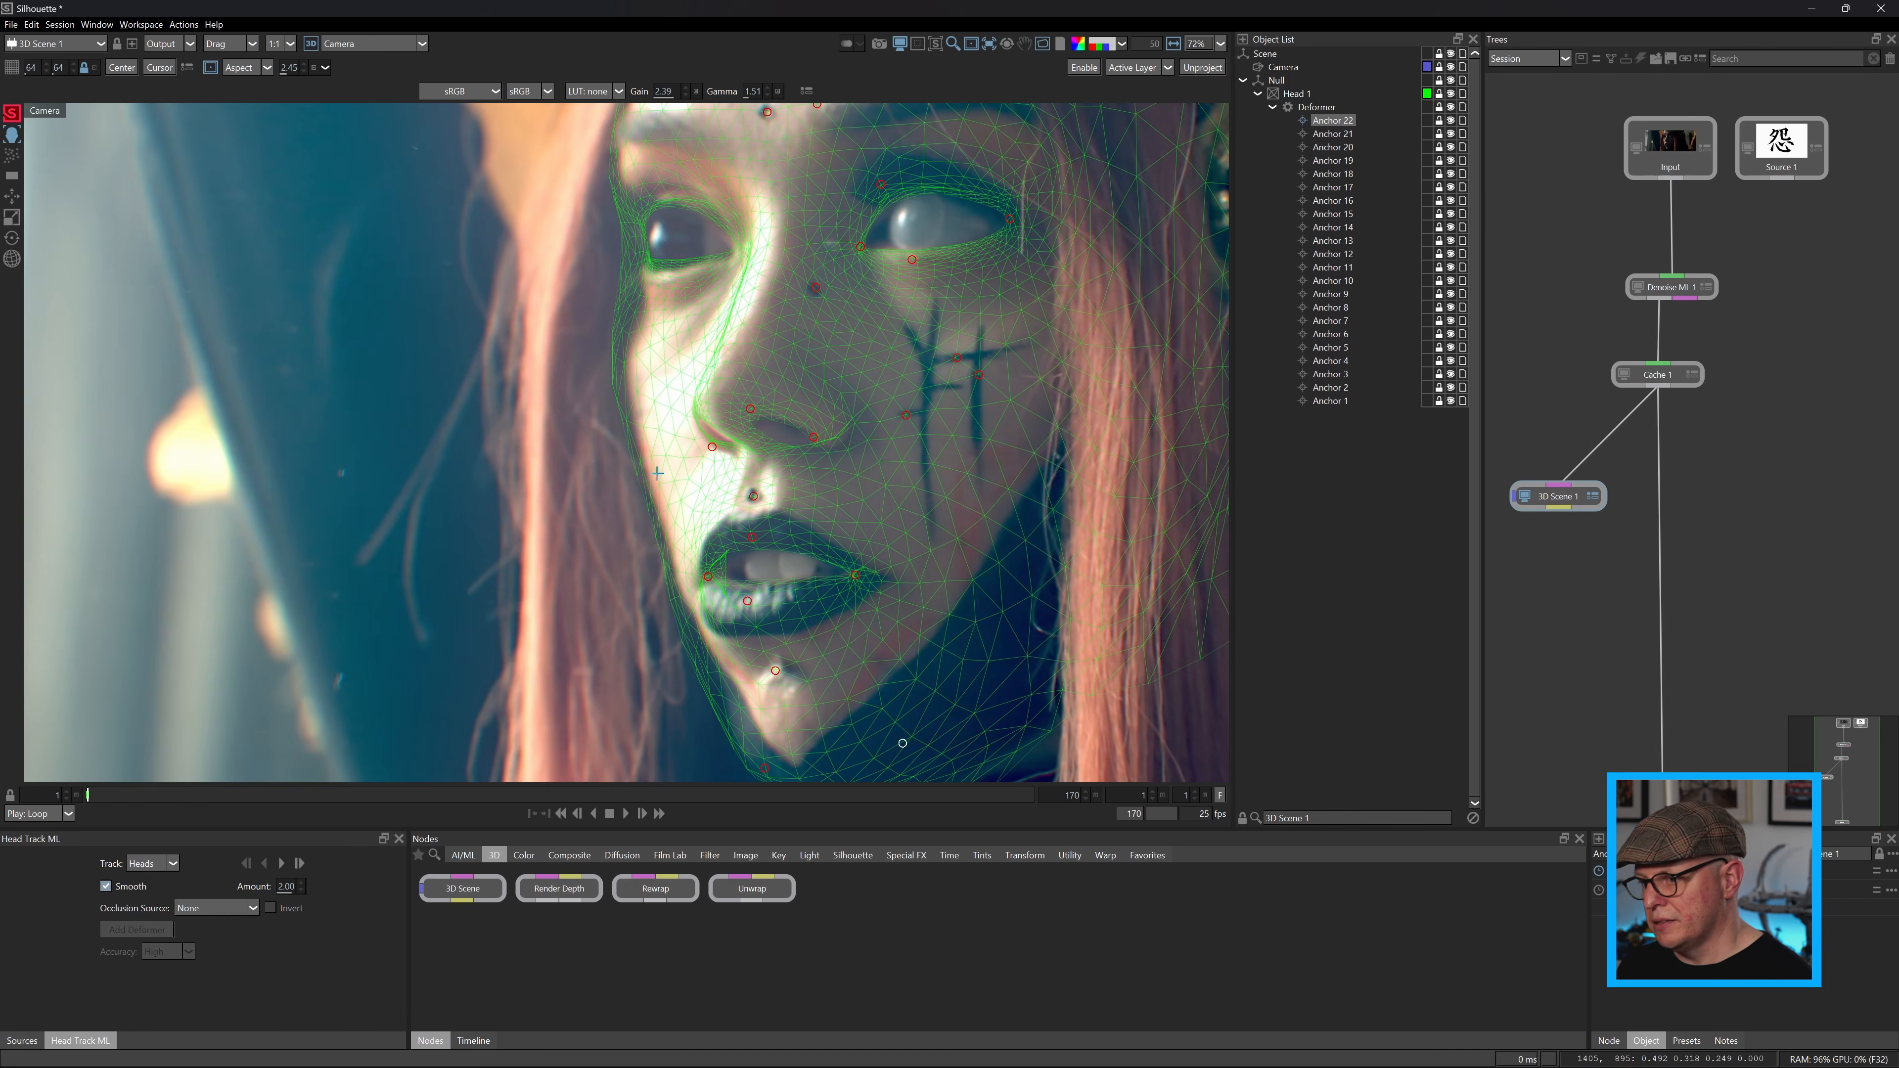
pyautogui.scroll(6, 706, 365)
pyautogui.click(563, 355)
pyautogui.moveTo(562, 355); pyautogui.dragTo(585, 602)
pyautogui.click(620, 454)
pyautogui.click(800, 411)
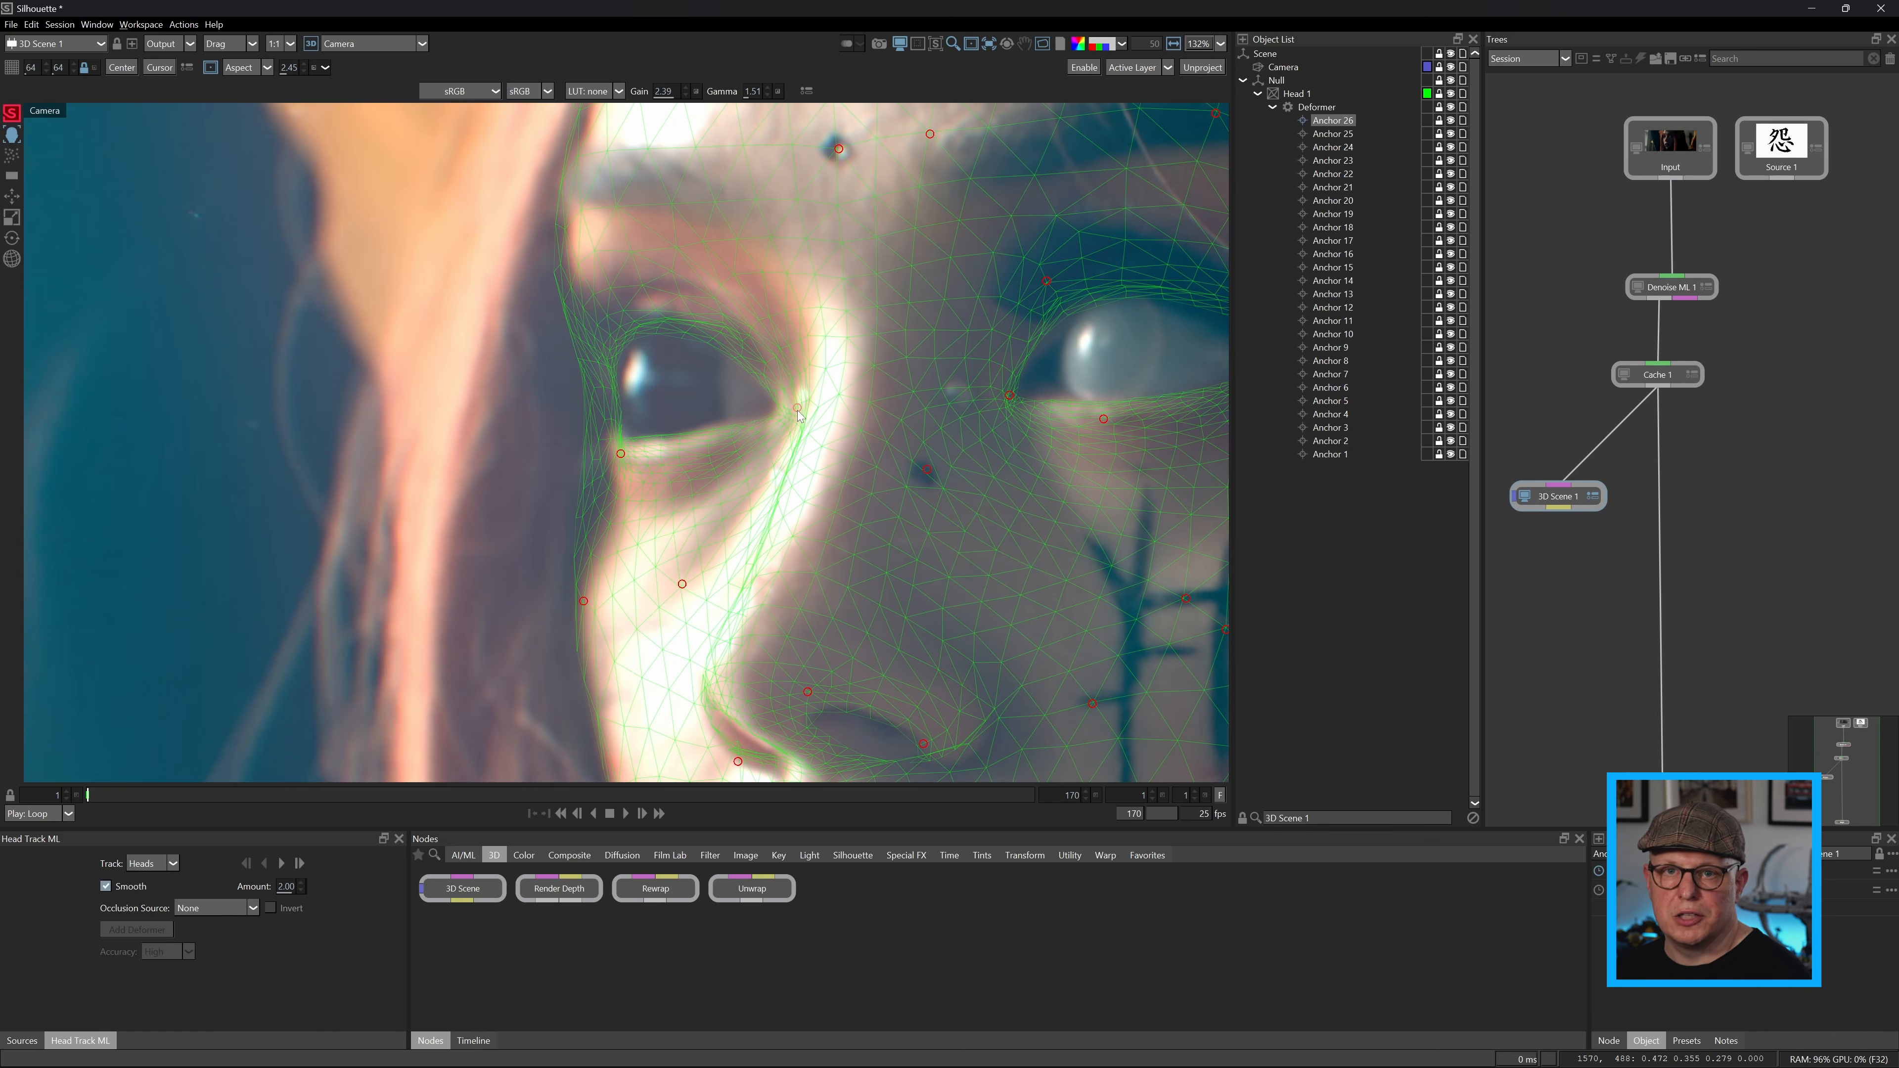
# Place deformer anchors beside the dark eye's outer edge and on the forehead above its brow.
pyautogui.click(609, 295)
pyautogui.moveTo(669, 251); pyautogui.dragTo(597, 370)
pyautogui.click(559, 293)
pyautogui.scroll(-5, 979, 508)
pyautogui.moveTo(980, 508); pyautogui.dragTo(800, 143)
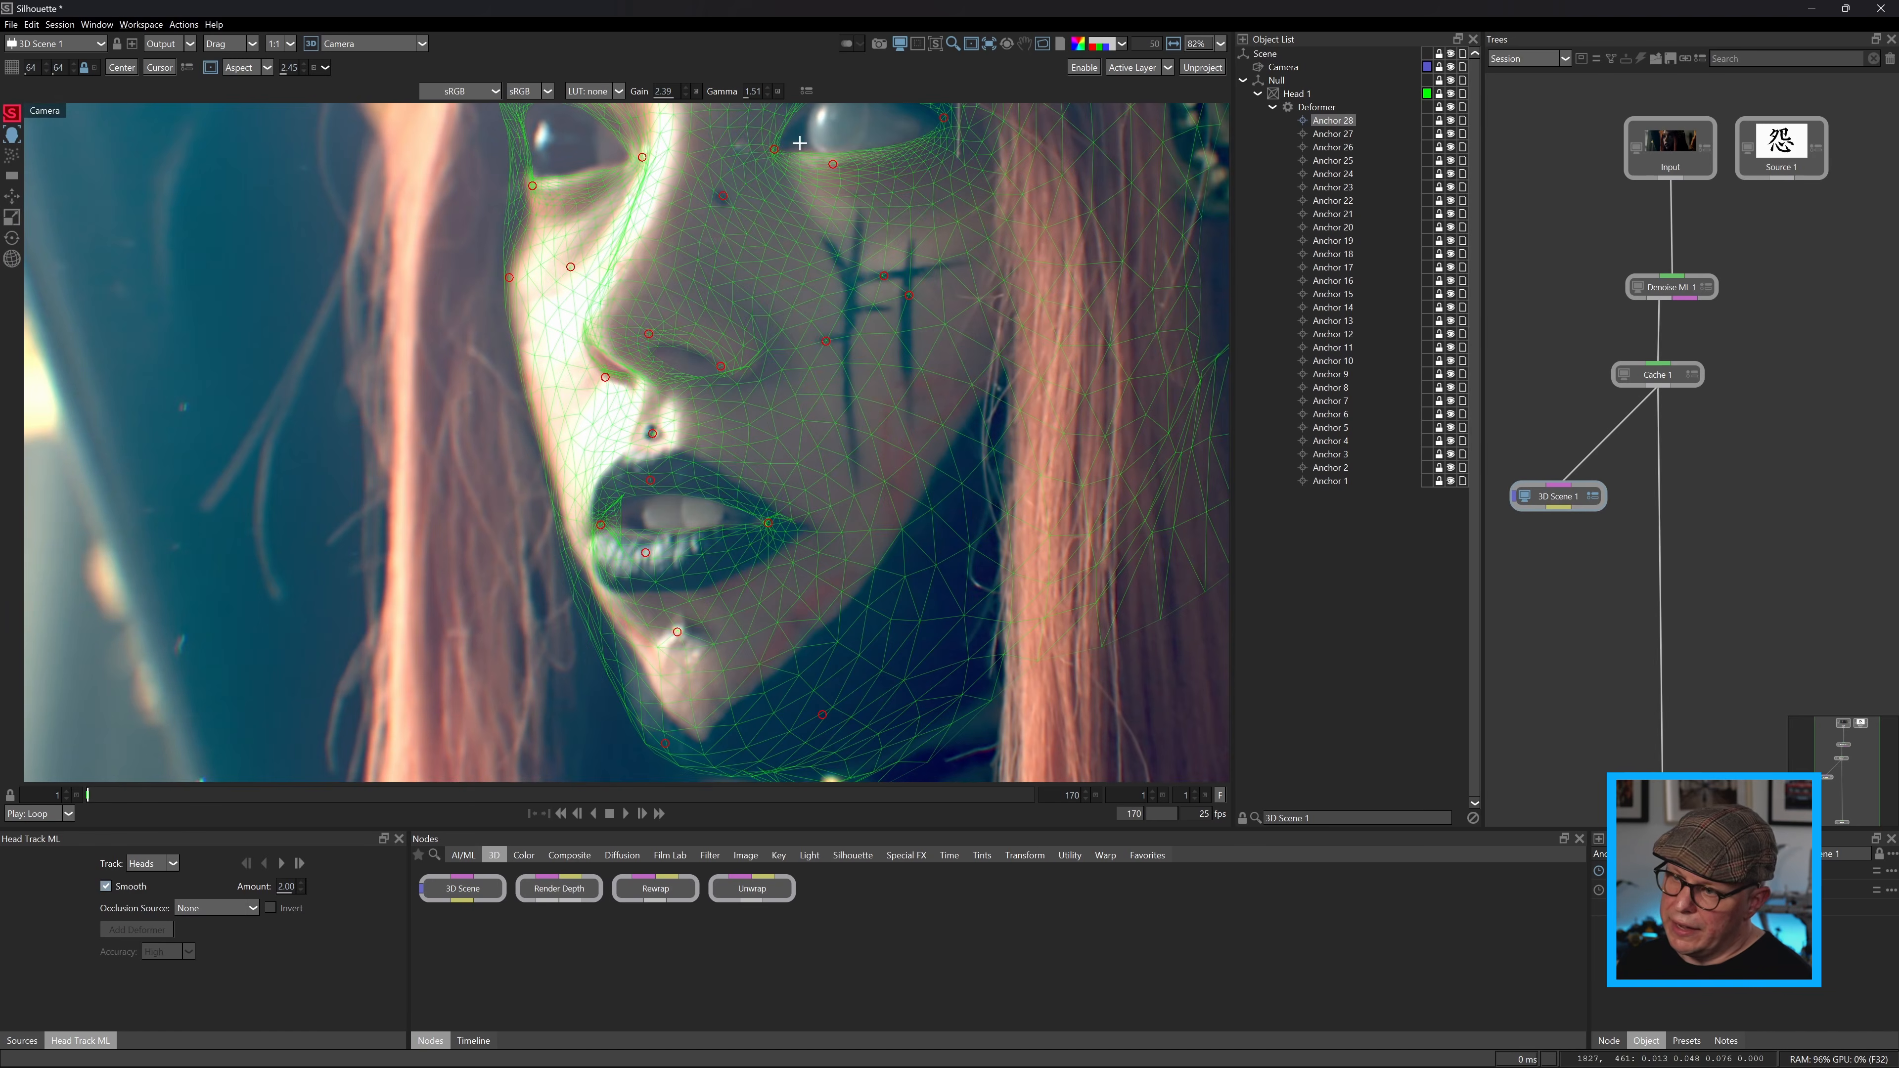
pyautogui.press('f')
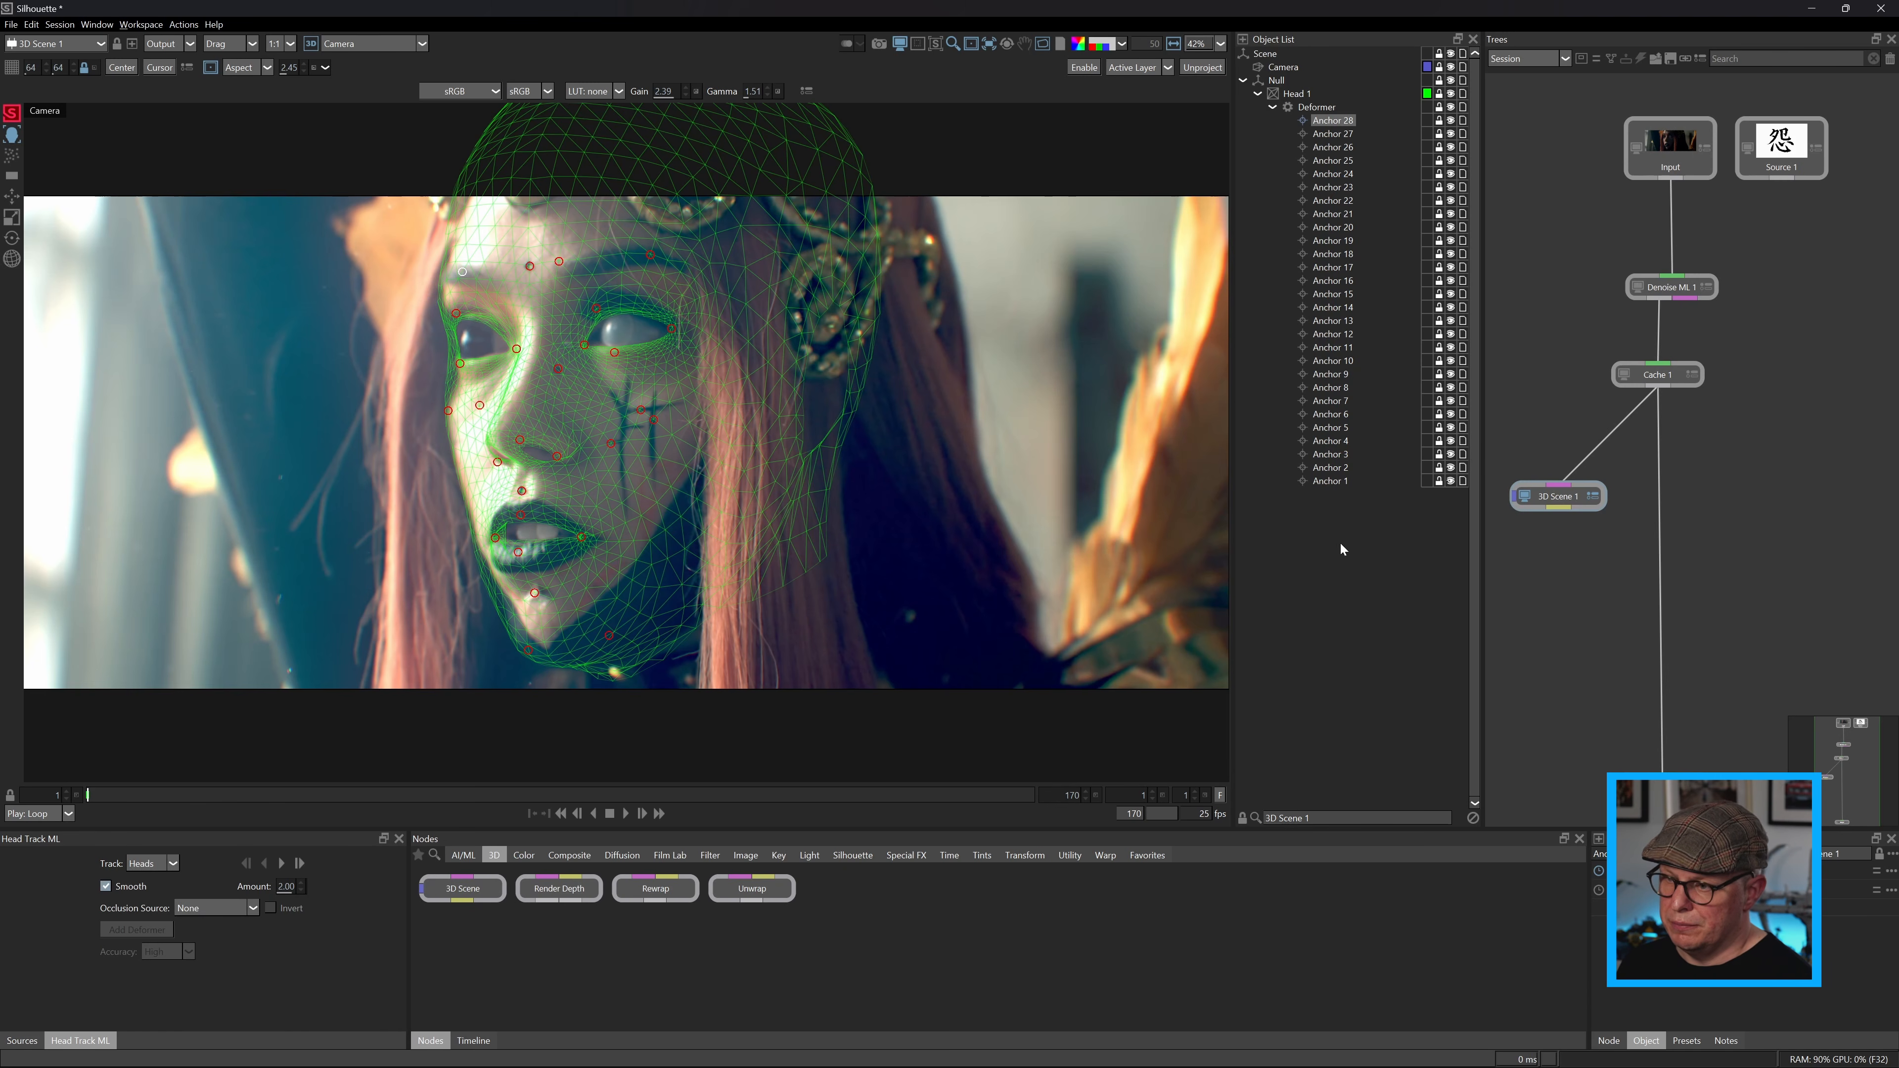
# Select all scene objects, set the head tracker to Anchors and track them forward through the shot.
pyautogui.hotkey('ctrl', 'a')
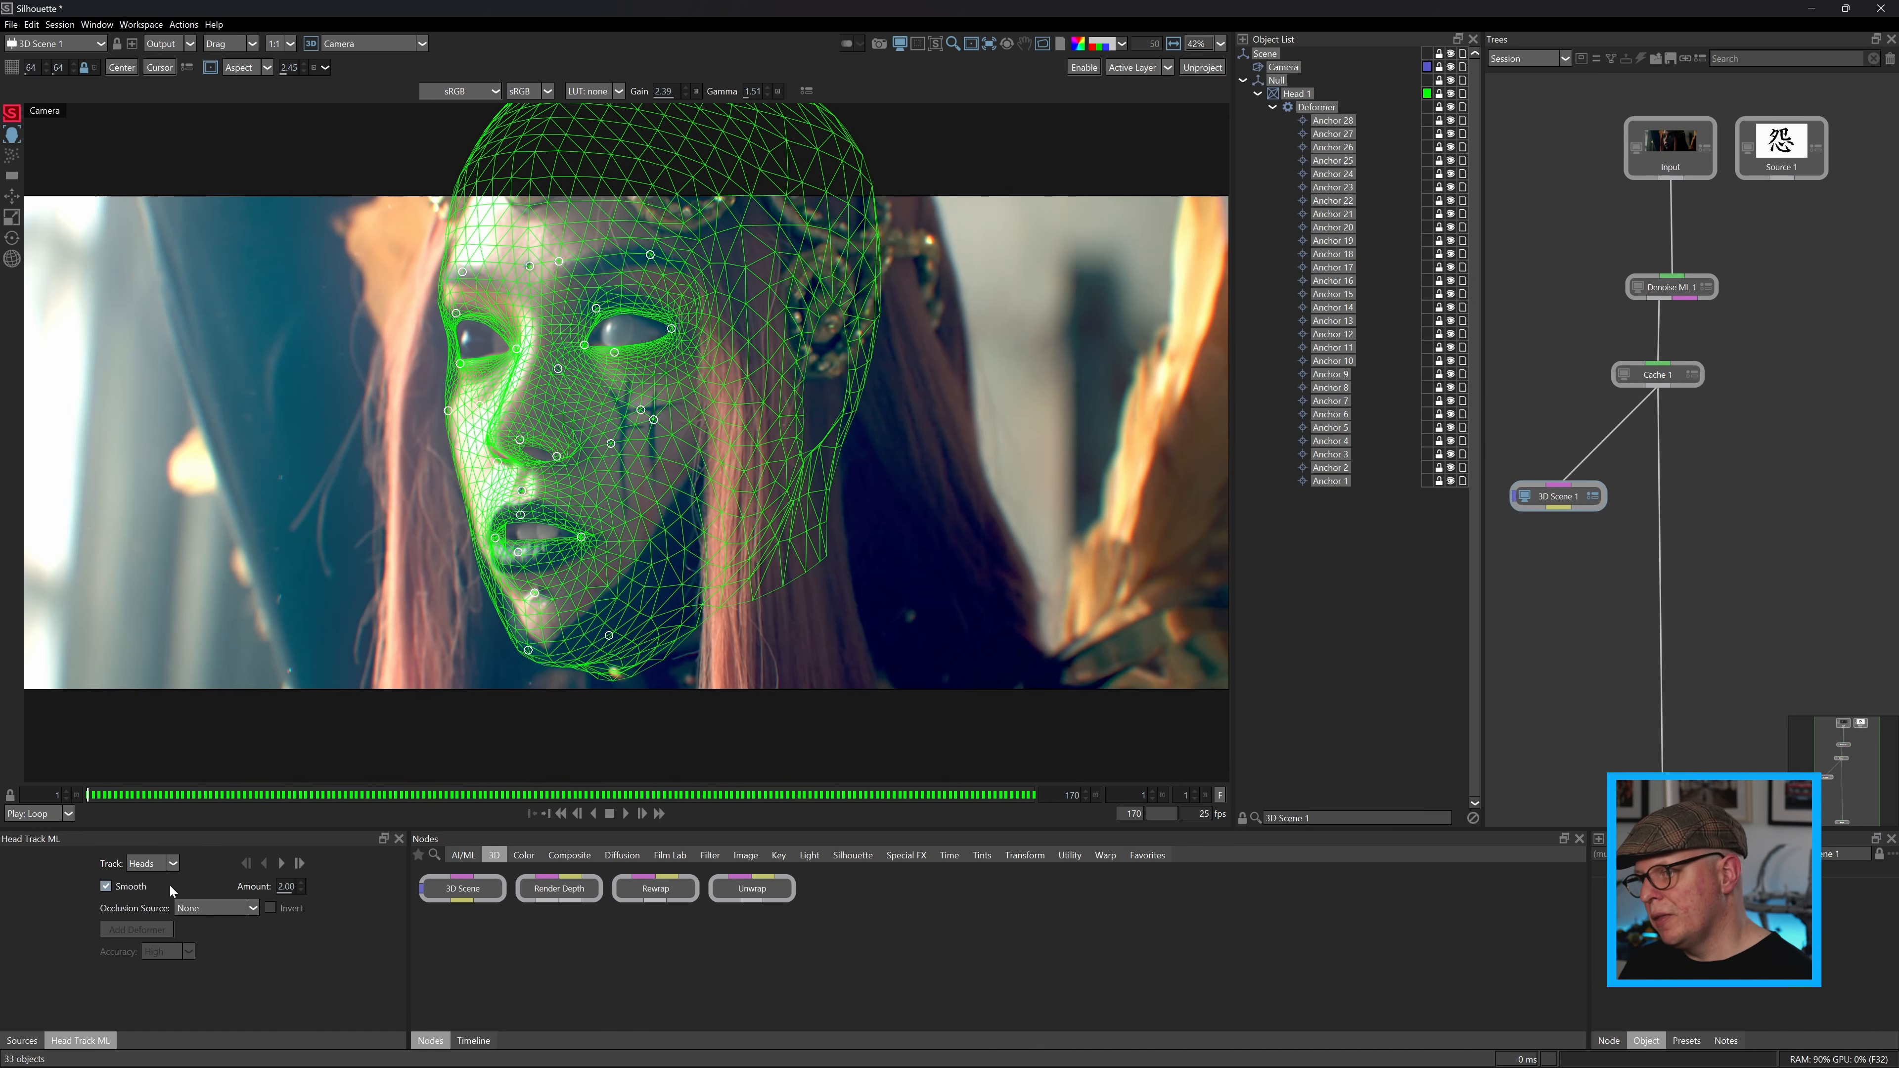
pyautogui.click(173, 864)
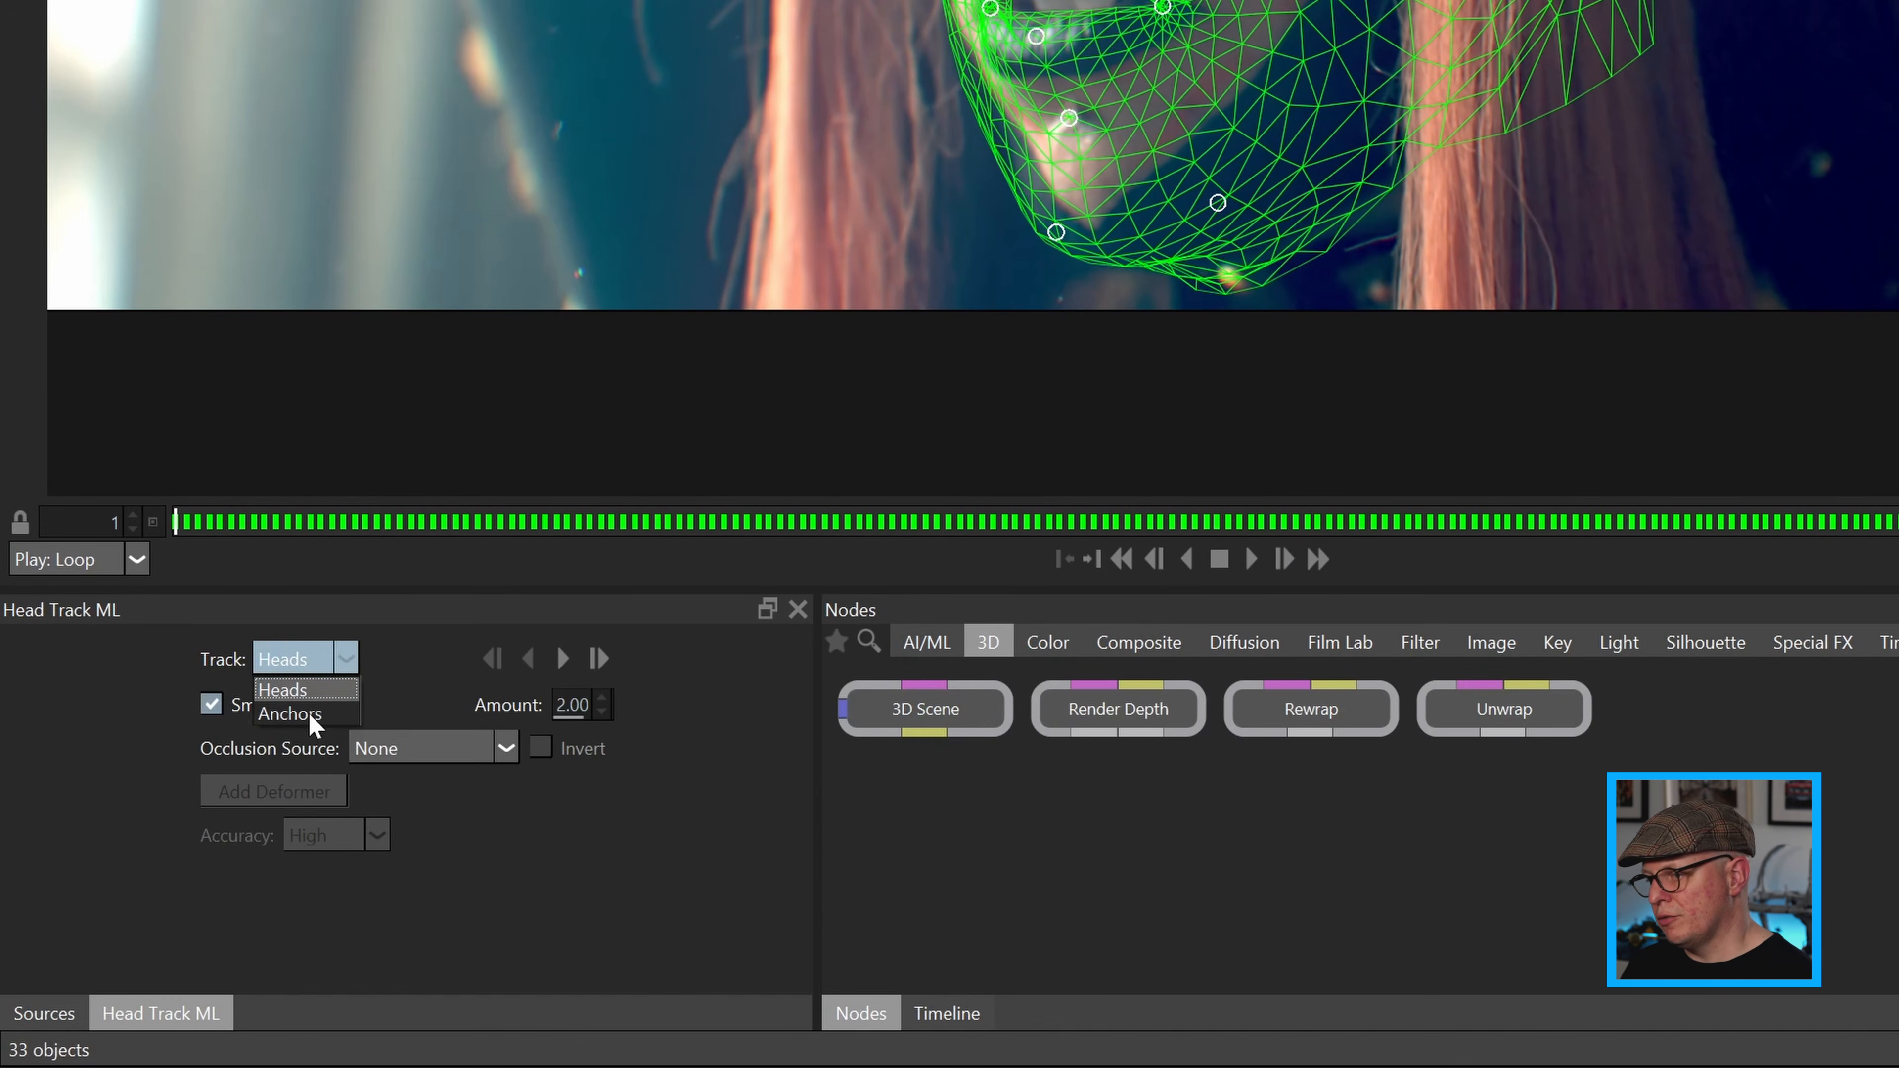
pyautogui.click(292, 713)
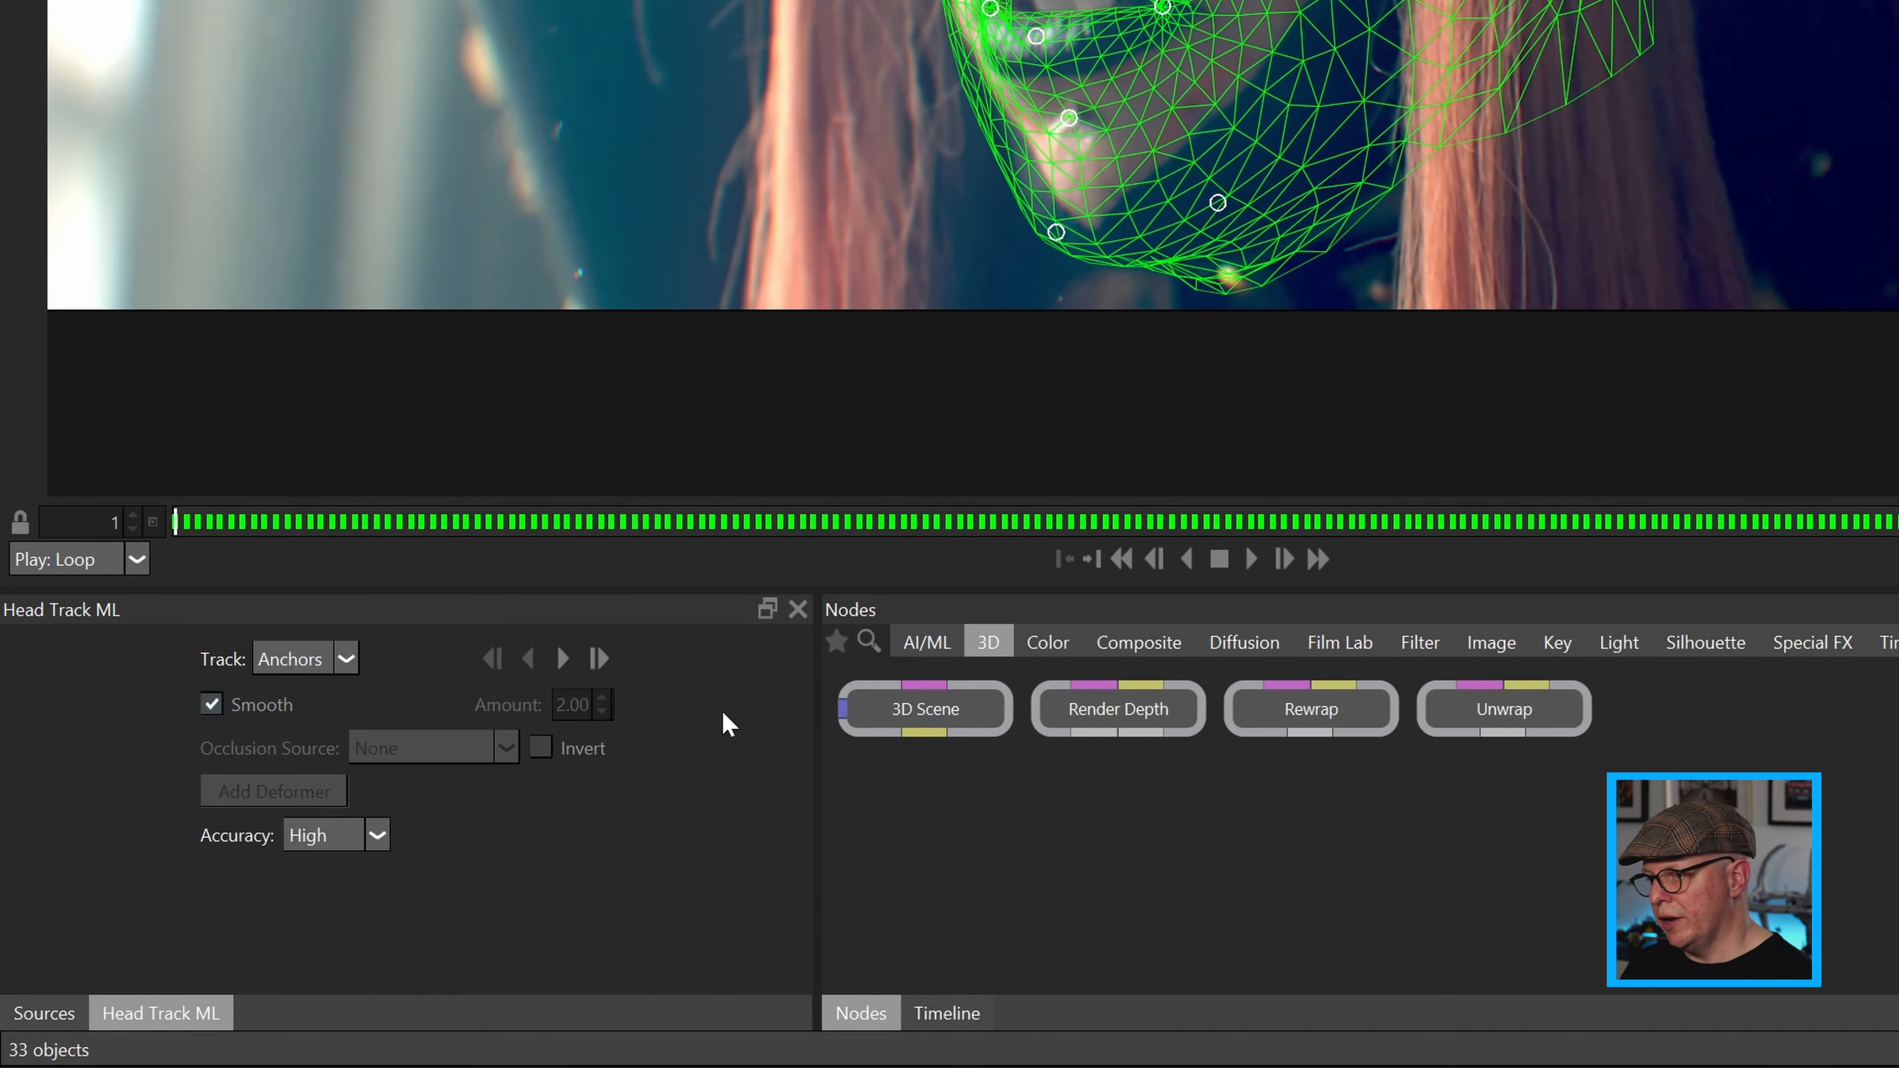
pyautogui.click(580, 658)
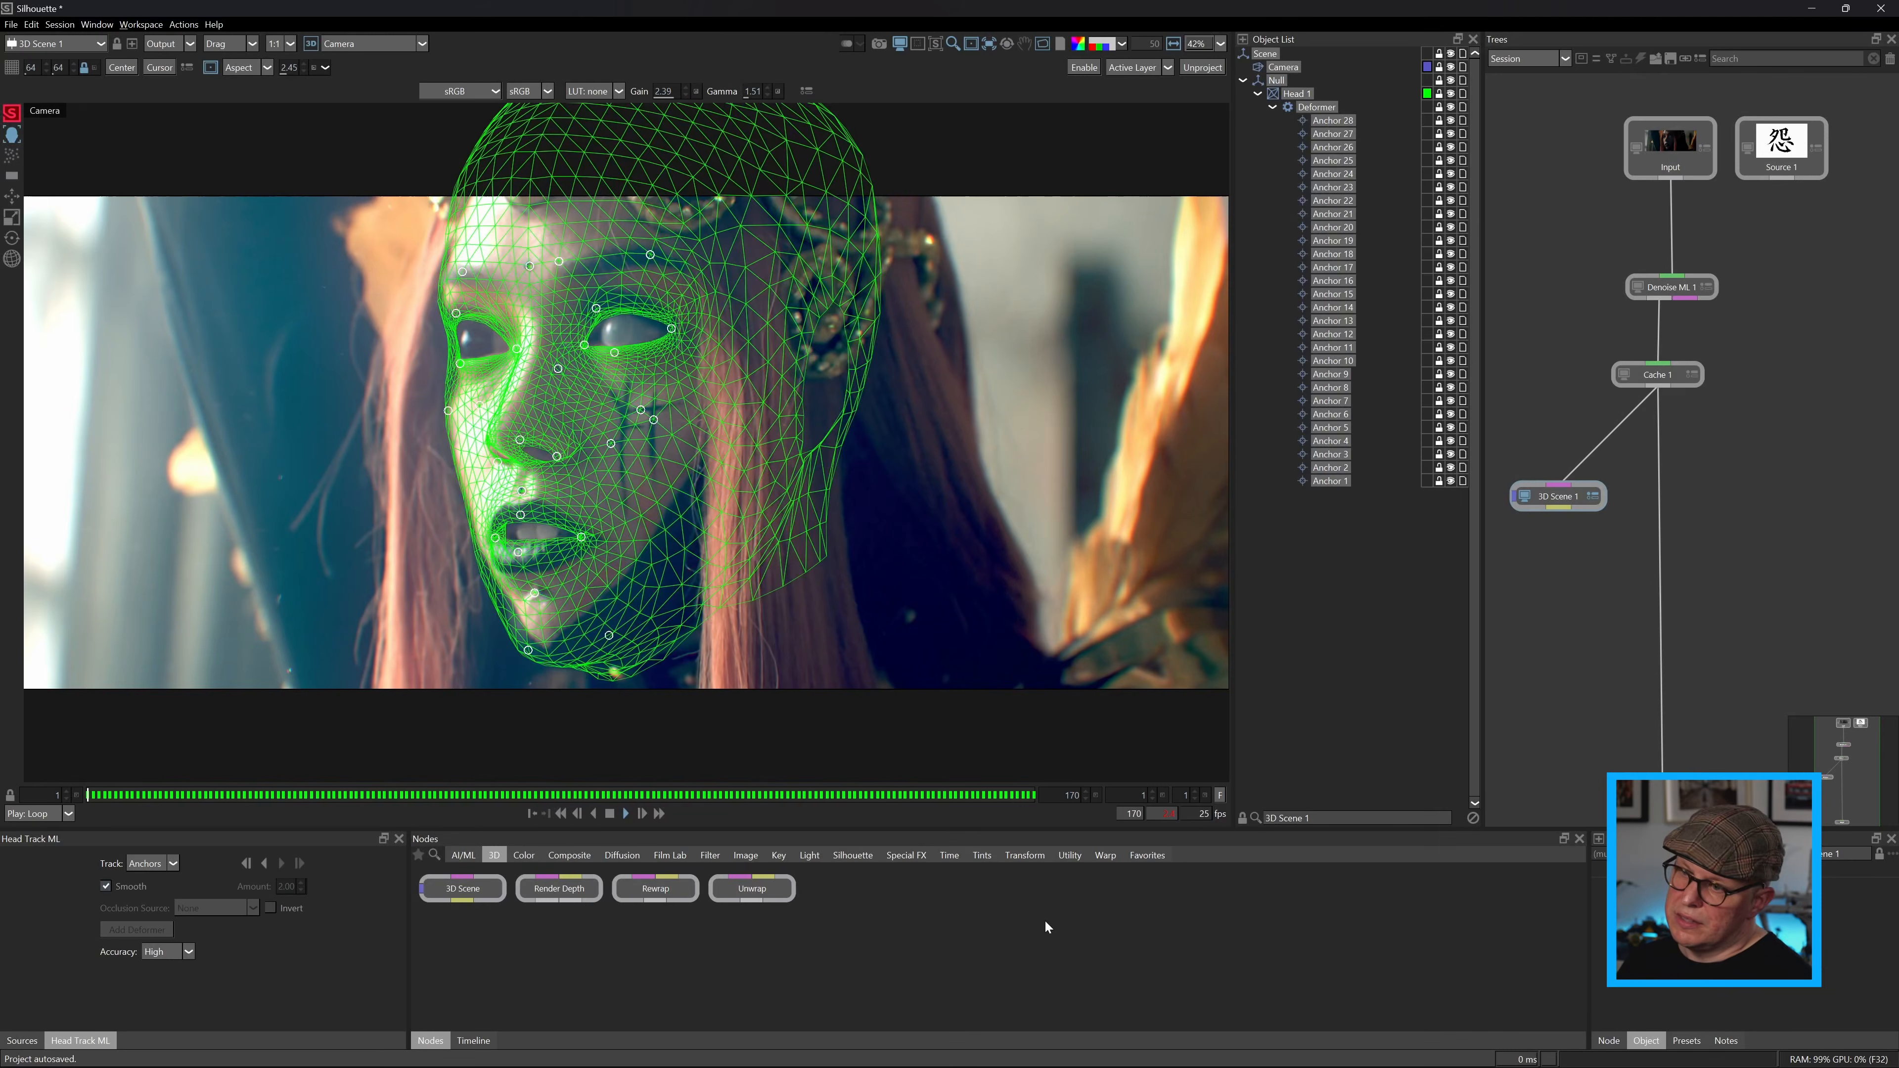
pyautogui.press('space')
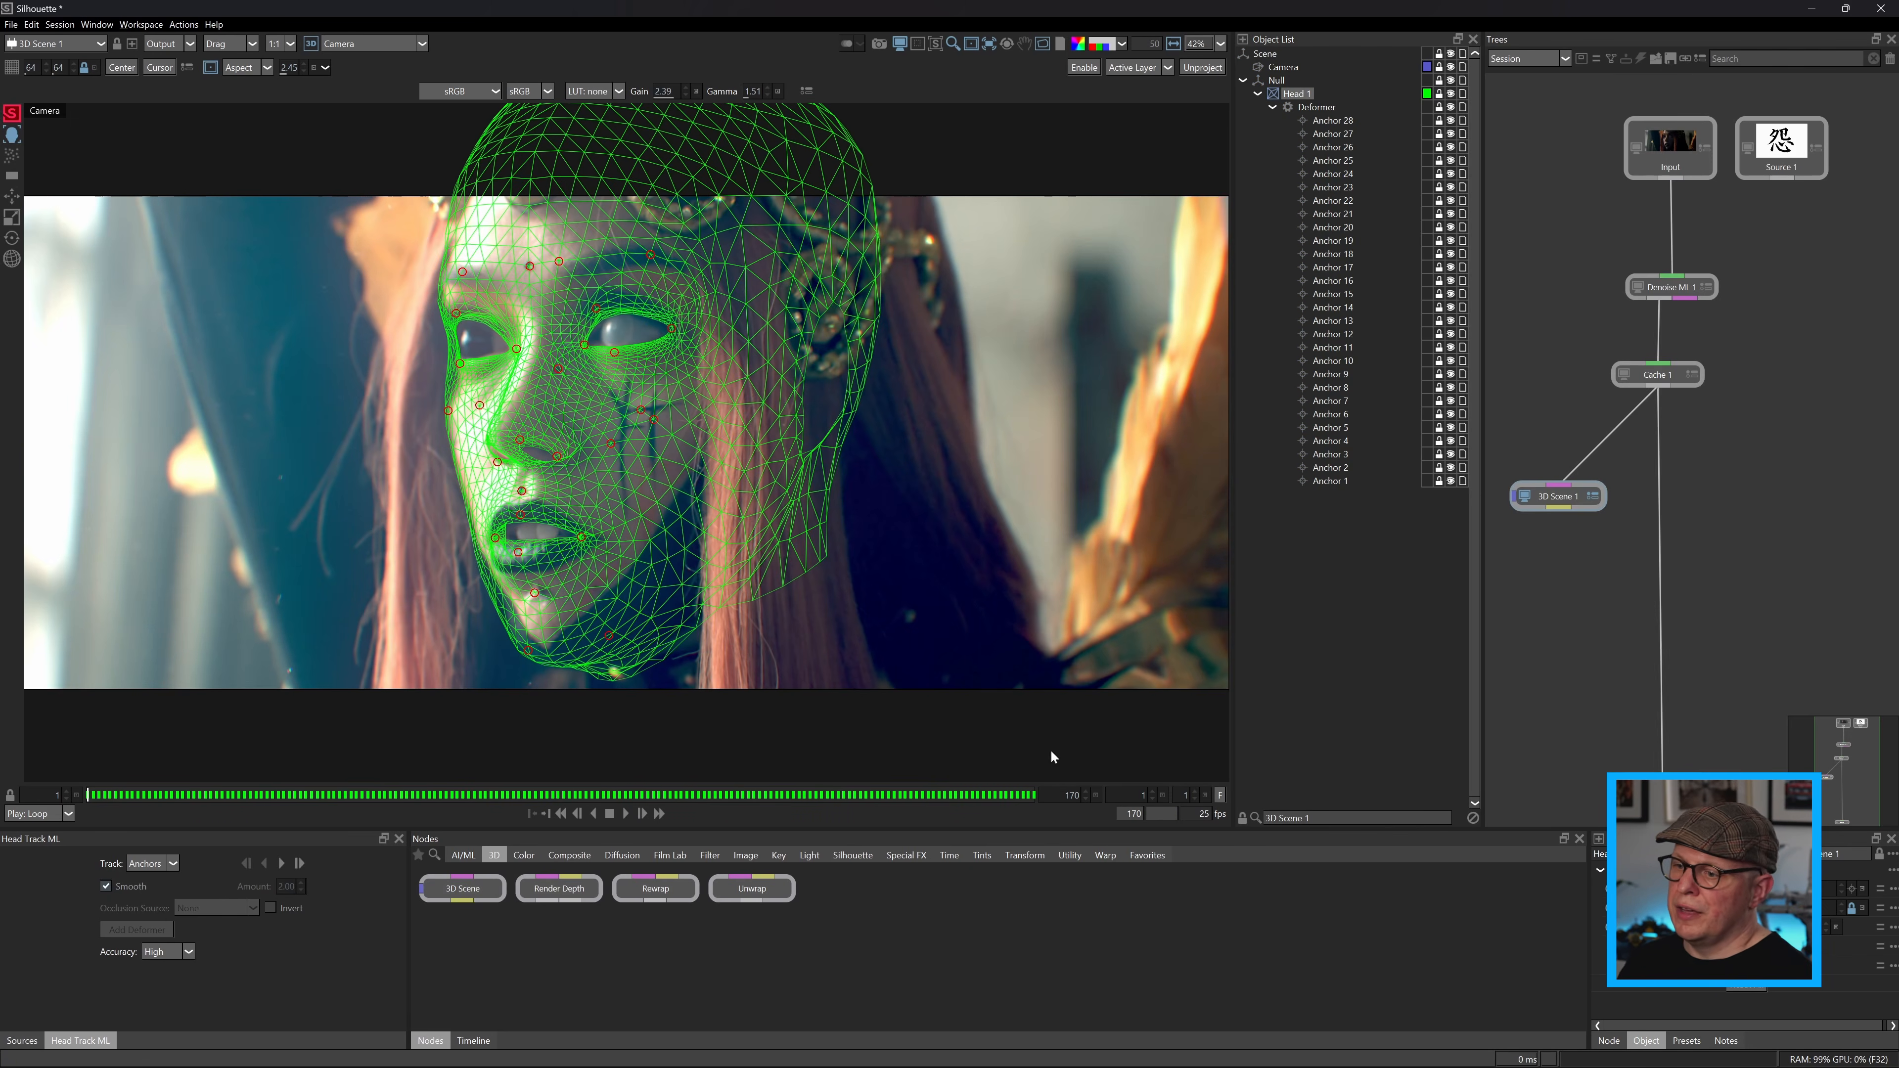
# Add an Unwrap node fed by the cached footage and the 3D Scene, routing the image connections through dots.
pyautogui.moveTo(1560, 484); pyautogui.dragTo(1561, 446)
pyautogui.moveTo(1556, 597); pyautogui.dragTo(1626, 523)
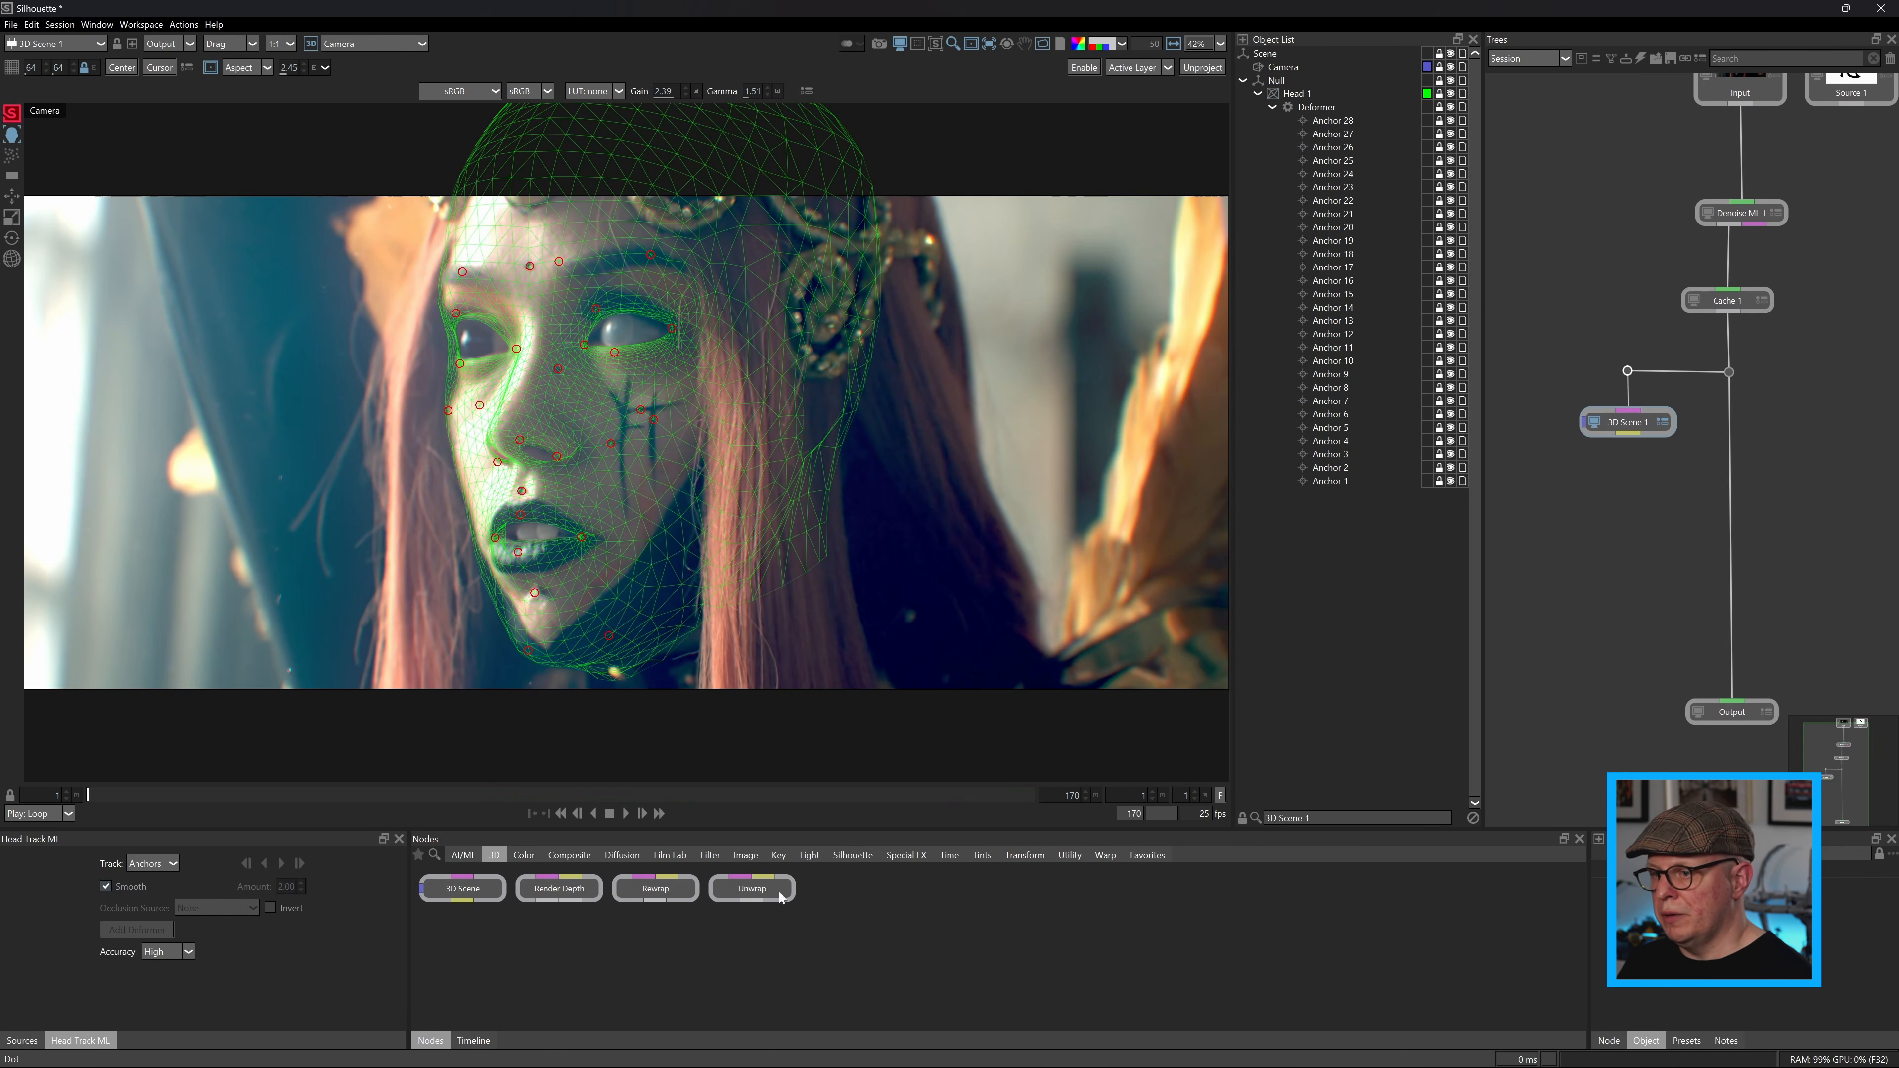
pyautogui.moveTo(781, 898); pyautogui.dragTo(1638, 569)
pyautogui.click(1730, 475)
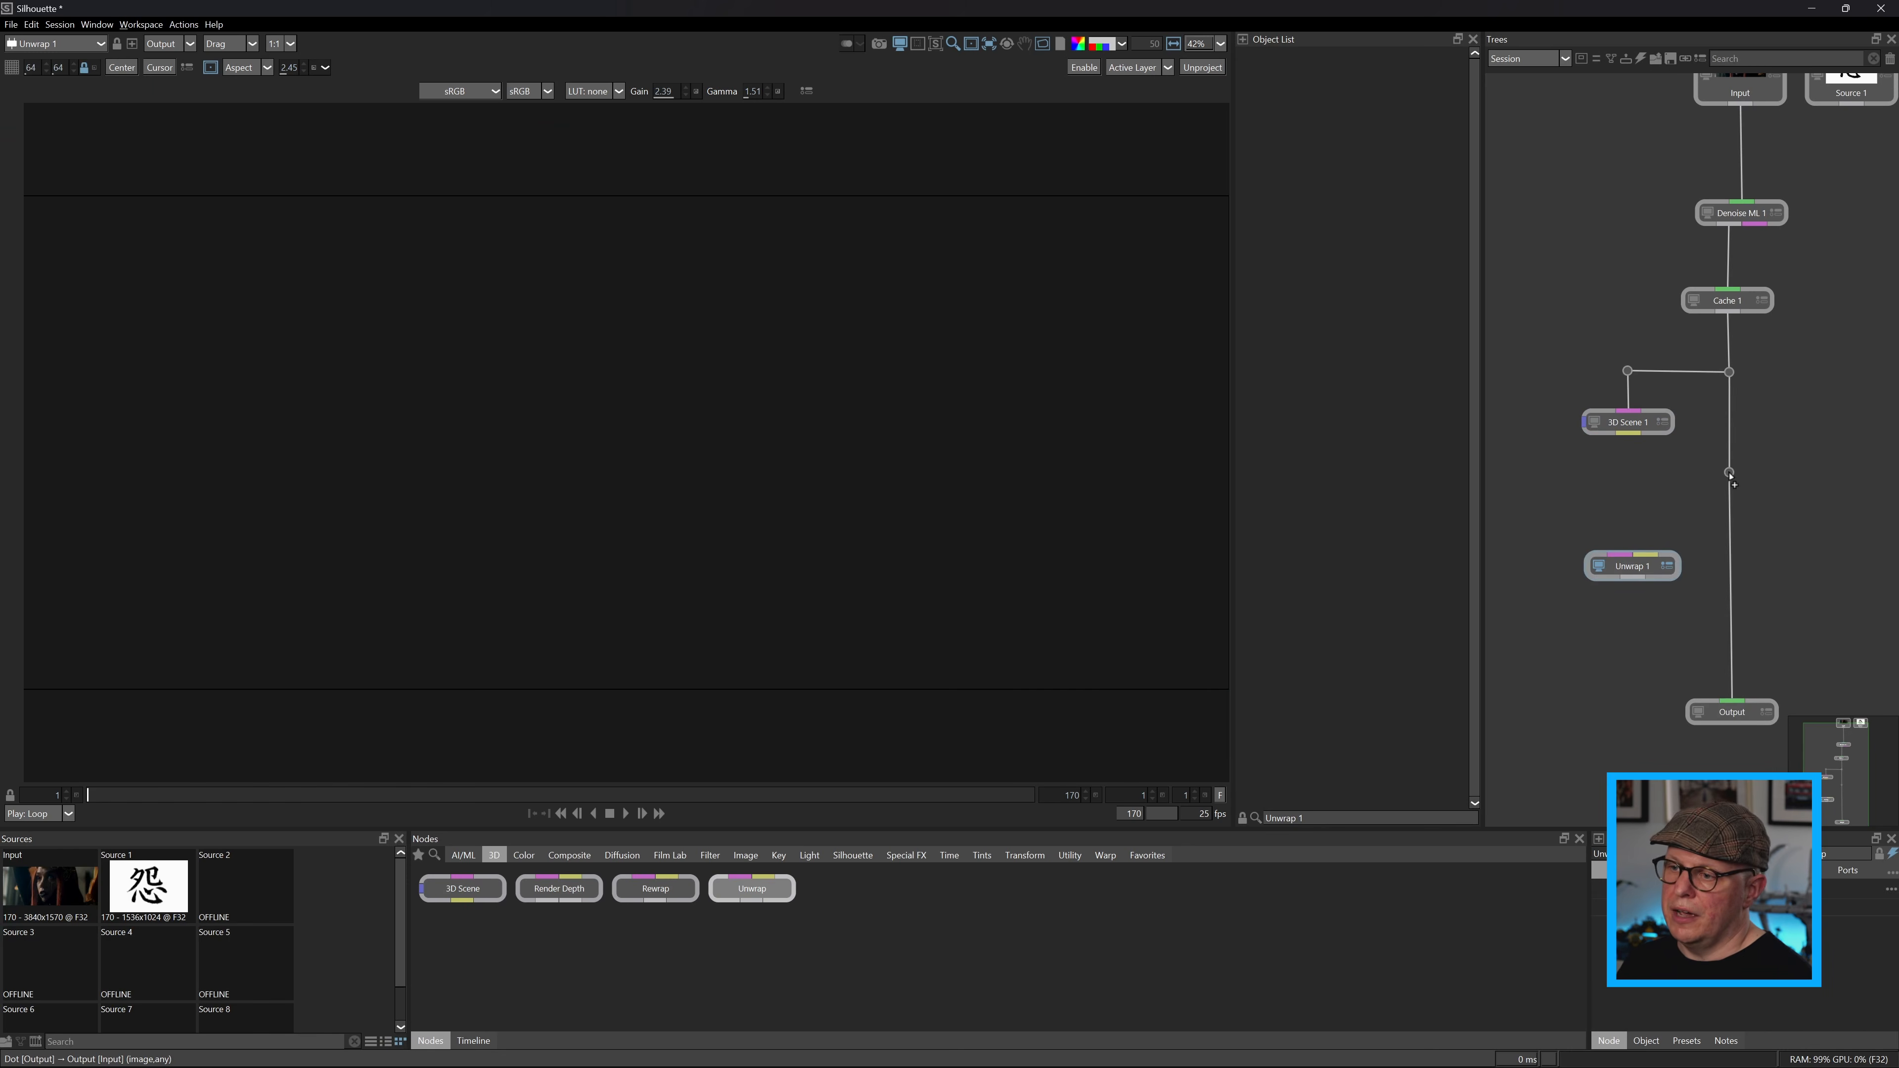
pyautogui.moveTo(1730, 476); pyautogui.dragTo(1648, 555)
pyautogui.moveTo(1565, 470); pyautogui.dragTo(1633, 570)
# Dock an additional node viewer beside the main viewer and show the Unwrap 1 output there, close up on the cheek.
pyautogui.click(133, 44)
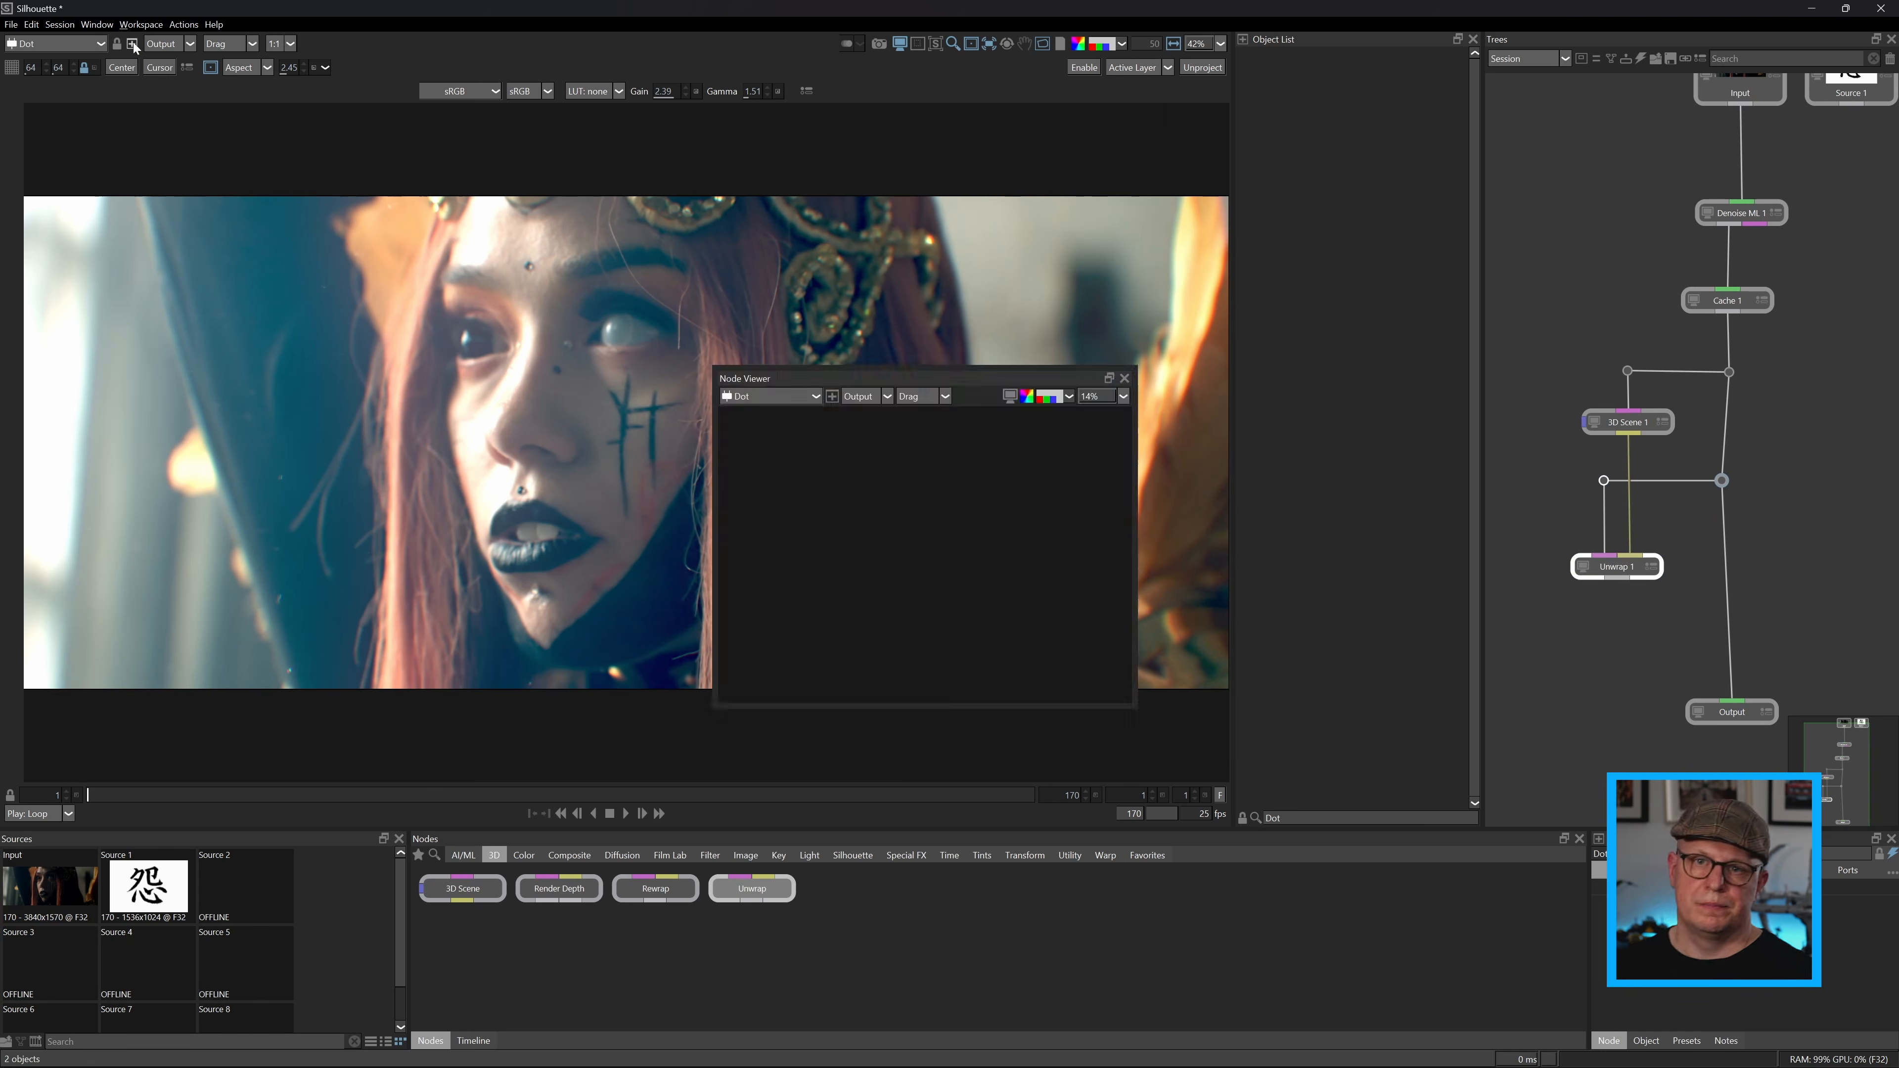
pyautogui.moveTo(957, 379); pyautogui.dragTo(15, 359)
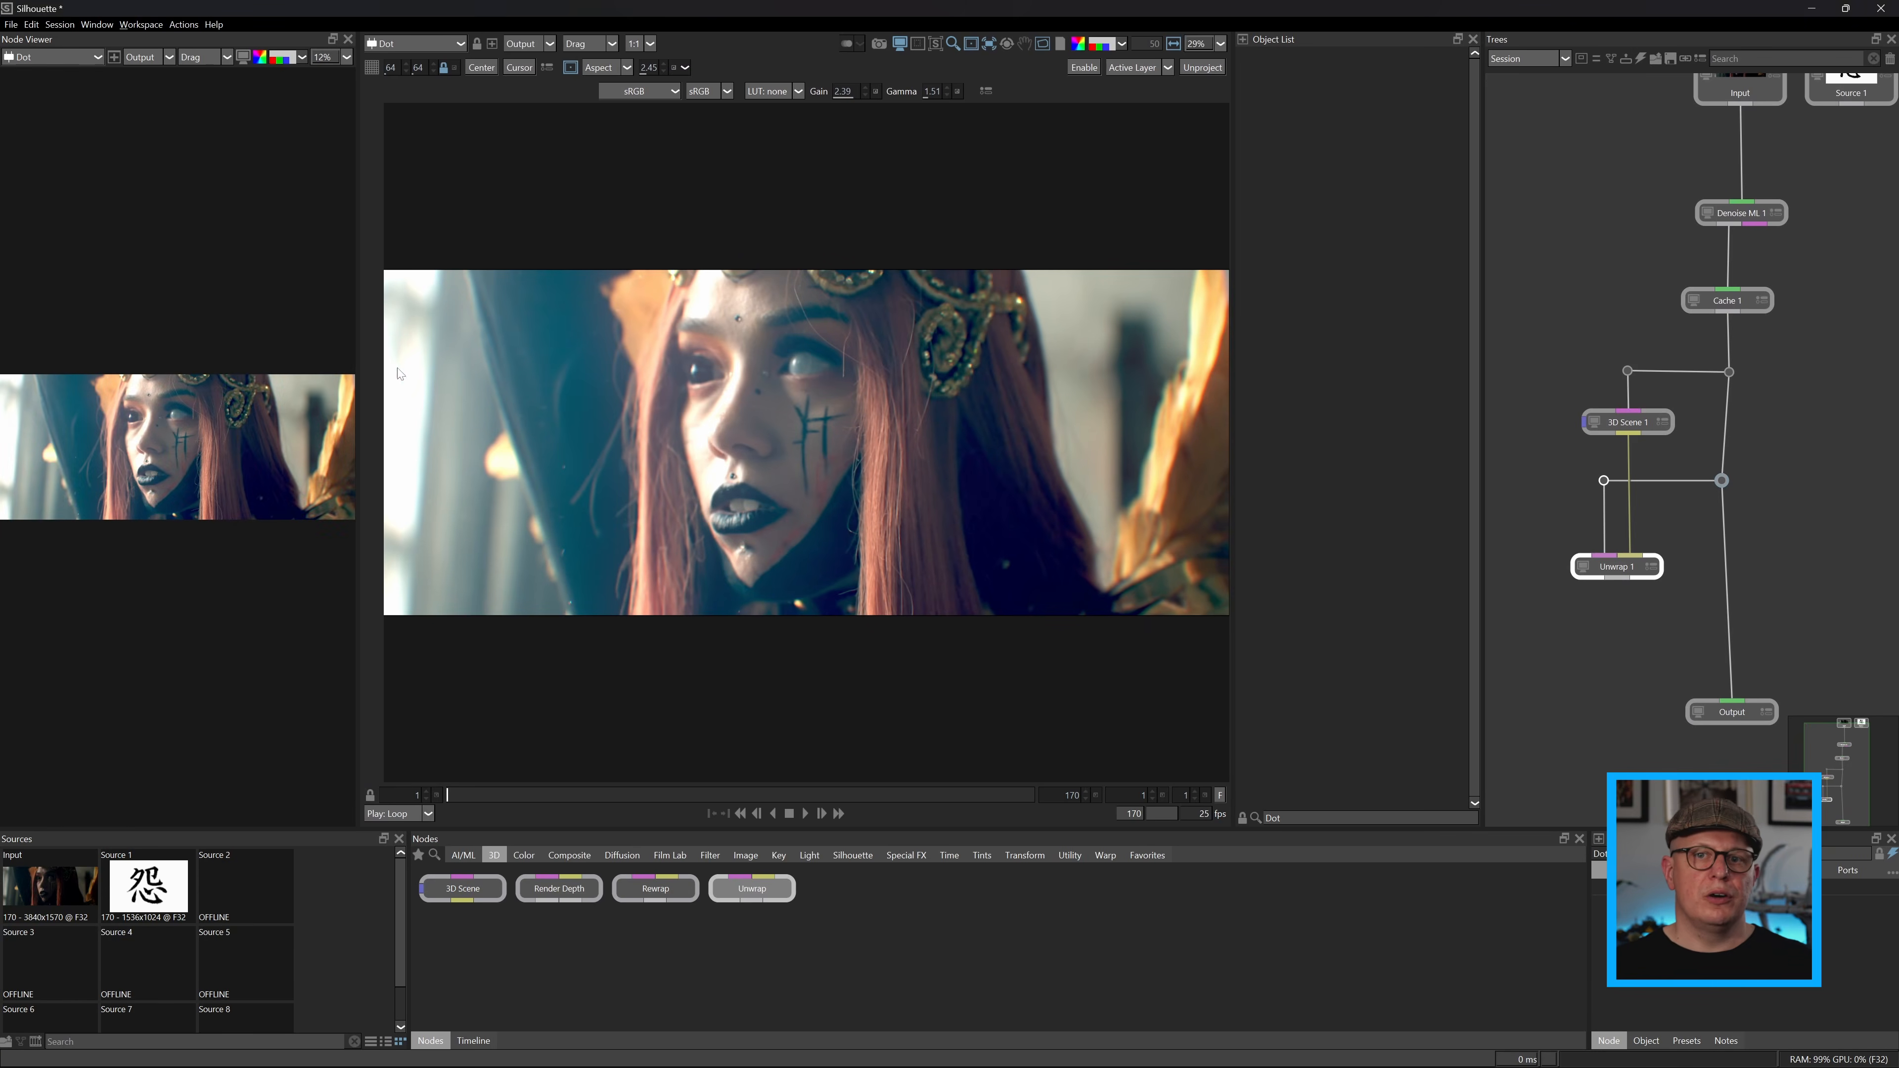
pyautogui.moveTo(360, 357); pyautogui.dragTo(620, 359)
pyautogui.click(71, 57)
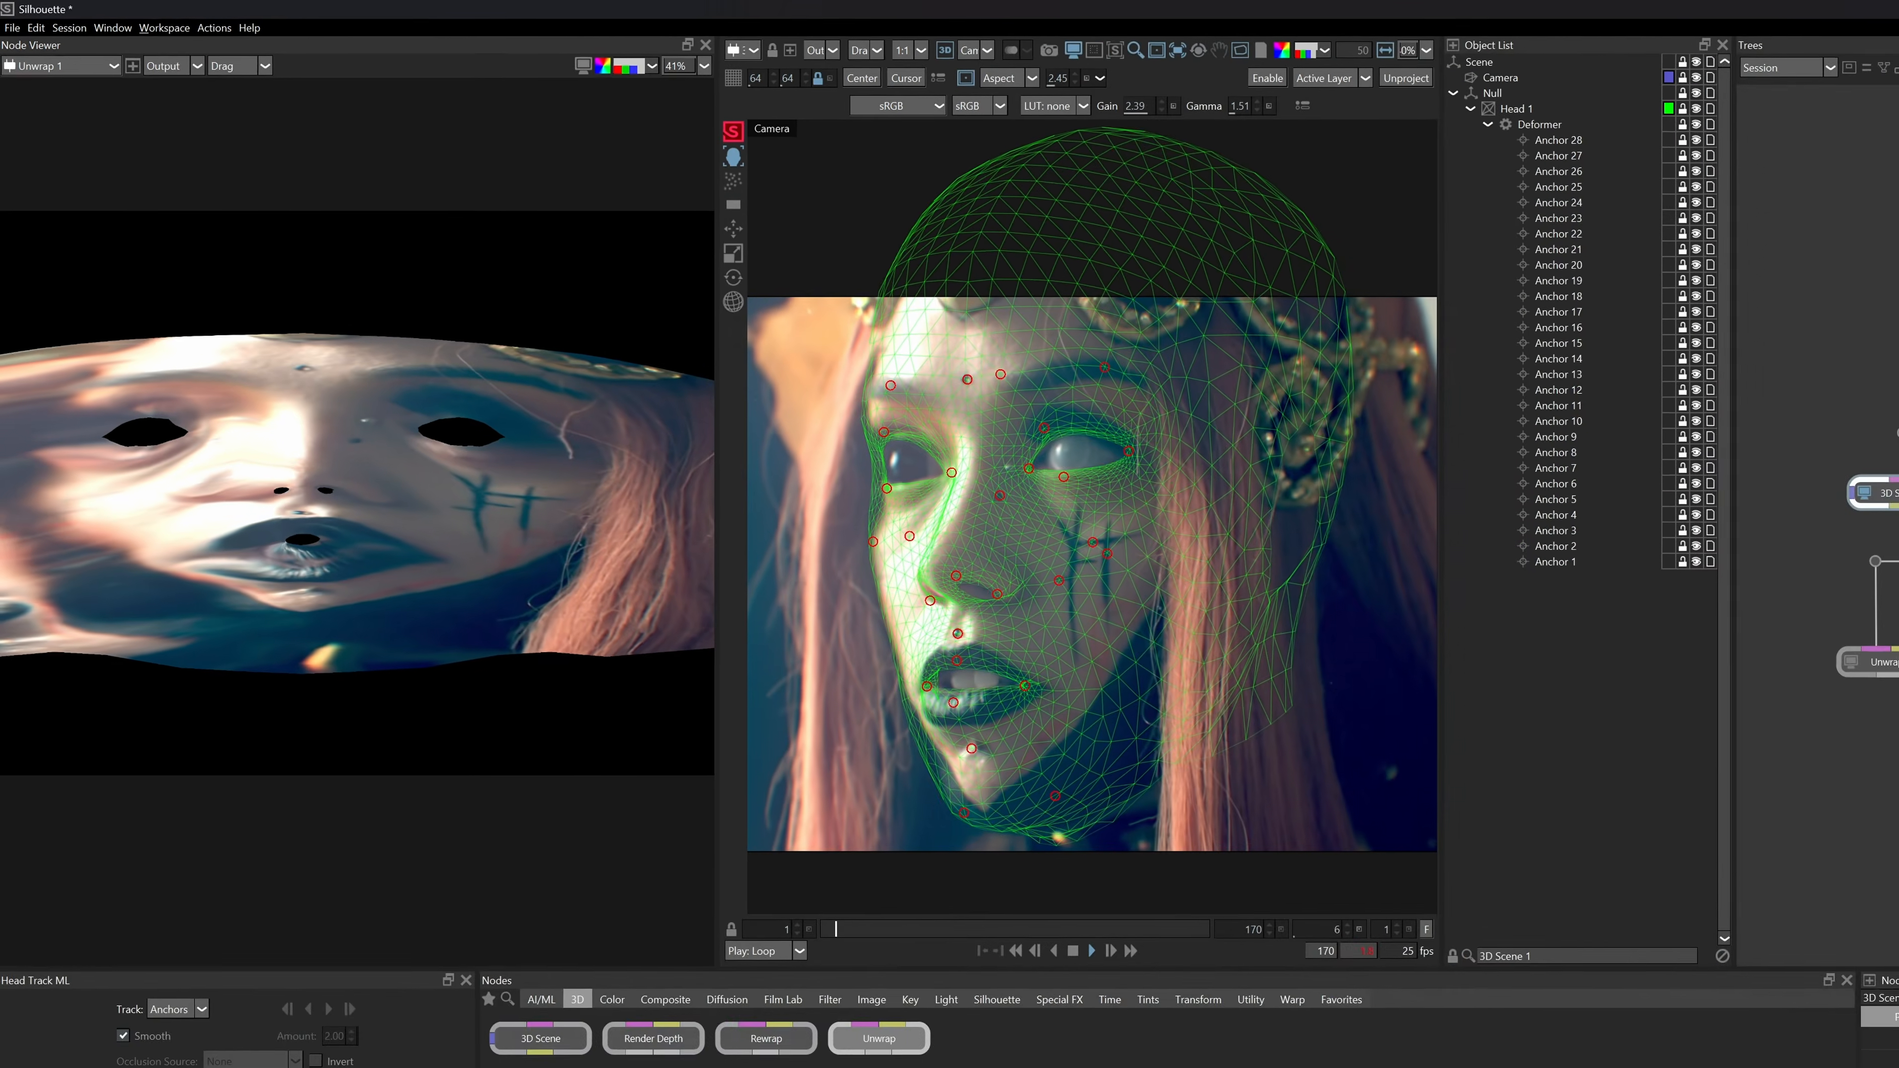
pyautogui.scroll(2, 552, 528)
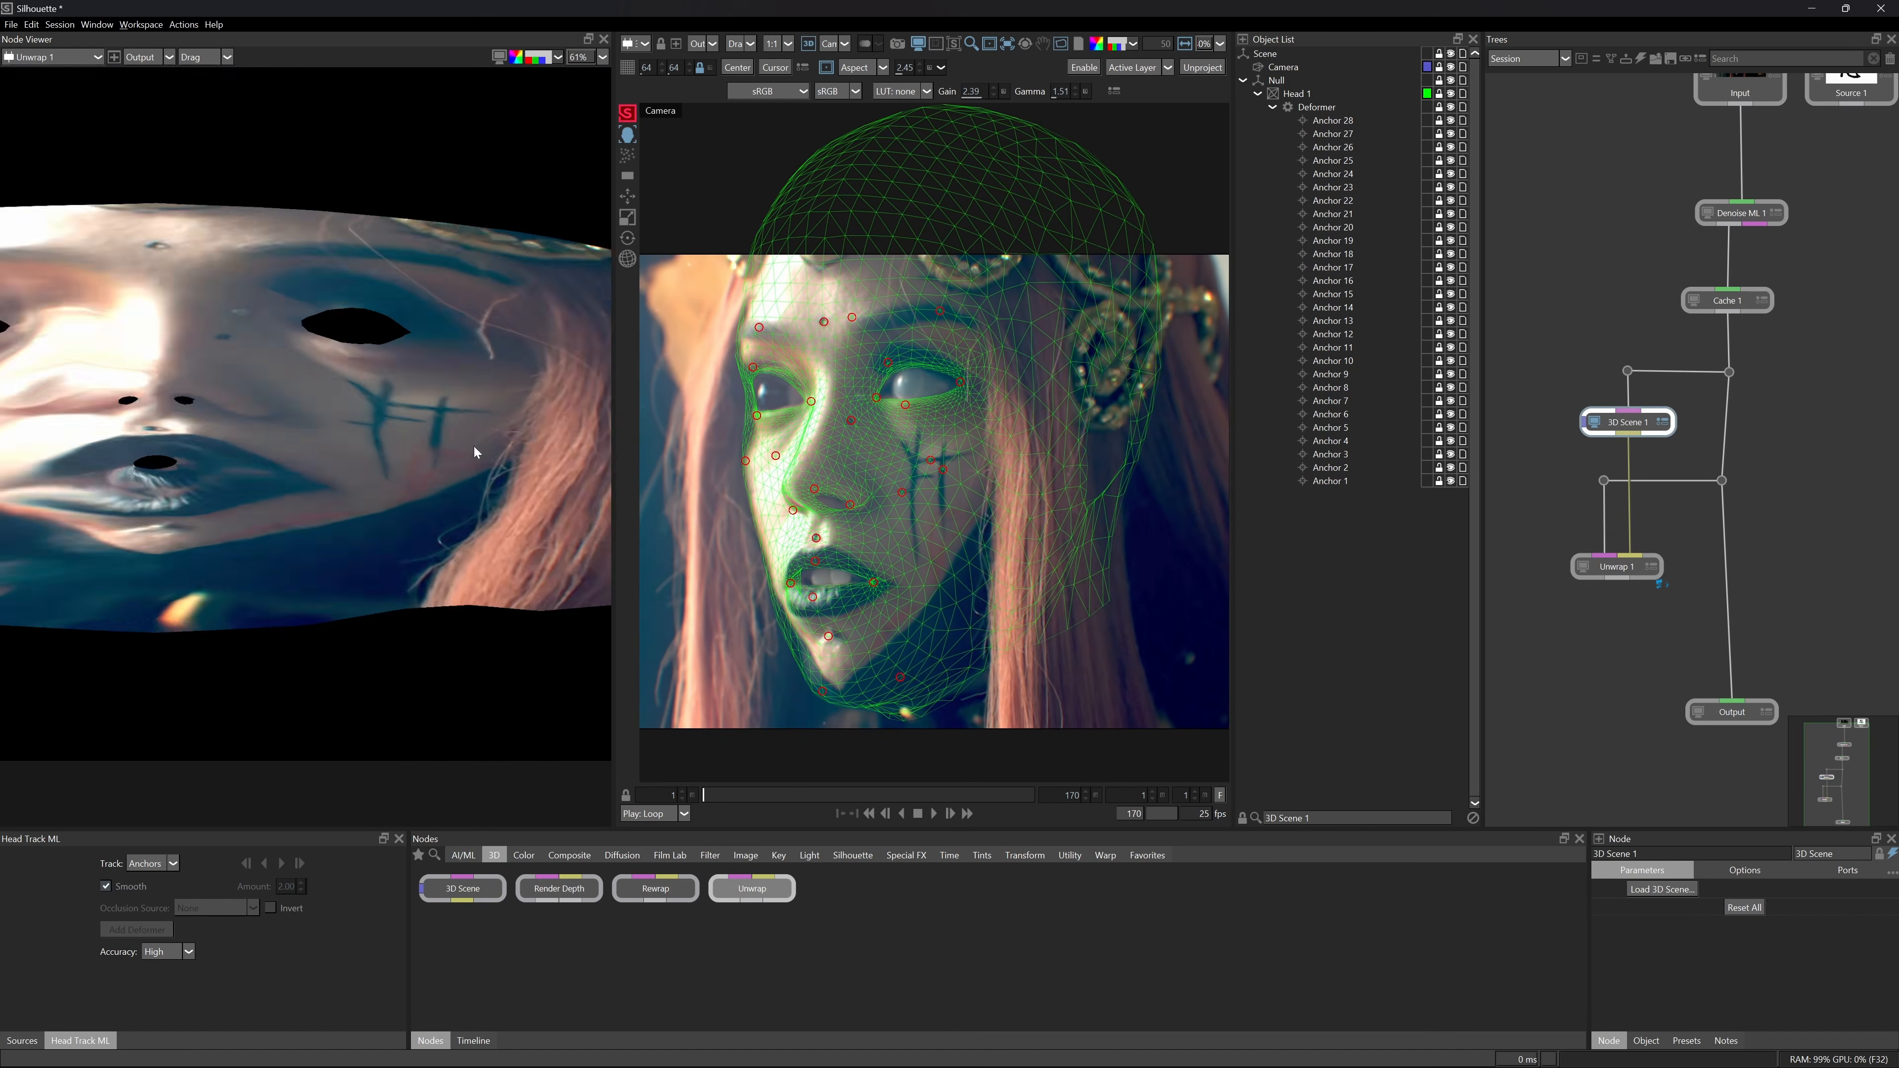
pyautogui.scroll(4, 476, 452)
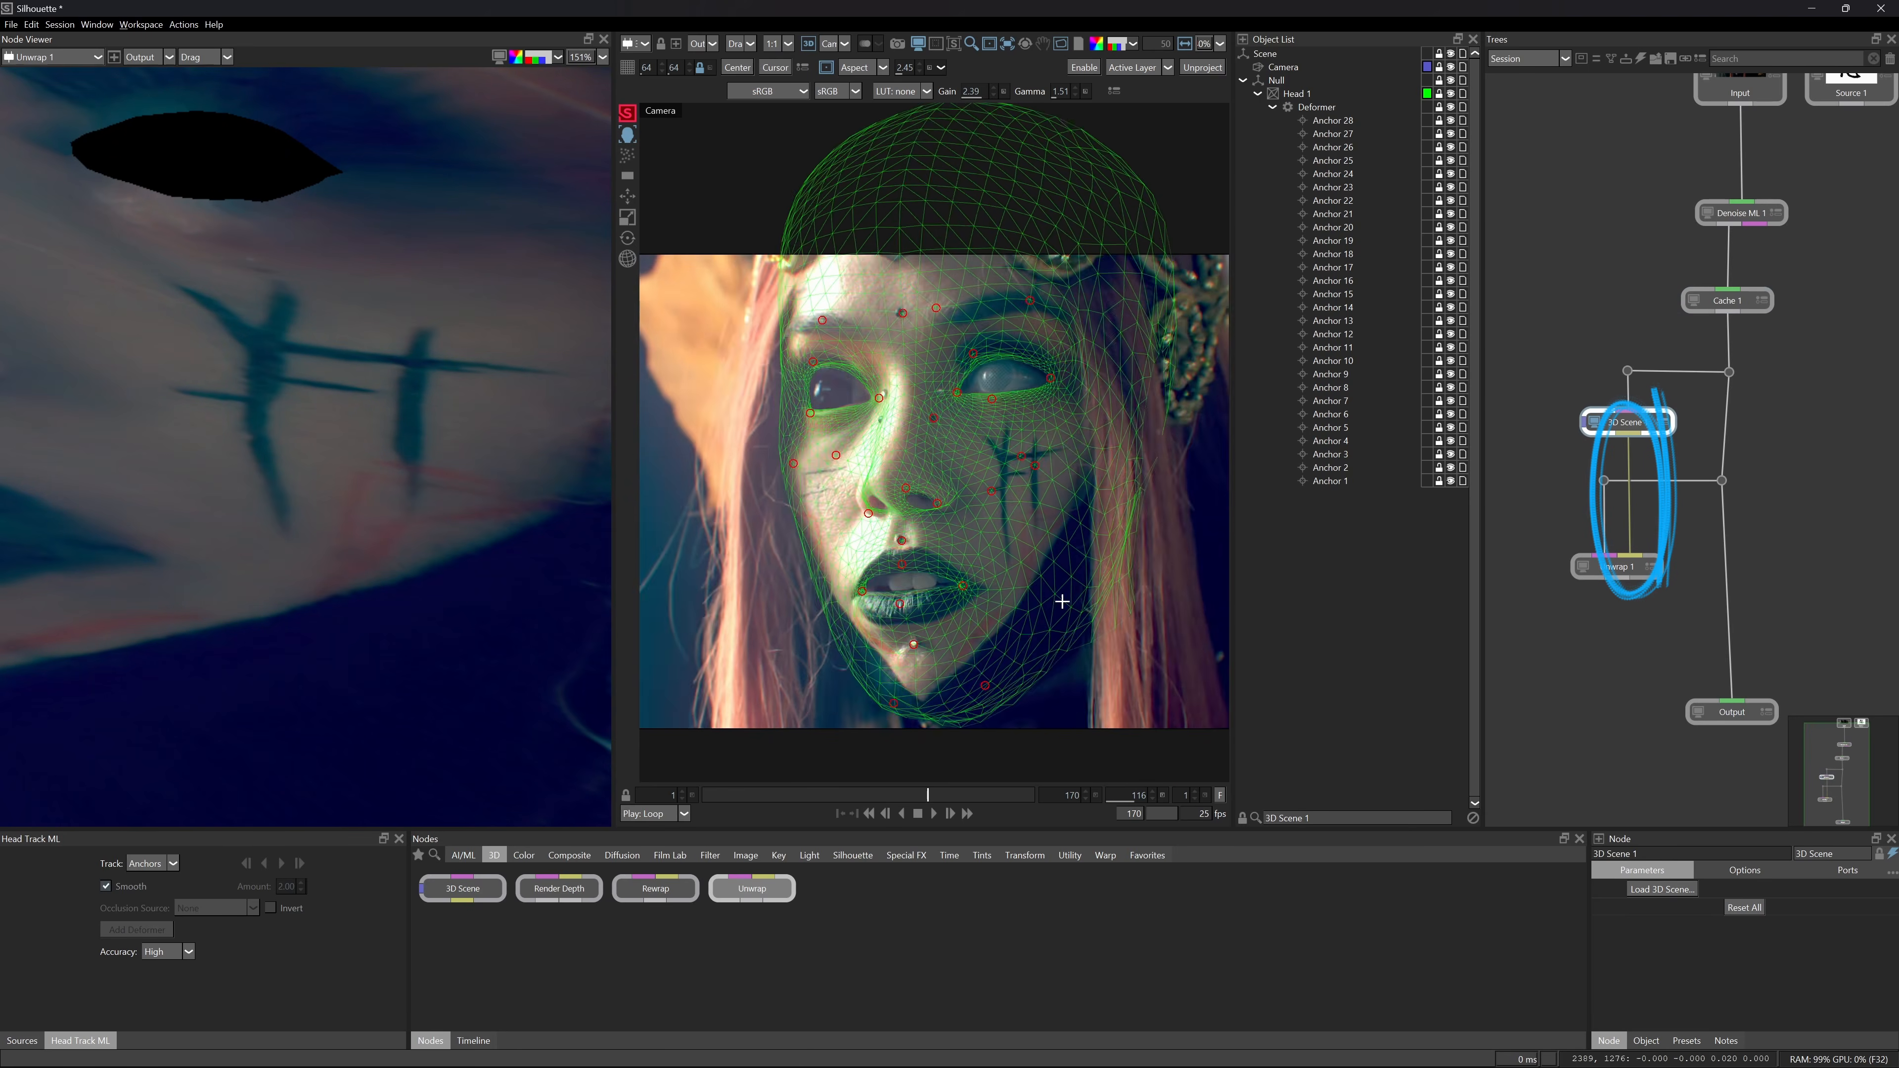
# Place extra deformer anchors around the dark cheek markings and track the anchors backward.
pyautogui.scroll(5, 1062, 601)
pyautogui.click(1024, 365)
pyautogui.click(928, 482)
pyautogui.click(1014, 522)
pyautogui.click(1102, 401)
pyautogui.scroll(-3, 1102, 404)
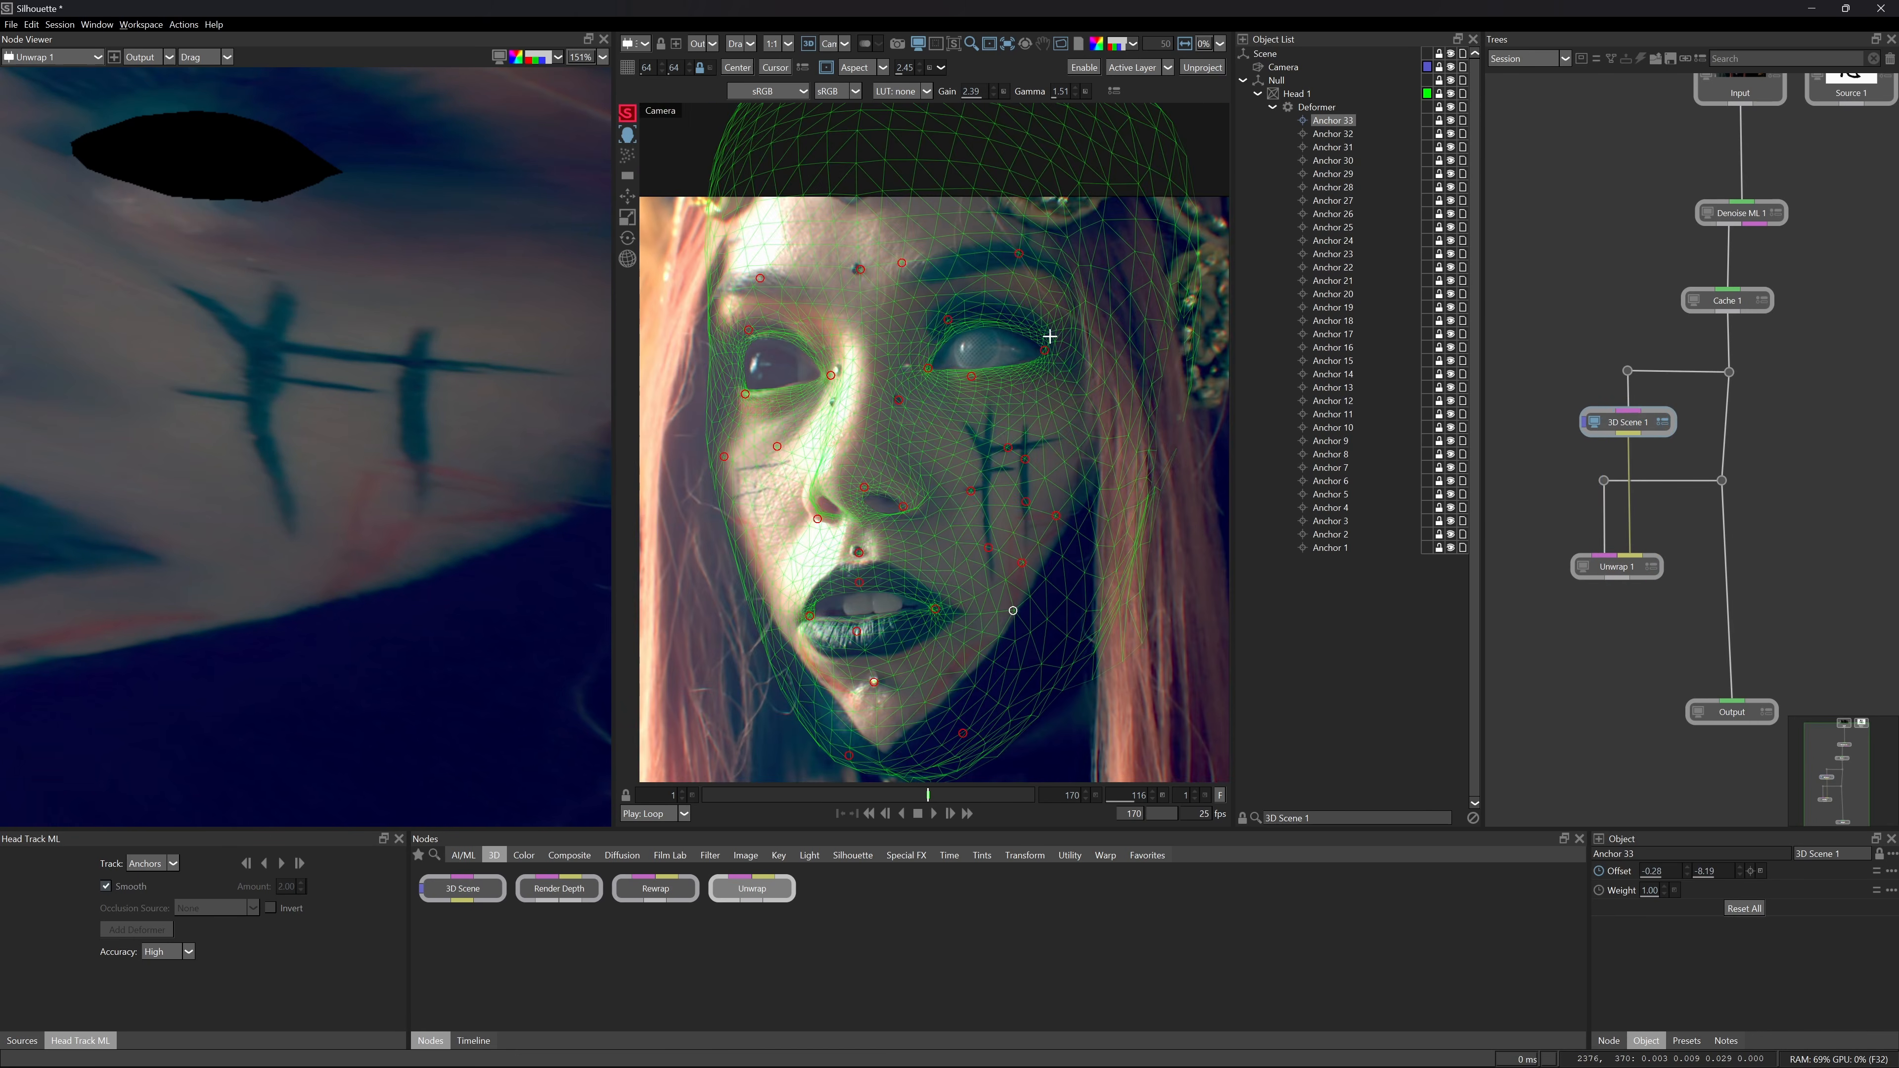
pyautogui.click(264, 863)
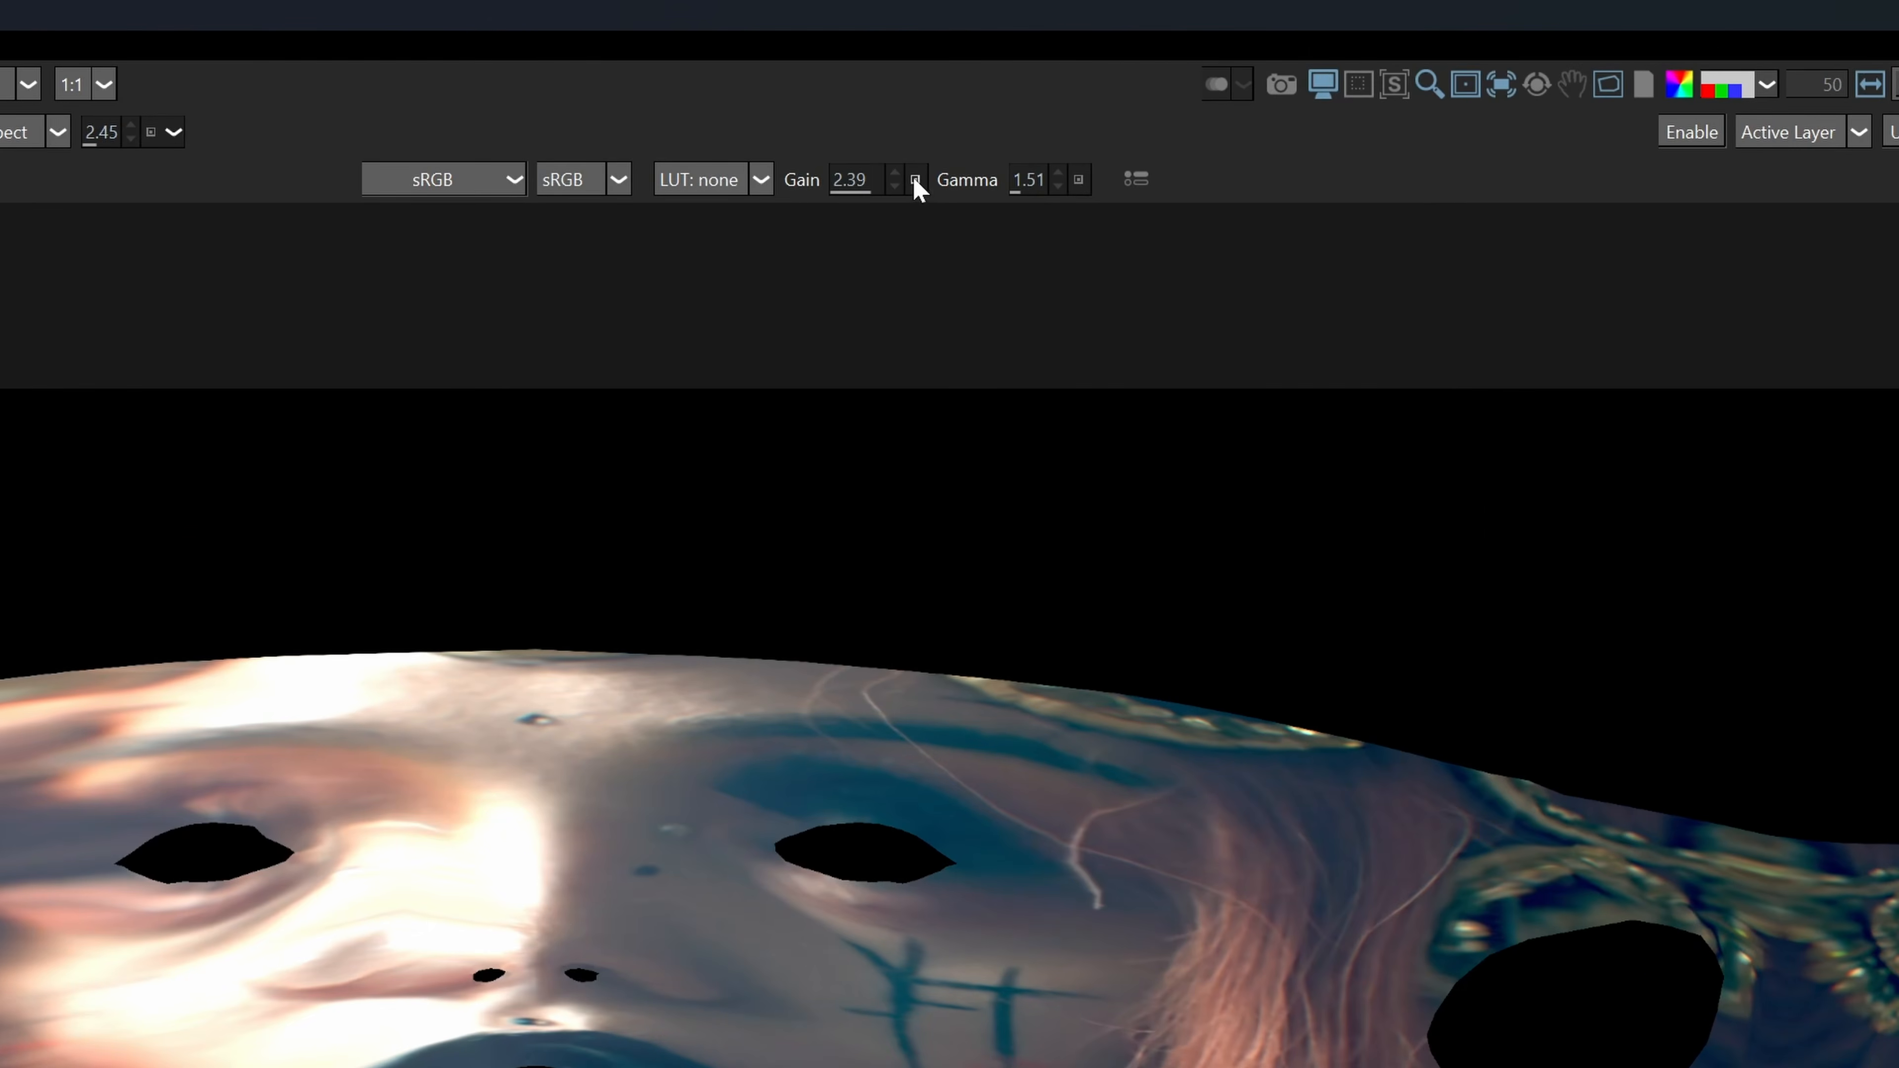
# Reset the viewer's gain and gamma to their defaults.
pyautogui.click(915, 180)
pyautogui.click(1079, 181)
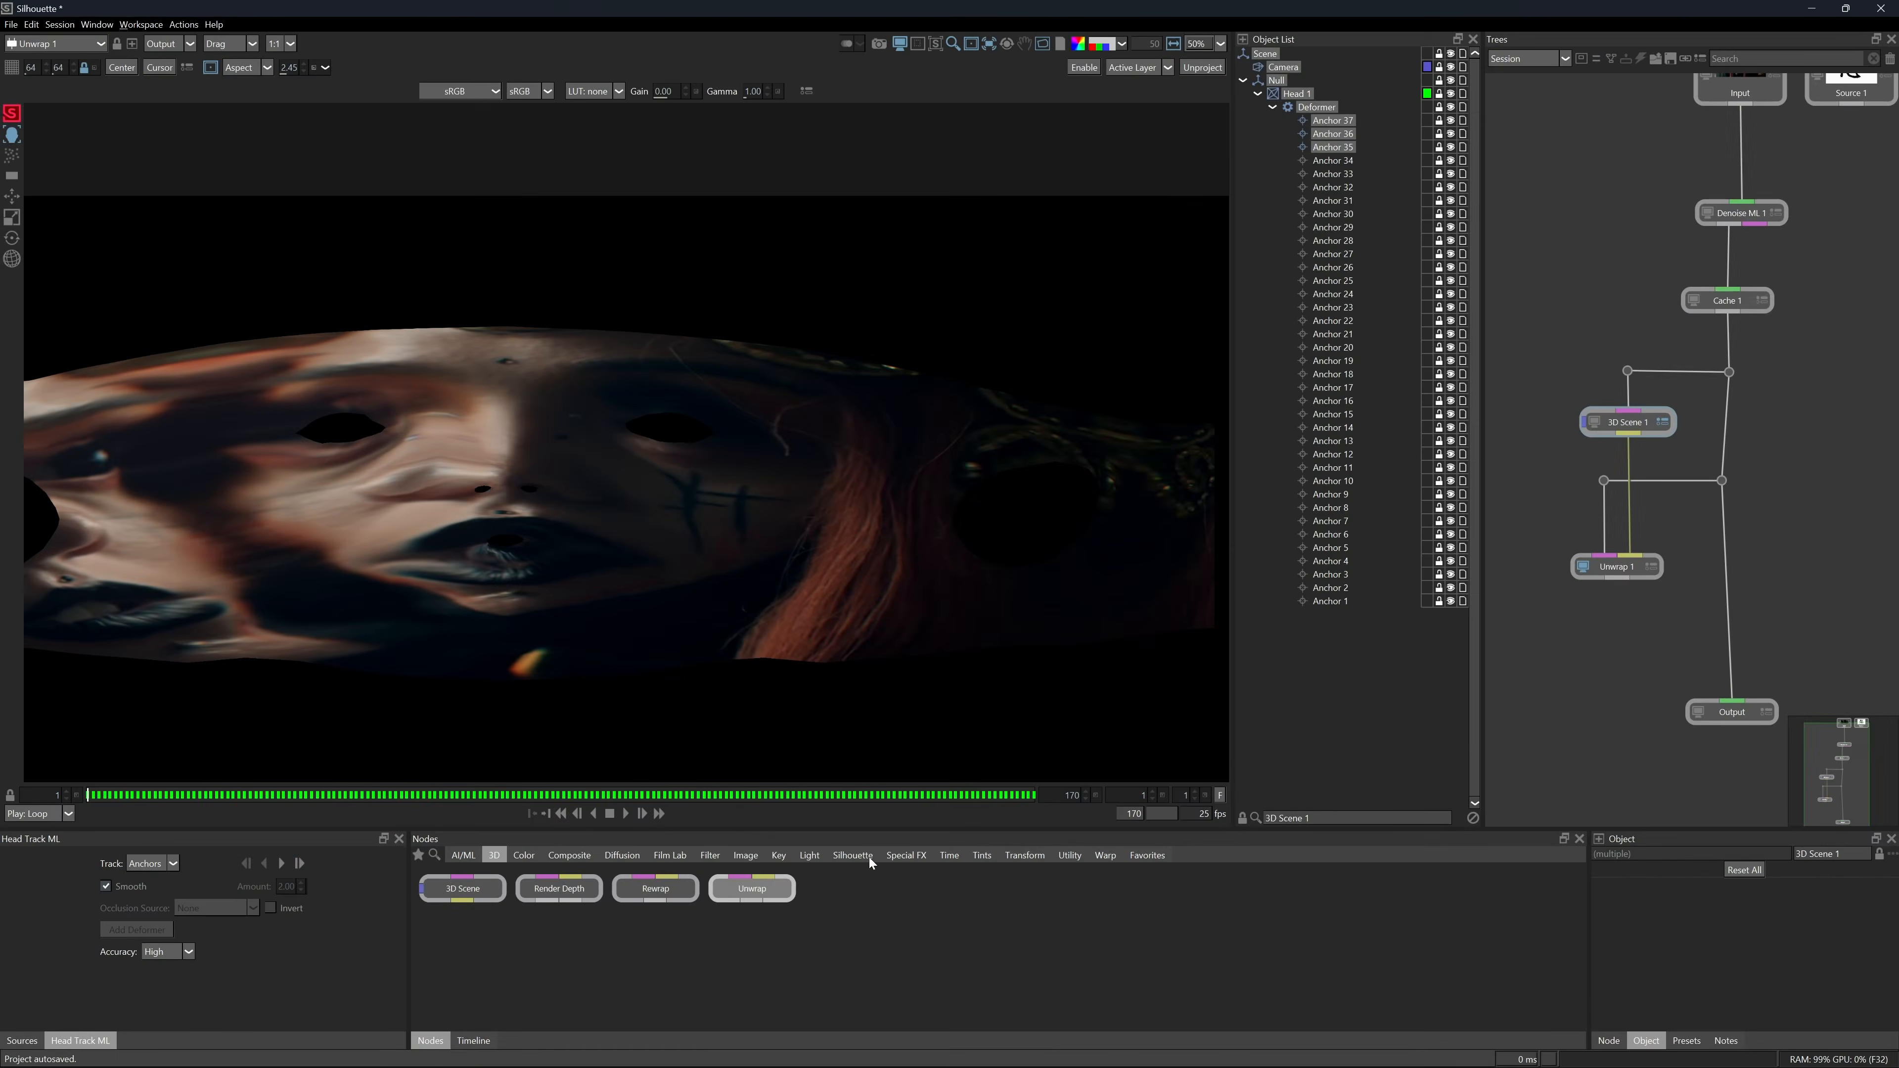
# Add a Paint node after Unwrap 1 and choose the Clone brush.
pyautogui.click(859, 858)
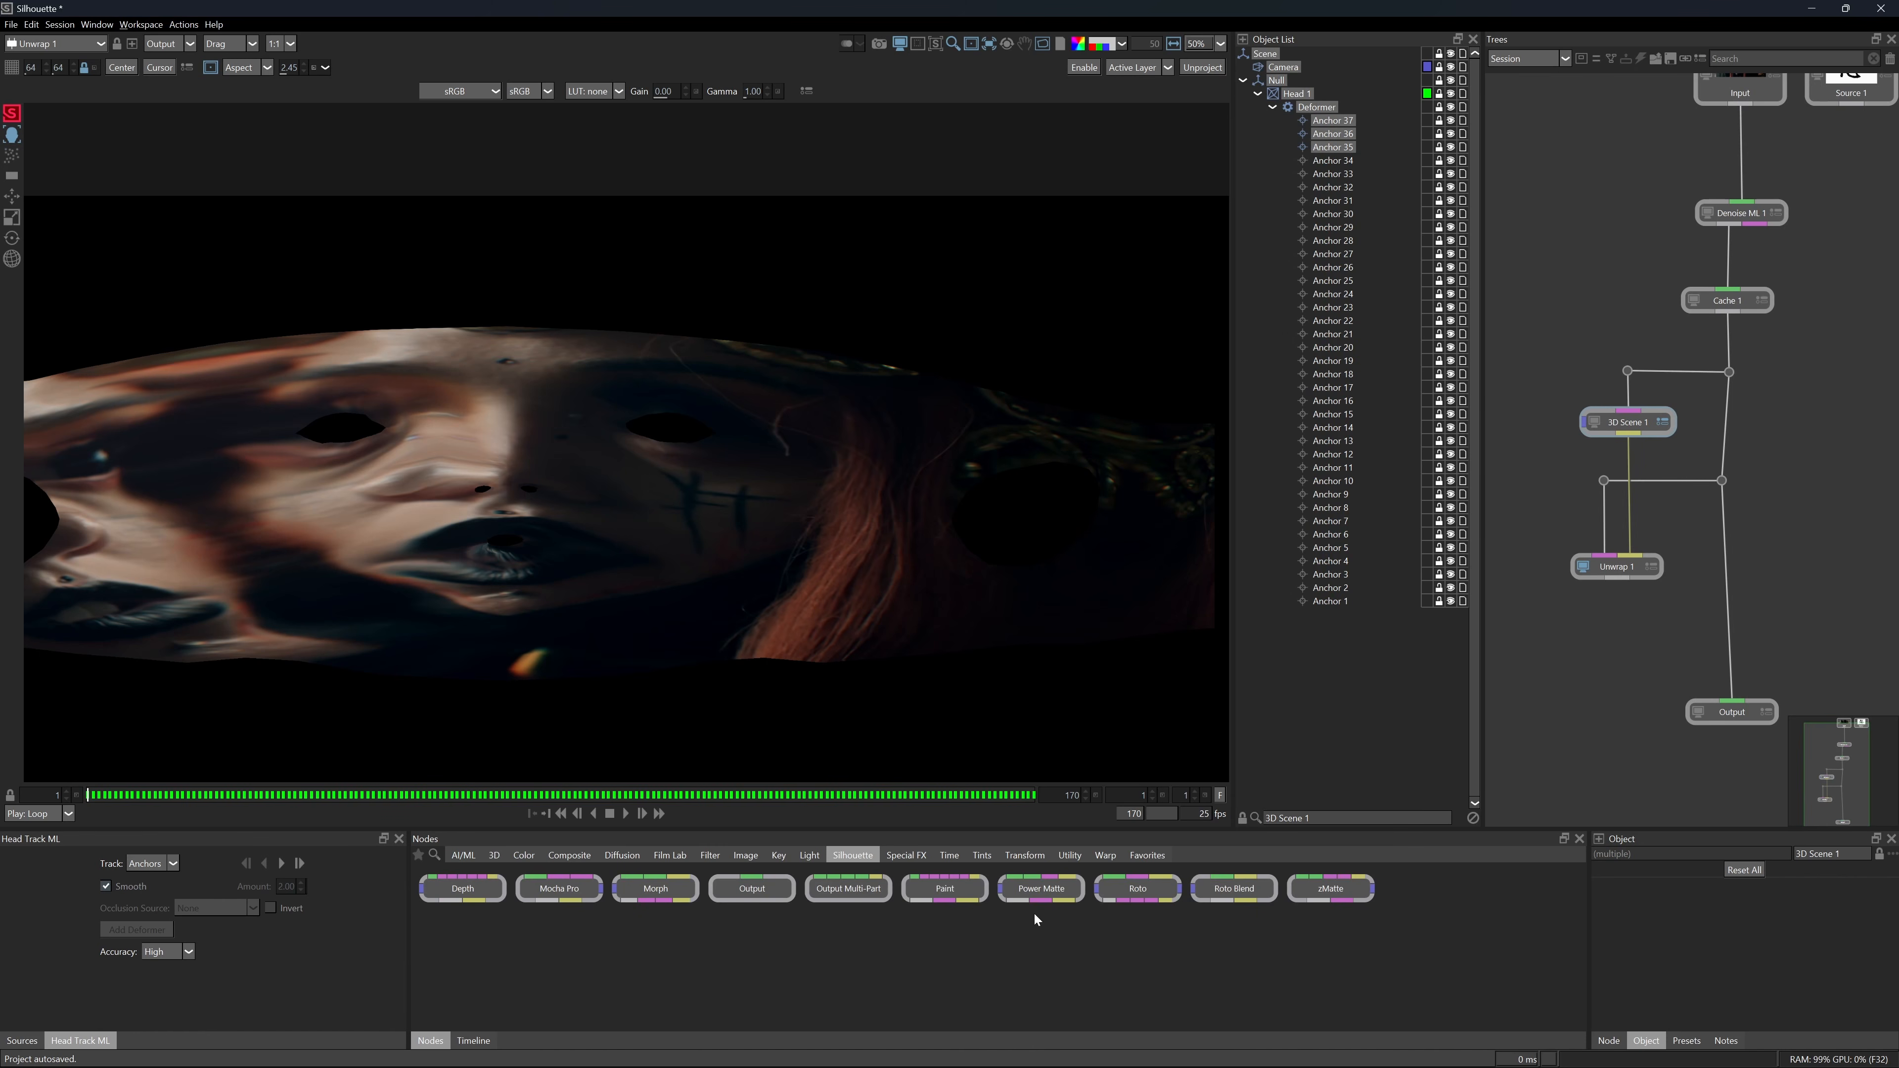
pyautogui.moveTo(944, 888)
pyautogui.mouseDown()
pyautogui.moveTo(1540, 671)
pyautogui.moveTo(1632, 672)
pyautogui.moveTo(1600, 659)
pyautogui.mouseUp()
pyautogui.moveTo(1623, 673); pyautogui.dragTo(1644, 672)
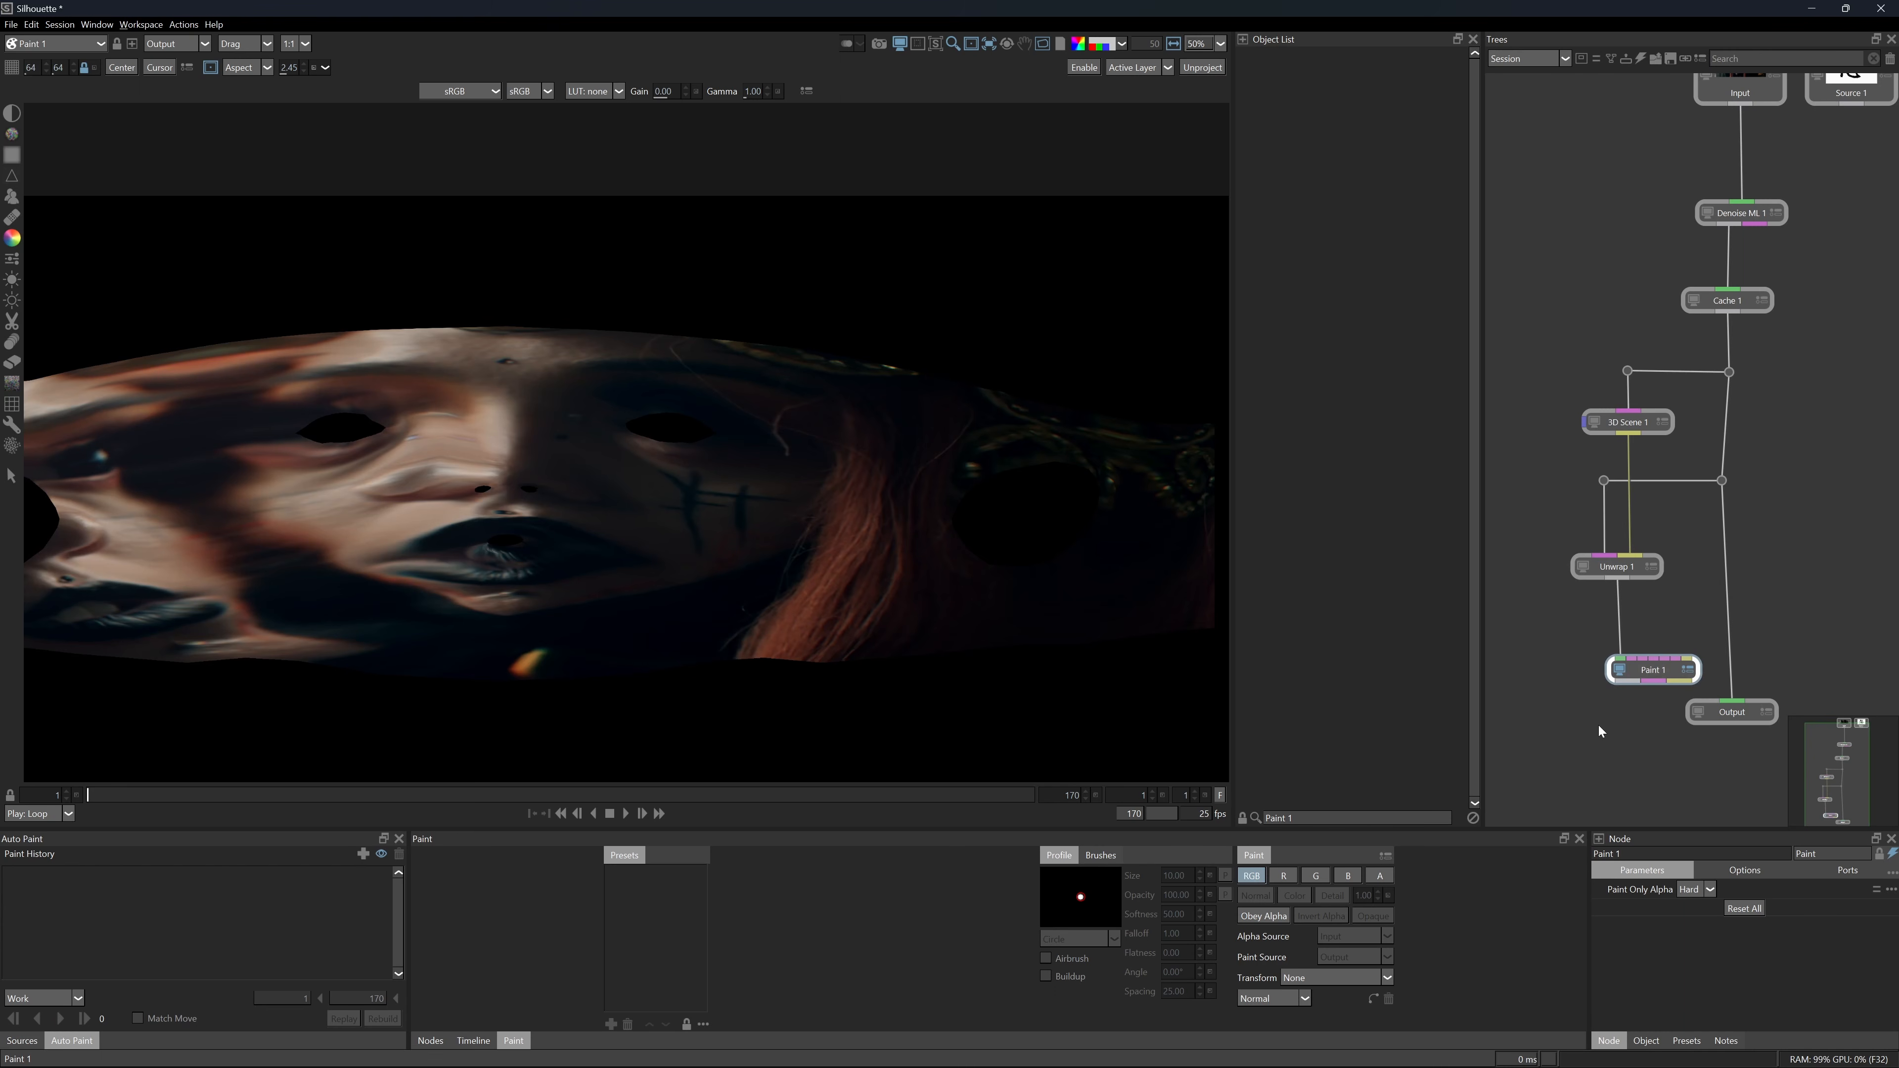
pyautogui.click(11, 196)
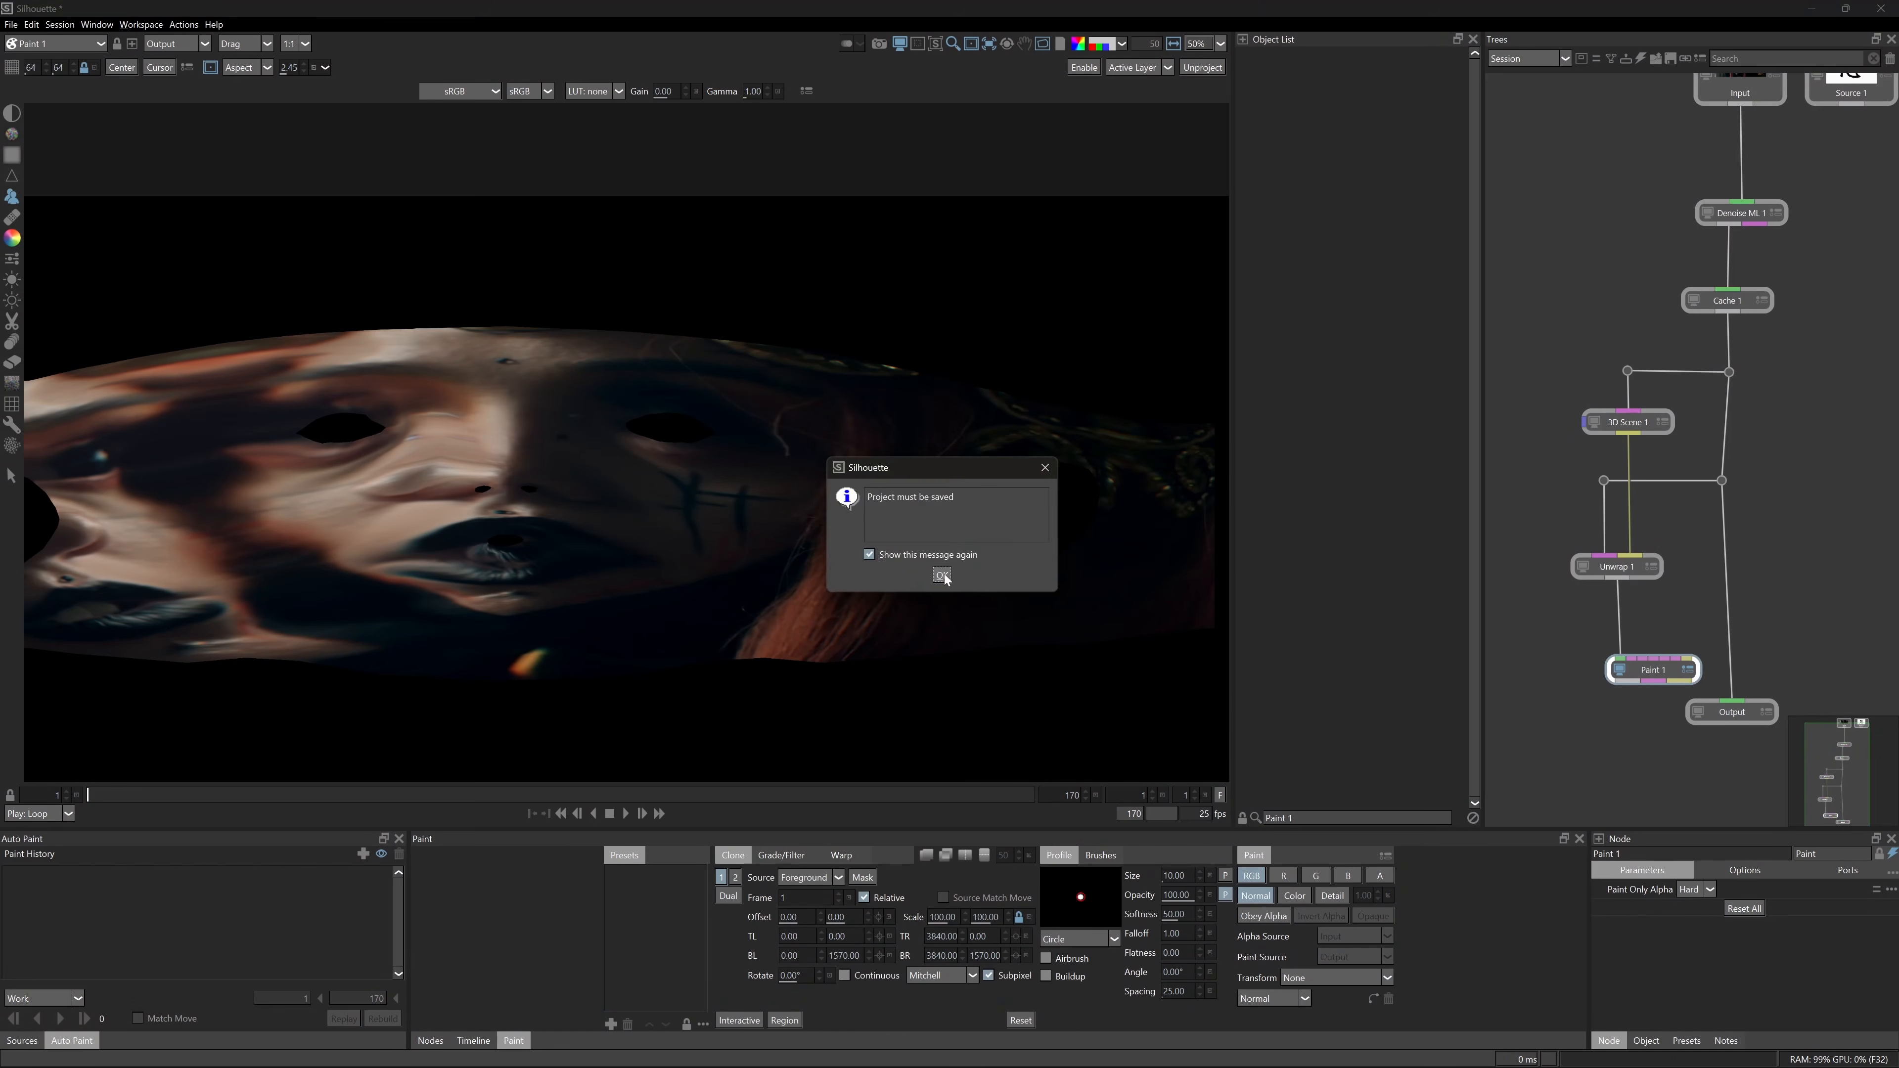
pyautogui.click(941, 575)
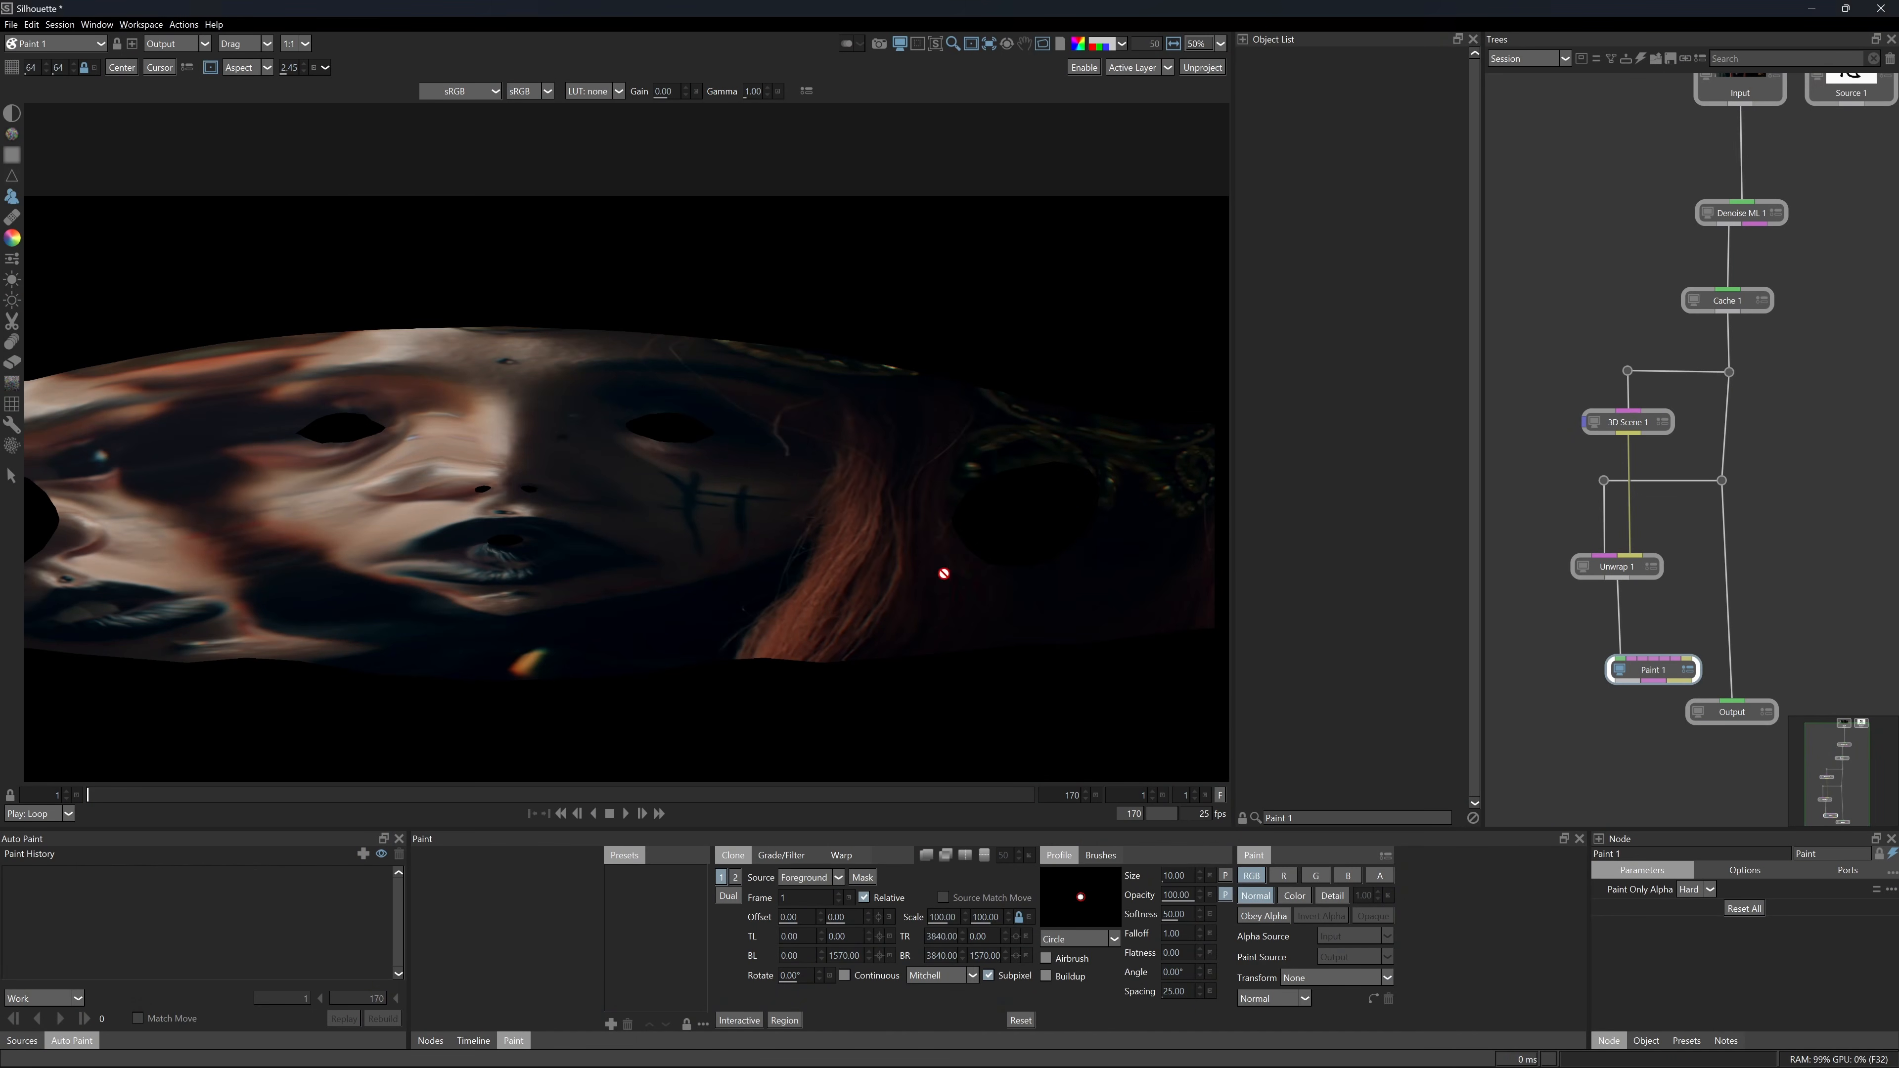
# Save the project as Ghost_Story__Comp_v01 in the 05_Scripts/03_Silhouette folder.
pyautogui.click(26, 24)
pyautogui.click(71, 41)
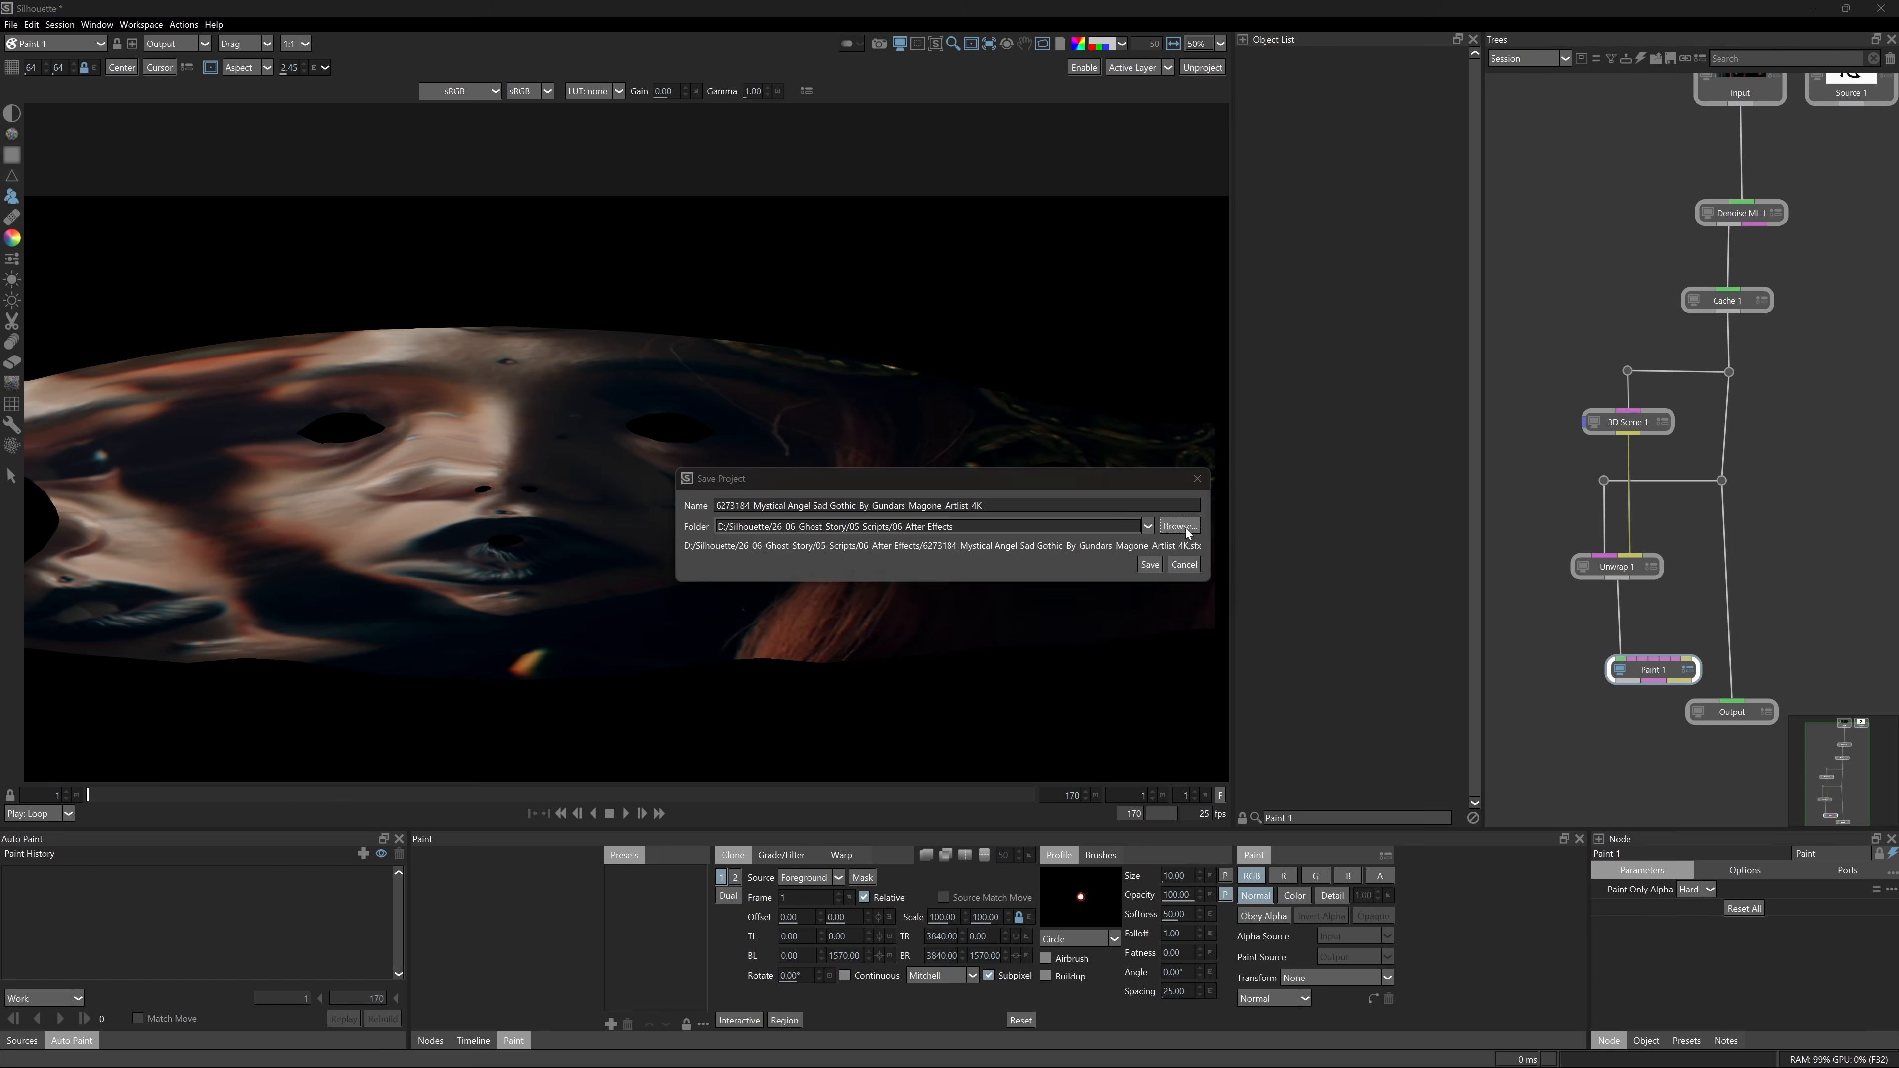
pyautogui.click(1179, 526)
pyautogui.doubleClick(1272, 650)
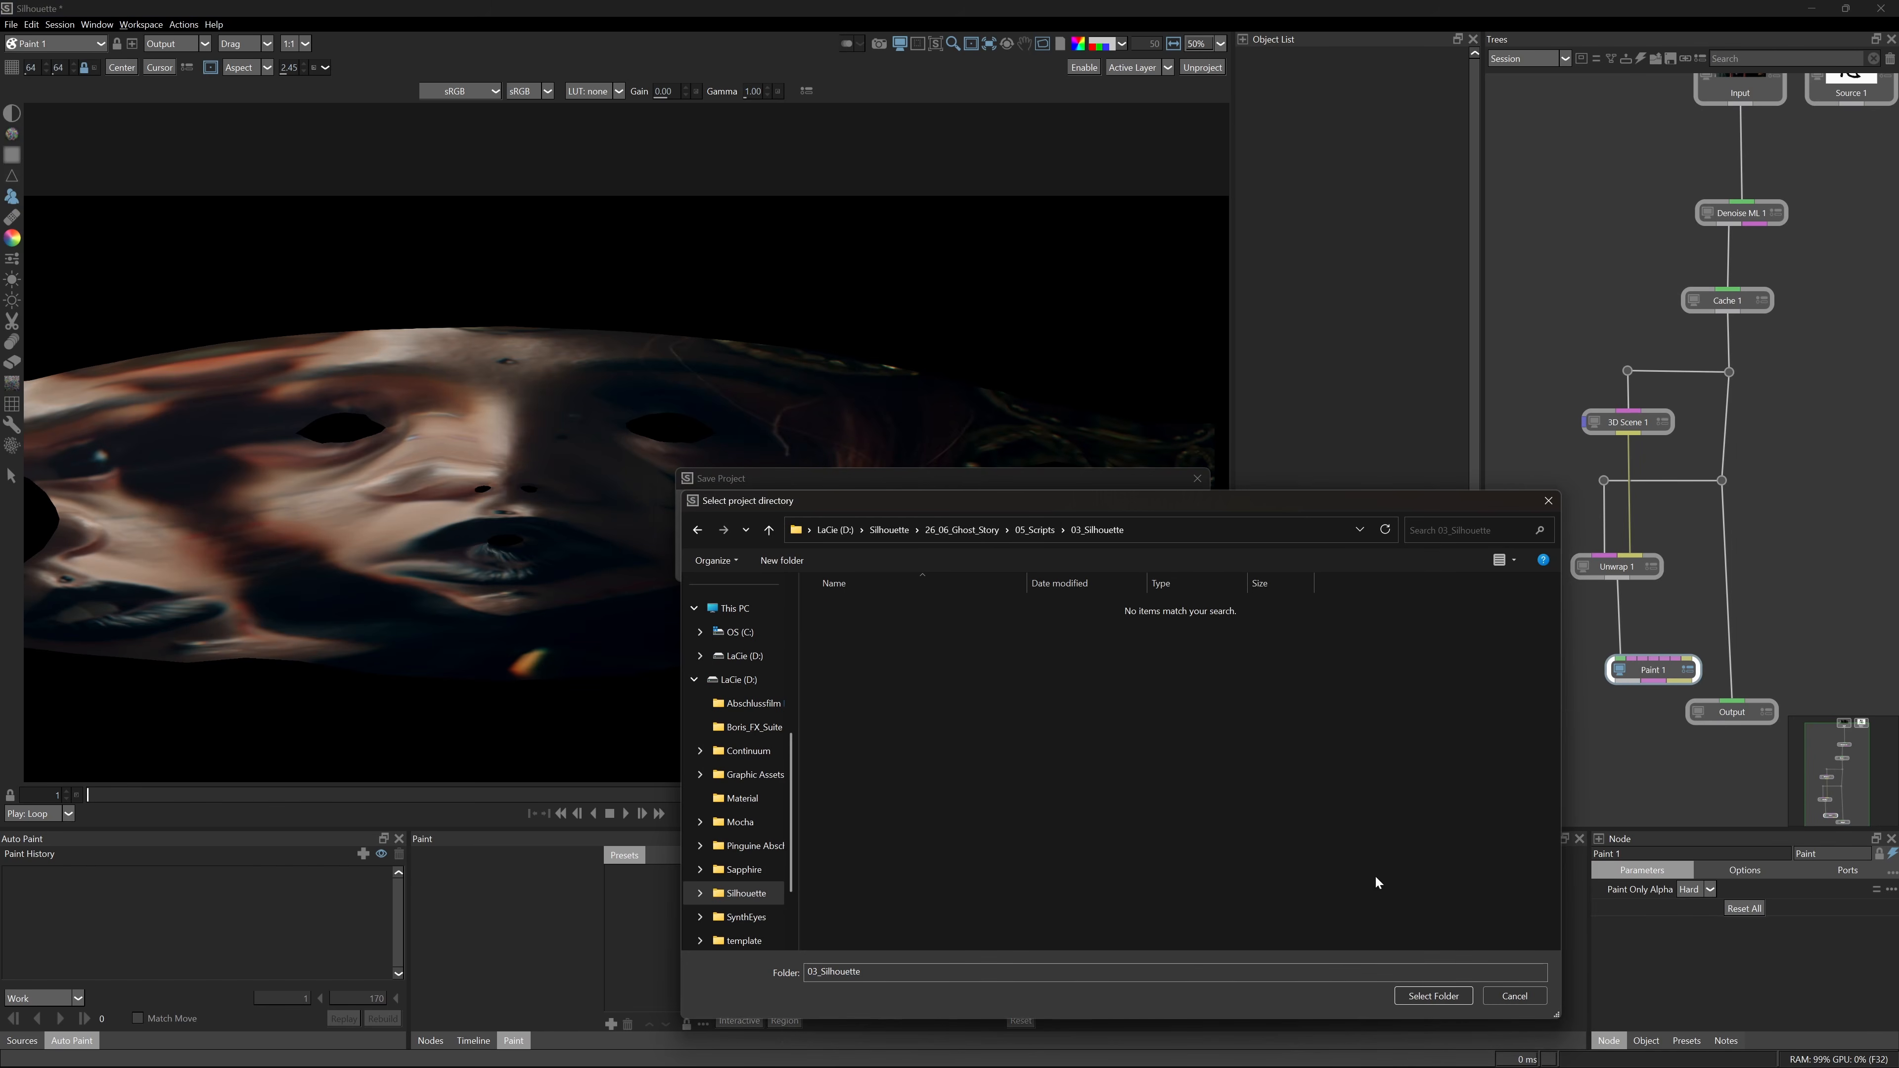
pyautogui.click(1430, 997)
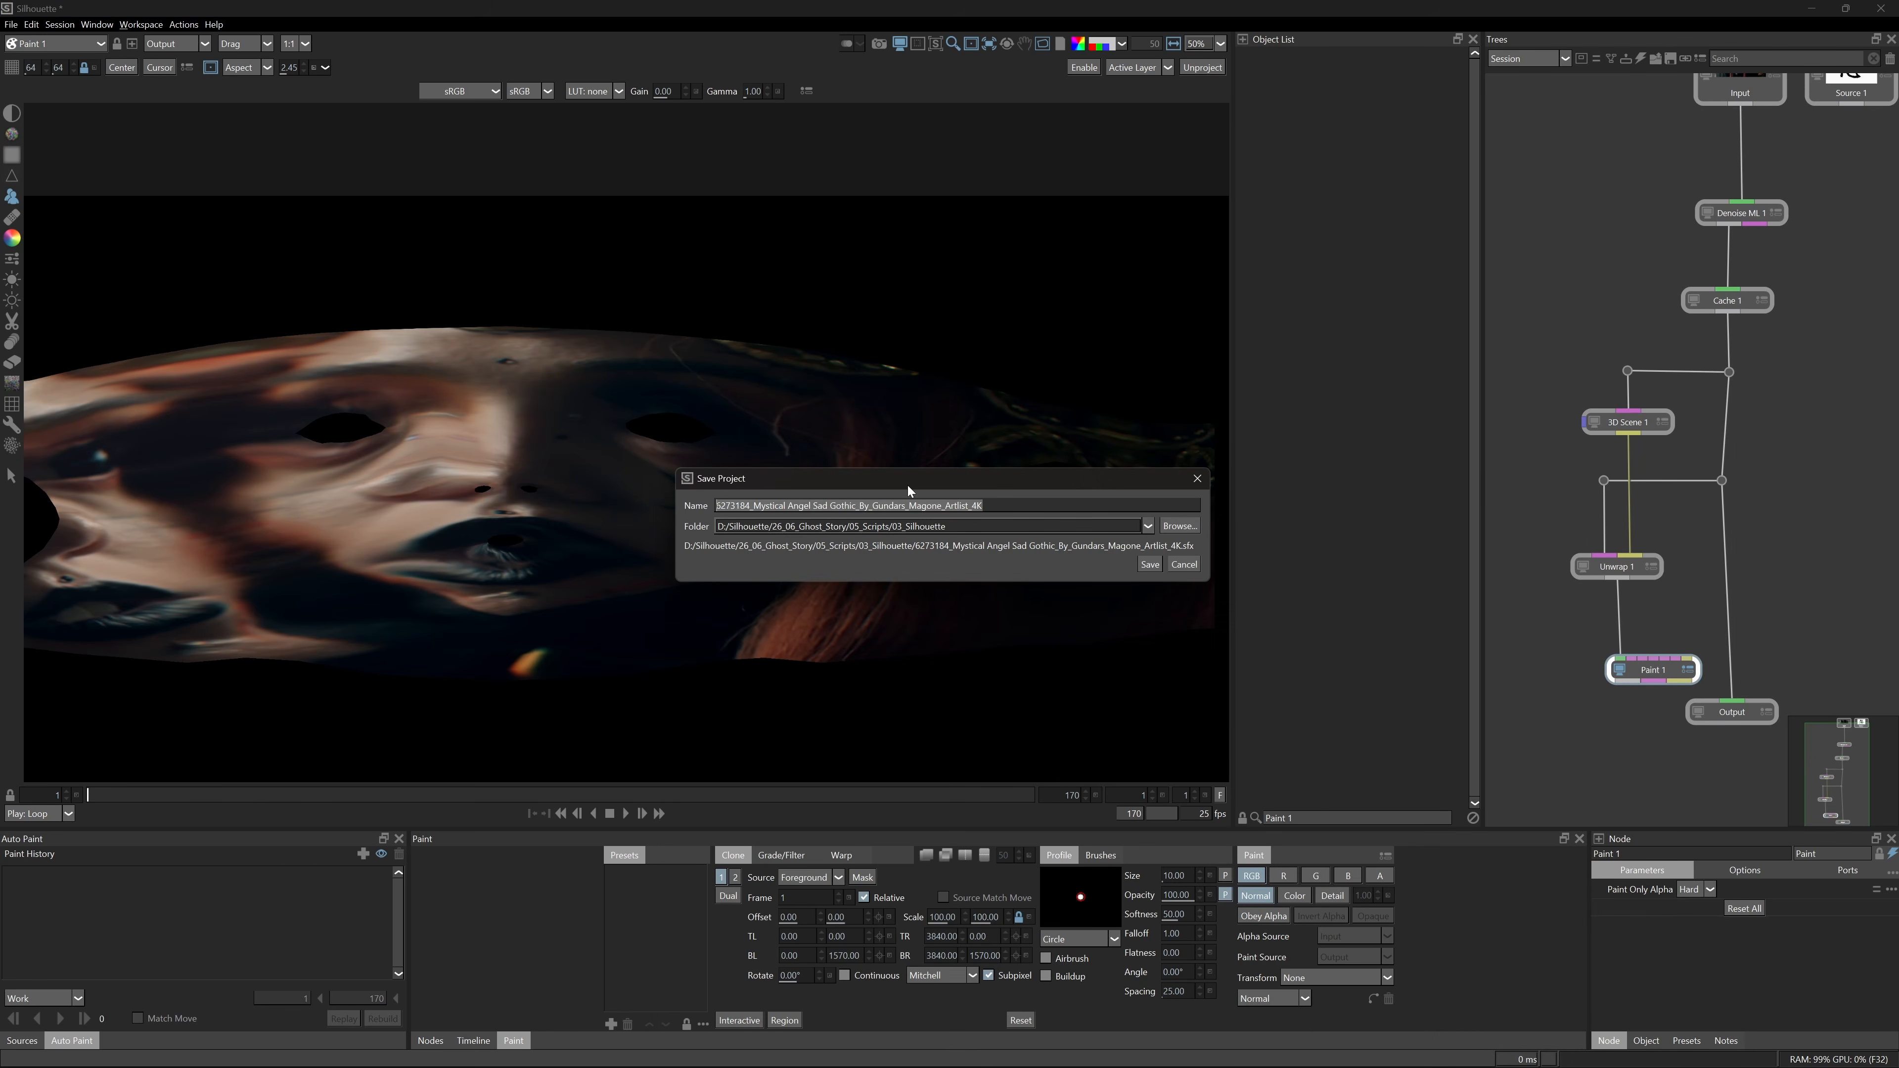
pyautogui.write('host_Story')
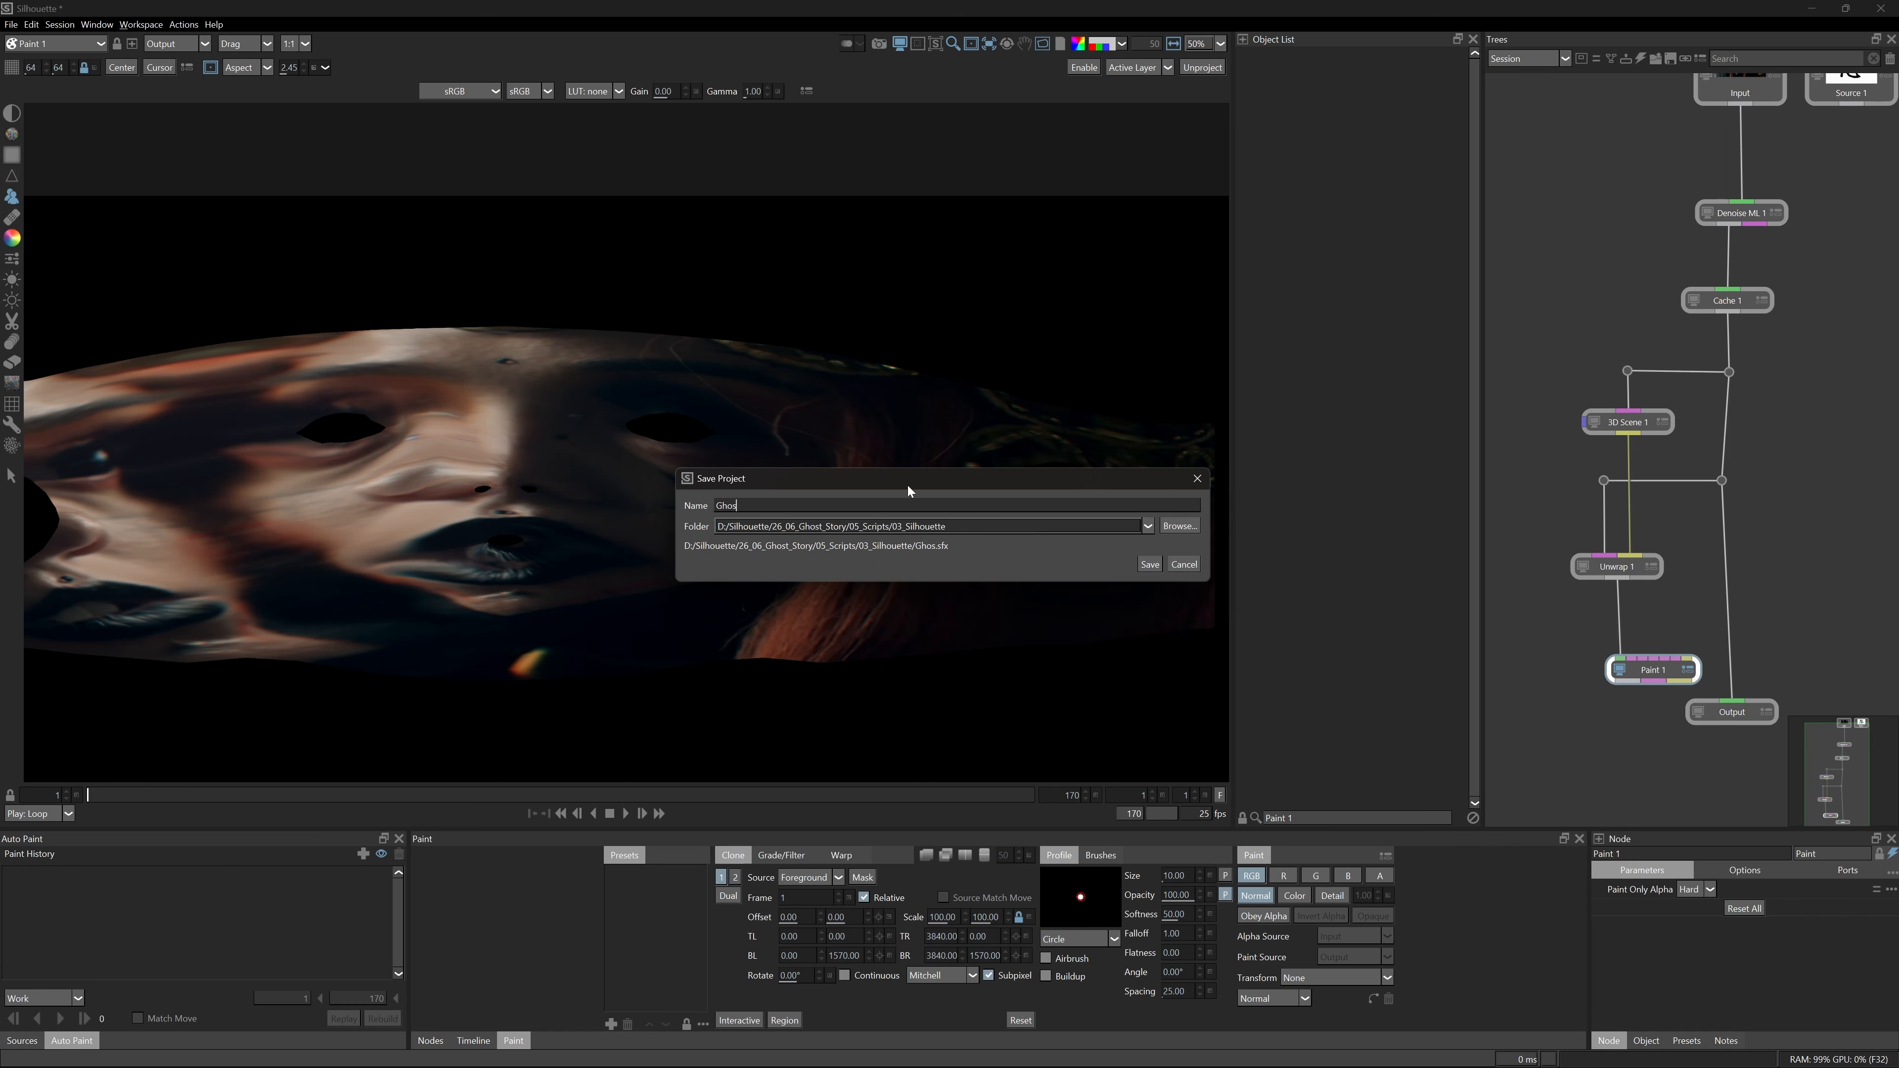
pyautogui.write('__Comp_v01')
pyautogui.click(1149, 564)
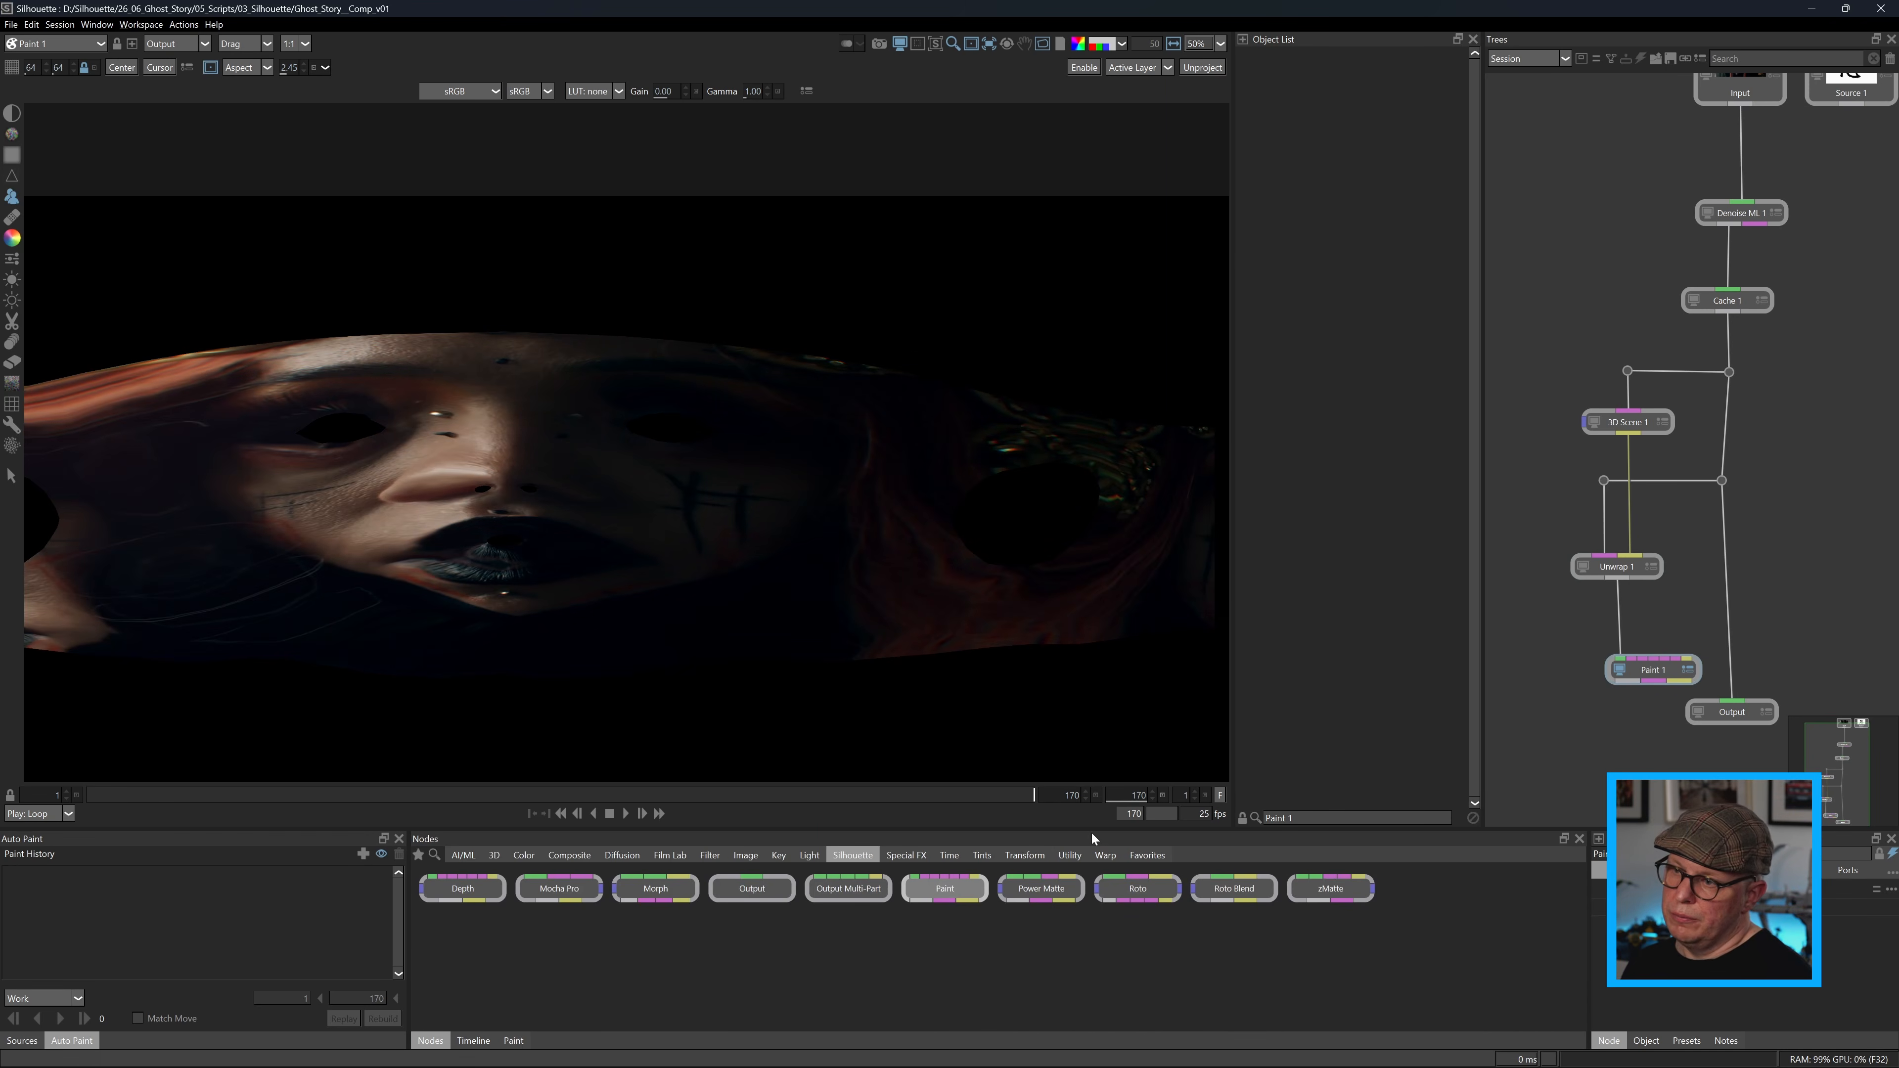
# Set the brush softness to 100 and clone skin over the lower part of the left vertical cheek marking on frame 170.
pyautogui.scroll(8, 803, 665)
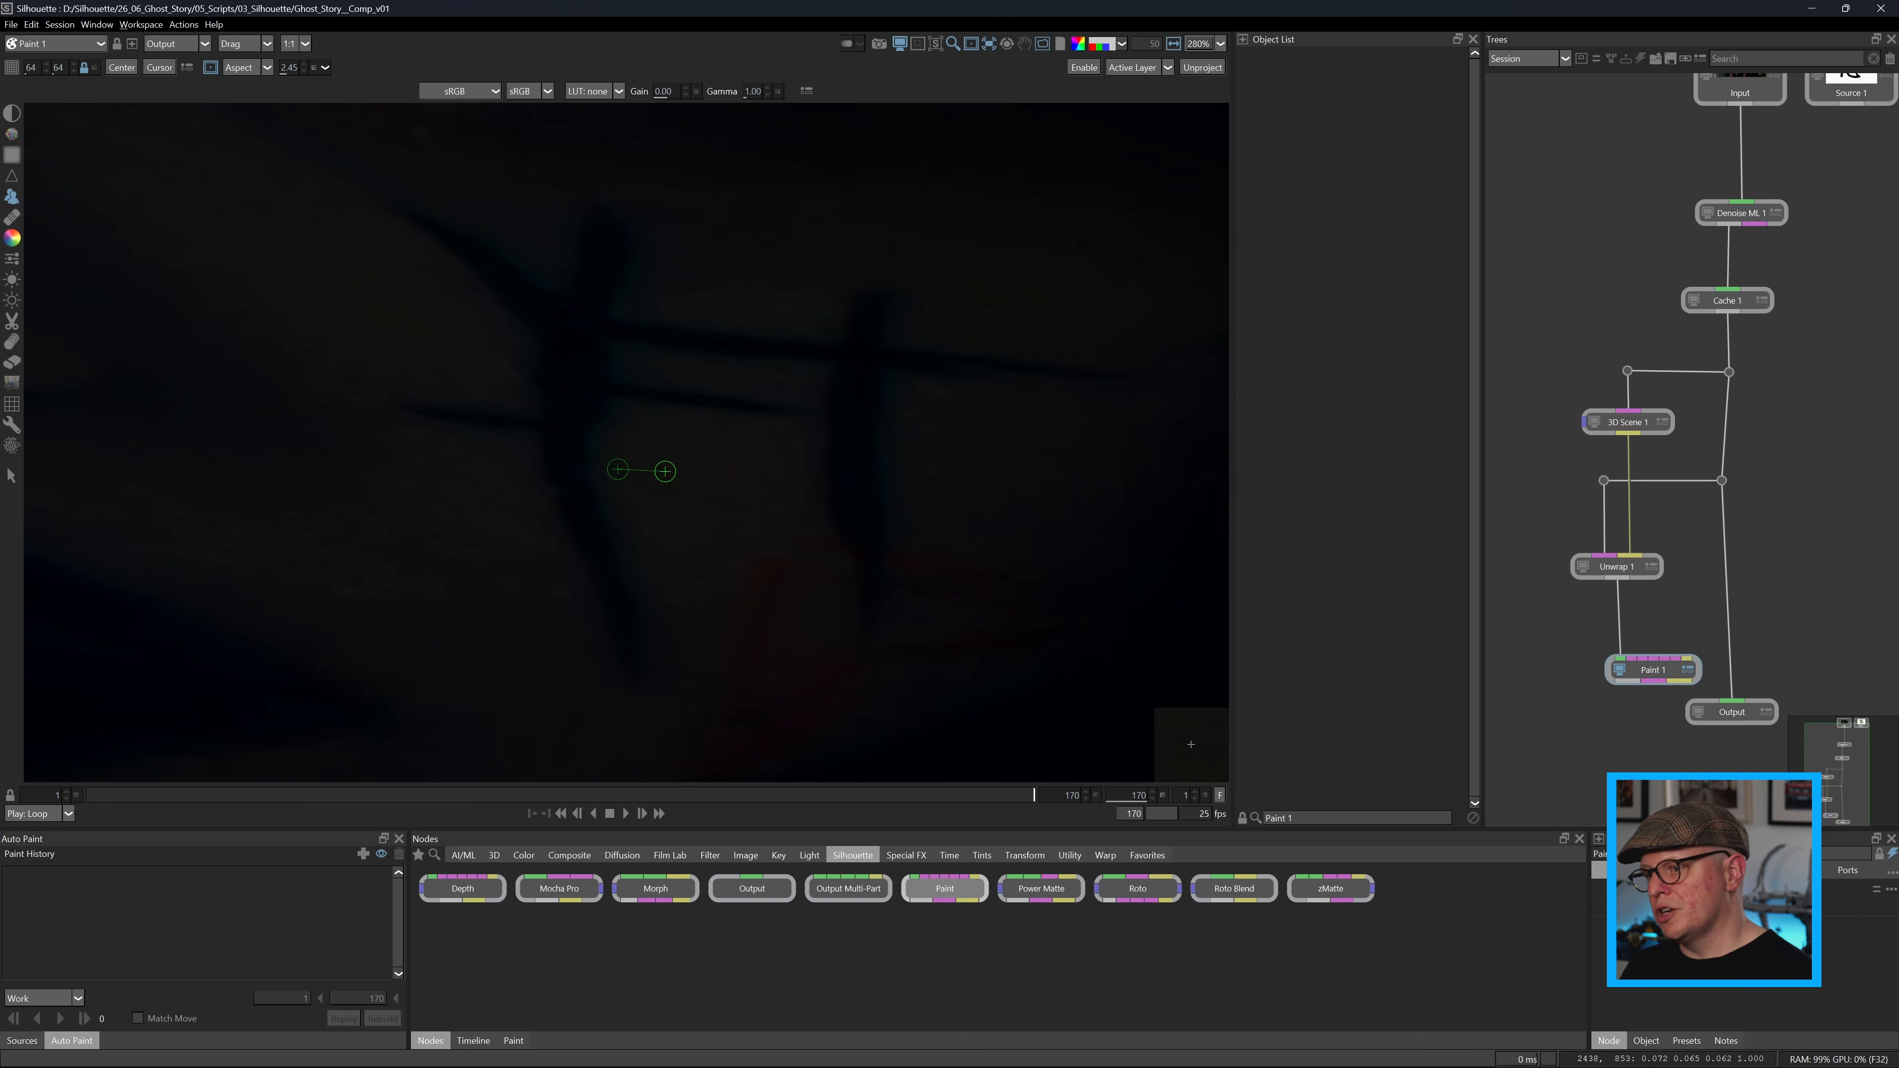
pyautogui.click(515, 1041)
pyautogui.moveTo(548, 477); pyautogui.dragTo(573, 535)
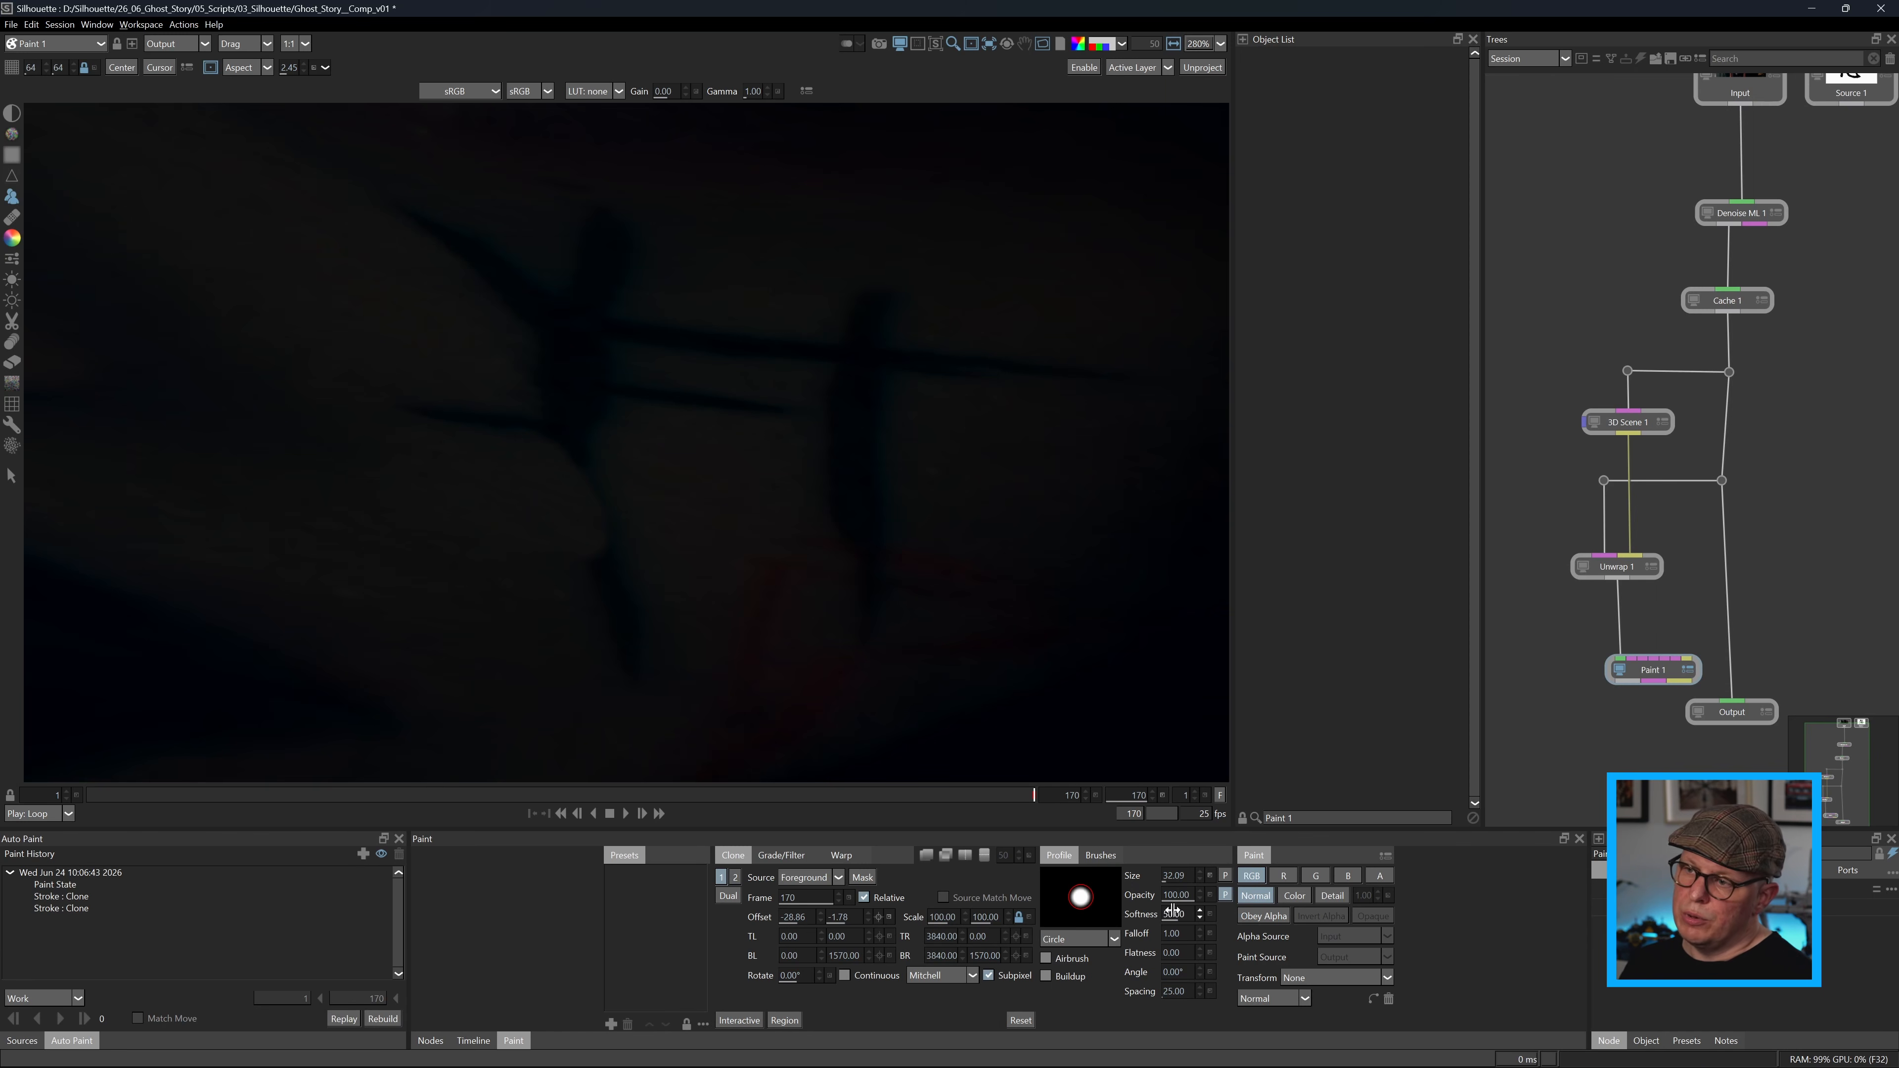
pyautogui.moveTo(1224, 912); pyautogui.dragTo(1228, 911)
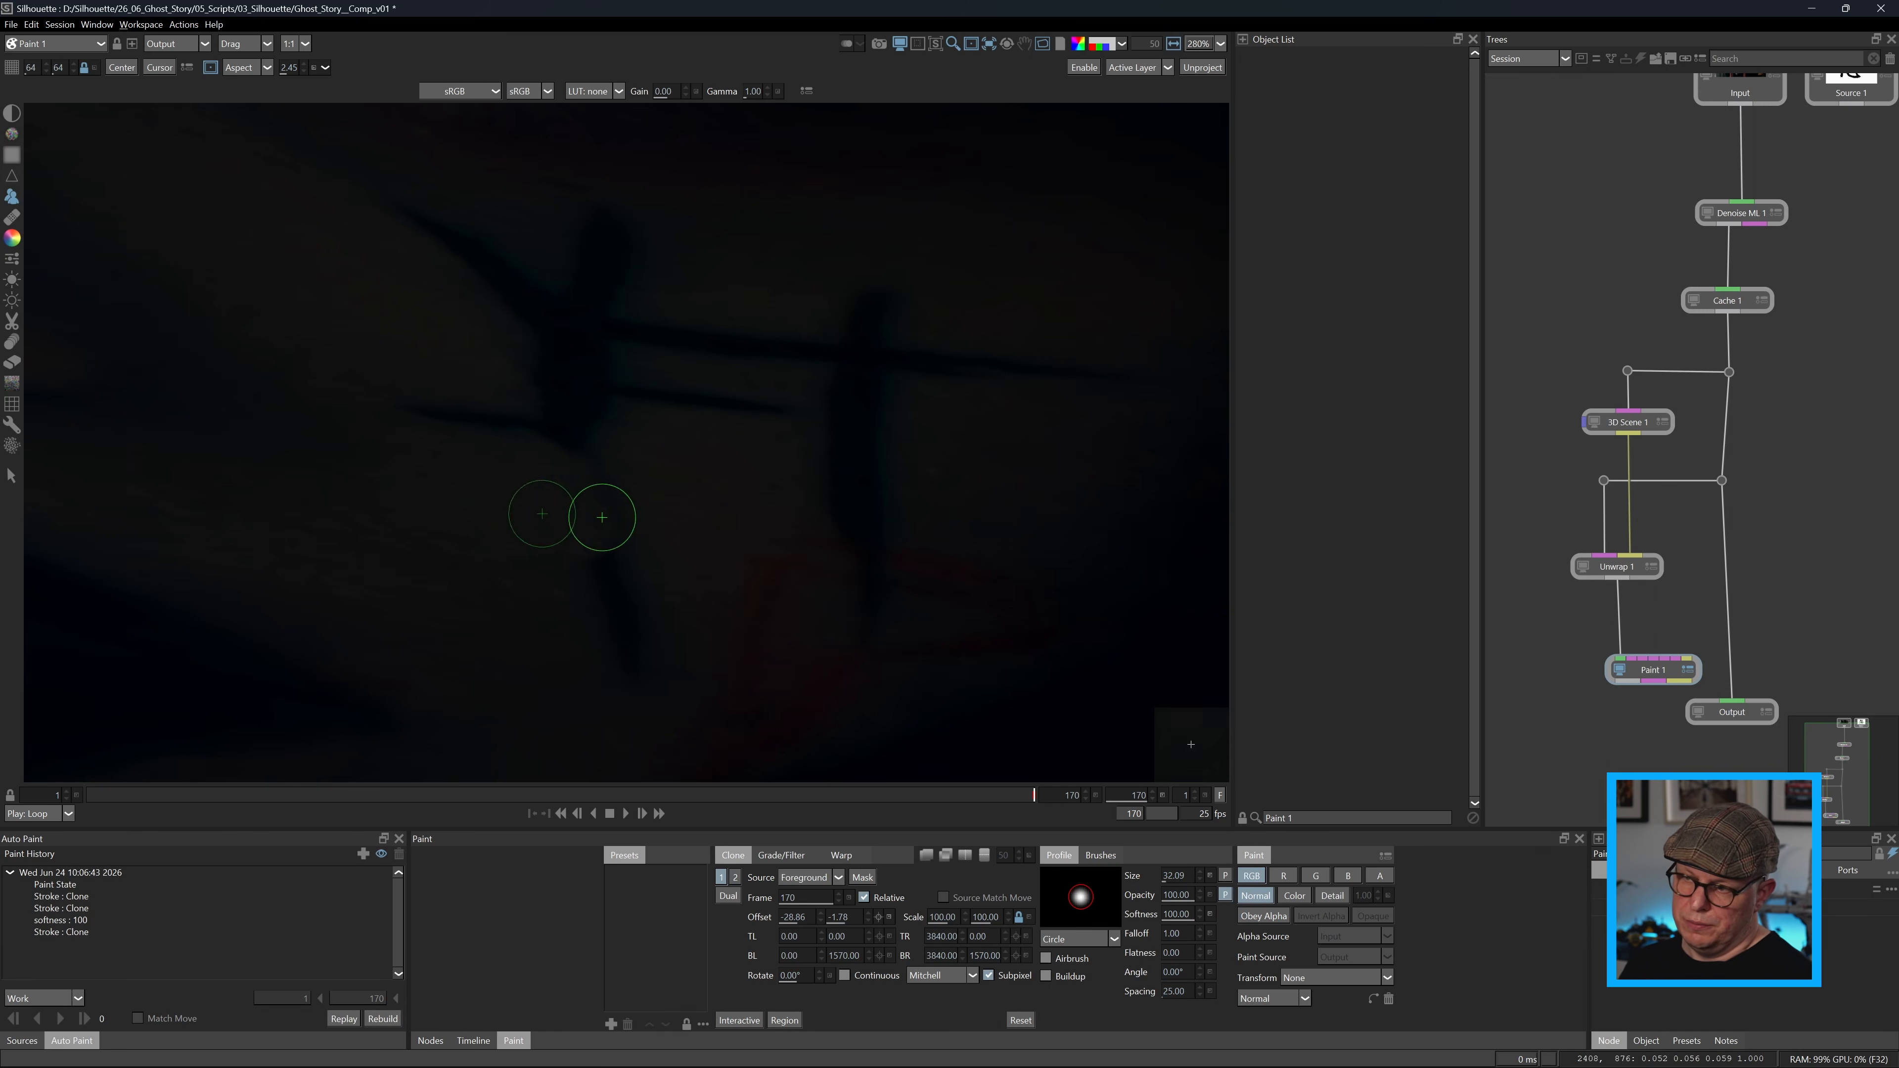
pyautogui.moveTo(602, 518); pyautogui.dragTo(631, 651)
pyautogui.moveTo(544, 583)
pyautogui.mouseDown()
pyautogui.moveTo(617, 499)
pyautogui.moveTo(580, 426)
pyautogui.mouseUp()
# Set the clone source to Output and clone skin over the remaining dark strokes of the cheek marking.
pyautogui.click(811, 877)
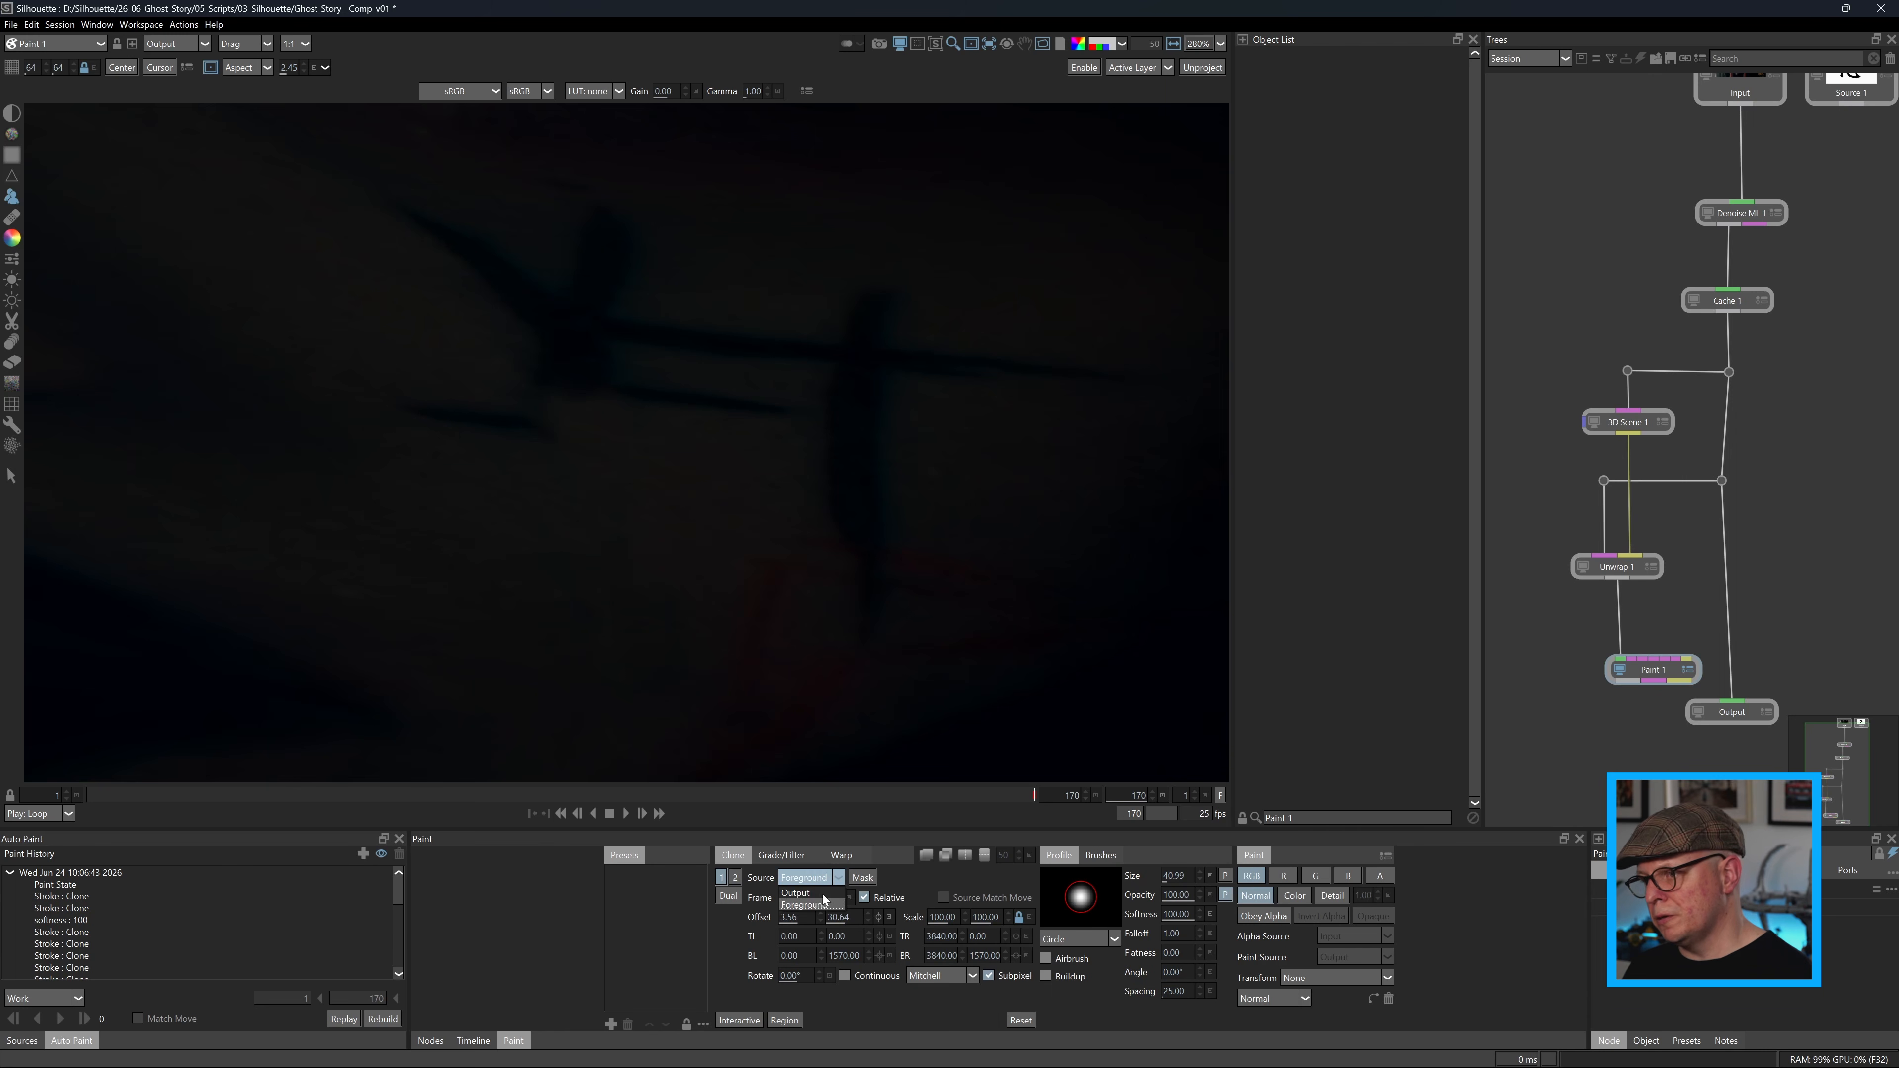
pyautogui.moveTo(580, 396); pyautogui.dragTo(699, 403)
pyautogui.scroll(-3, 700, 419)
pyautogui.moveTo(508, 437); pyautogui.dragTo(613, 383)
pyautogui.moveTo(524, 431)
pyautogui.mouseDown()
pyautogui.moveTo(478, 470)
pyautogui.moveTo(732, 470)
pyautogui.moveTo(751, 505)
pyautogui.mouseUp()
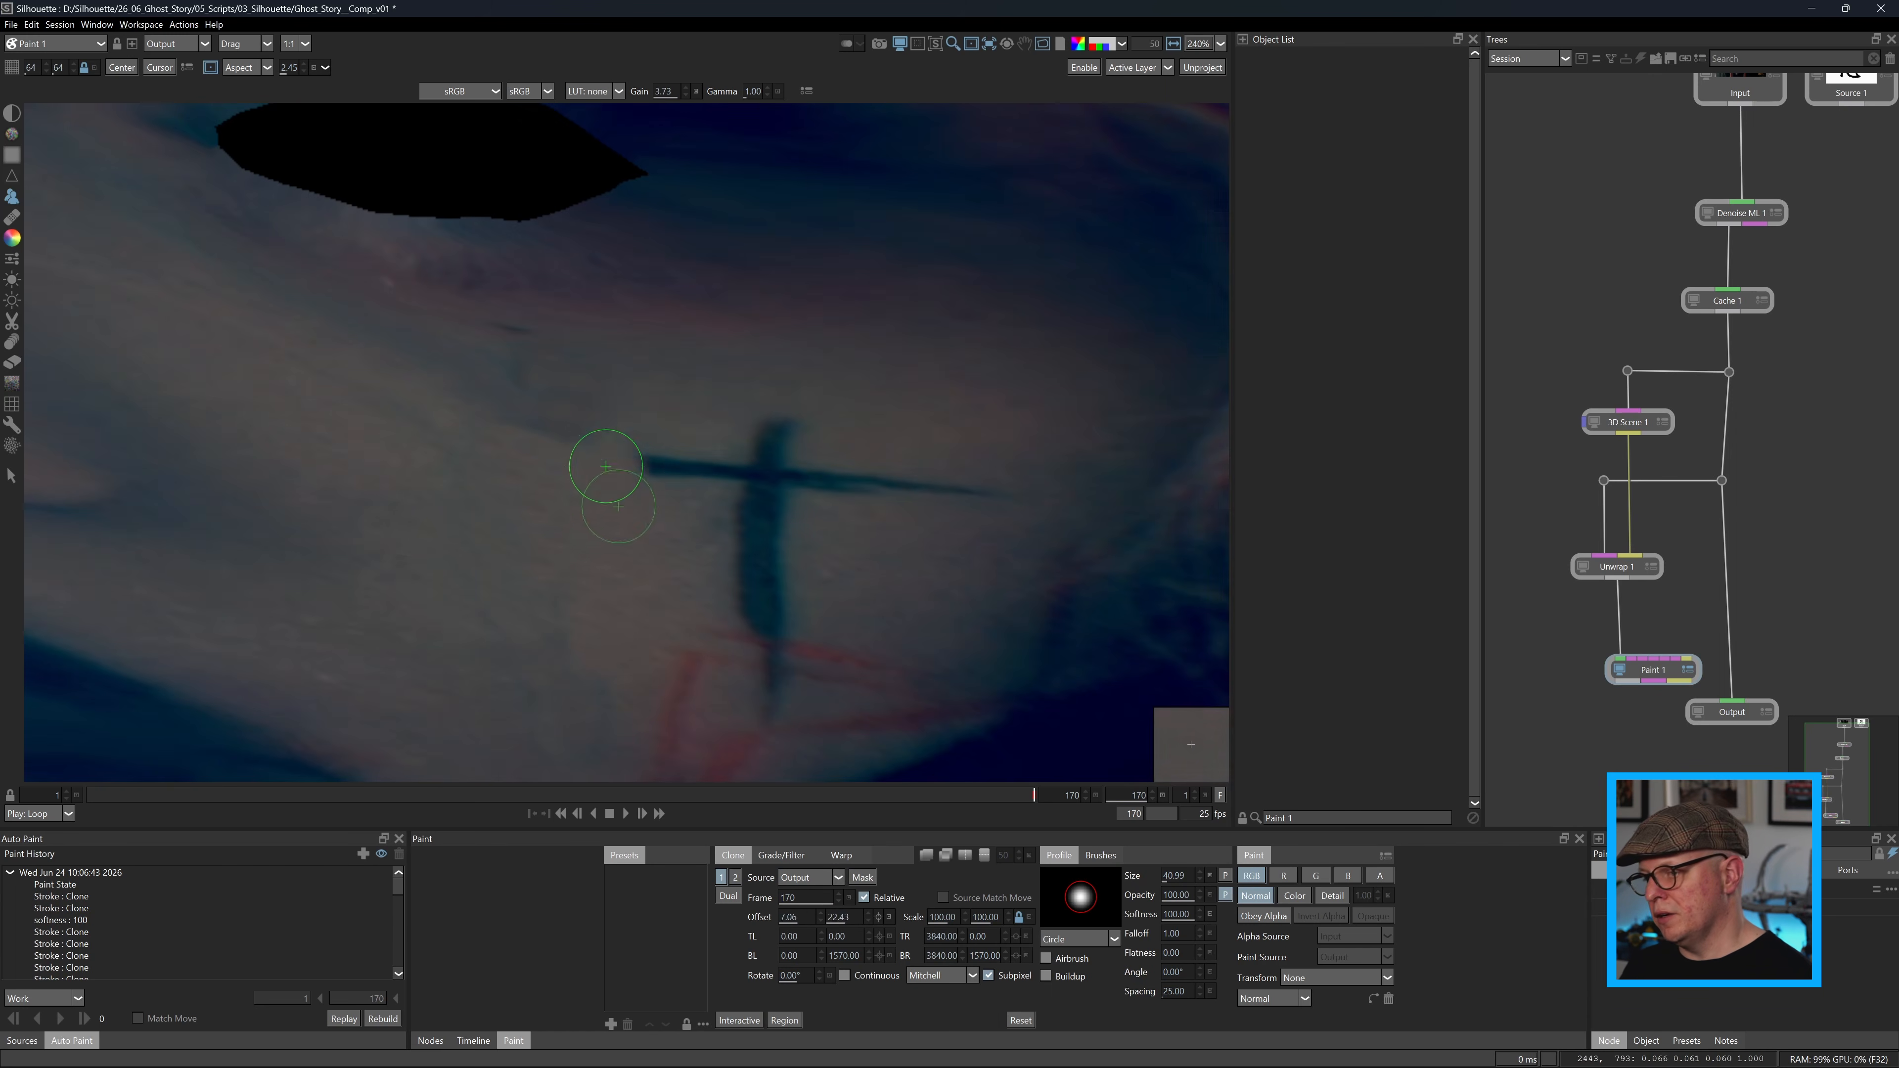
pyautogui.moveTo(794, 465); pyautogui.dragTo(958, 474)
pyautogui.moveTo(752, 547); pyautogui.dragTo(793, 610)
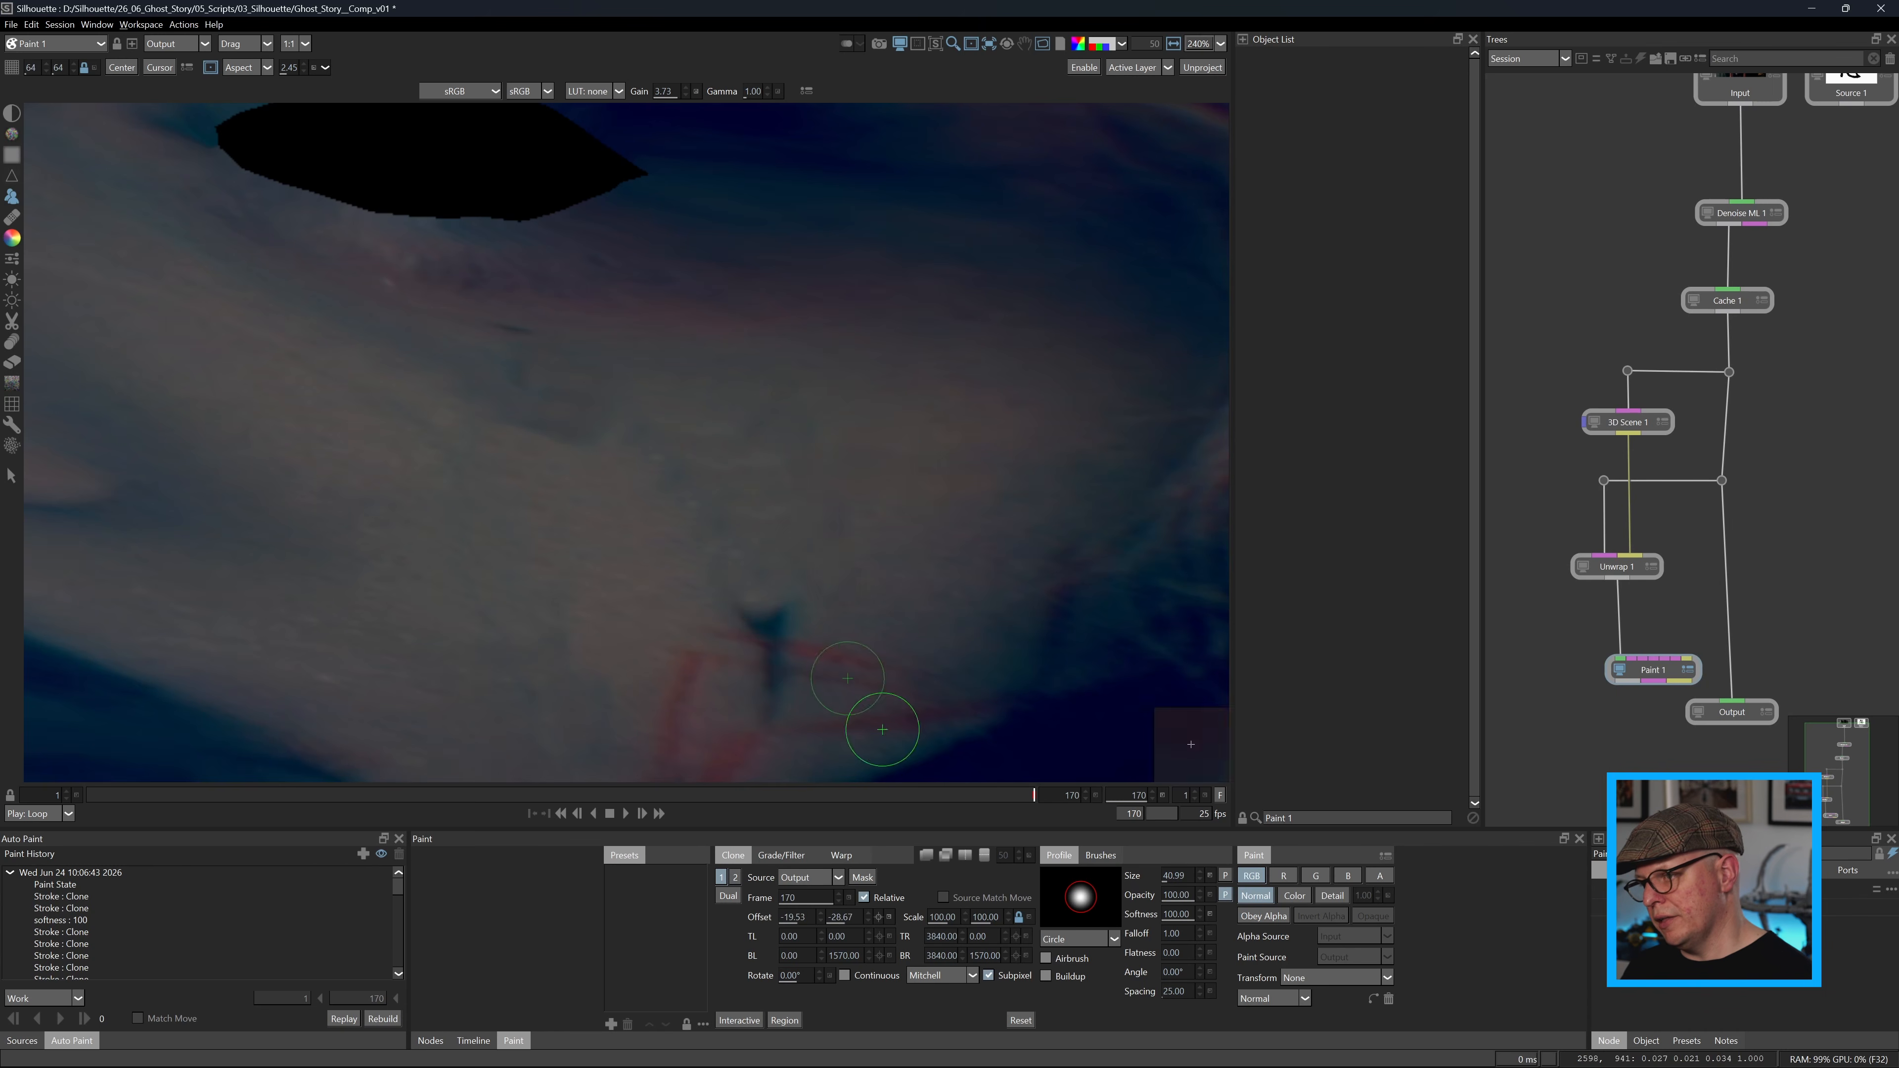
# Clone skin over the leftover dark traces beside the red cheek marks with a brush size of about 20.
pyautogui.moveTo(883, 732); pyautogui.dragTo(895, 609)
pyautogui.scroll(3, 860, 539)
pyautogui.keyDown('shift'); pyautogui.click(851, 525); pyautogui.keyUp('shift')
pyautogui.moveTo(759, 467); pyautogui.dragTo(770, 627)
pyautogui.keyDown('shift'); pyautogui.click(776, 567); pyautogui.keyUp('shift')
pyautogui.scroll(-4, 730, 577)
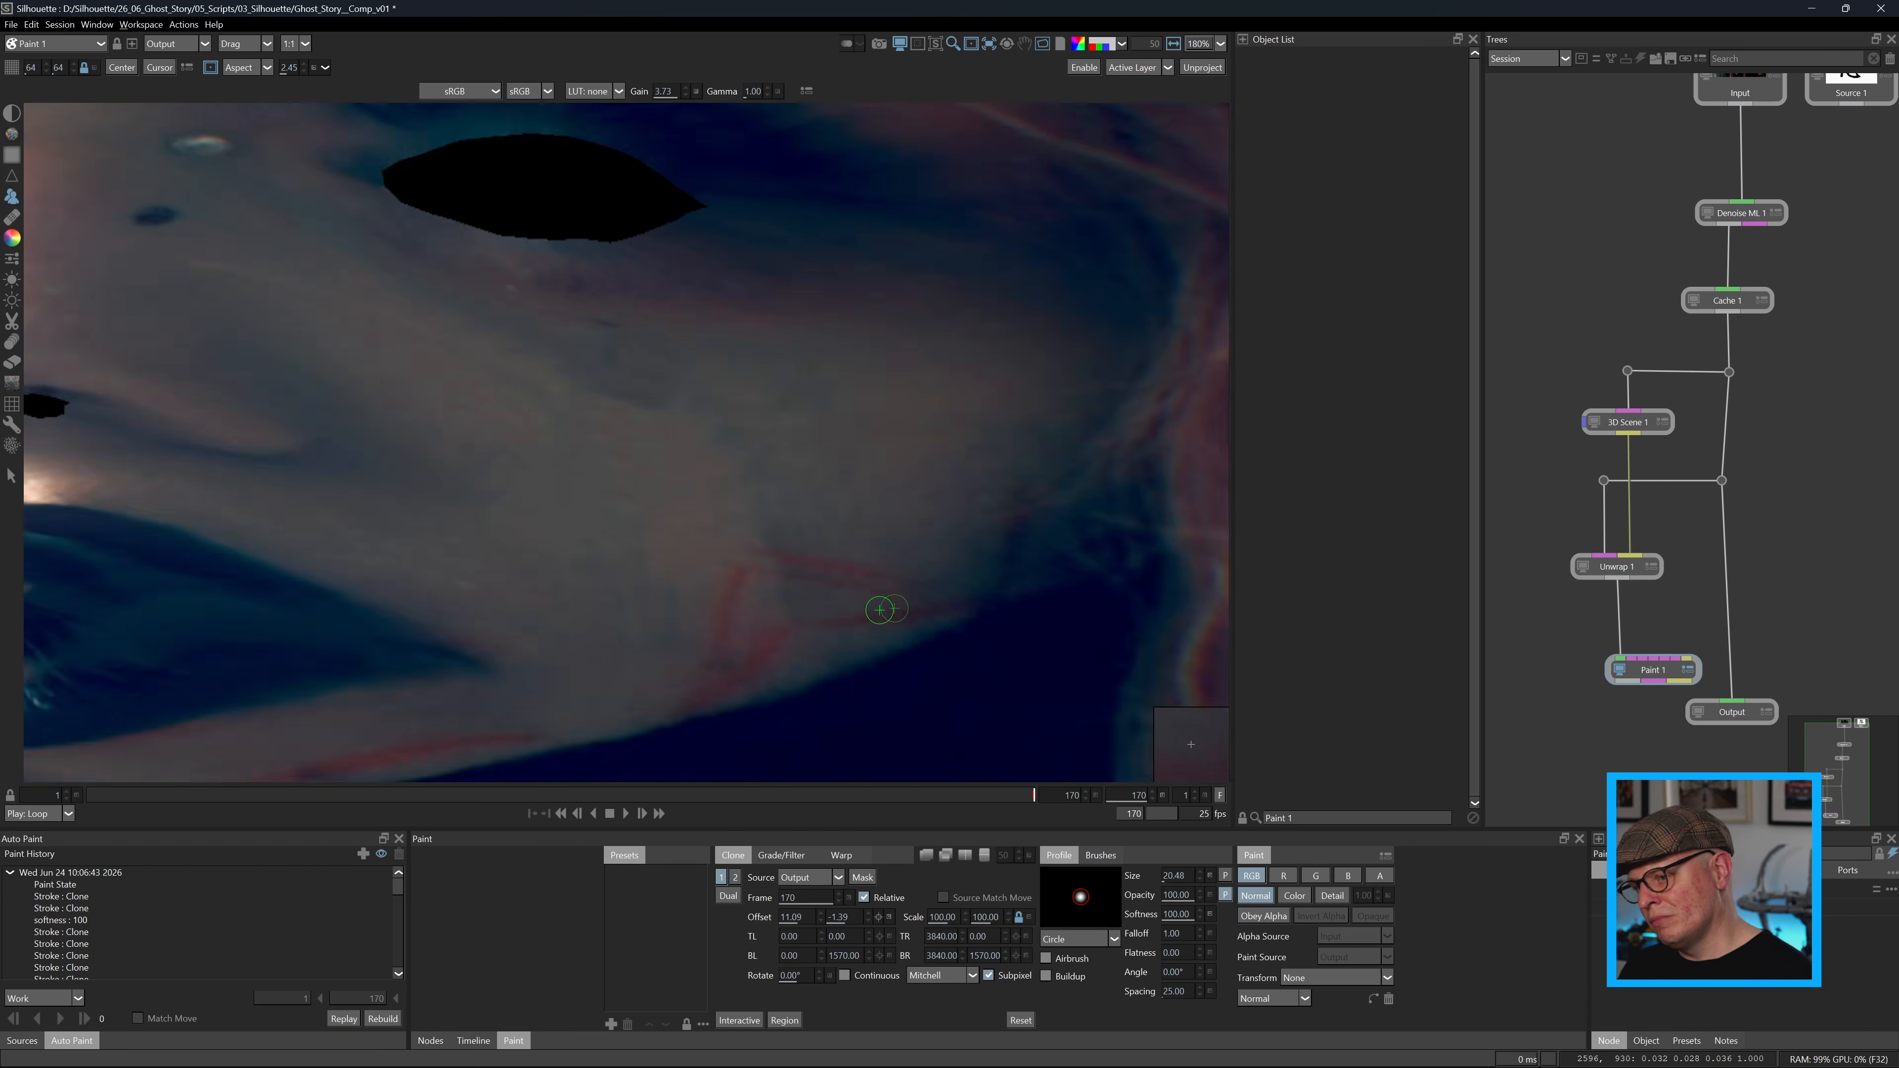
# Blend the leftover dark trace beneath the pale eye into the skin with the Drag brush.
pyautogui.scroll(2, 443, 383)
pyautogui.click(11, 342)
pyautogui.moveTo(536, 335); pyautogui.dragTo(589, 332)
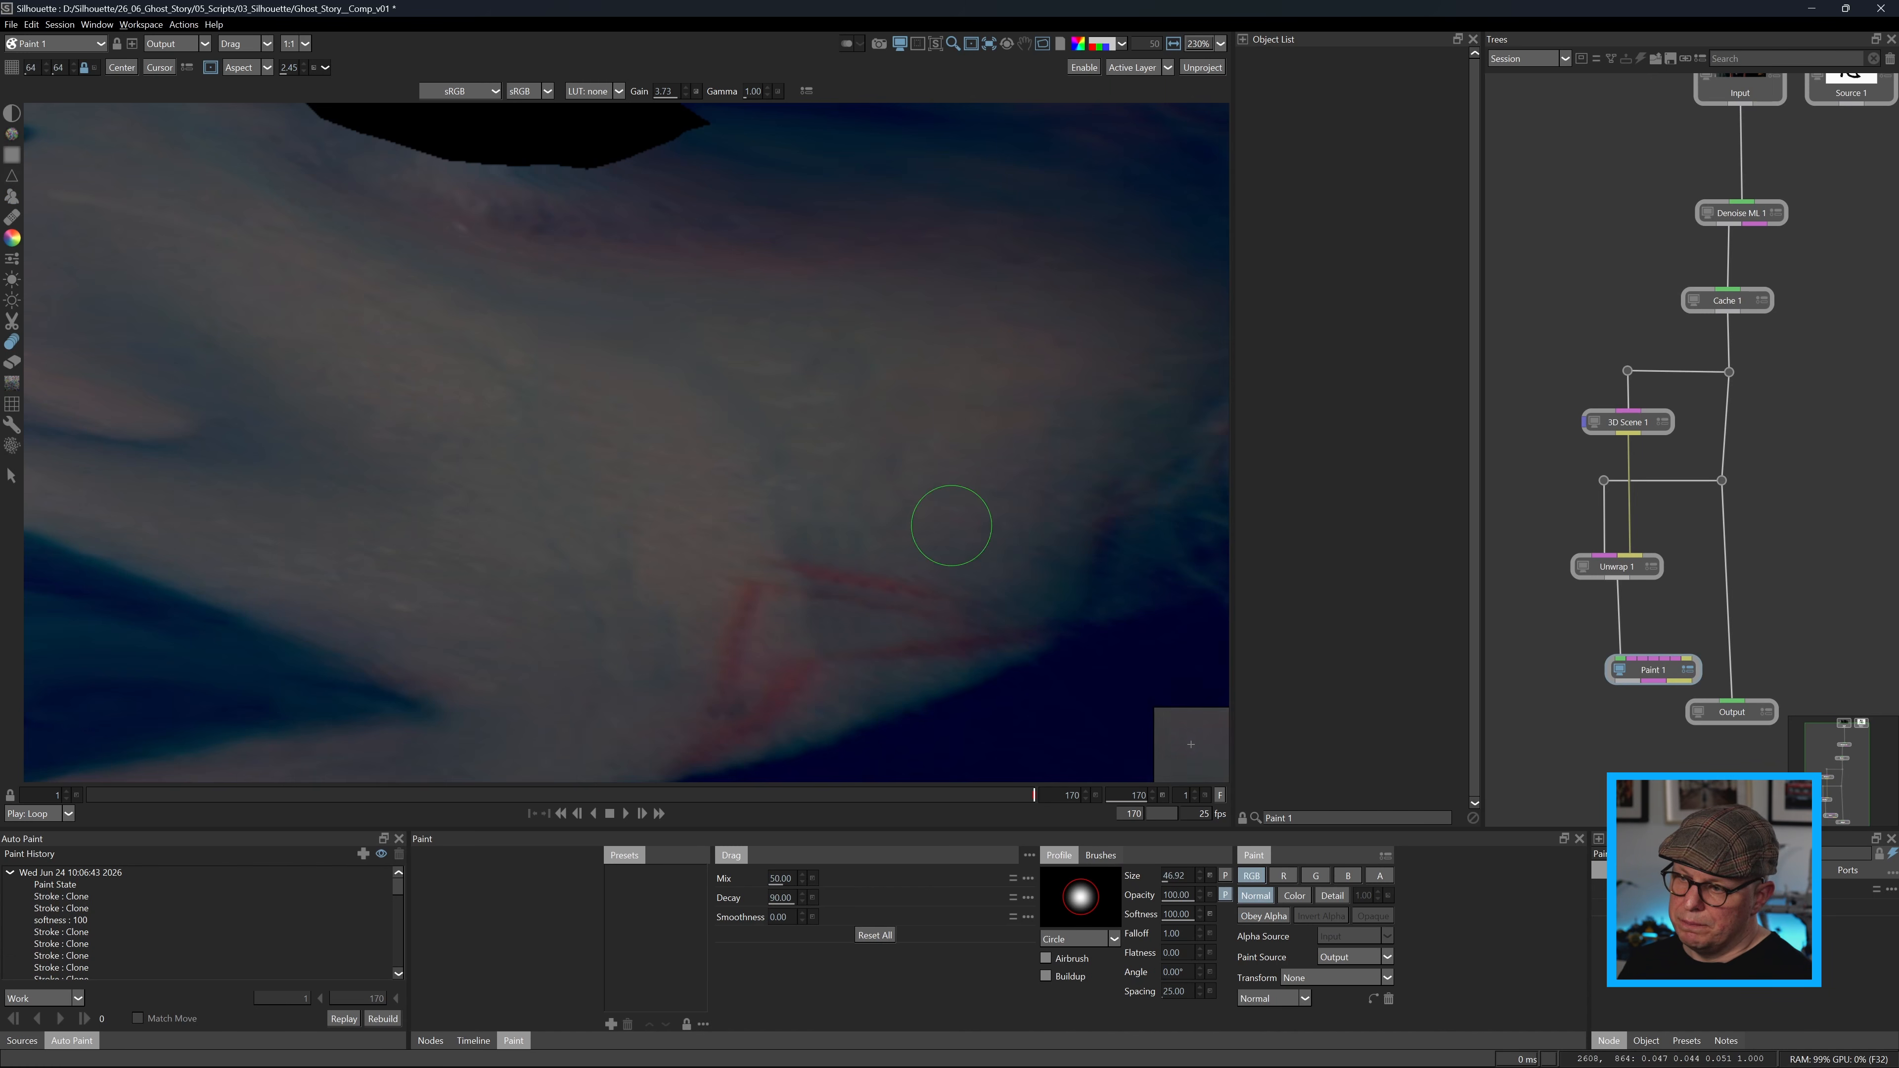
# Look at the skin's Detail layer with a value of 5, and set the Blur brush to paint on the Color layer.
pyautogui.click(1332, 896)
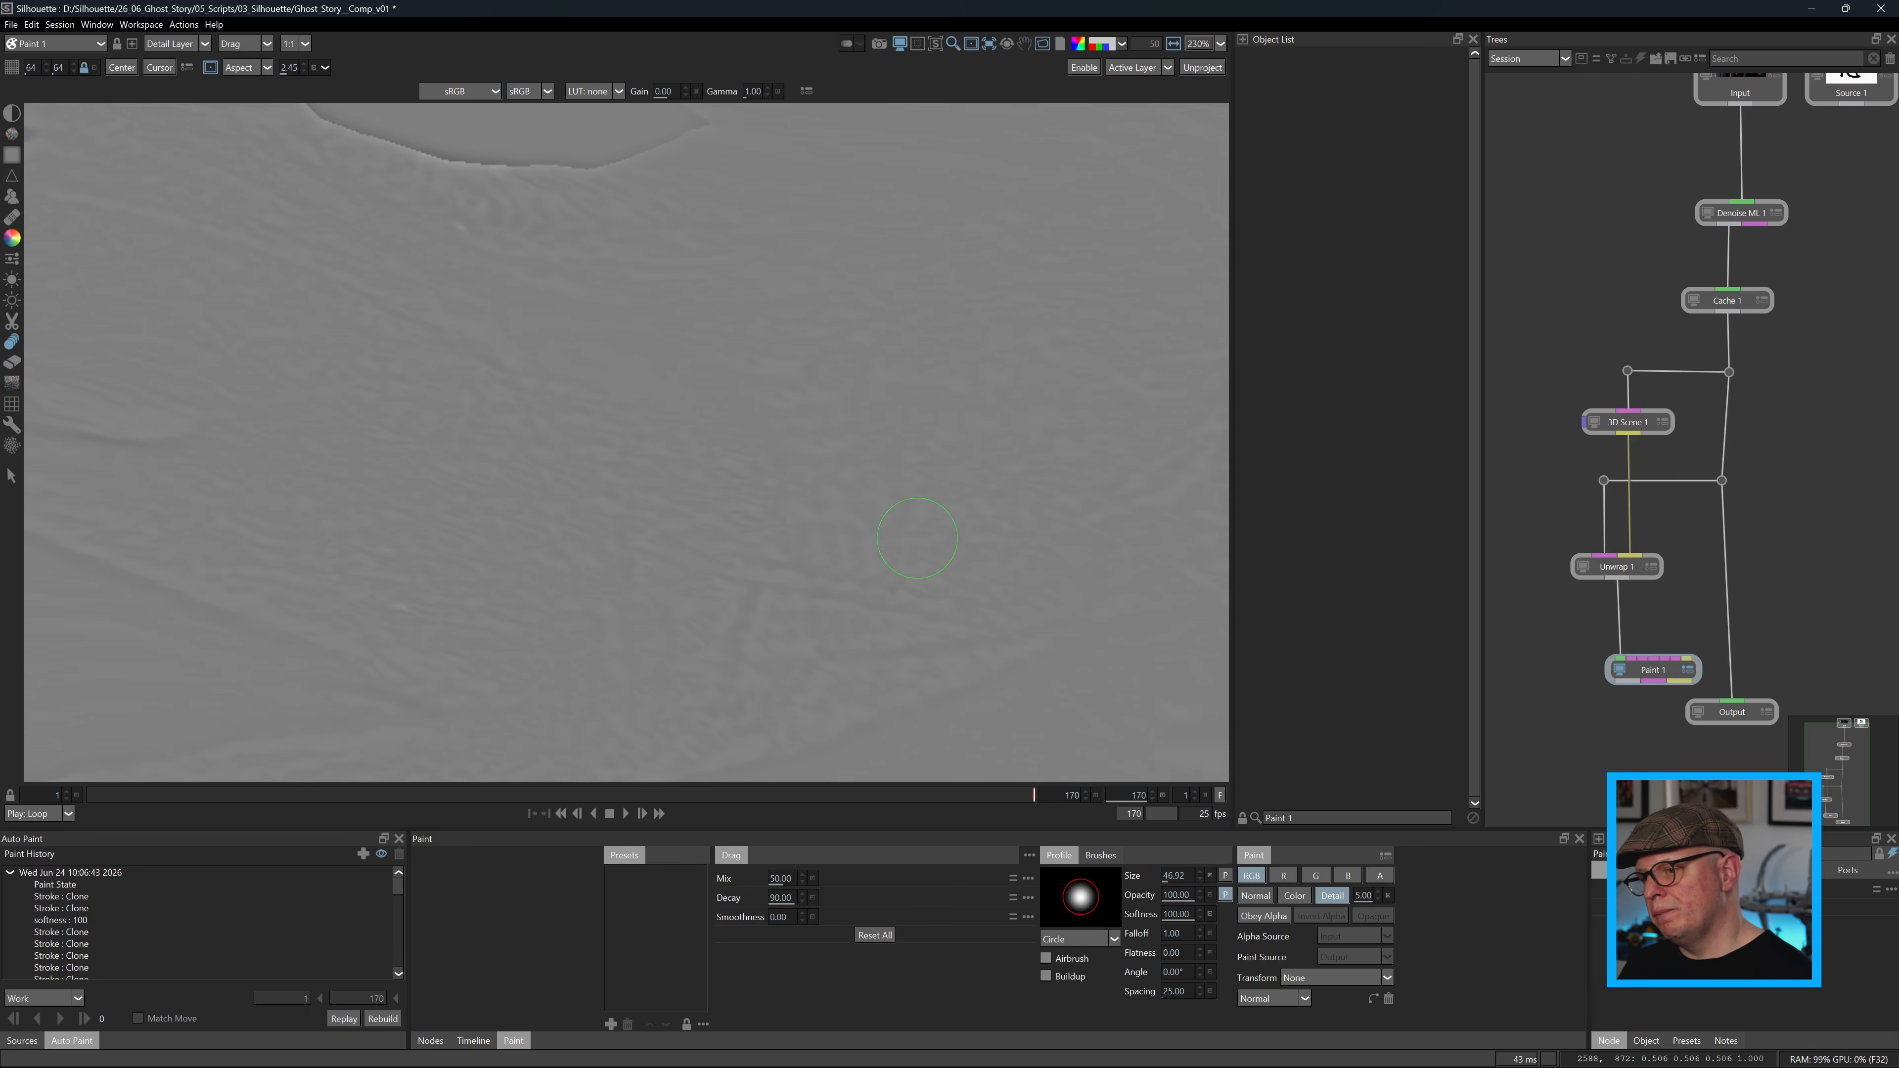
pyautogui.press('b')
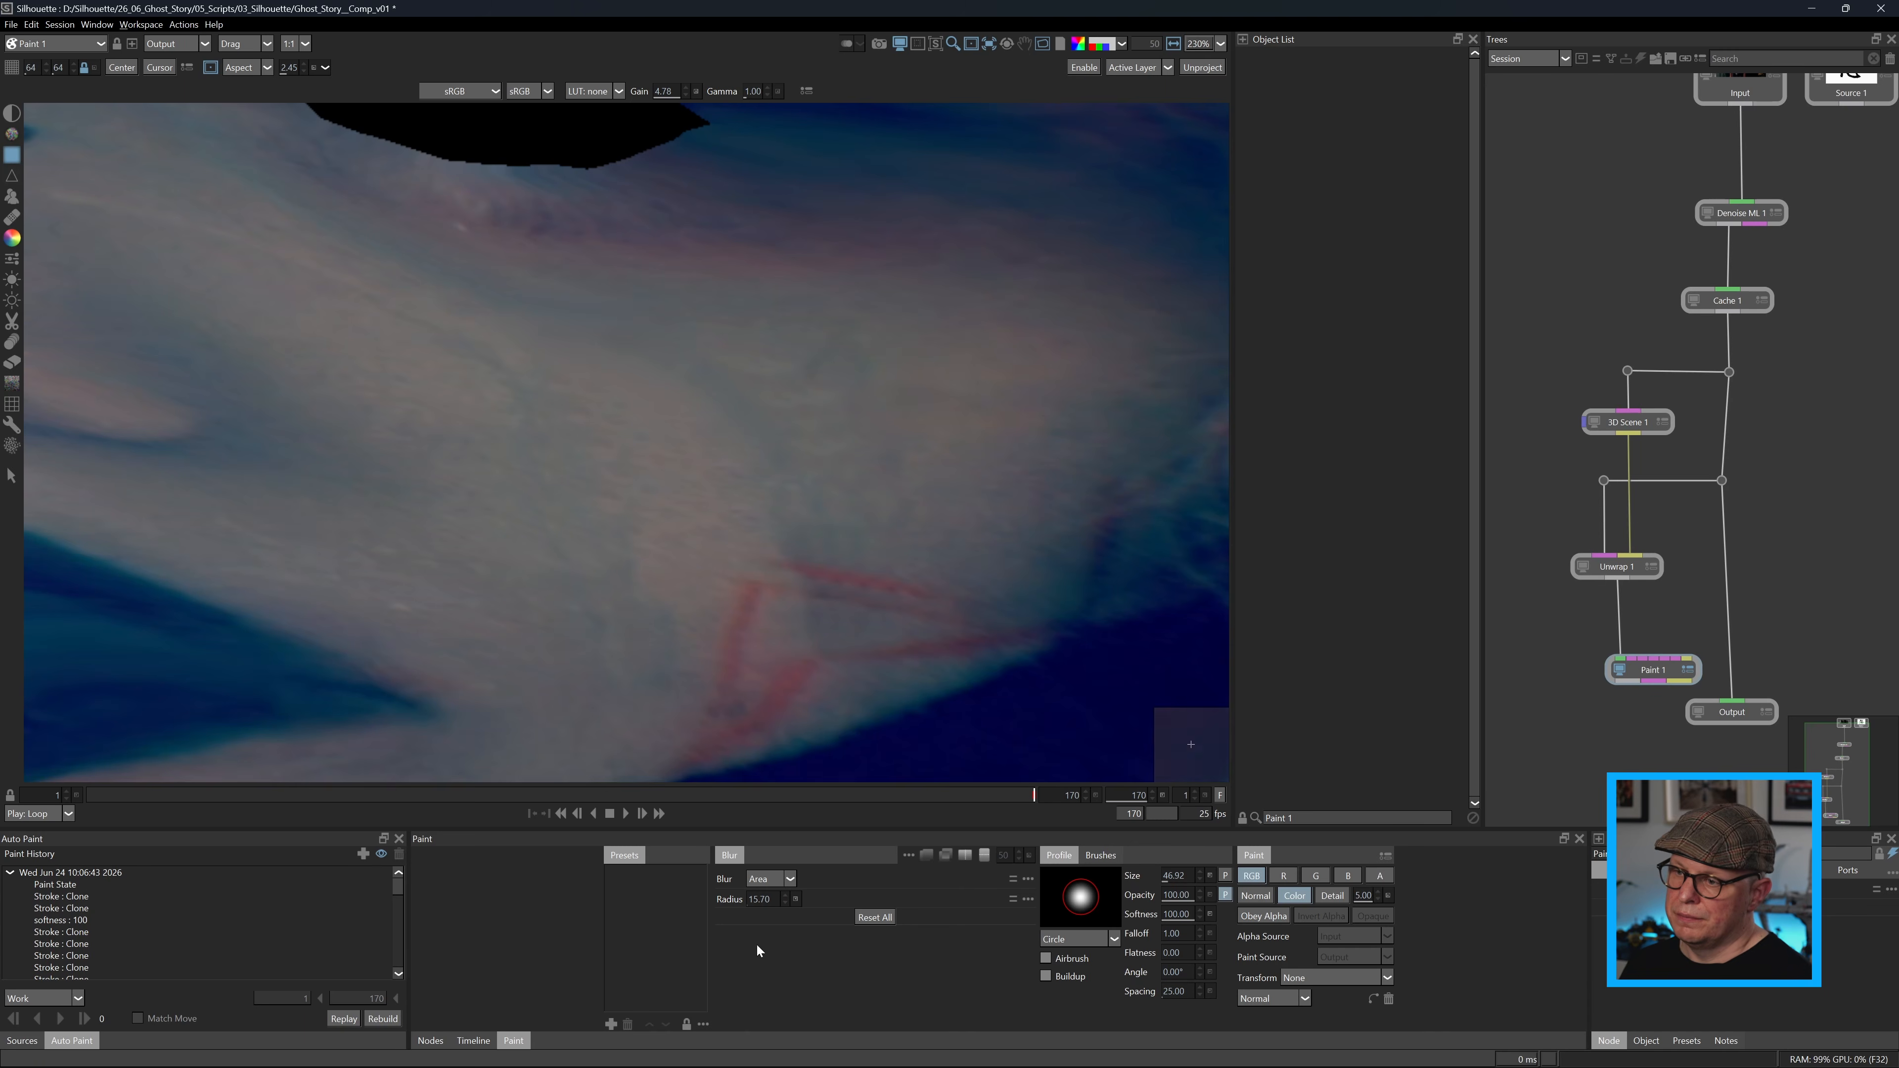
pyautogui.click(36, 1021)
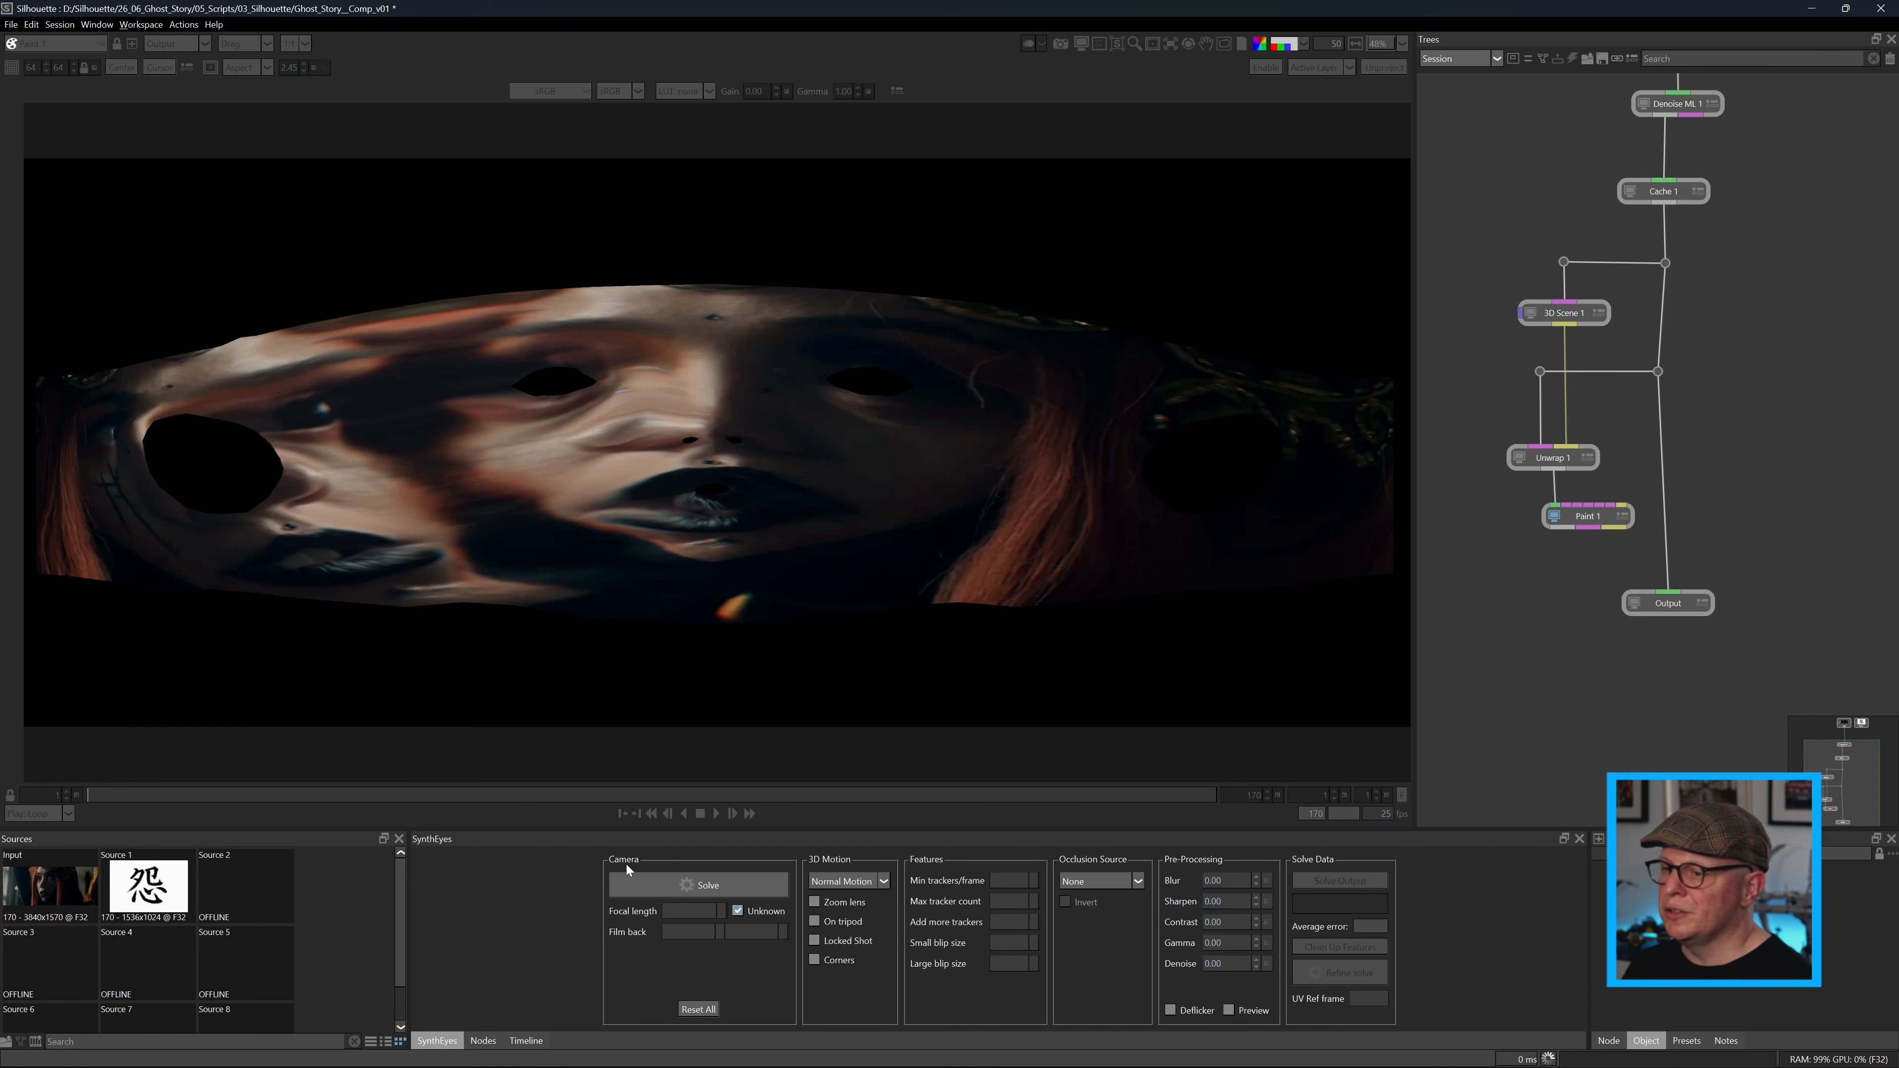
# Add a Rewrap node below Paint 1 and connect its atlas input to Paint 1's purple output.
pyautogui.click(484, 1041)
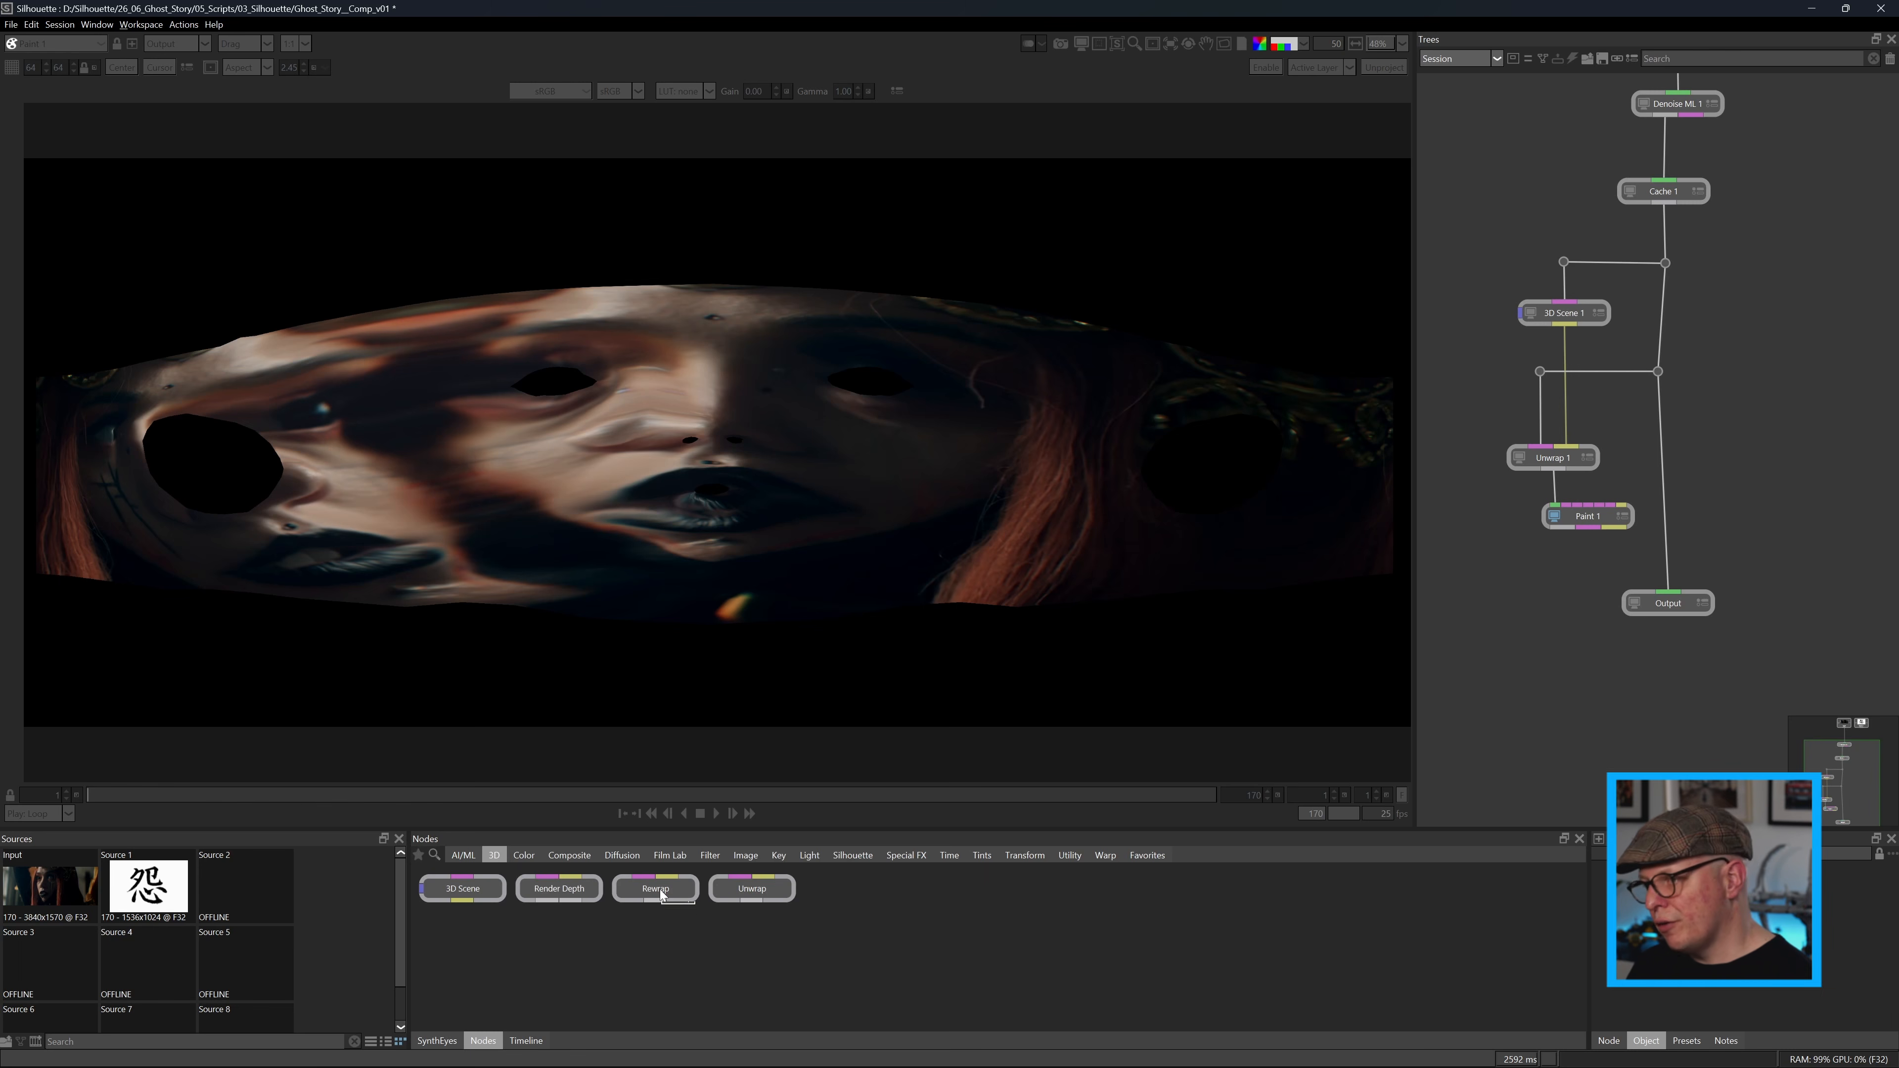
pyautogui.moveTo(660, 890)
pyautogui.mouseDown()
pyautogui.moveTo(1647, 647)
pyautogui.moveTo(1548, 644)
pyautogui.moveTo(1578, 664)
pyautogui.mouseUp()
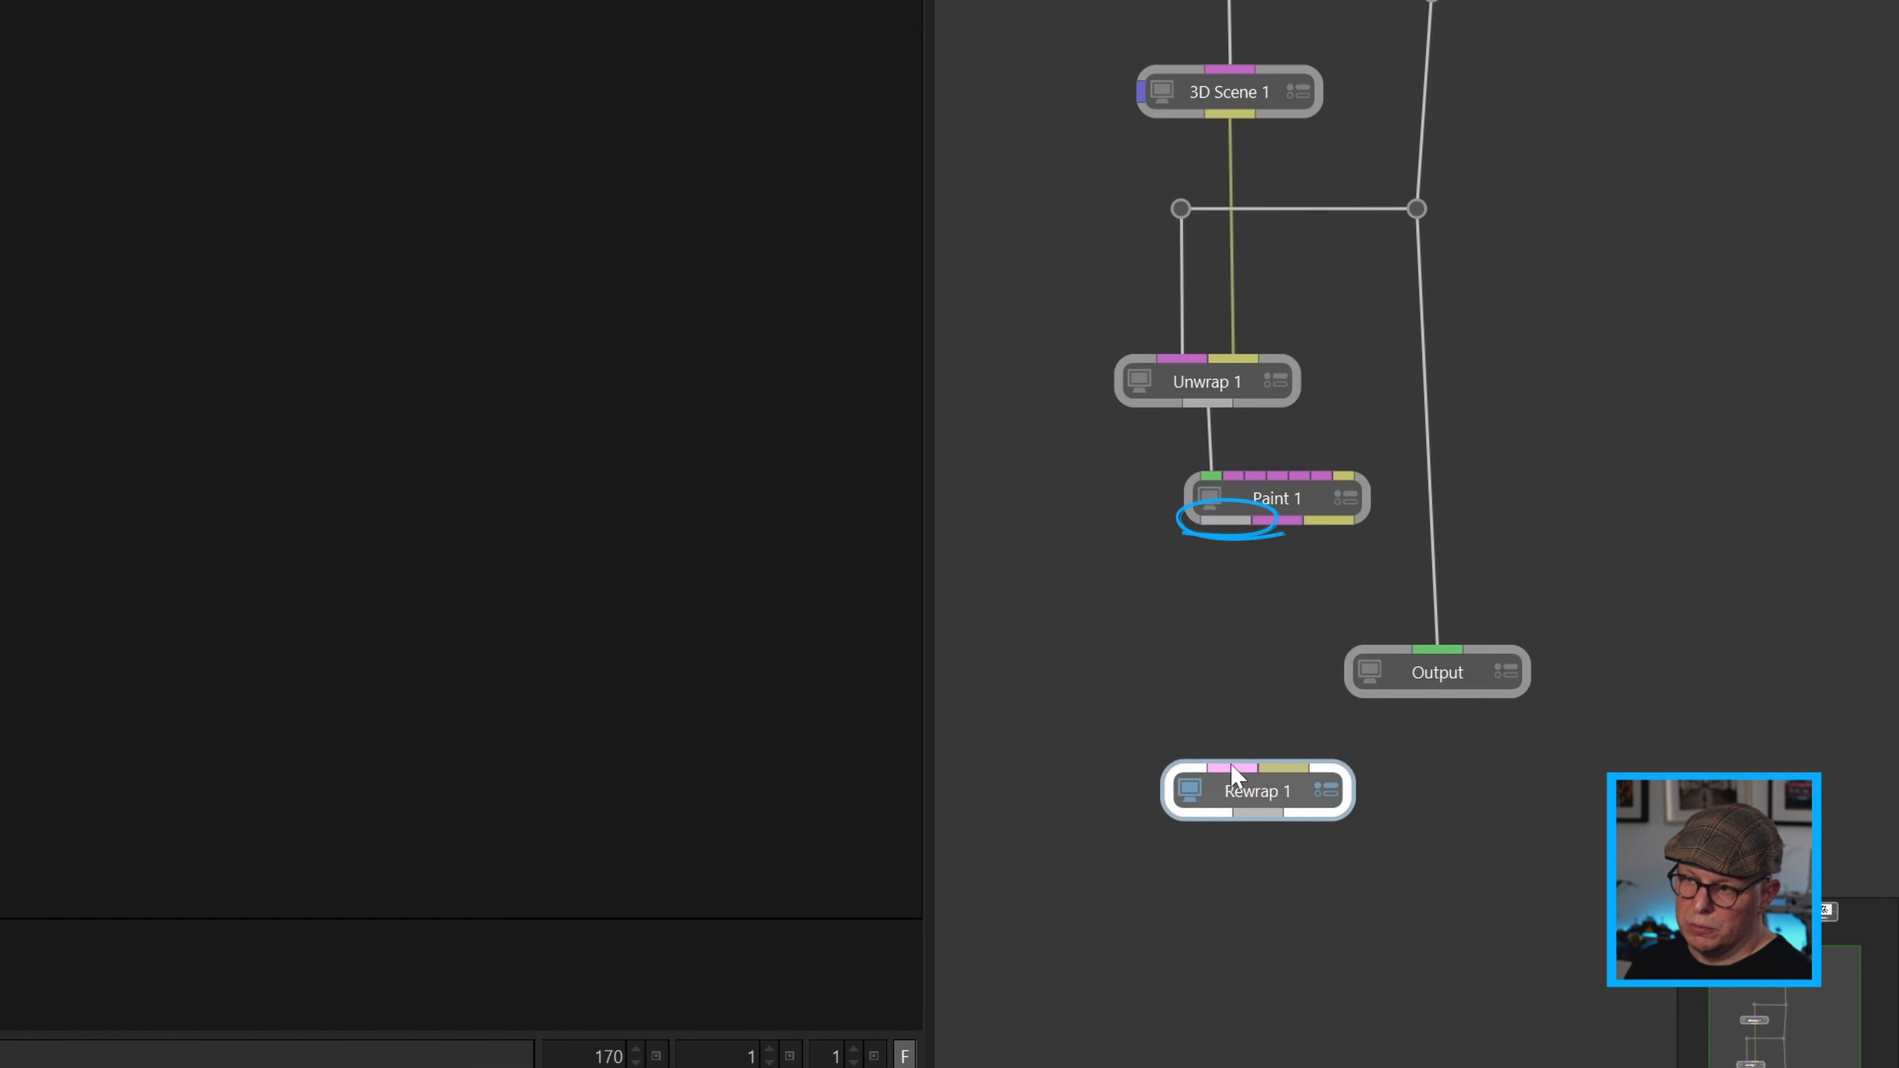
pyautogui.moveTo(1224, 666); pyautogui.dragTo(1277, 525)
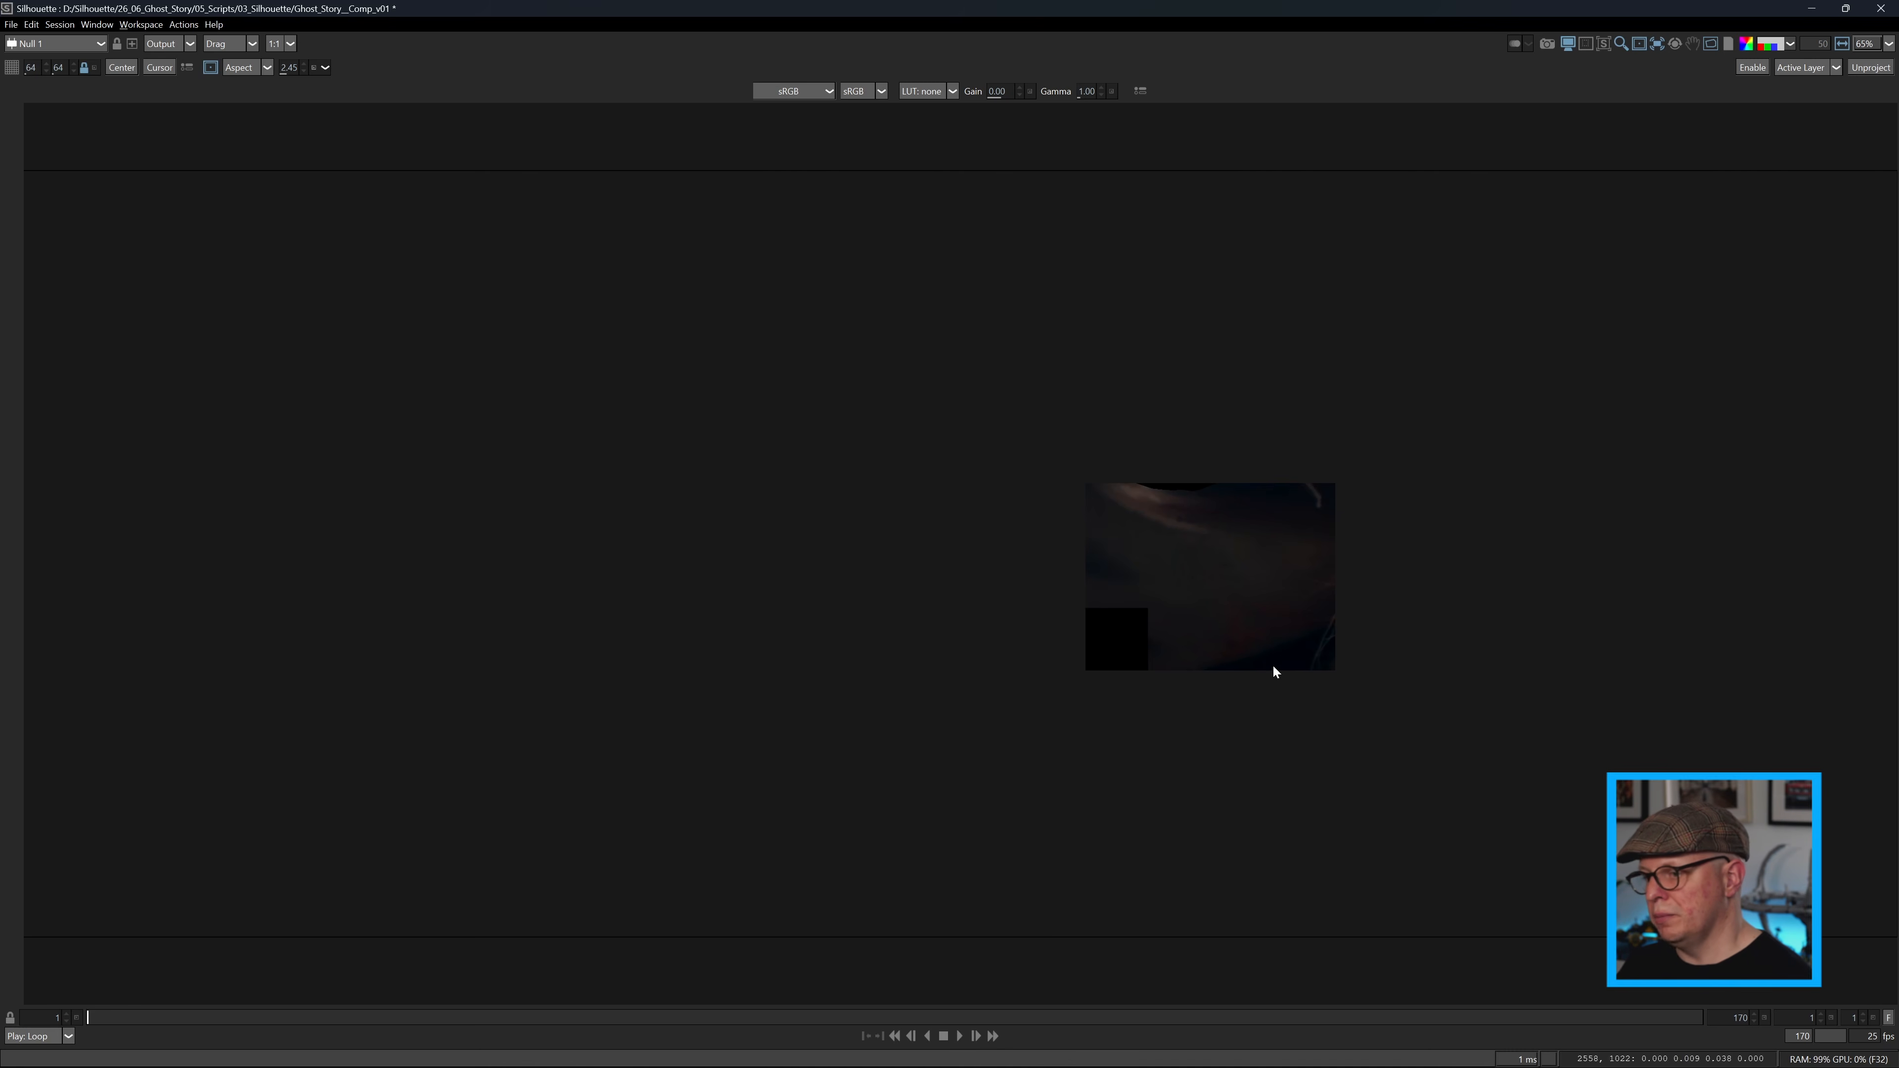
# Inspect the alpha of the painted cheek patch in the enlarged viewer, and return to the node workspace.
pyautogui.hotkey('shift', 'a')
pyautogui.press('a')
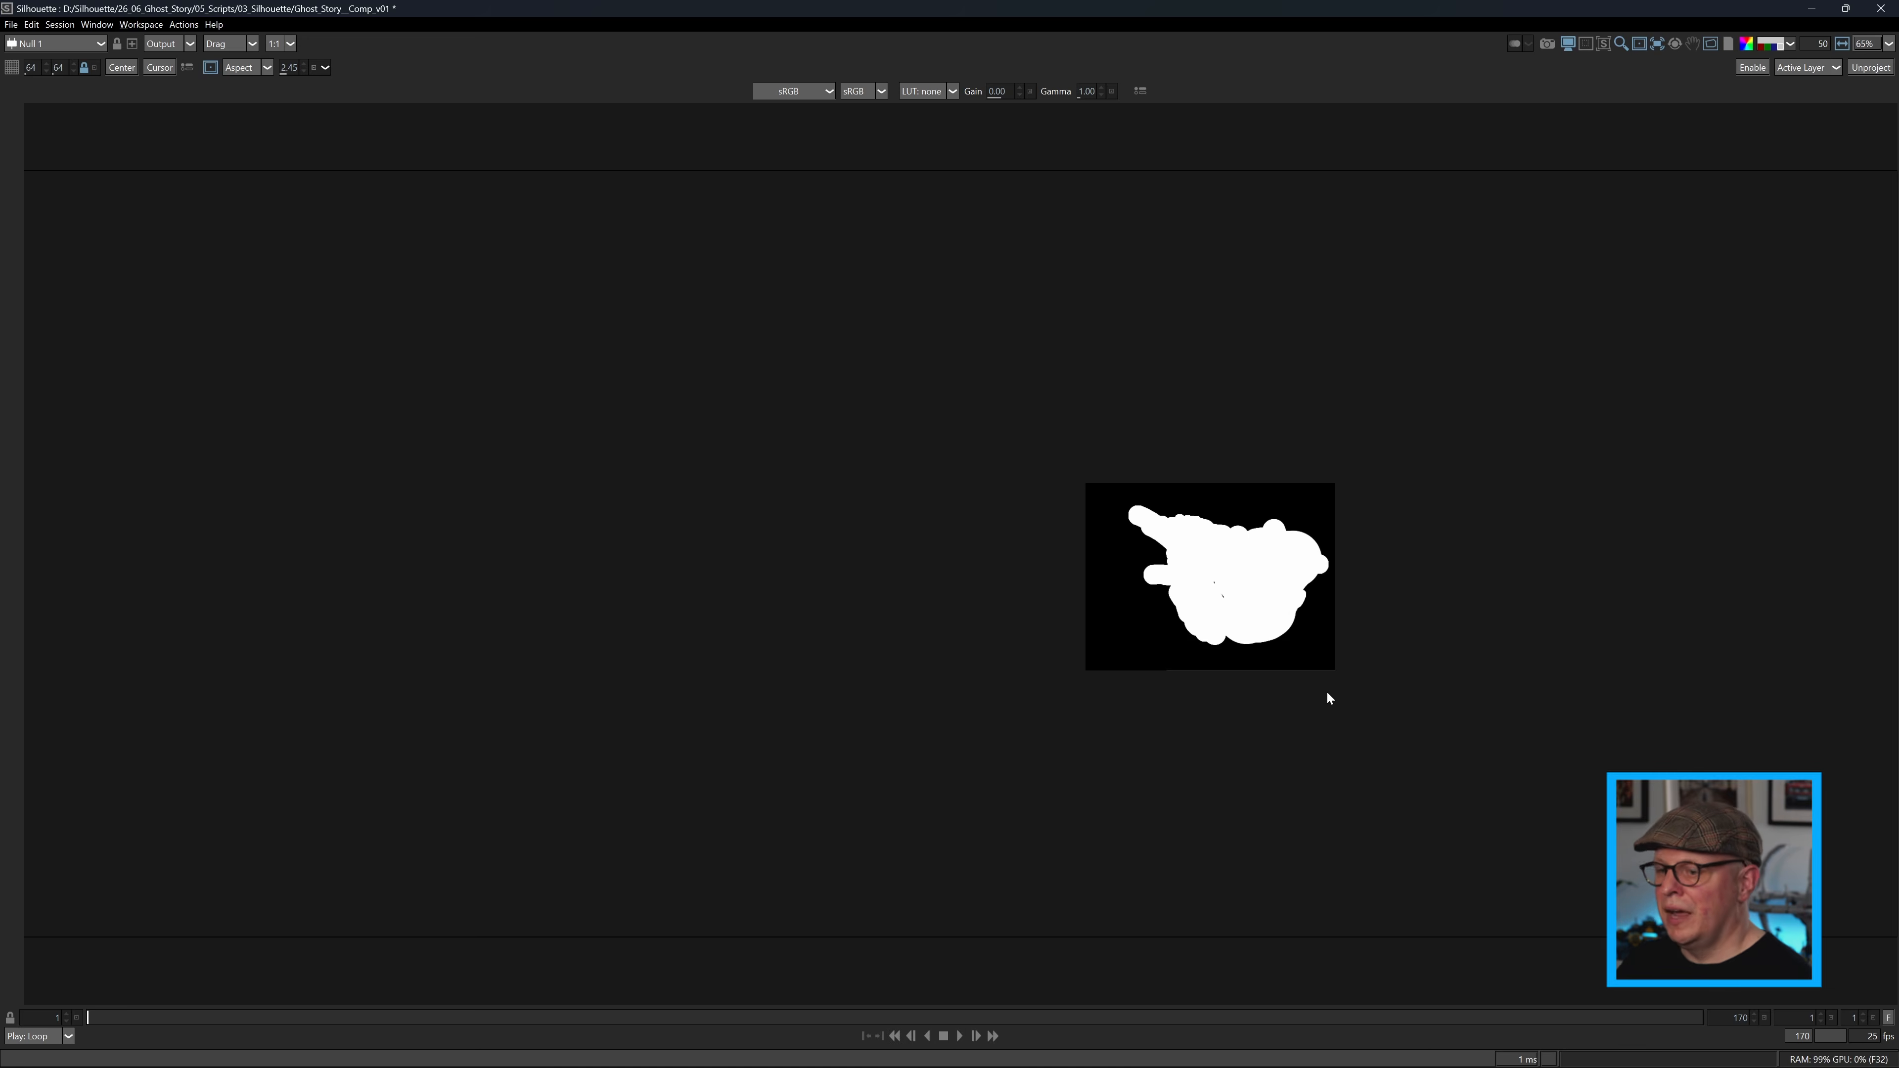
pyautogui.press('`')
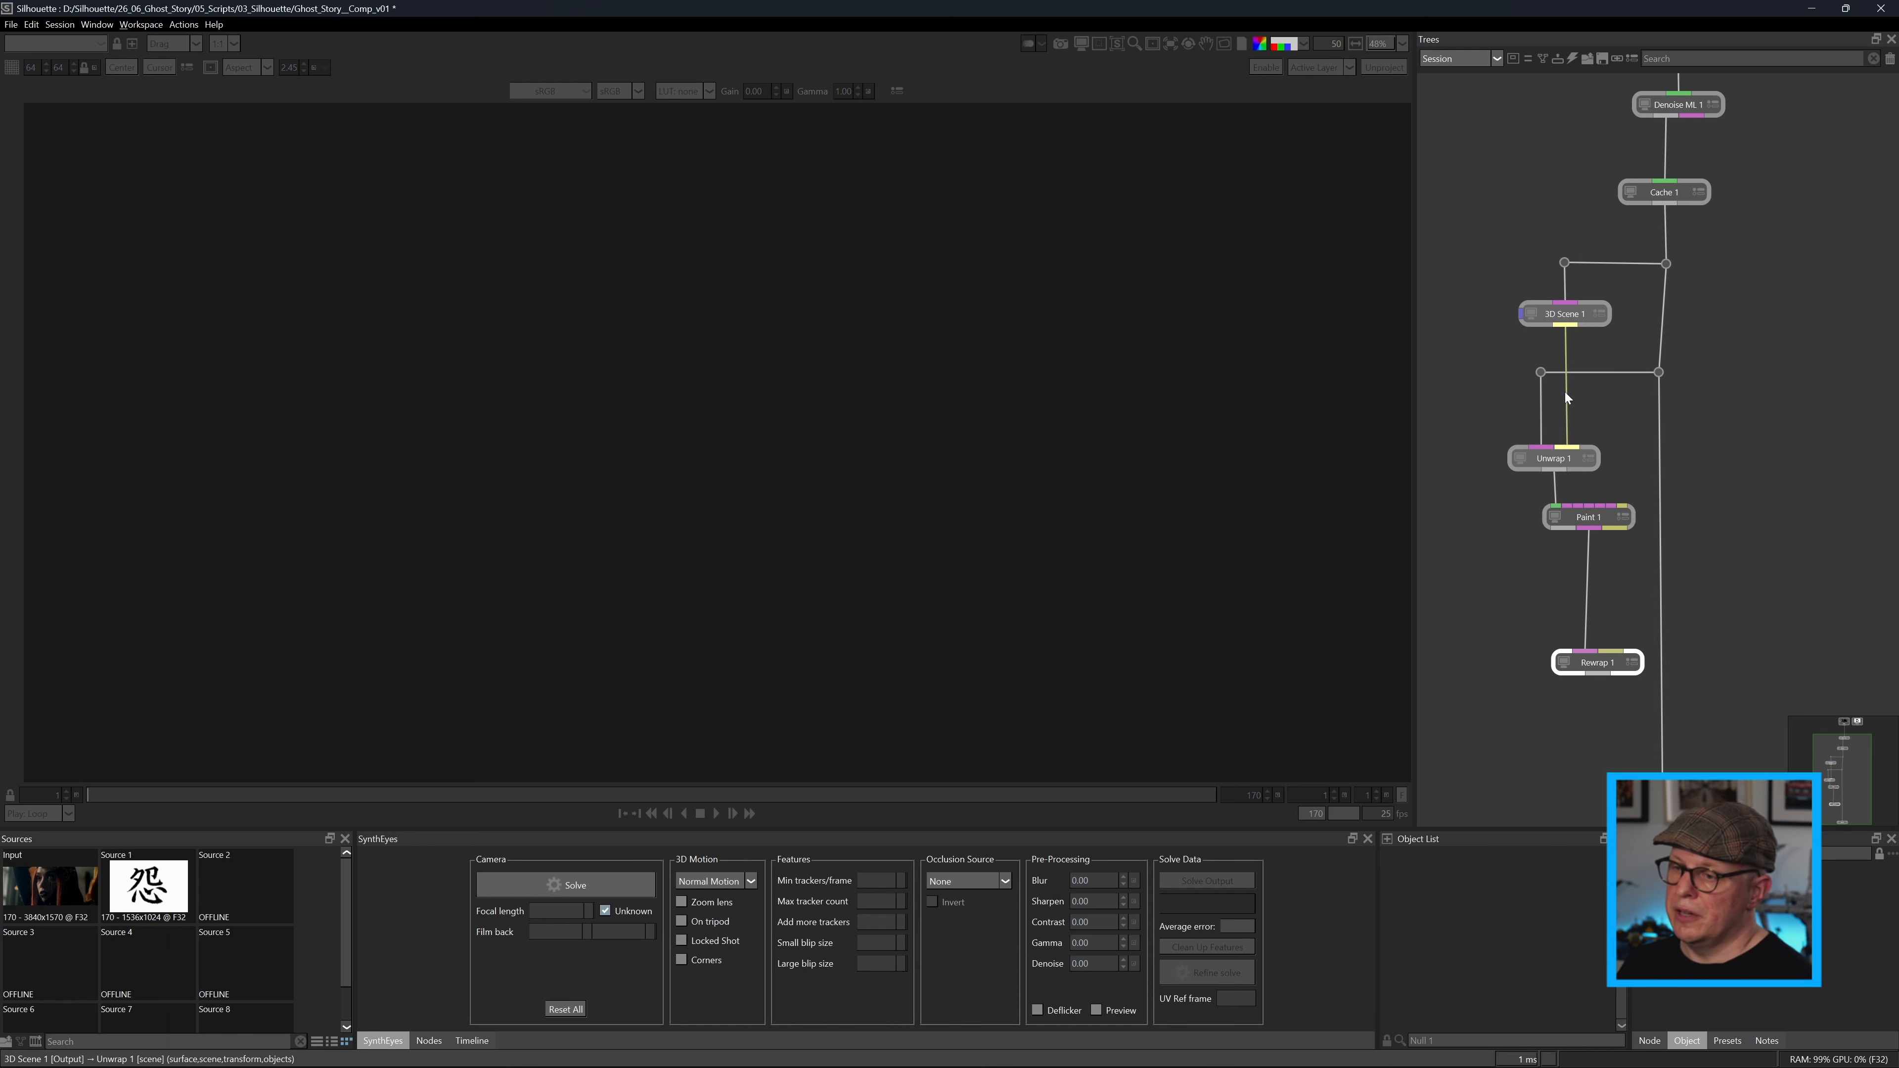
# Connect the 3D Scene output to Rewrap 1's scene input, routing the connection around the Unwrap and Paint nodes with dots.
pyautogui.moveTo(1566, 389); pyautogui.dragTo(1568, 381)
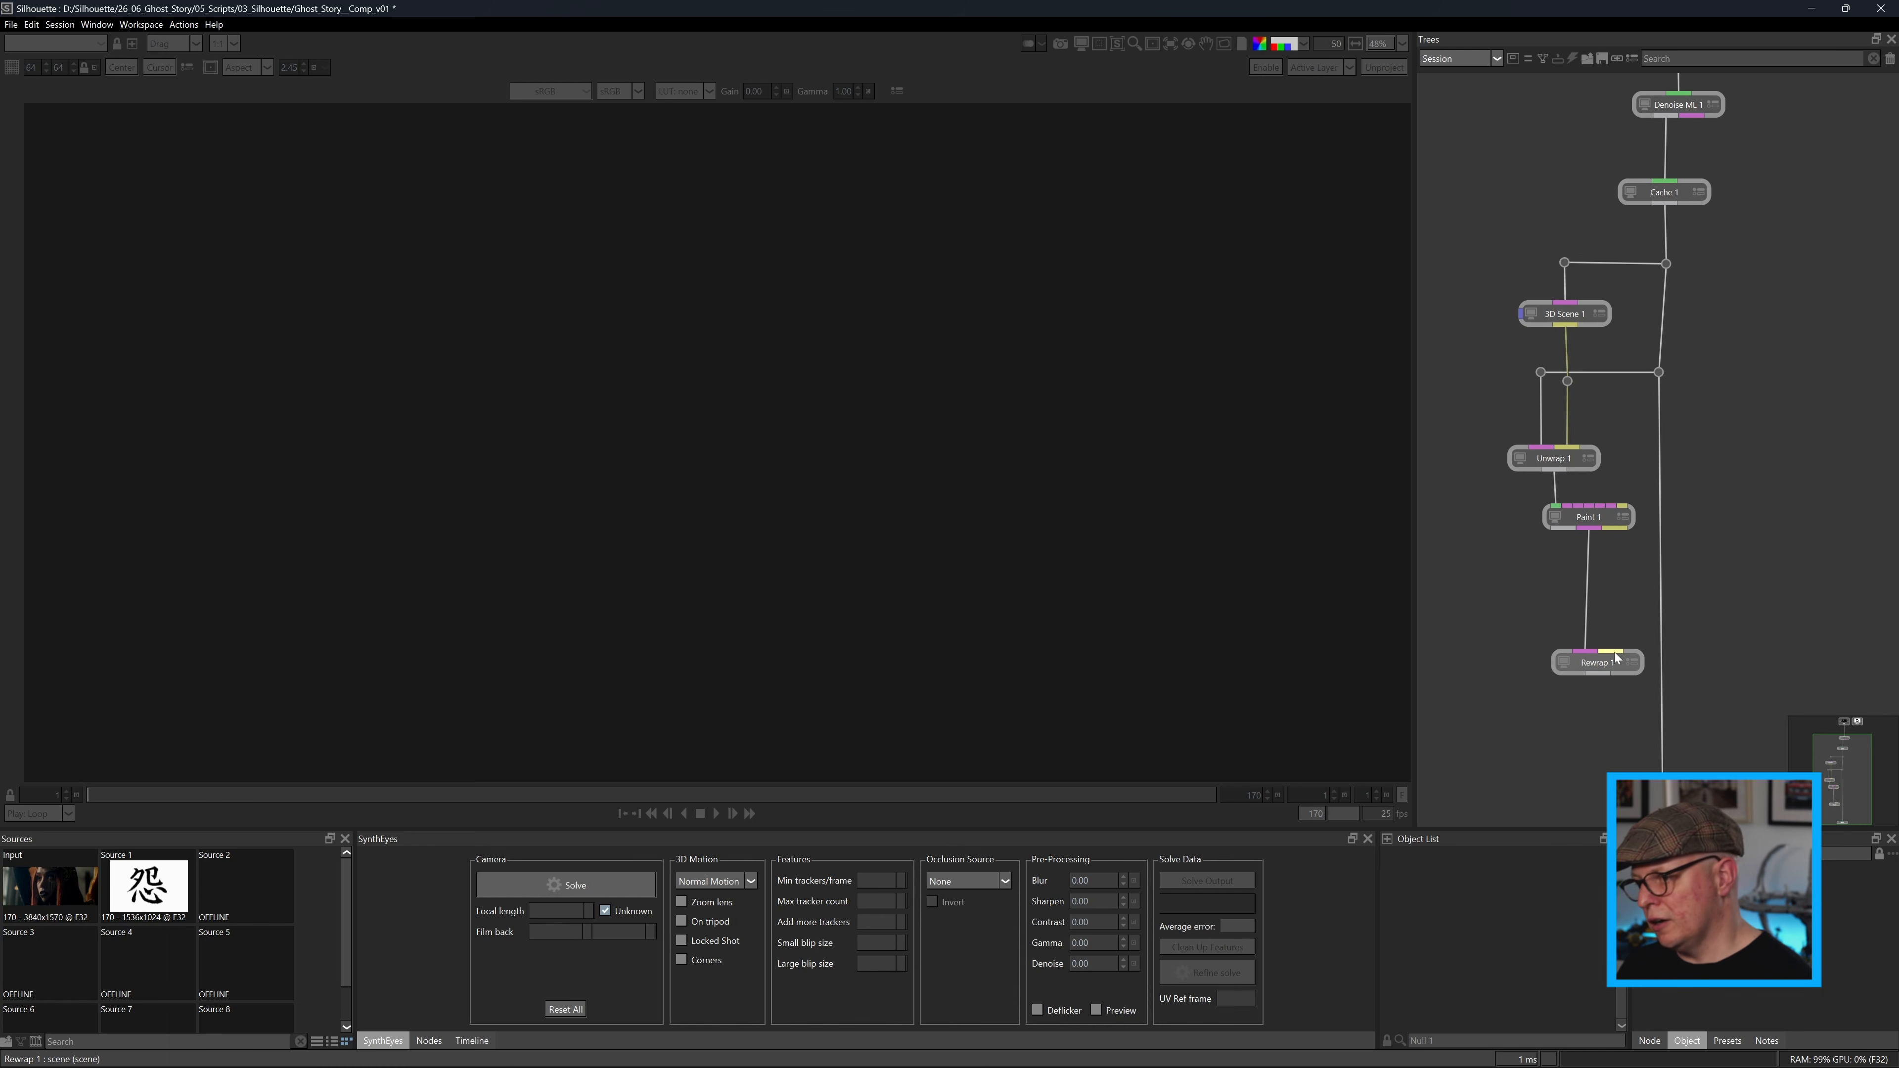
pyautogui.click(1597, 565)
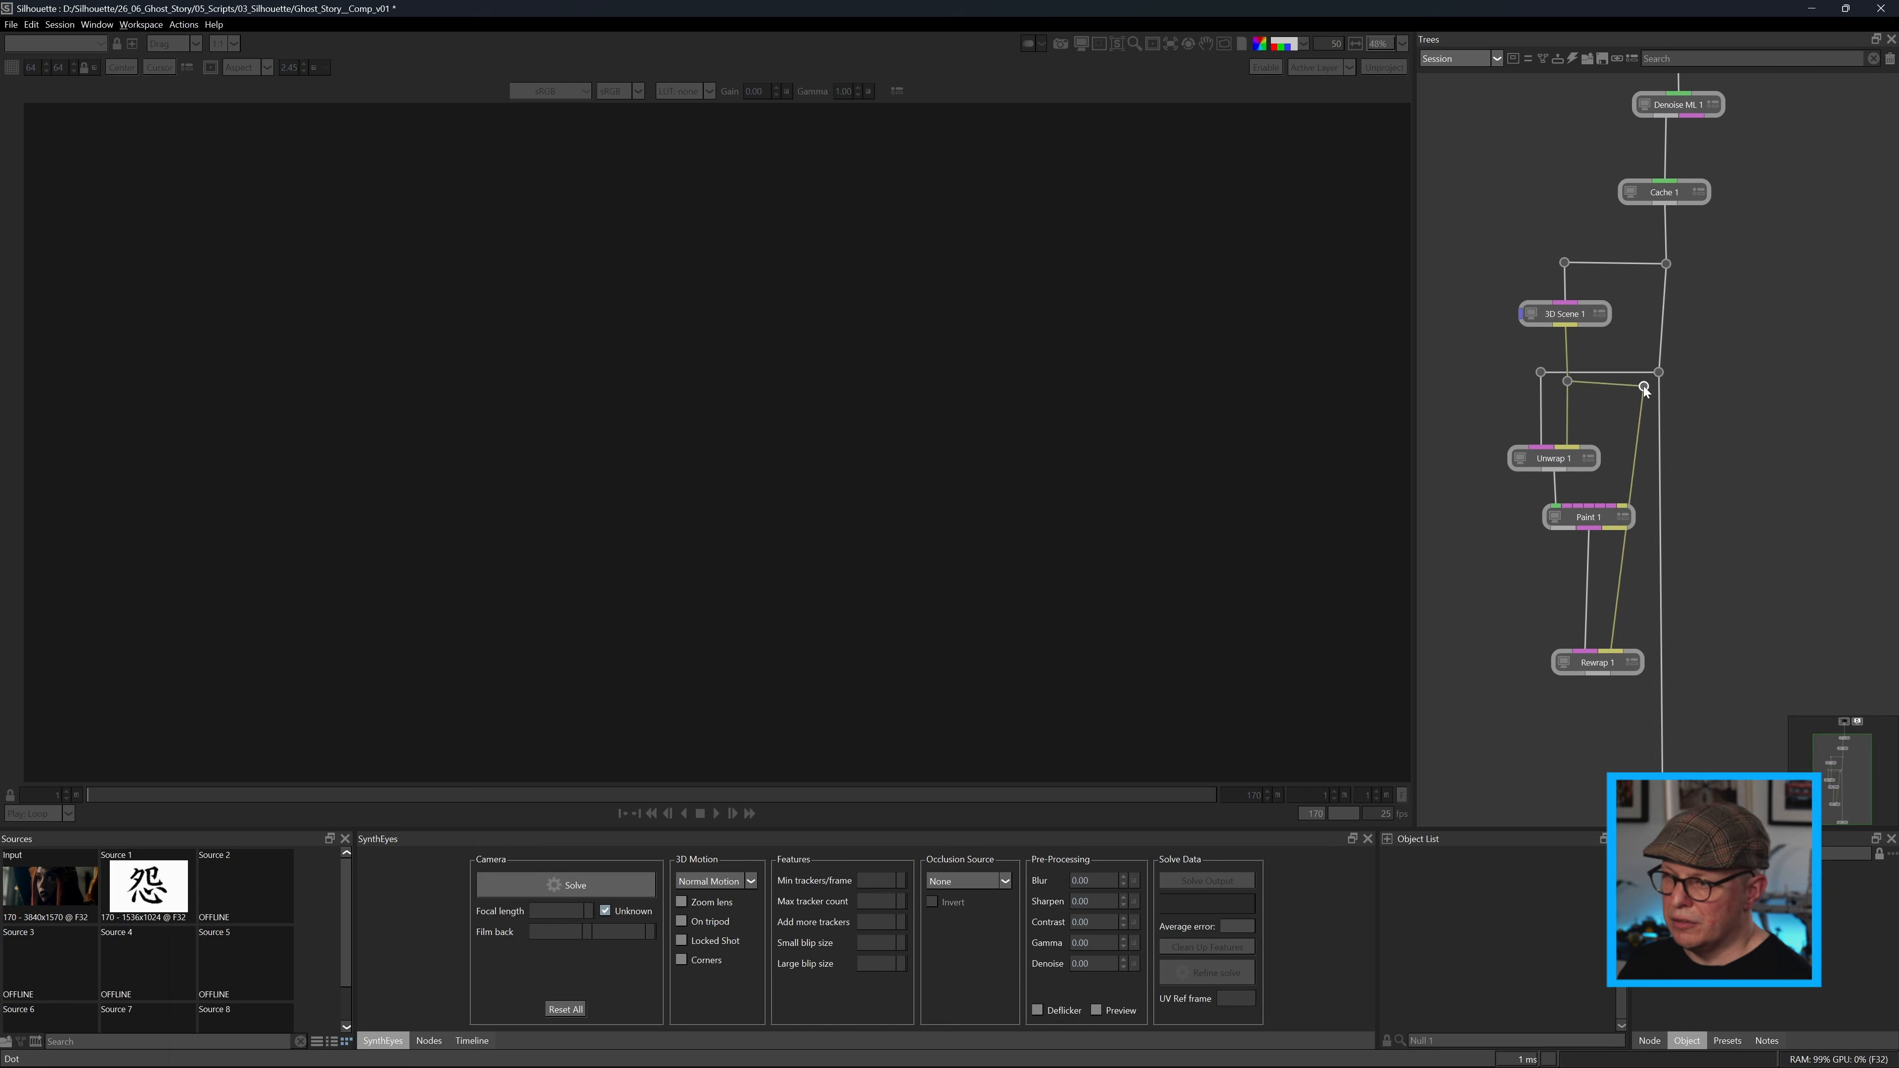
pyautogui.moveTo(1636, 457); pyautogui.dragTo(1641, 621)
# Play back the Rewrap 1 result and check its alpha on the moving face.
pyautogui.click(1567, 663)
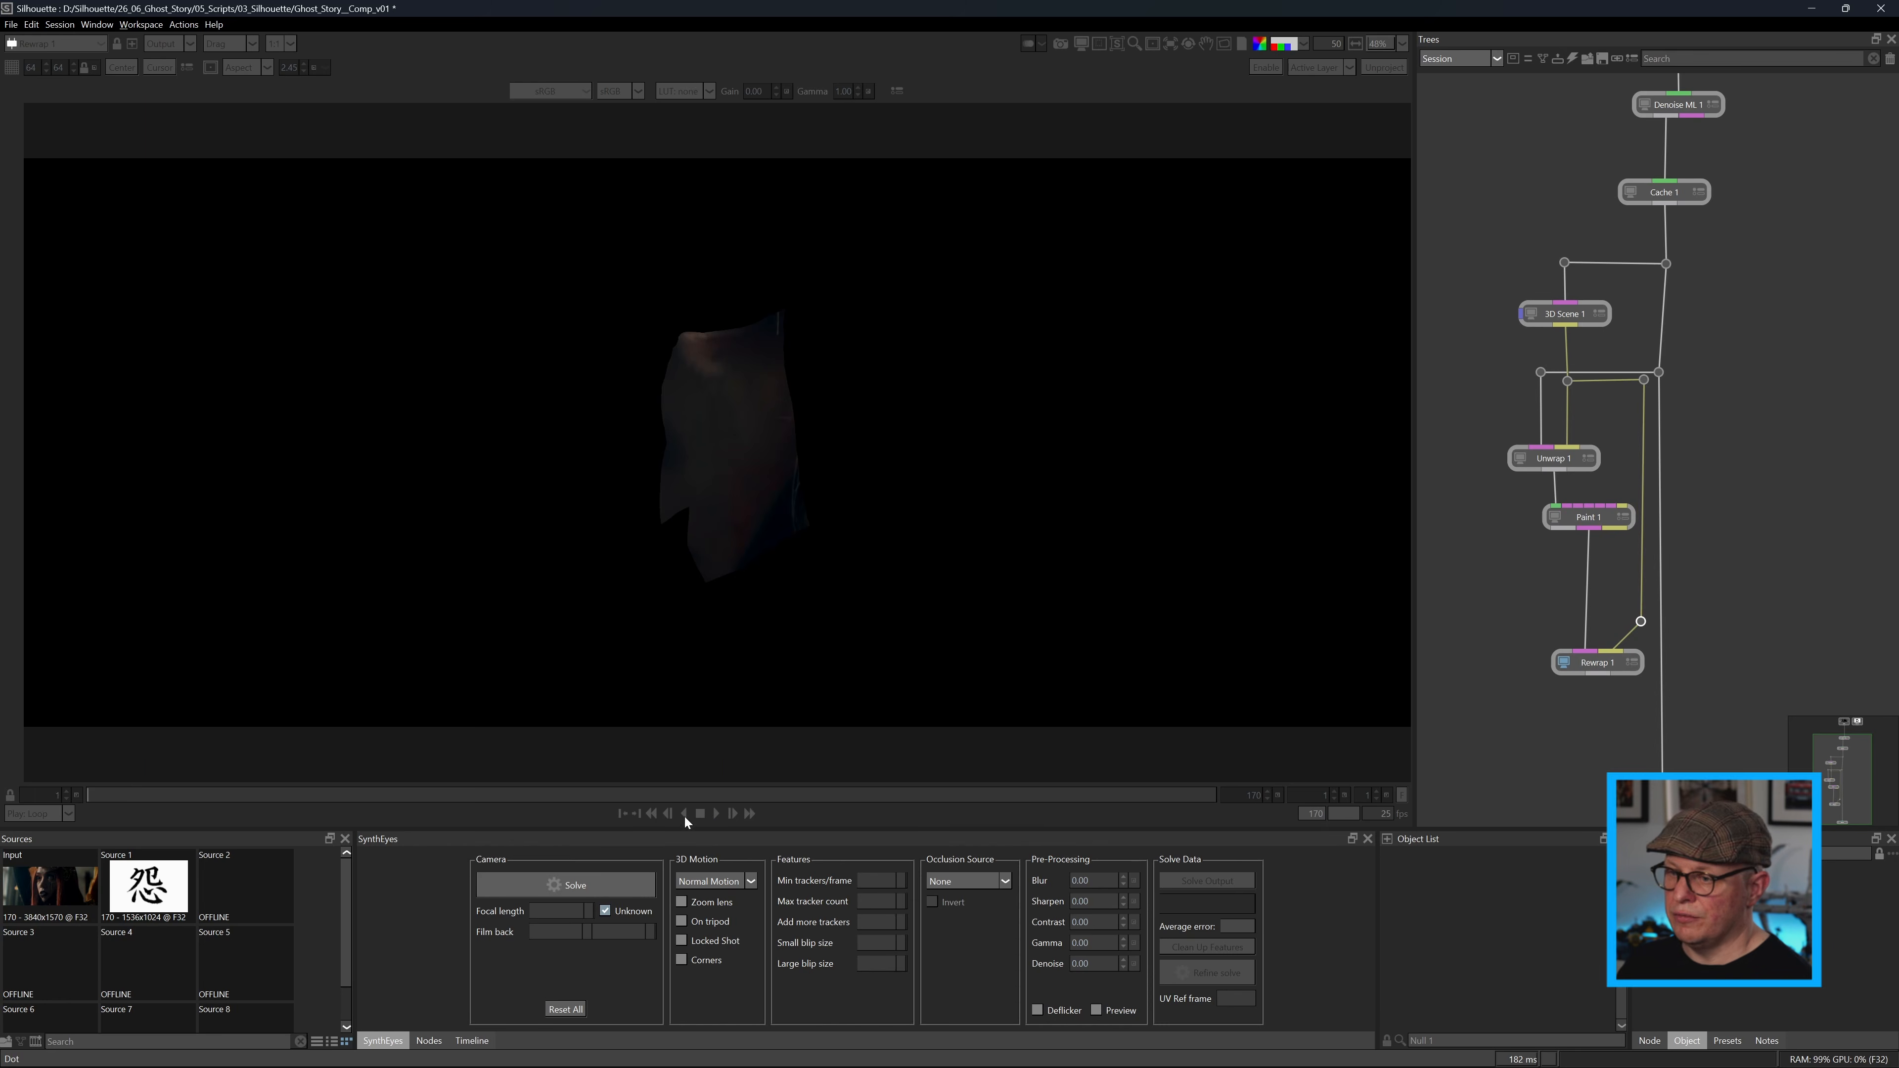
pyautogui.click(715, 813)
pyautogui.press('a')
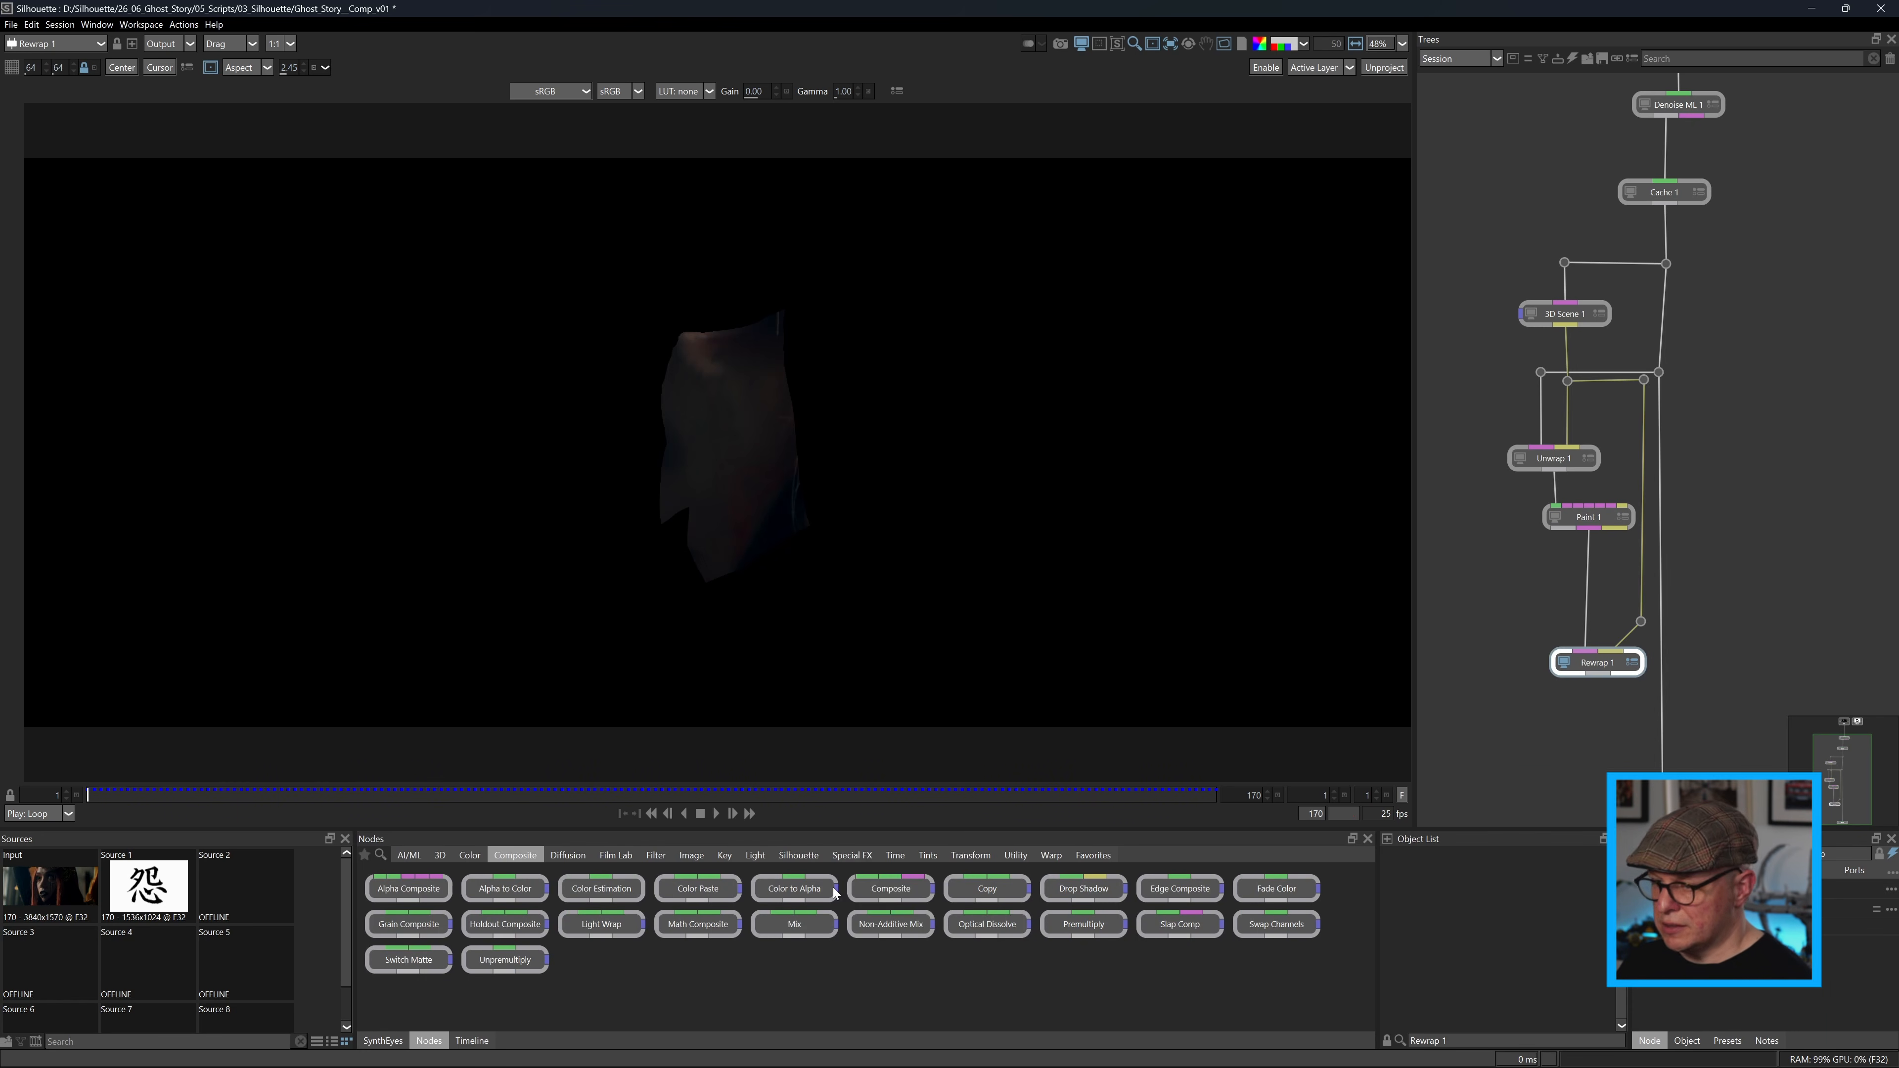
# Insert a Composite node before Output, with Rewrap 1 as the foreground over the denoised plate.
pyautogui.moveTo(891, 888); pyautogui.dragTo(1661, 752)
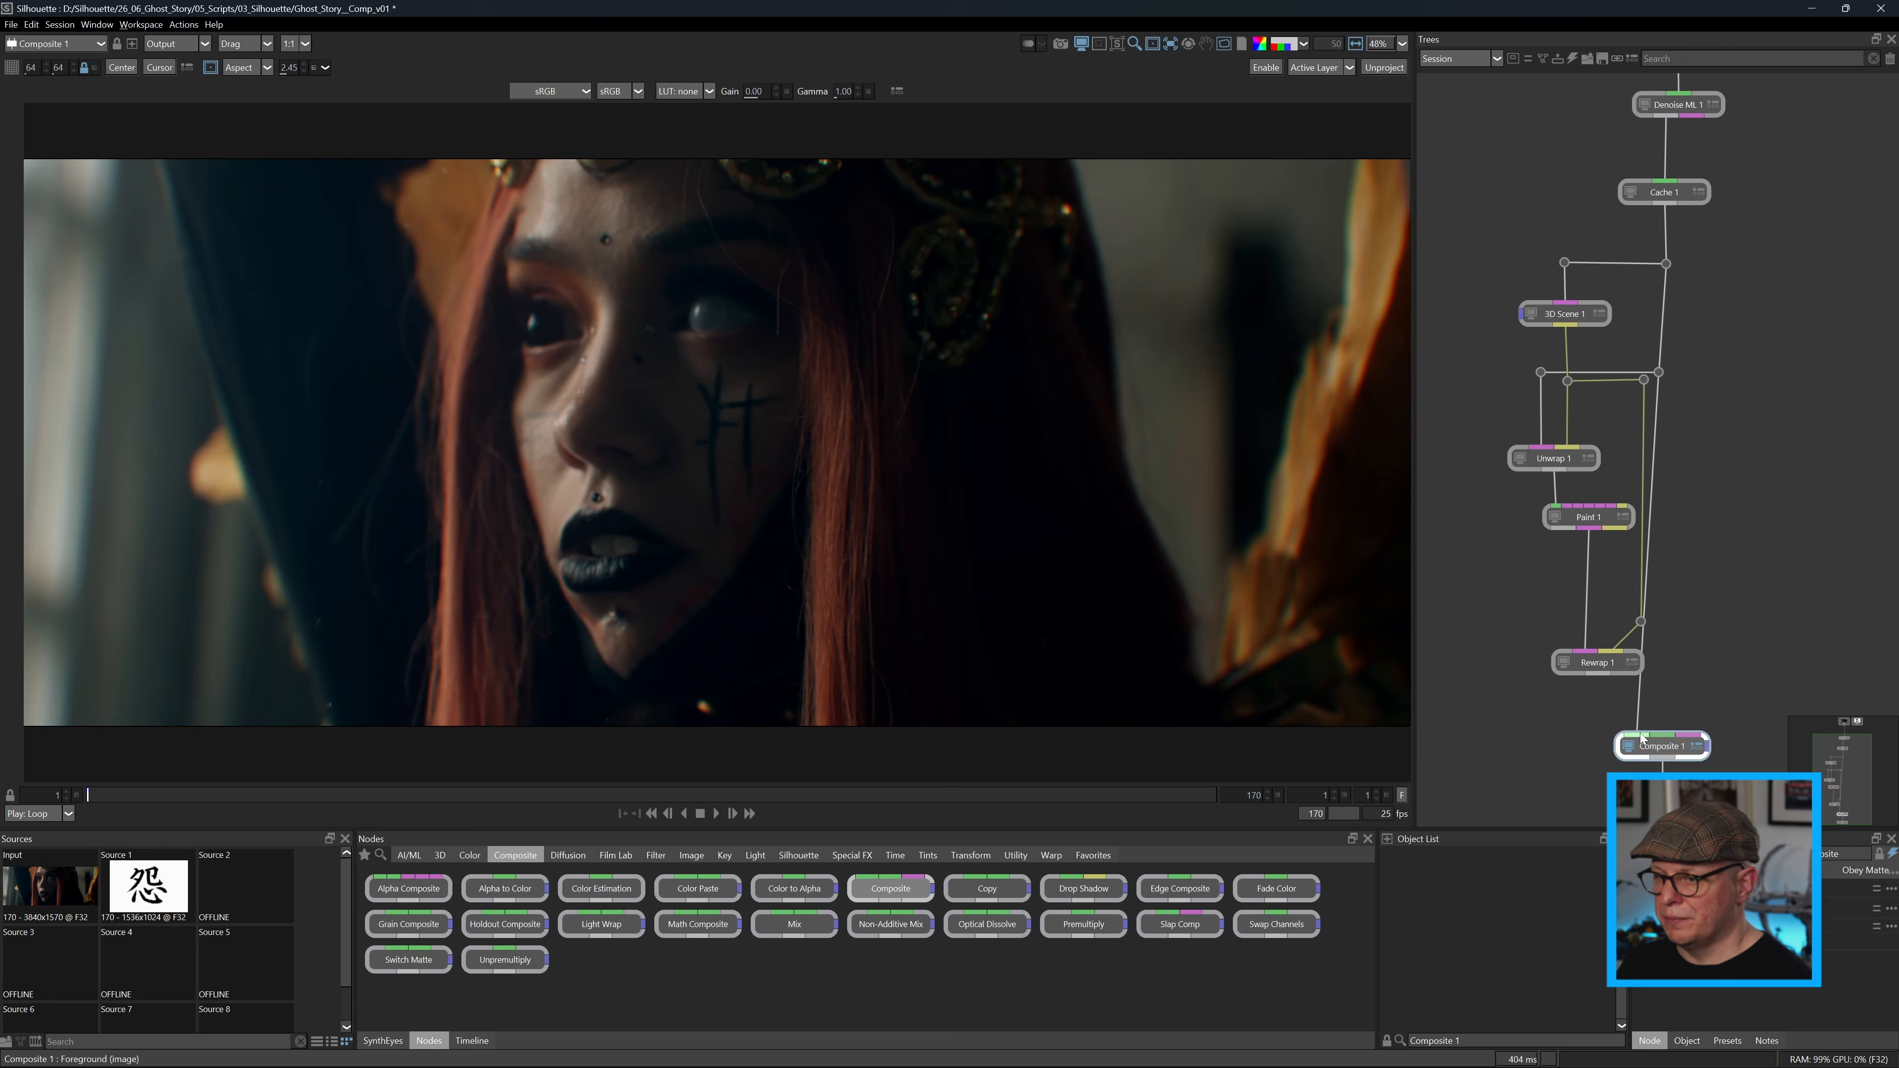
pyautogui.moveTo(1694, 637); pyautogui.dragTo(1659, 372)
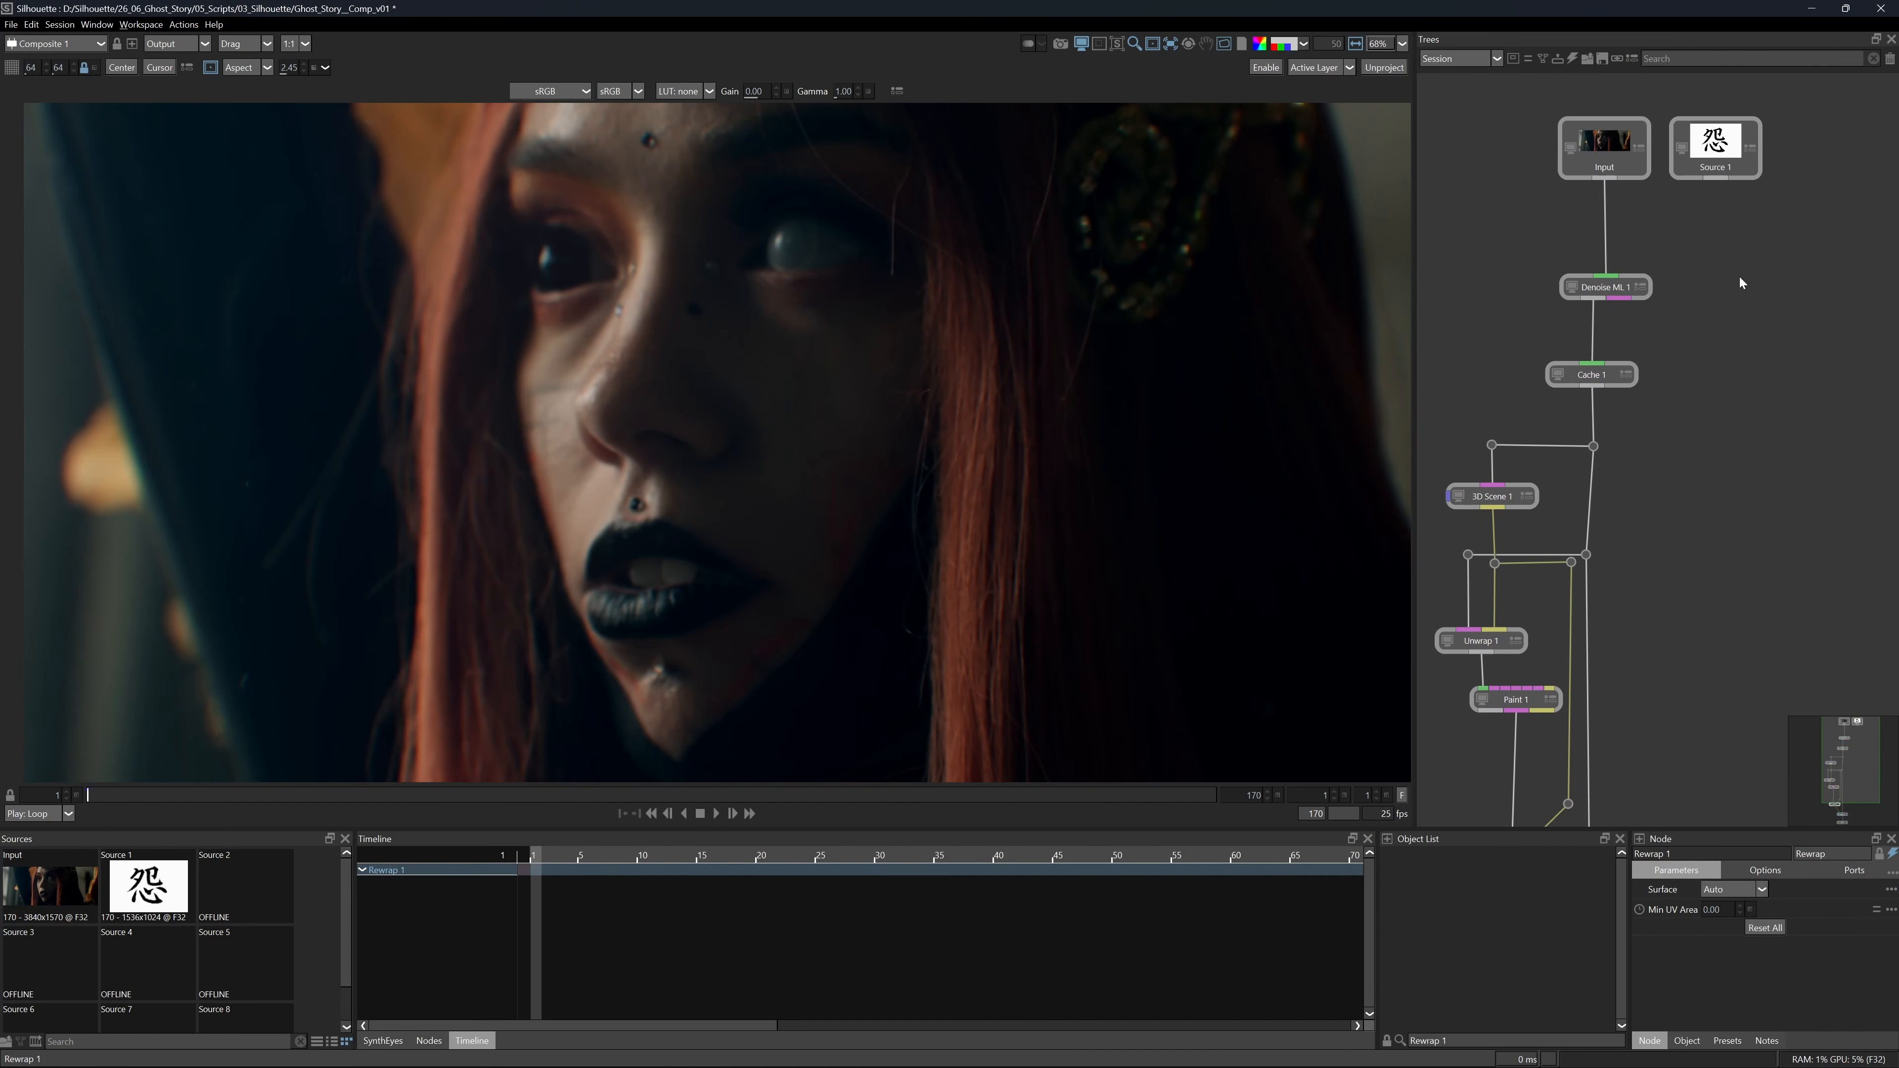
# Move Source 1 with the kanji symbol away from the main branch and connect an Invert node below it.
pyautogui.moveTo(1720, 163); pyautogui.dragTo(1854, 449)
pyautogui.moveTo(1712, 606); pyautogui.dragTo(1643, 429)
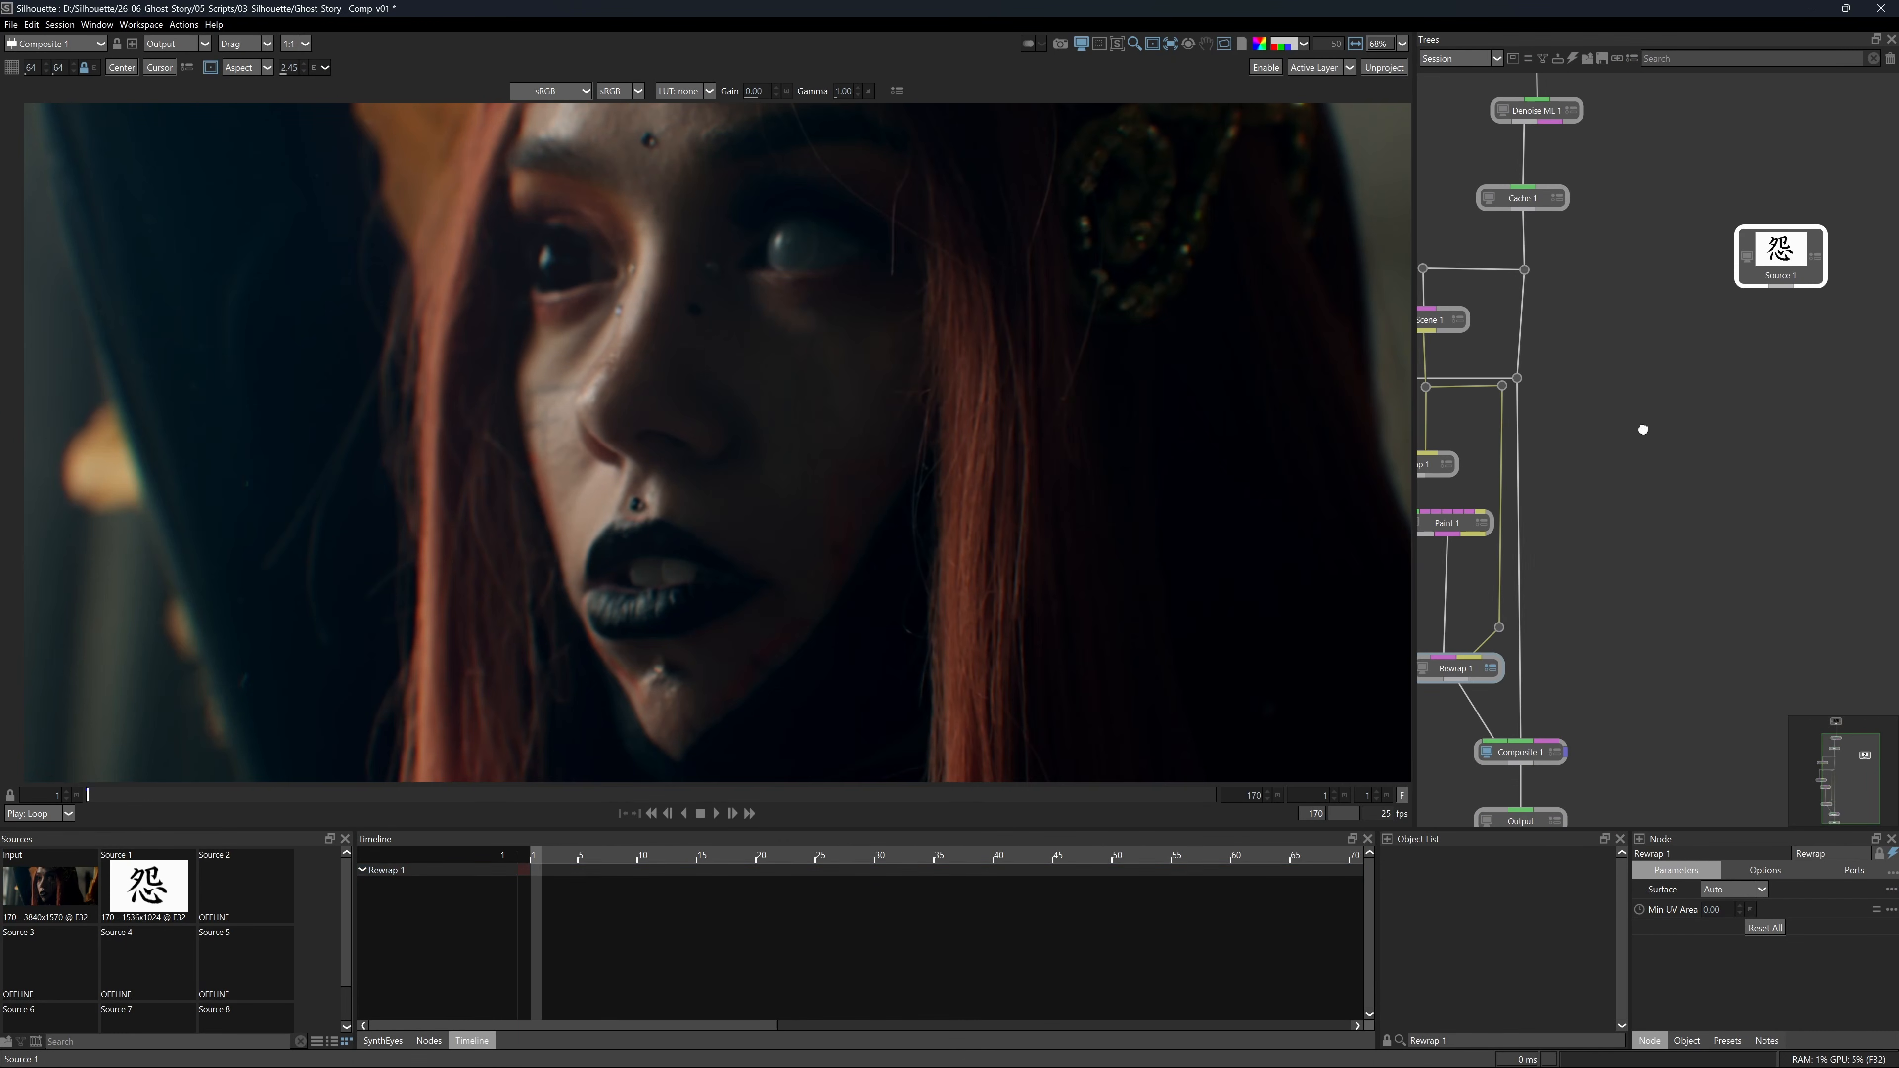
pyautogui.click(428, 1040)
pyautogui.click(1277, 888)
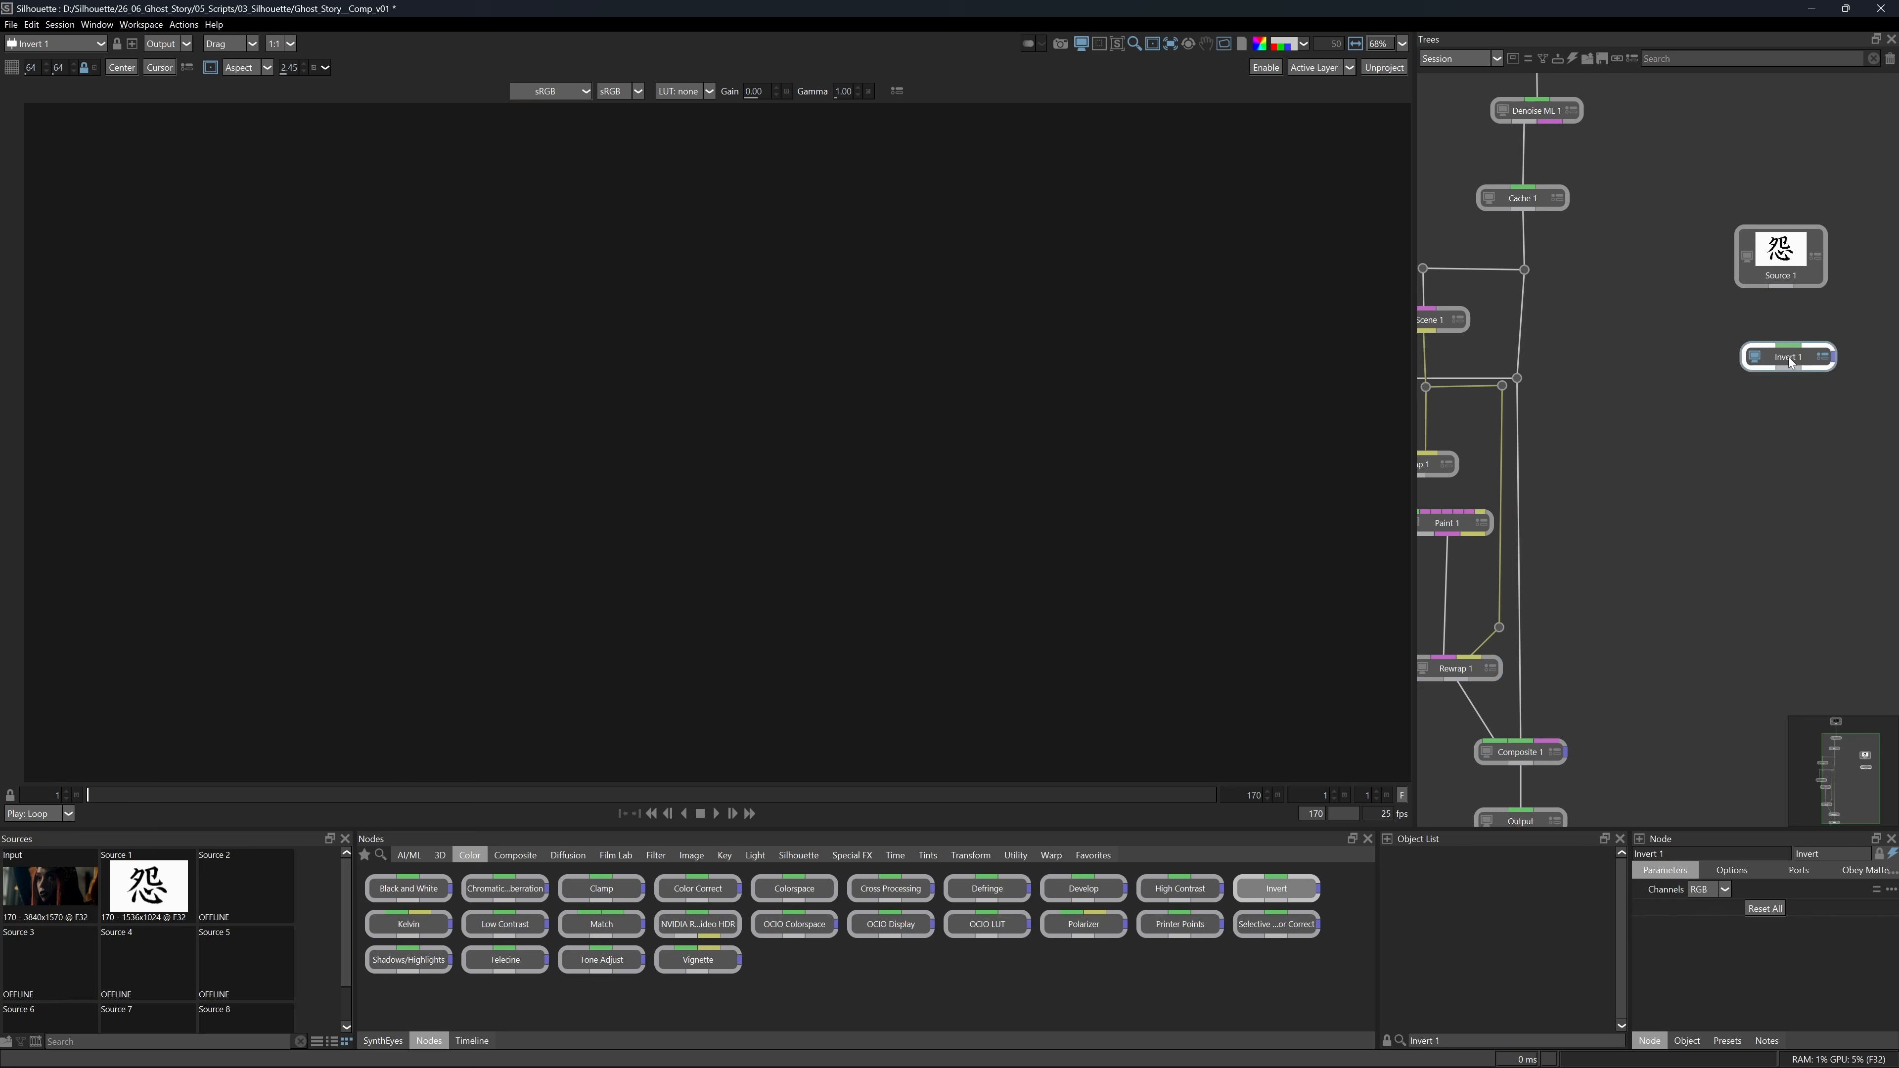
pyautogui.moveTo(1791, 314); pyautogui.dragTo(1780, 287)
# Add a Composite node below Invert 1 and connect Unwrap 1 as its background.
pyautogui.press('Tab')
pyautogui.write('Com')
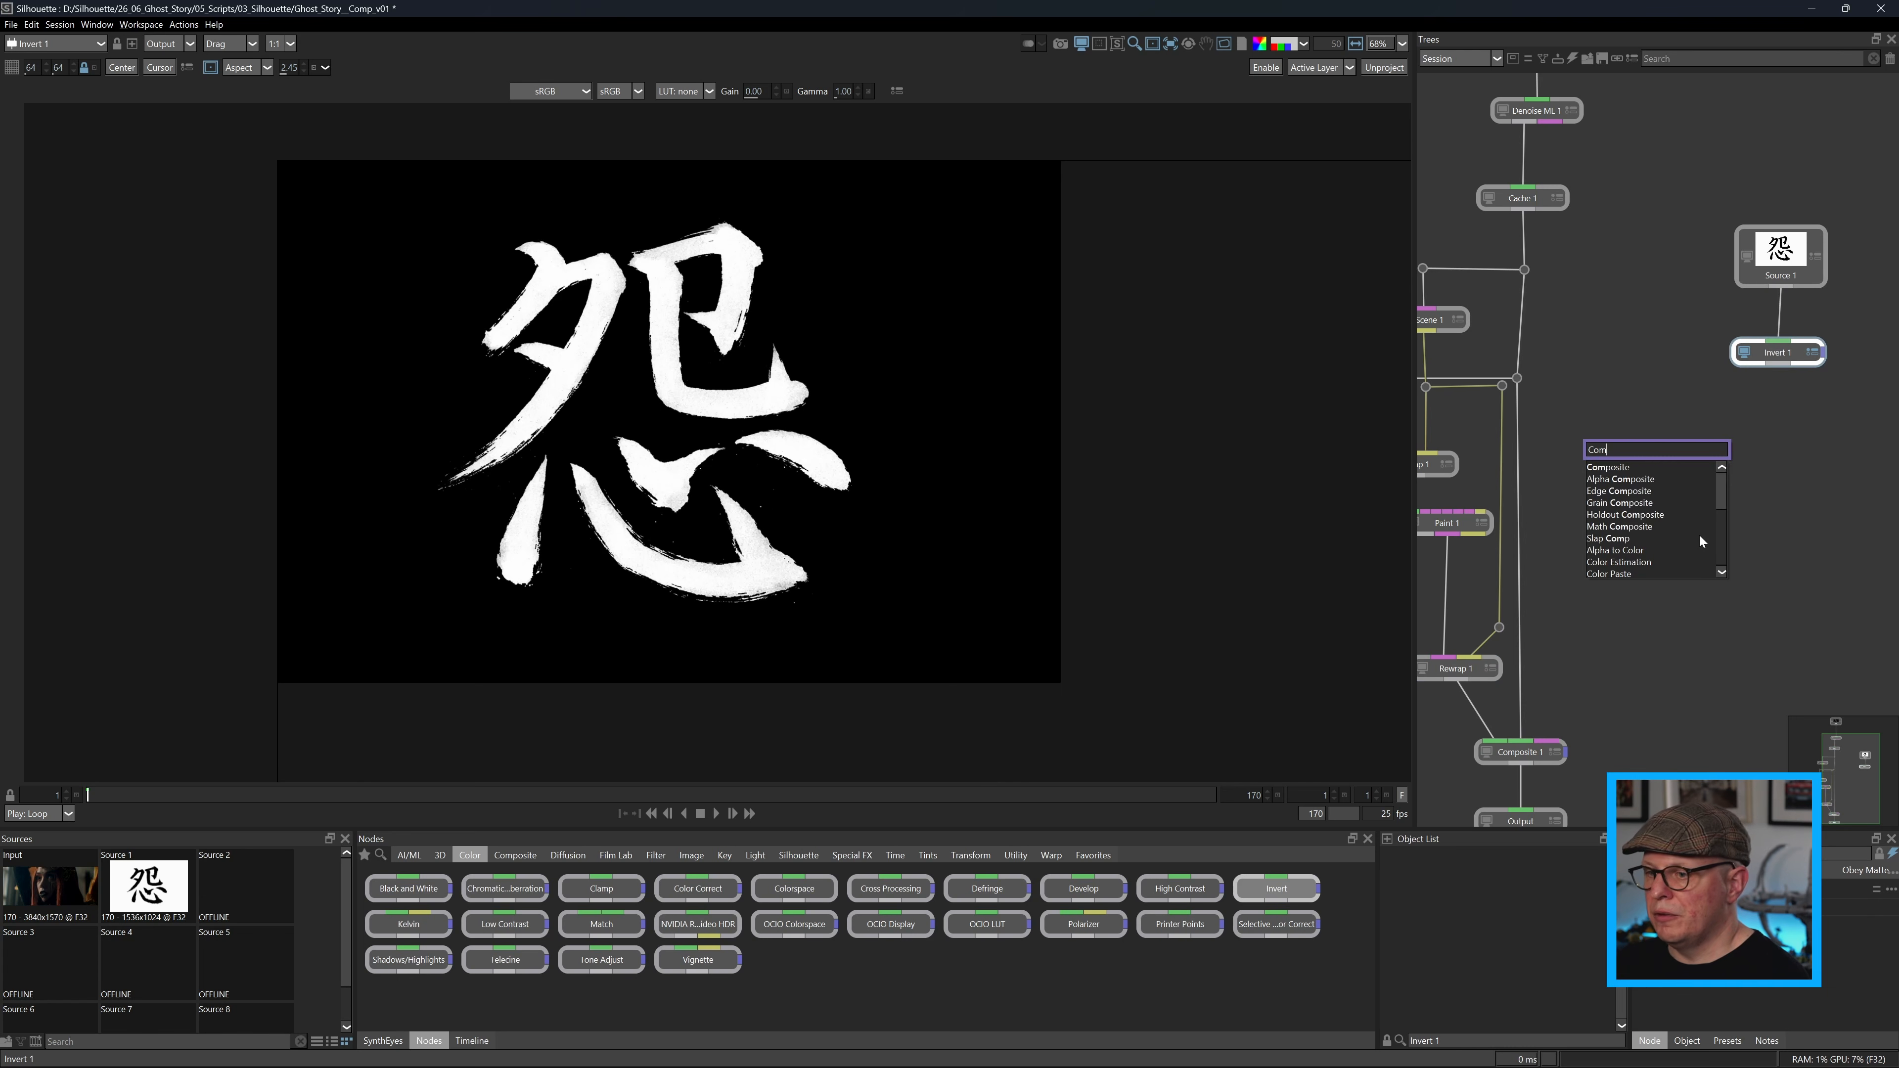
pyautogui.press('Return')
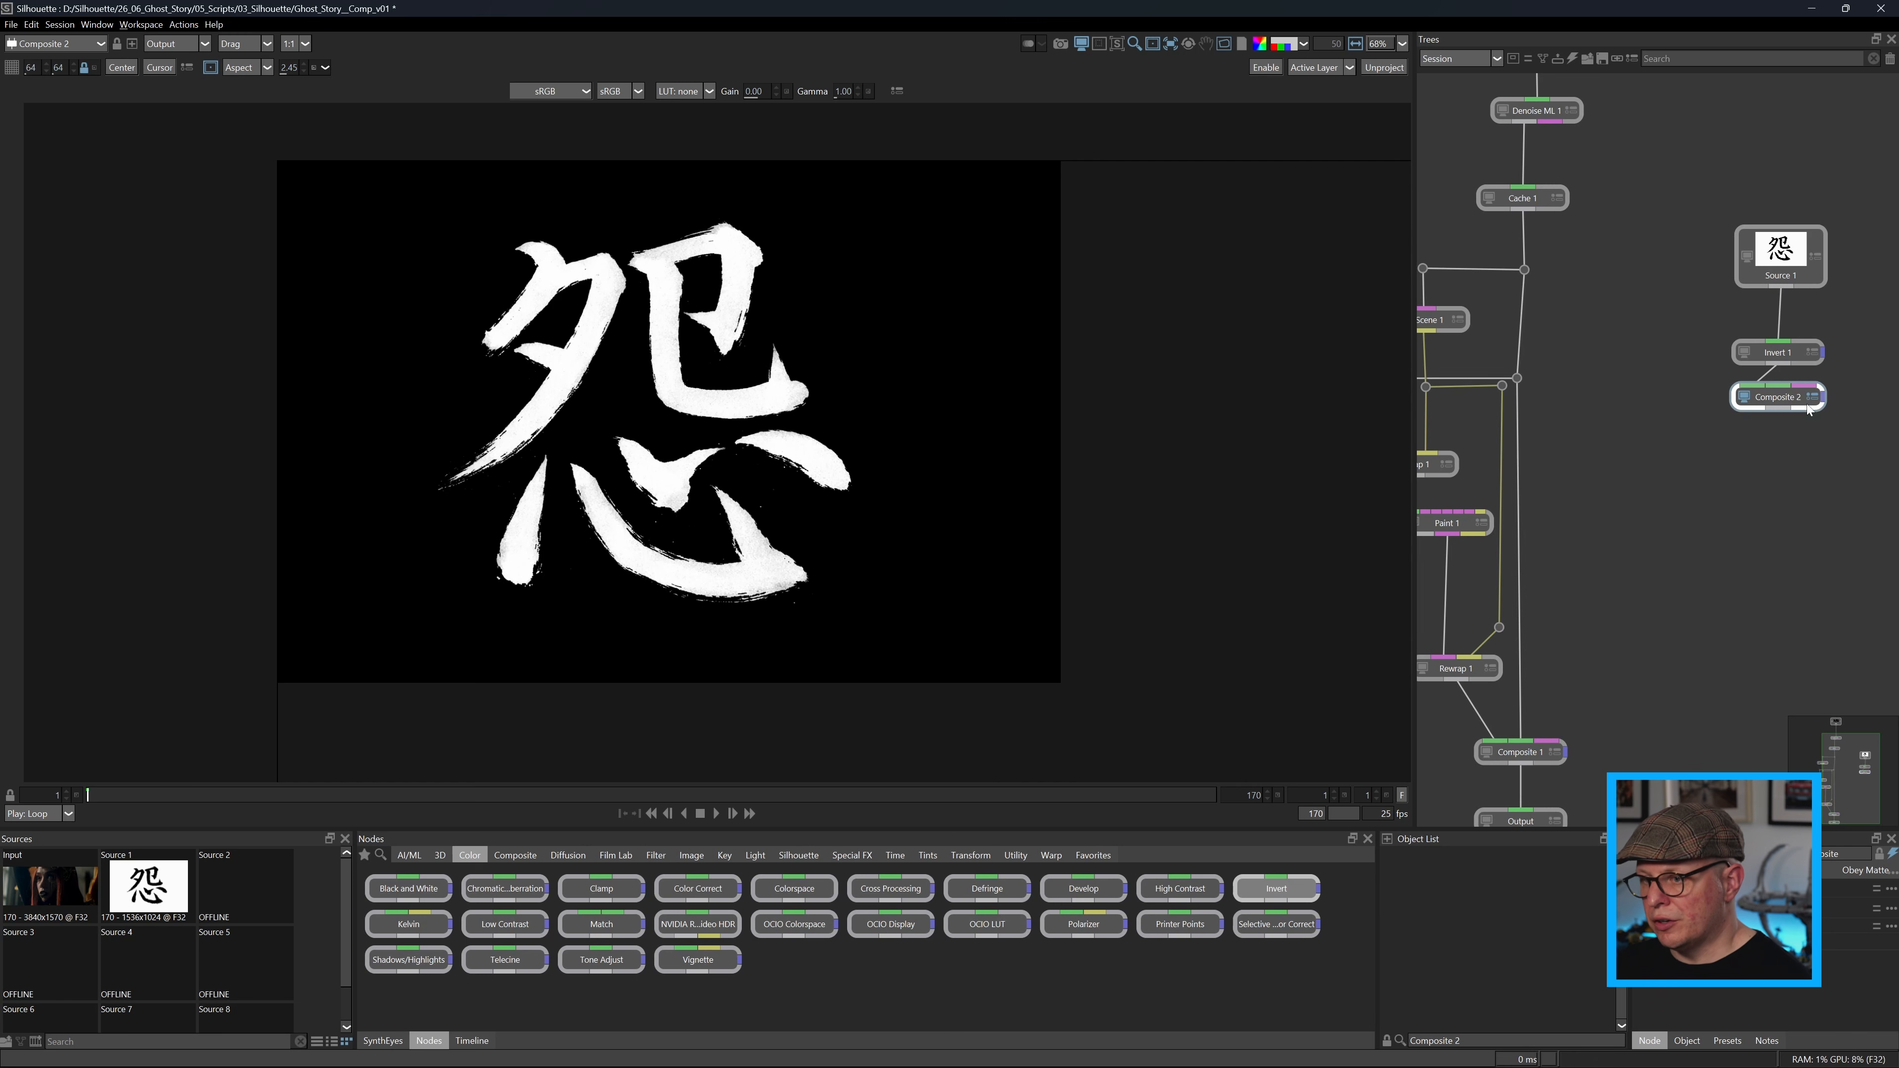
pyautogui.moveTo(1793, 395); pyautogui.dragTo(1806, 477)
pyautogui.moveTo(1605, 441); pyautogui.dragTo(1666, 420)
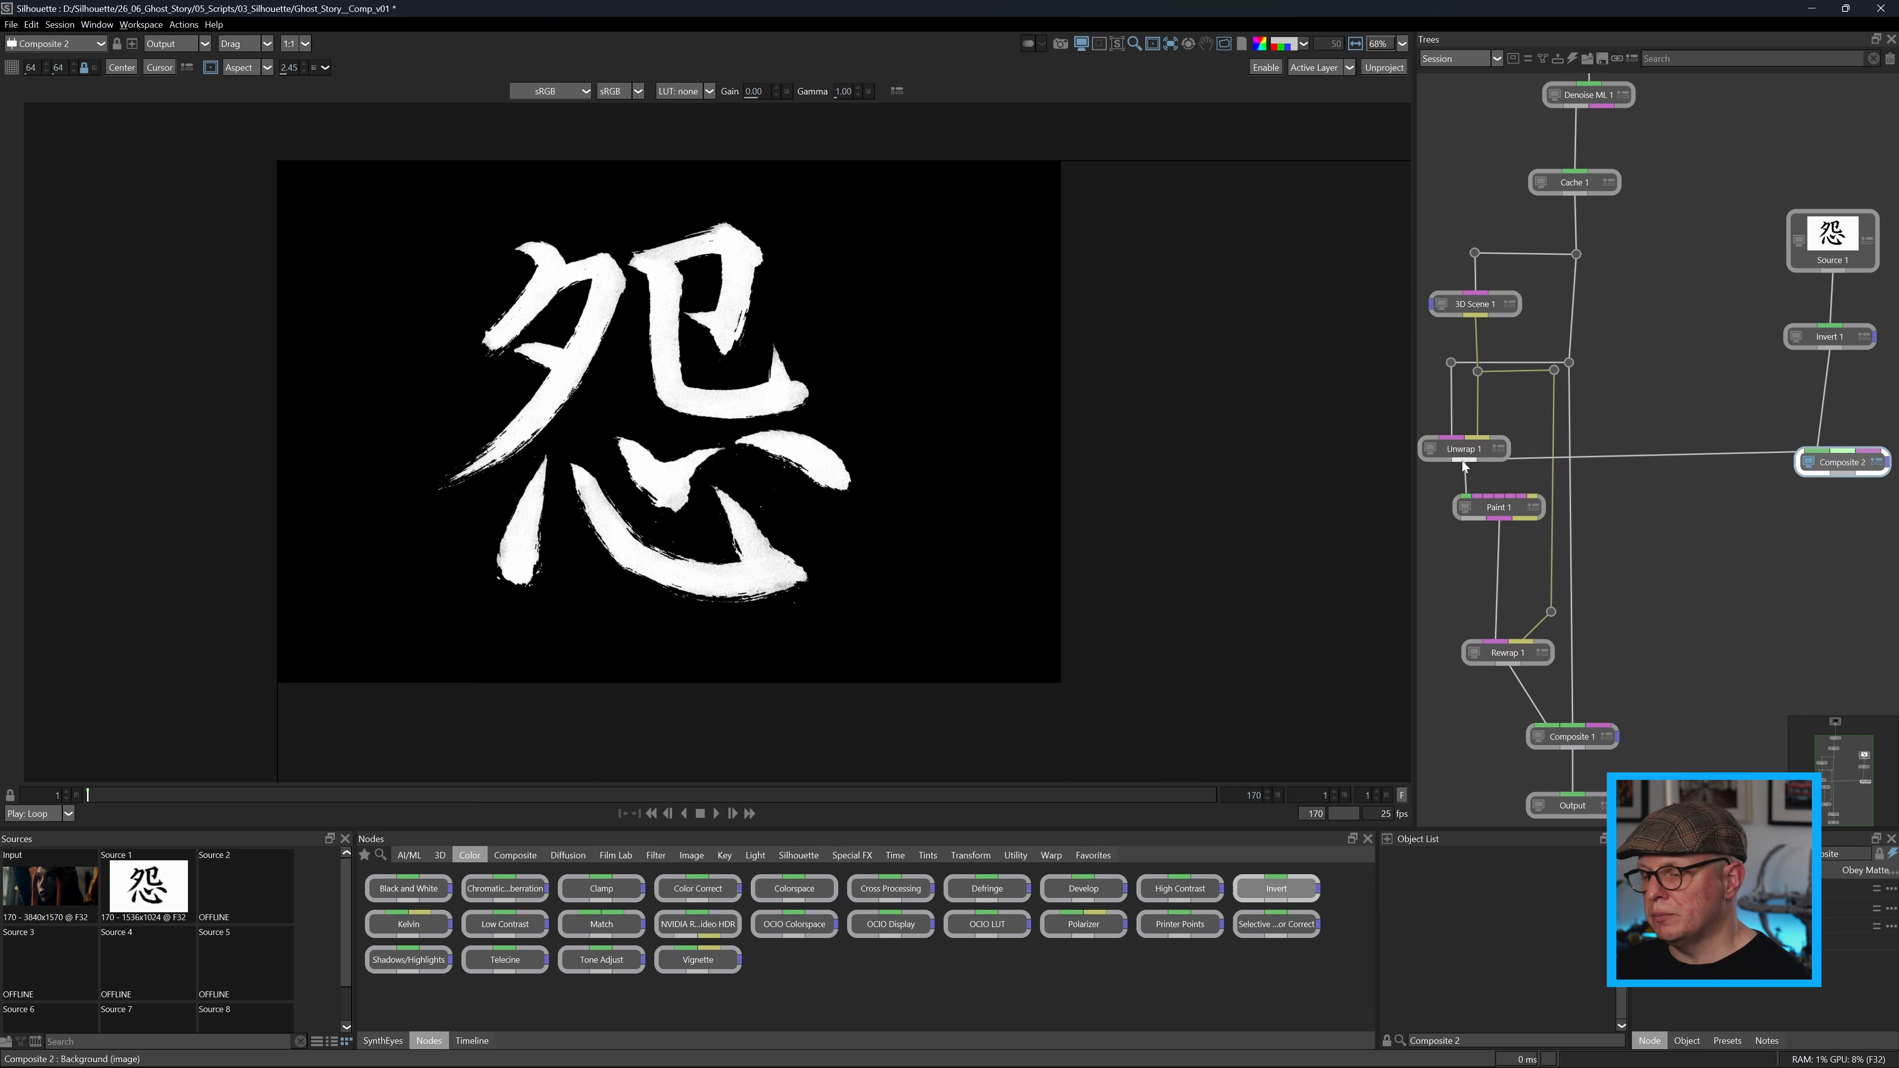
pyautogui.moveTo(1842, 451); pyautogui.dragTo(1463, 461)
pyautogui.moveTo(1842, 466); pyautogui.dragTo(1841, 542)
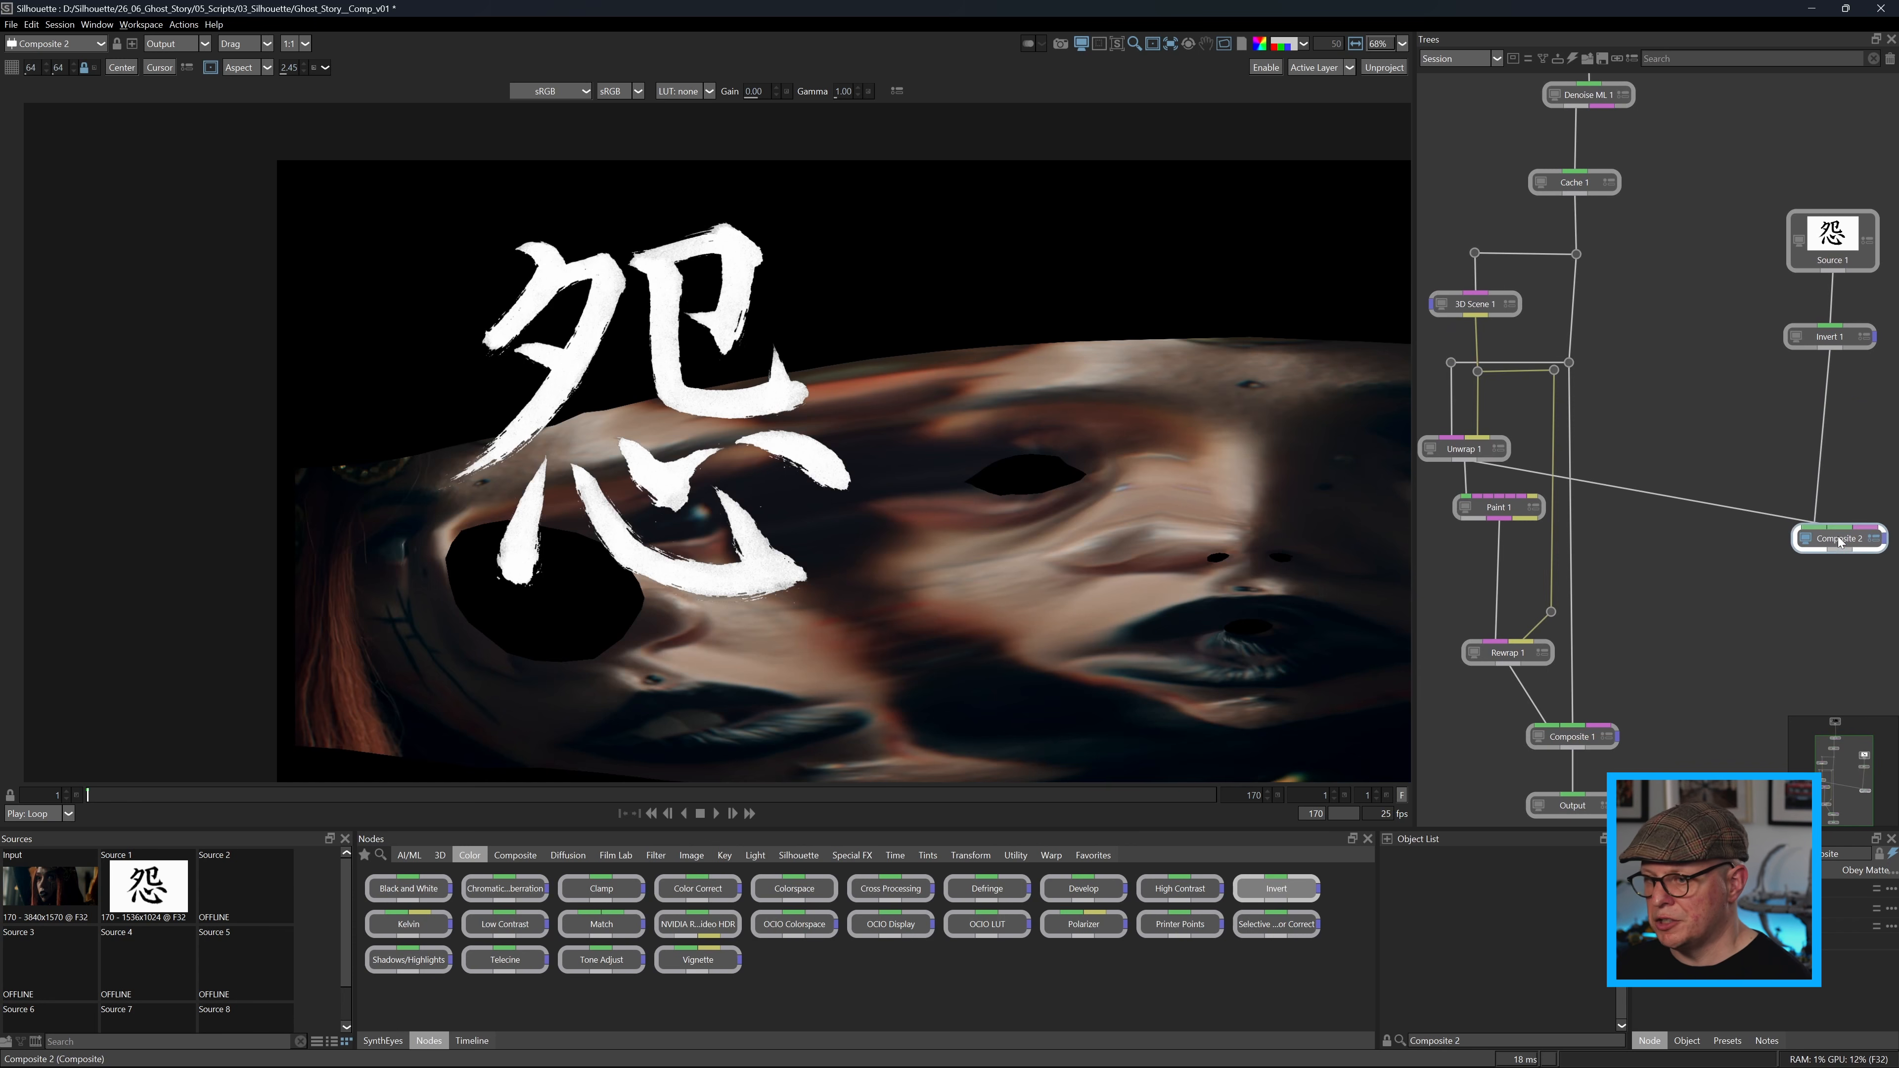
# Insert a Transform node between Invert 1 and Composite 2.
pyautogui.moveTo(957, 657); pyautogui.dragTo(707, 591)
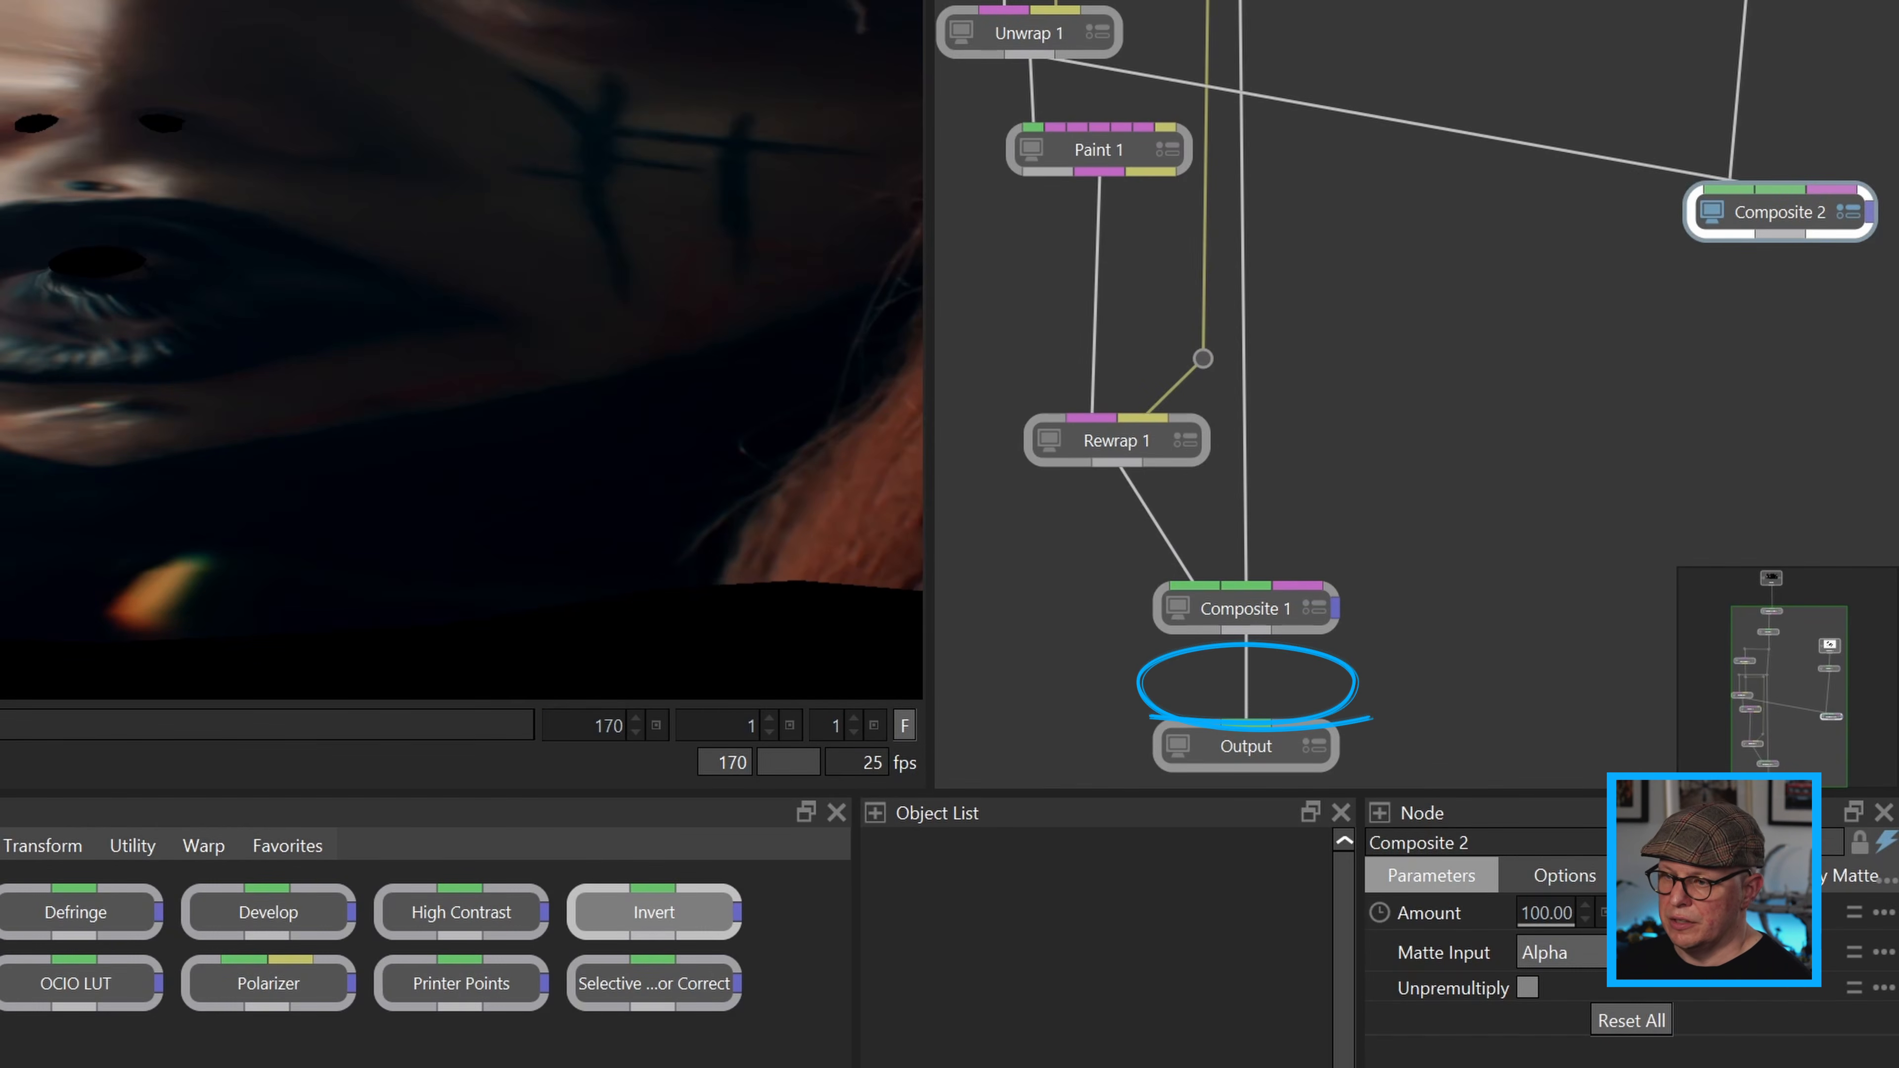
pyautogui.scroll(-1, 632, 187)
pyautogui.moveTo(489, 250)
pyautogui.mouseDown()
pyautogui.moveTo(334, 259)
pyautogui.moveTo(443, 345)
pyautogui.moveTo(484, 346)
pyautogui.mouseUp()
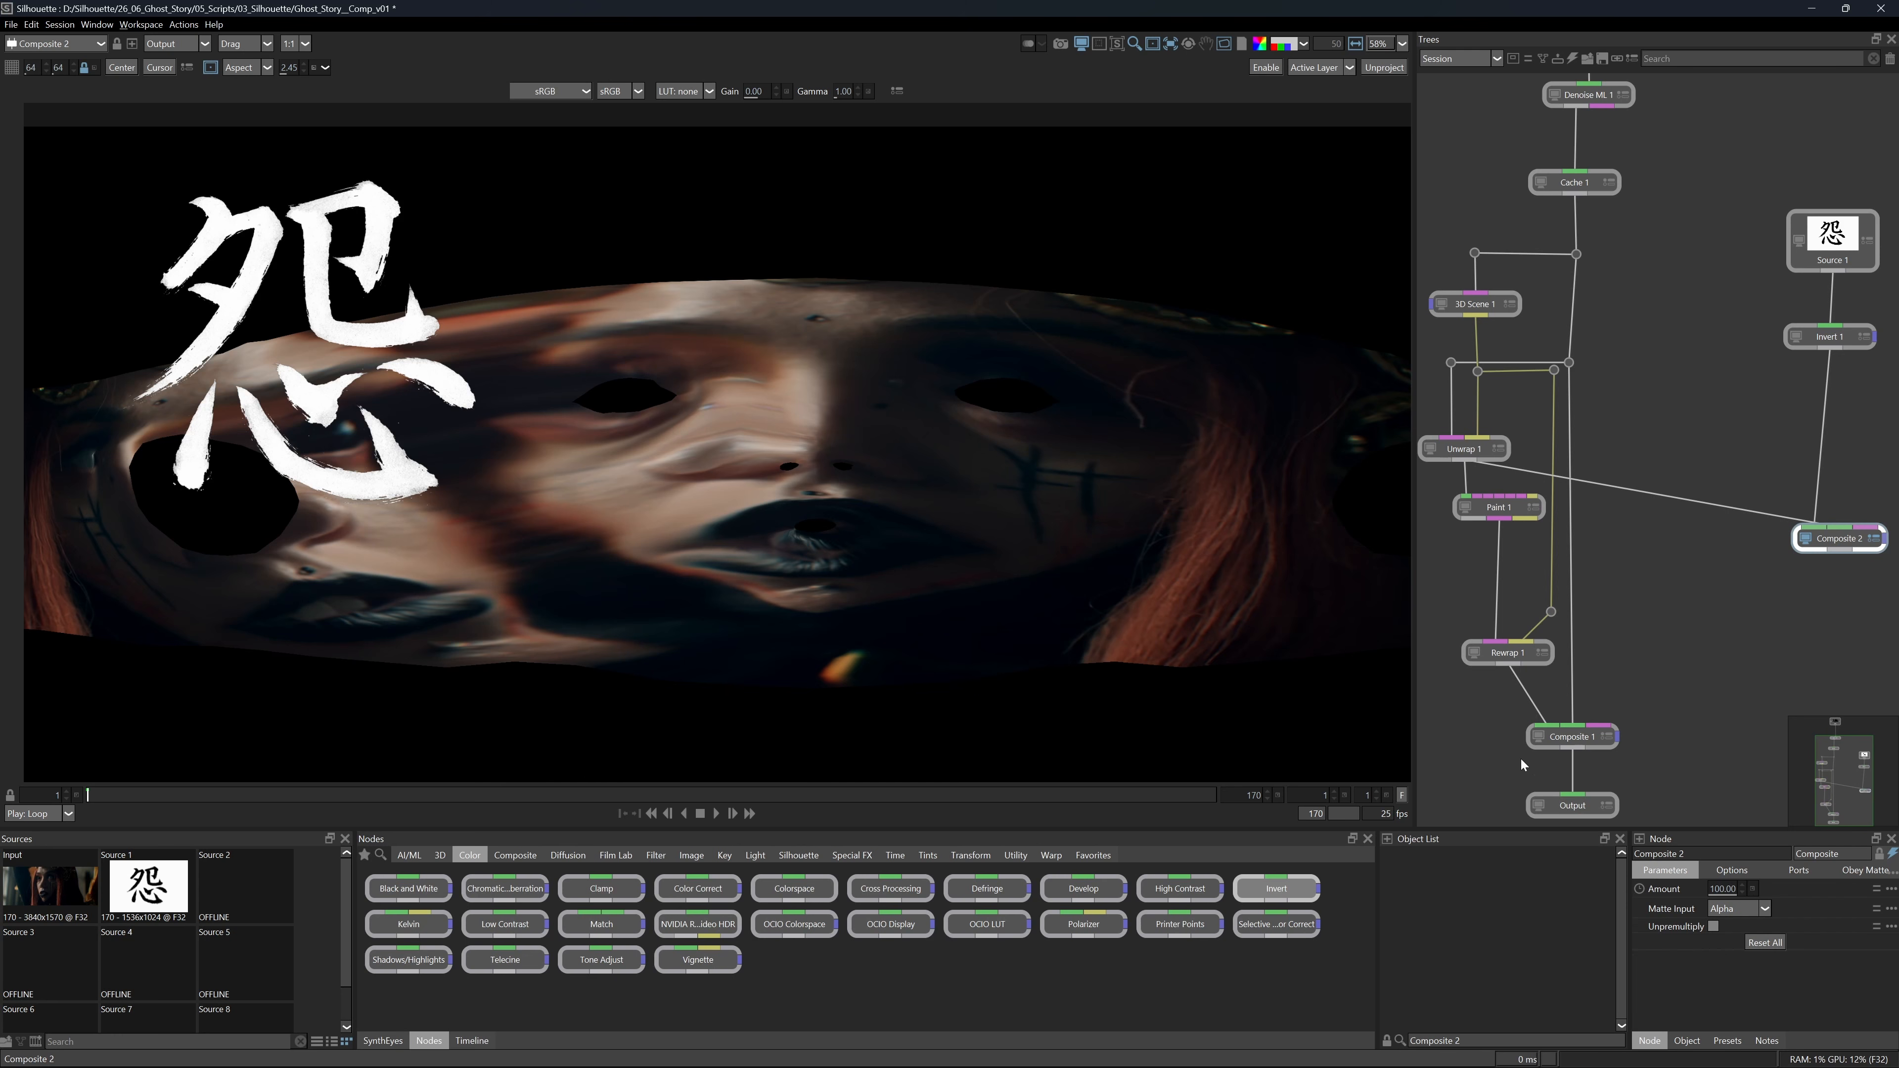
pyautogui.moveTo(1516, 779); pyautogui.dragTo(1519, 751)
pyautogui.click(1758, 376)
pyautogui.press('Tab')
pyautogui.write('trans')
pyautogui.press('Return')
pyautogui.moveTo(1759, 380); pyautogui.dragTo(1832, 407)
# While viewing Composite 2, scale and position the symbol over the marked cheek, with its anchor at -20, -13.
pyautogui.click(1809, 512)
pyautogui.moveTo(822, 469); pyautogui.dragTo(862, 475)
pyautogui.moveTo(1718, 1020); pyautogui.dragTo(1750, 1020)
pyautogui.moveTo(1727, 944); pyautogui.dragTo(1898, 984)
pyautogui.moveTo(1769, 943)
pyautogui.mouseDown()
pyautogui.moveTo(1666, 943)
pyautogui.moveTo(1802, 944)
pyautogui.mouseUp()
pyautogui.moveTo(1720, 962); pyautogui.dragTo(1650, 962)
pyautogui.moveTo(1722, 943)
pyautogui.mouseDown()
pyautogui.moveTo(1650, 944)
pyautogui.moveTo(1740, 960)
pyautogui.moveTo(1763, 943)
pyautogui.moveTo(1753, 962)
pyautogui.mouseUp()
pyautogui.click(1793, 962)
pyautogui.scroll(6, 1062, 579)
pyautogui.moveTo(1720, 961); pyautogui.dragTo(1722, 960)
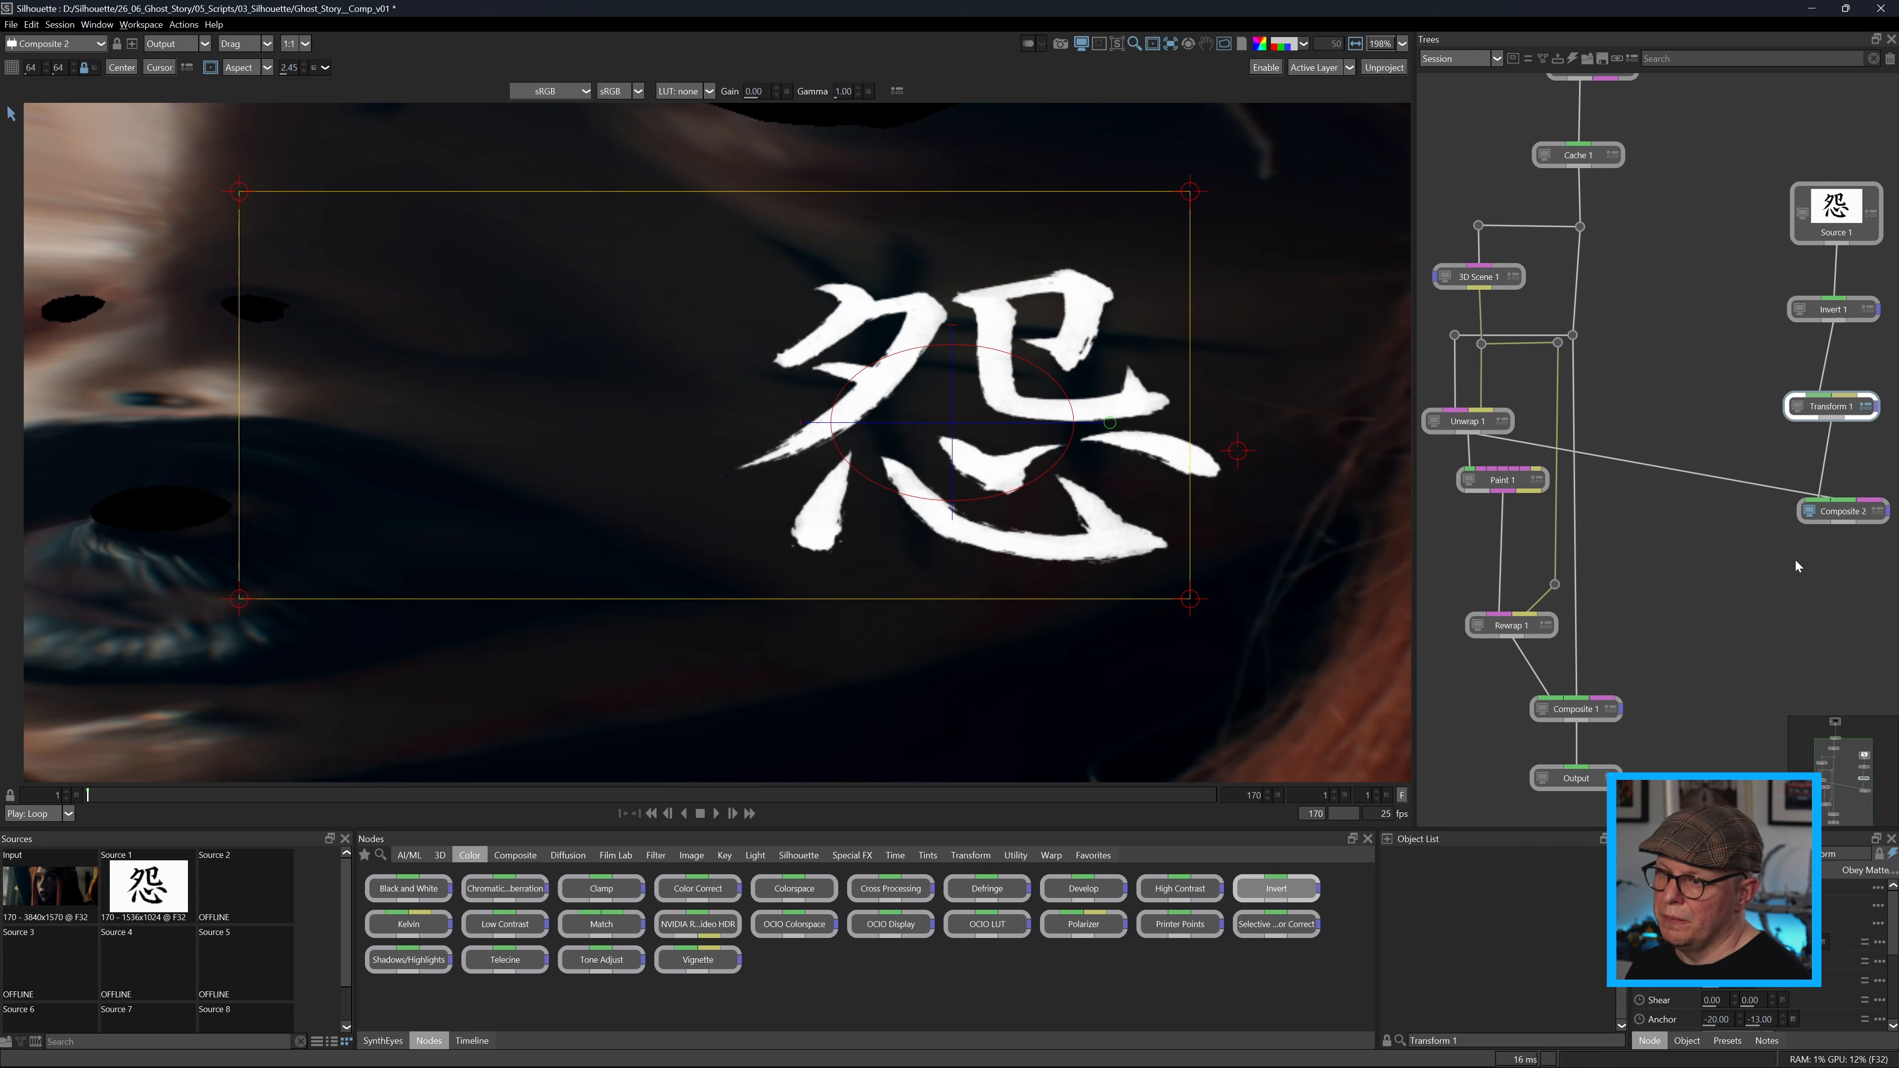
# Add a second Rewrap node below Transform 1 and delete Composite 2 so that Transform 1 feeds the new node.
pyautogui.moveTo(1796, 561); pyautogui.dragTo(1790, 532)
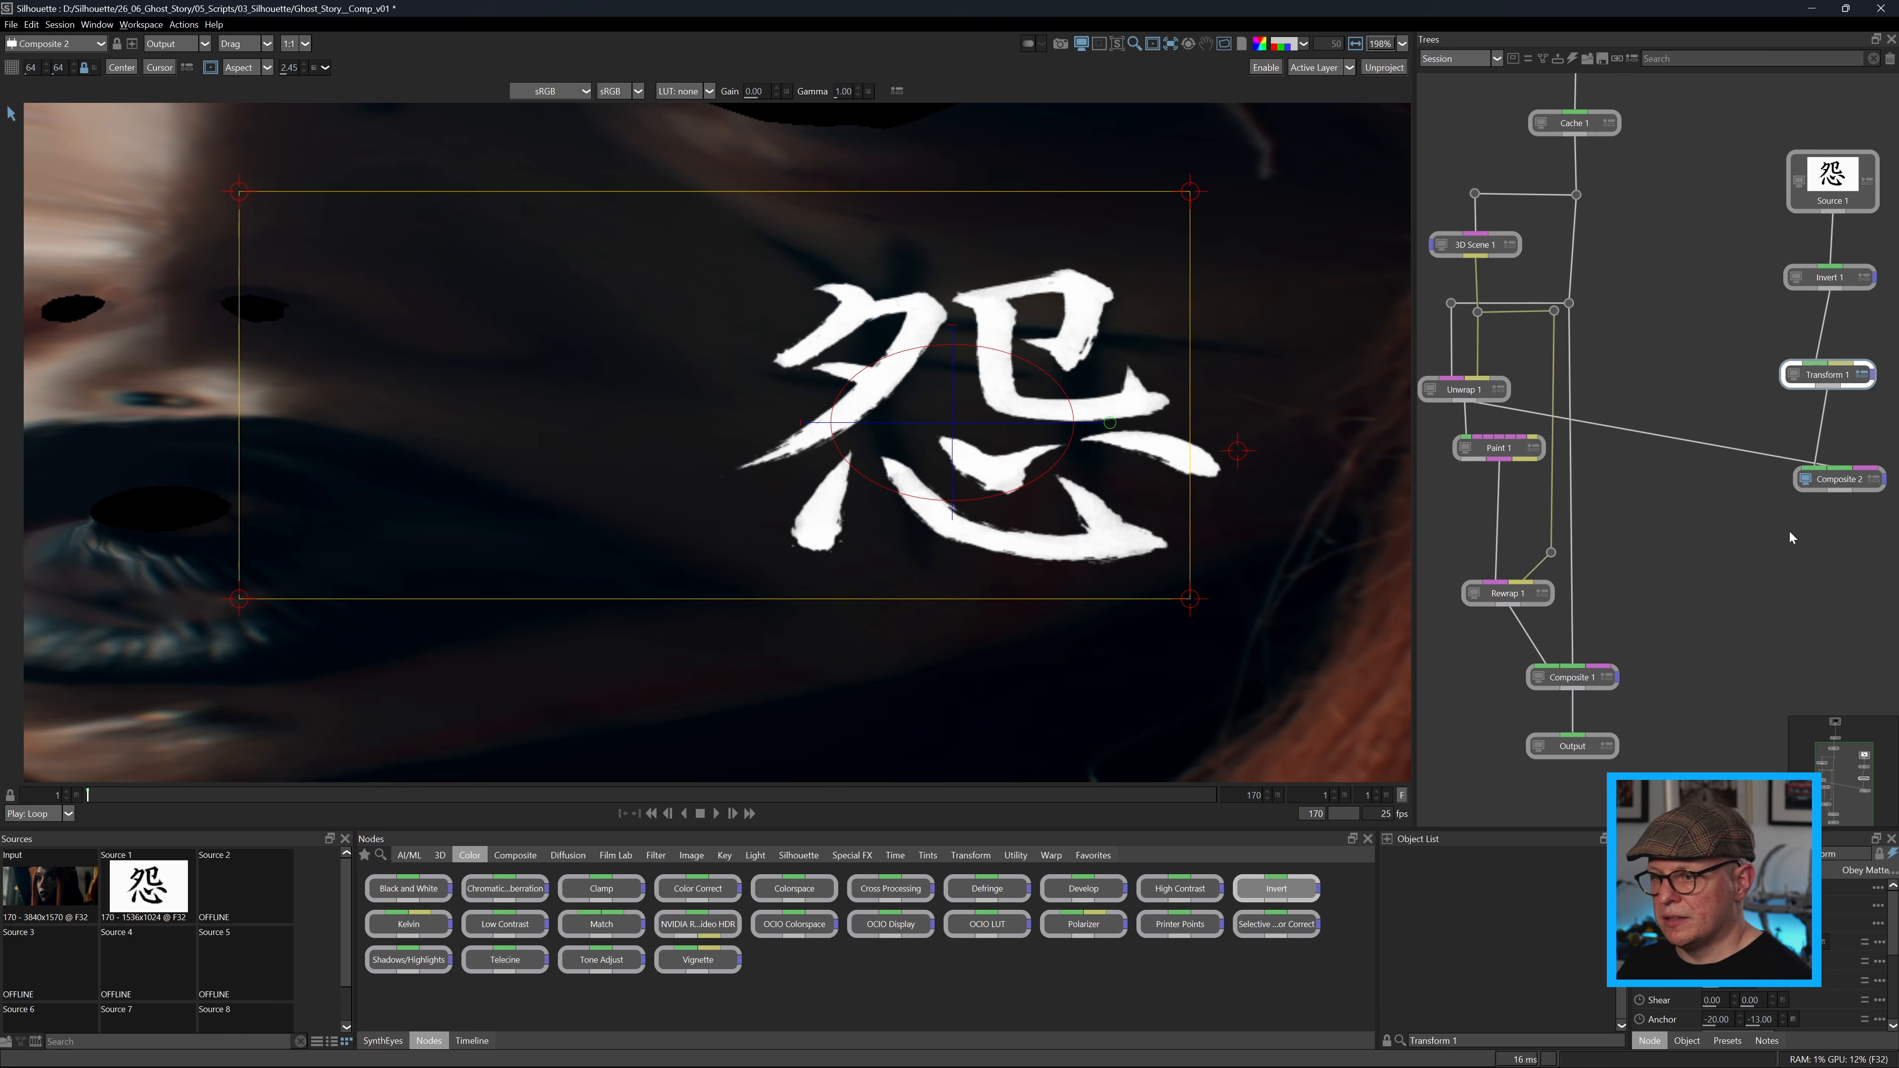
pyautogui.click(439, 856)
pyautogui.moveTo(601, 888); pyautogui.dragTo(1801, 612)
pyautogui.click(1839, 482)
pyautogui.press('Delete')
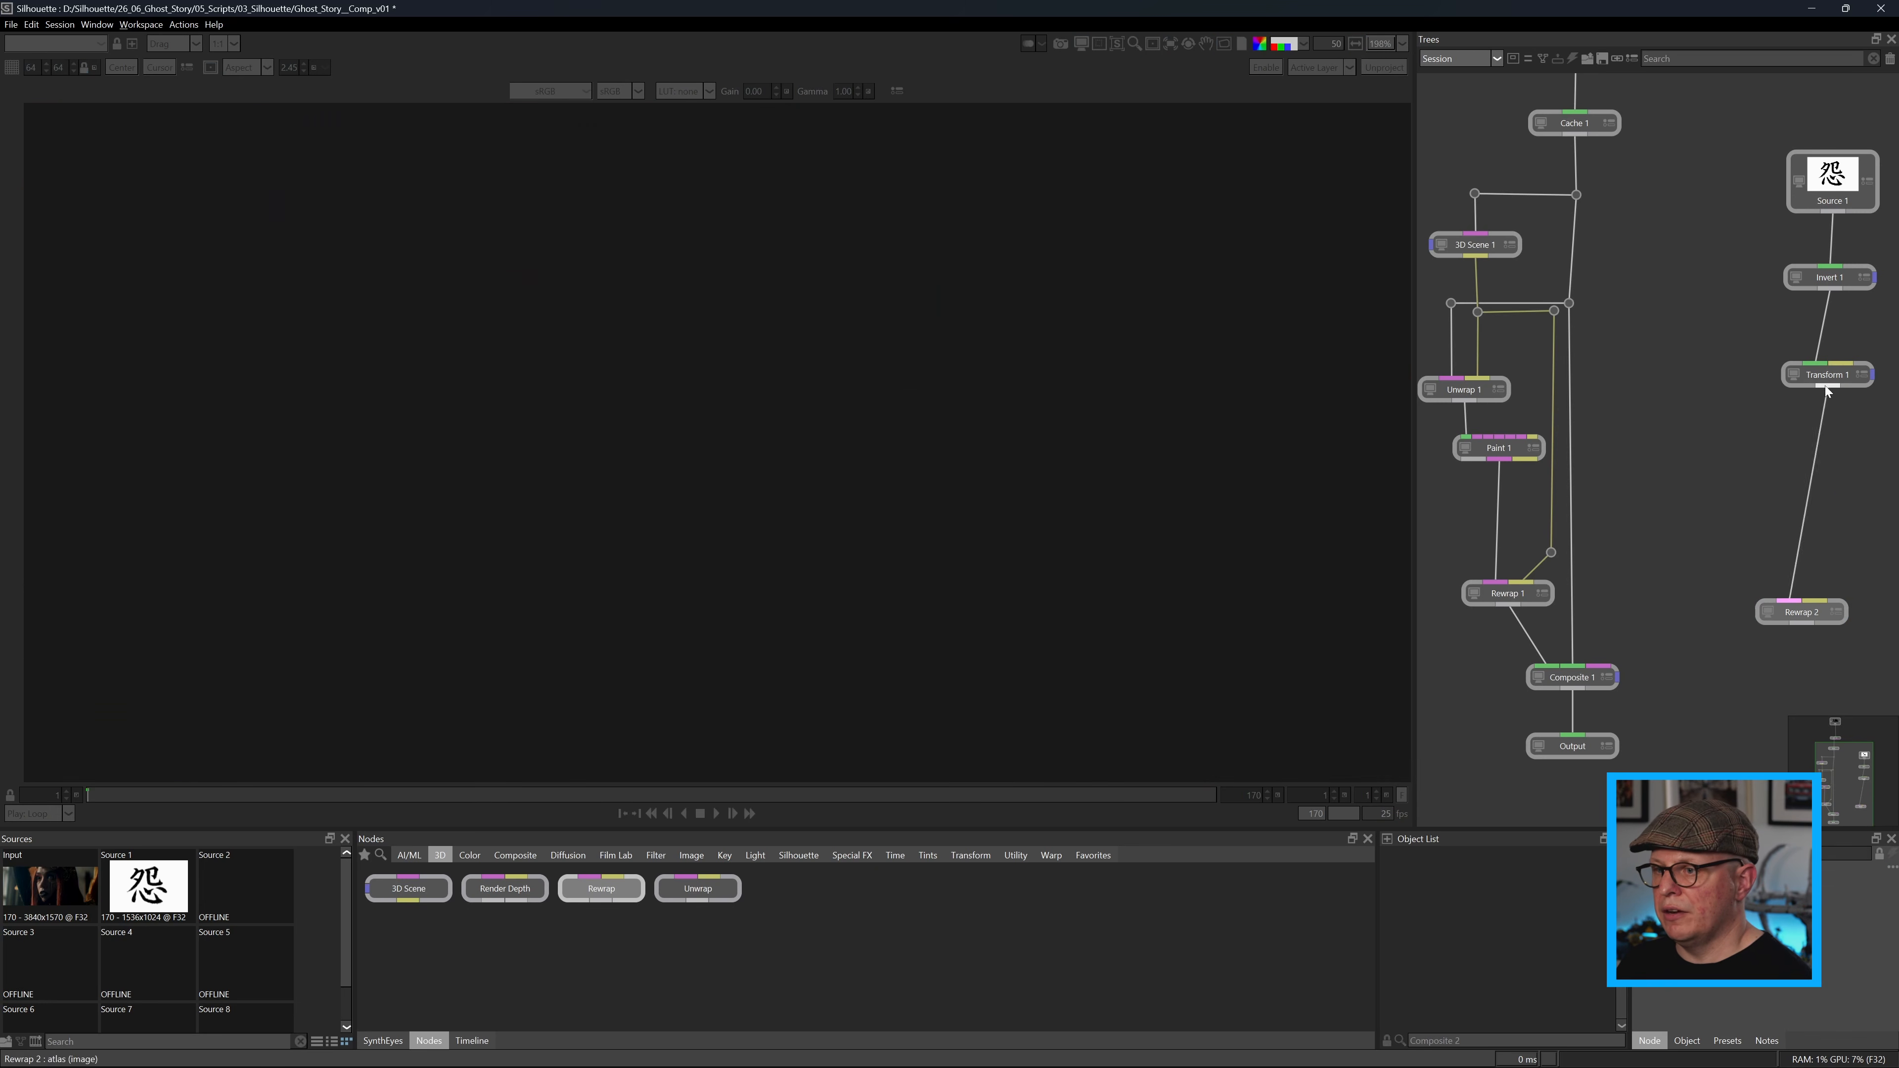
# Connect the 3D Scene line to Rewrap 2's scene input and tidy the connection with a dot above the node.
pyautogui.moveTo(1822, 598); pyautogui.dragTo(1550, 553)
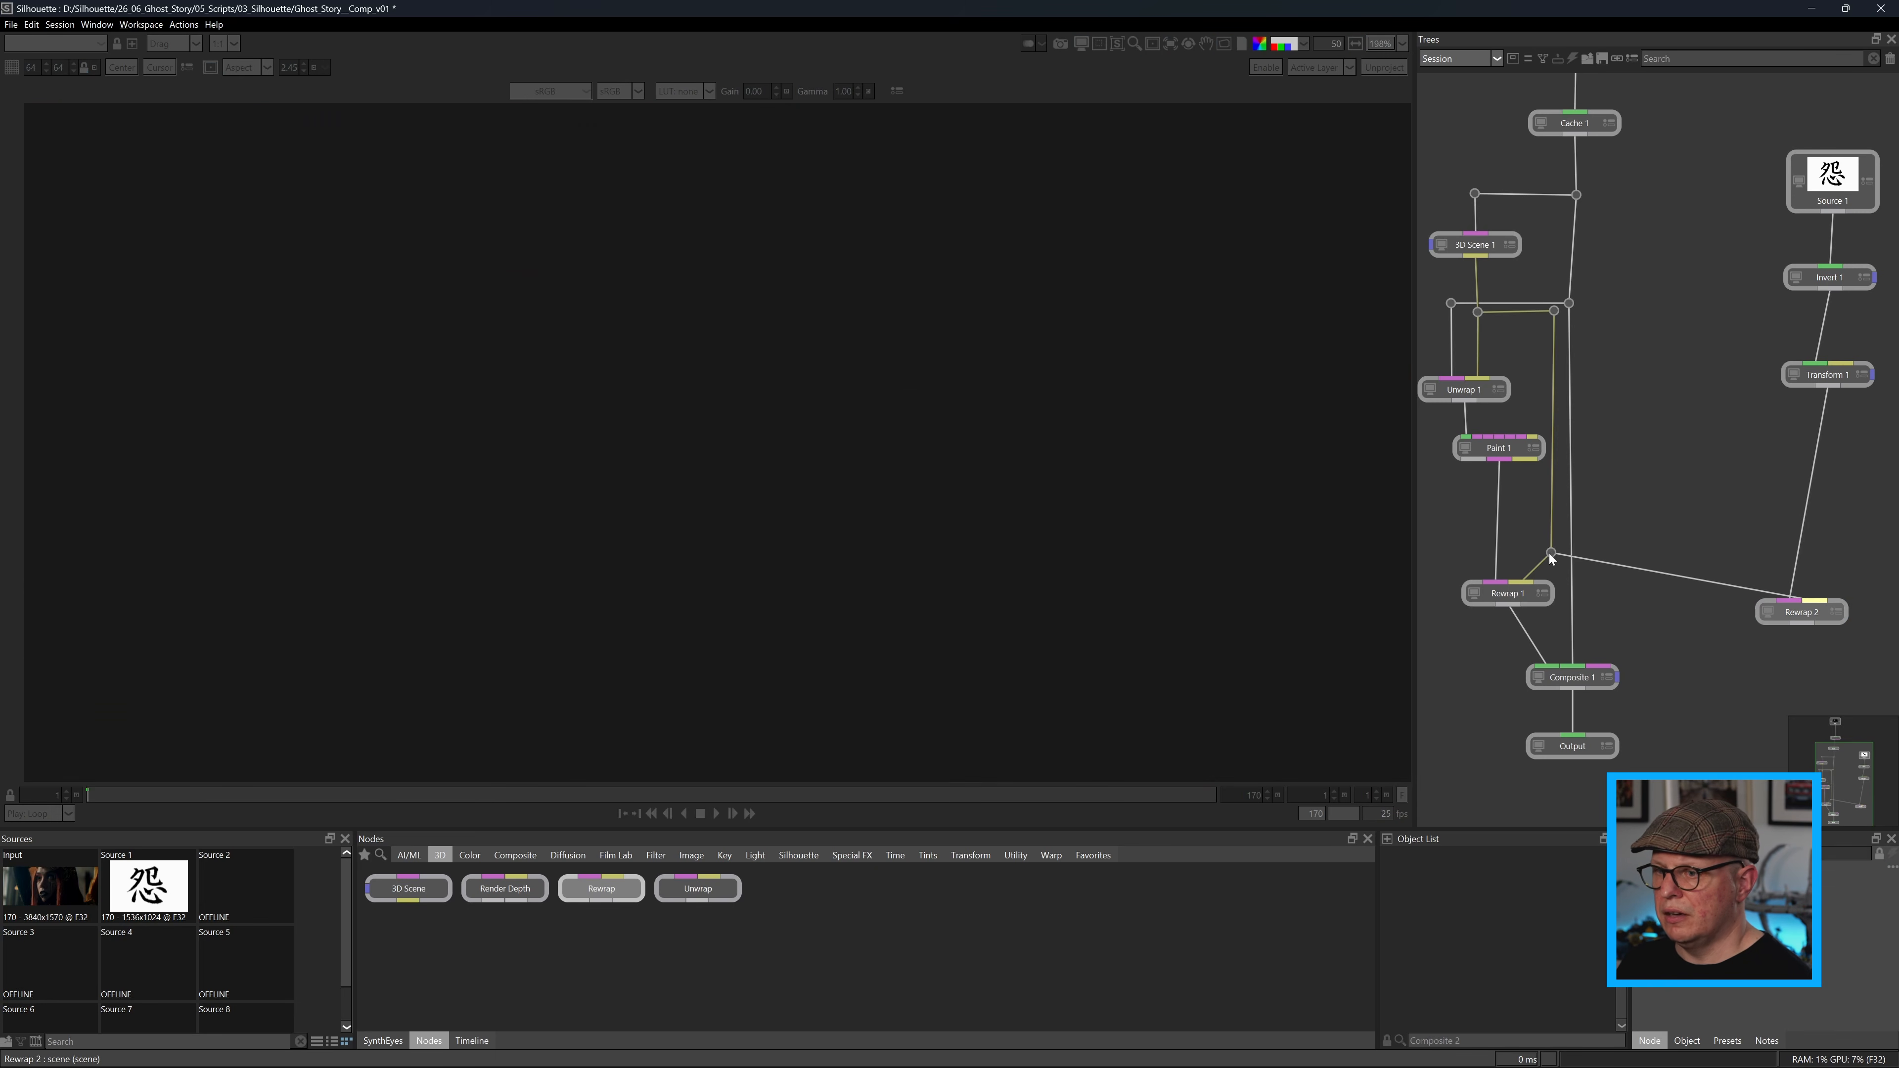
pyautogui.click(1671, 574)
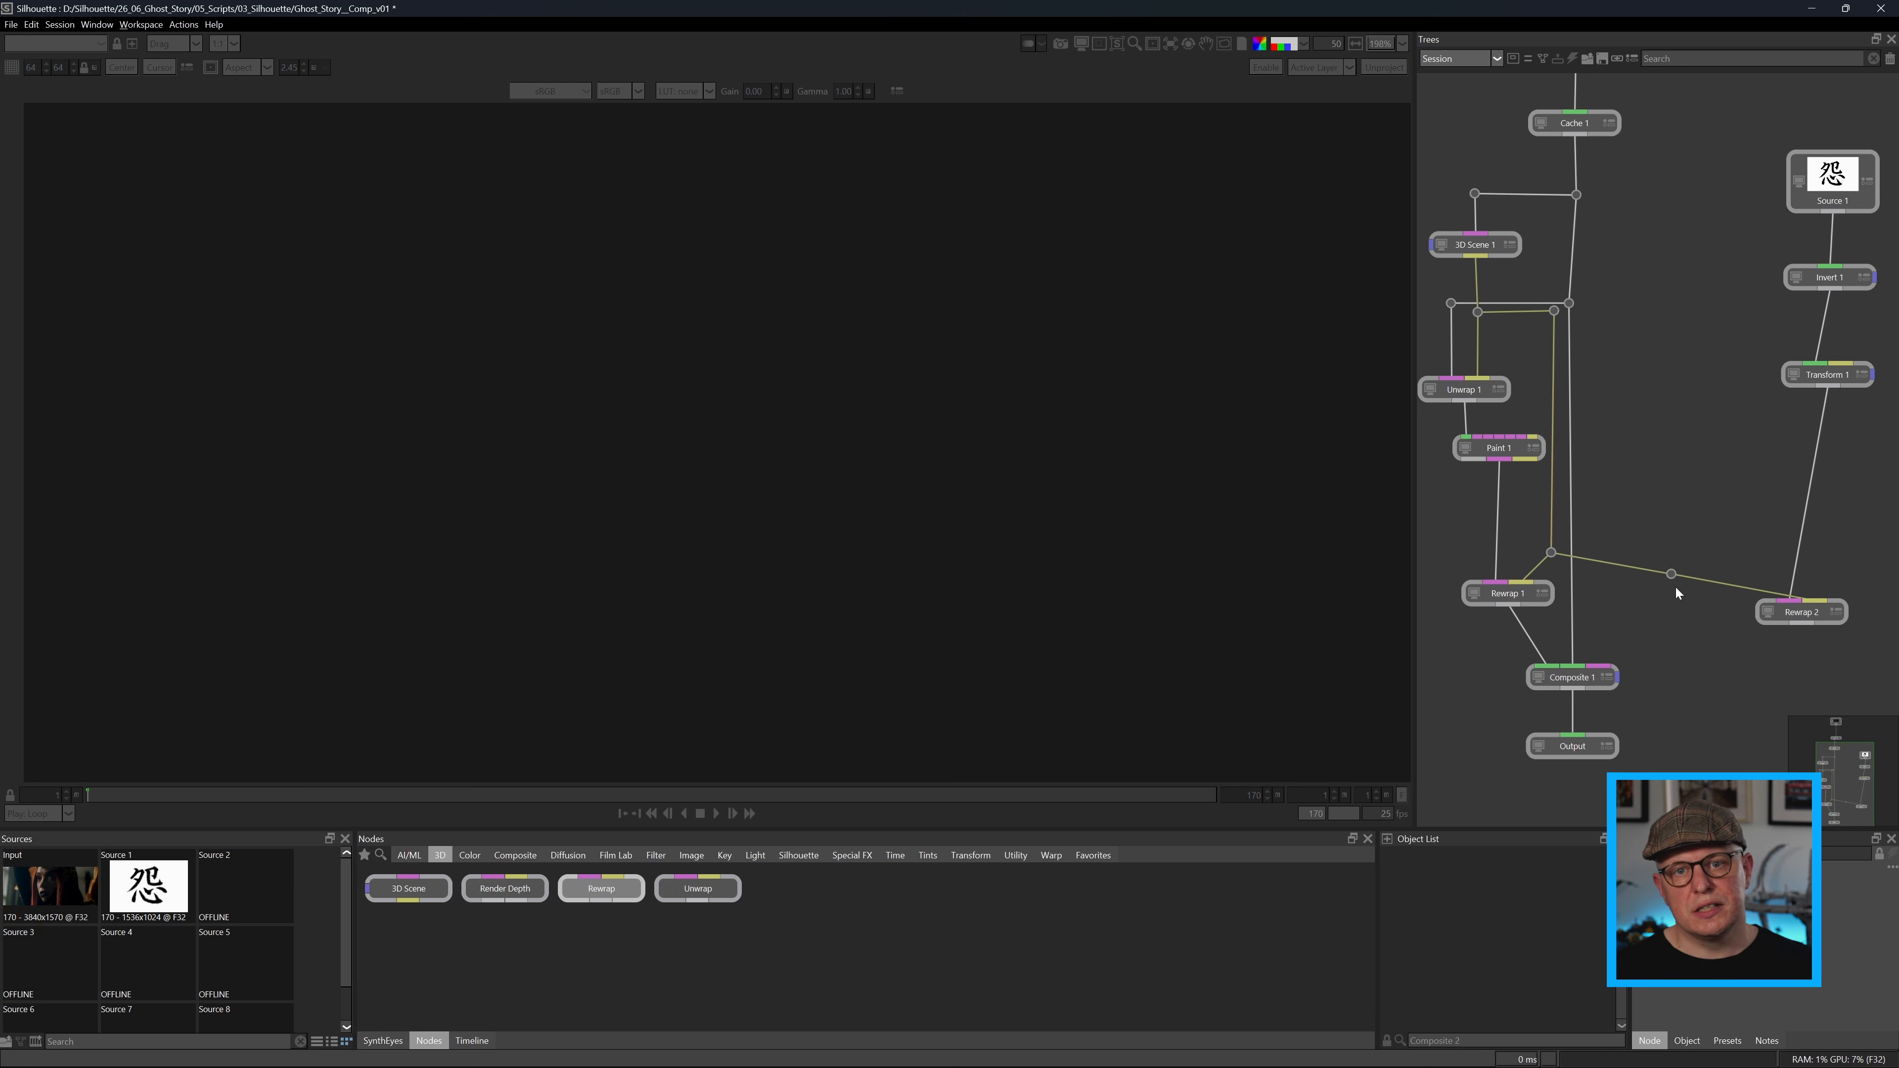
pyautogui.moveTo(1676, 585); pyautogui.dragTo(1818, 613)
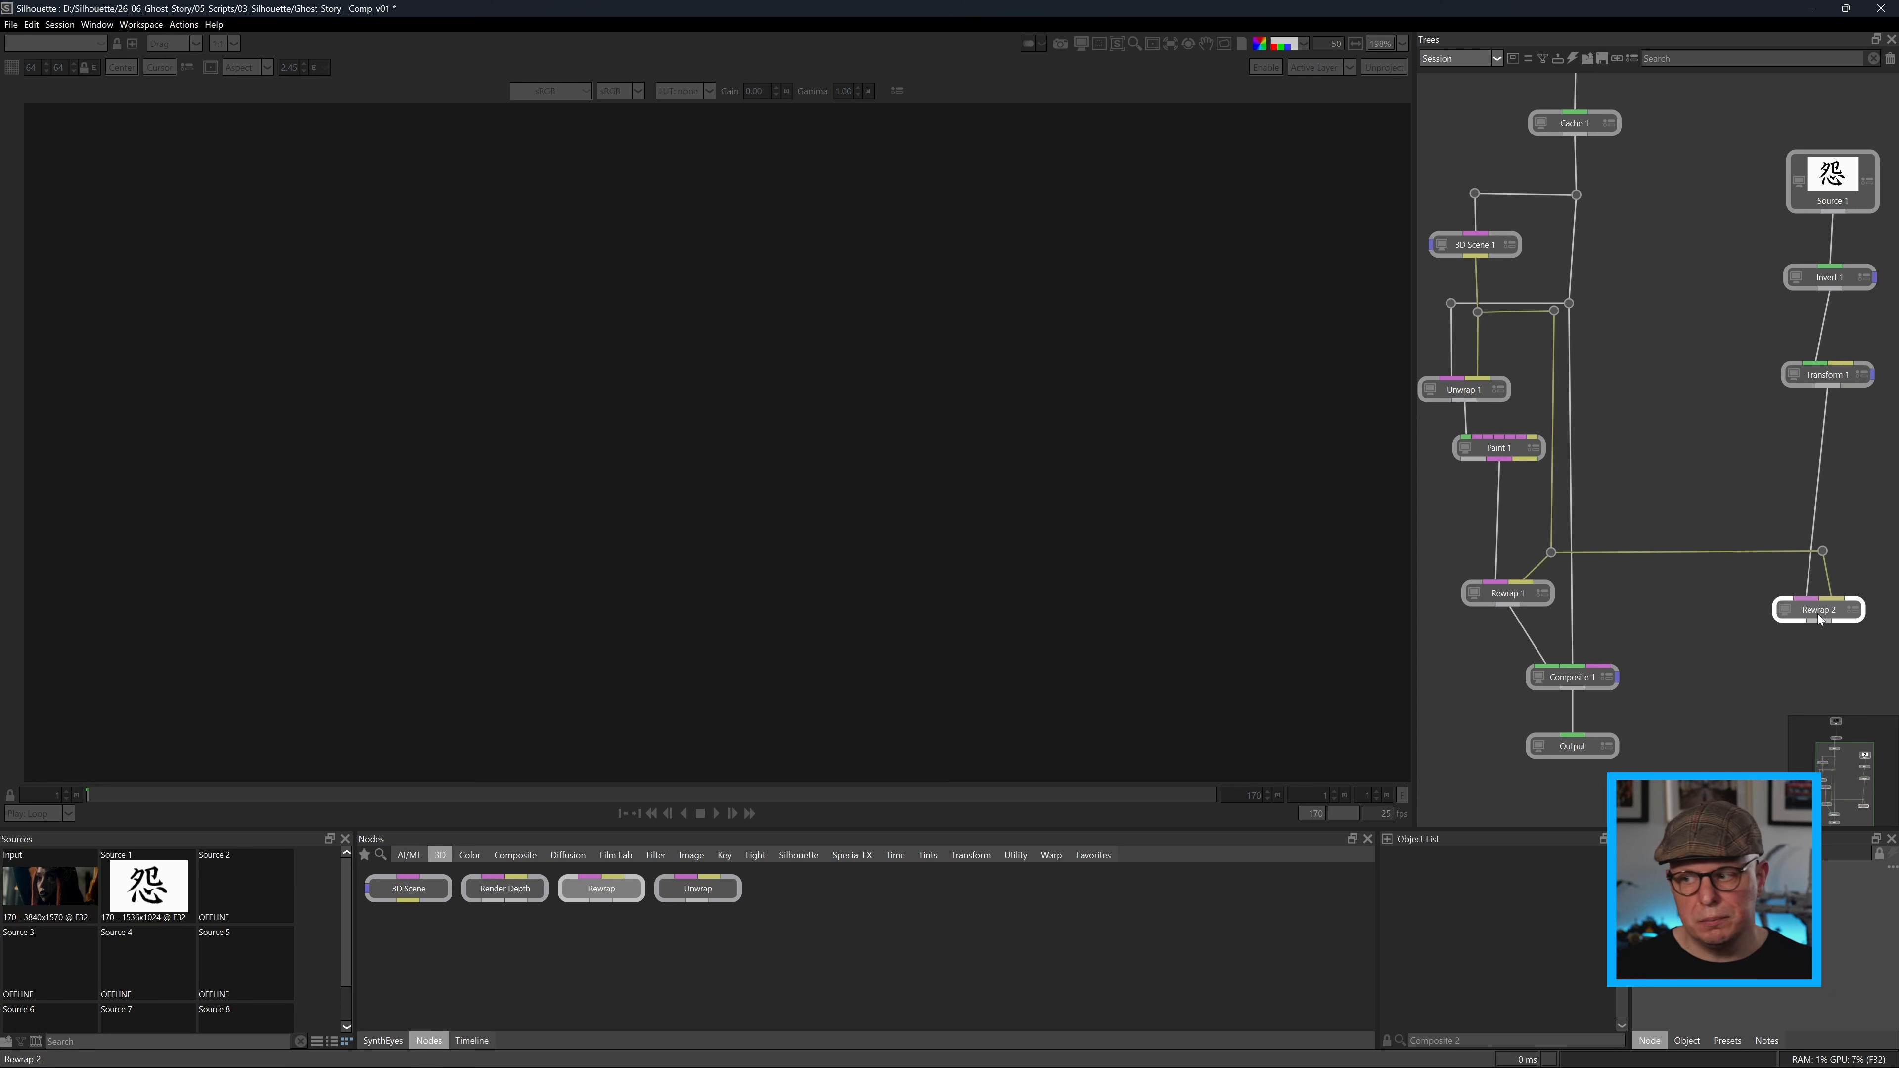
# Insert a DOD node between Transform 1 and Rewrap 2 and compare its domain of definition with the session size.
pyautogui.click(1720, 480)
pyautogui.click(970, 855)
pyautogui.moveTo(579, 889); pyautogui.dragTo(1830, 469)
pyautogui.click(1818, 469)
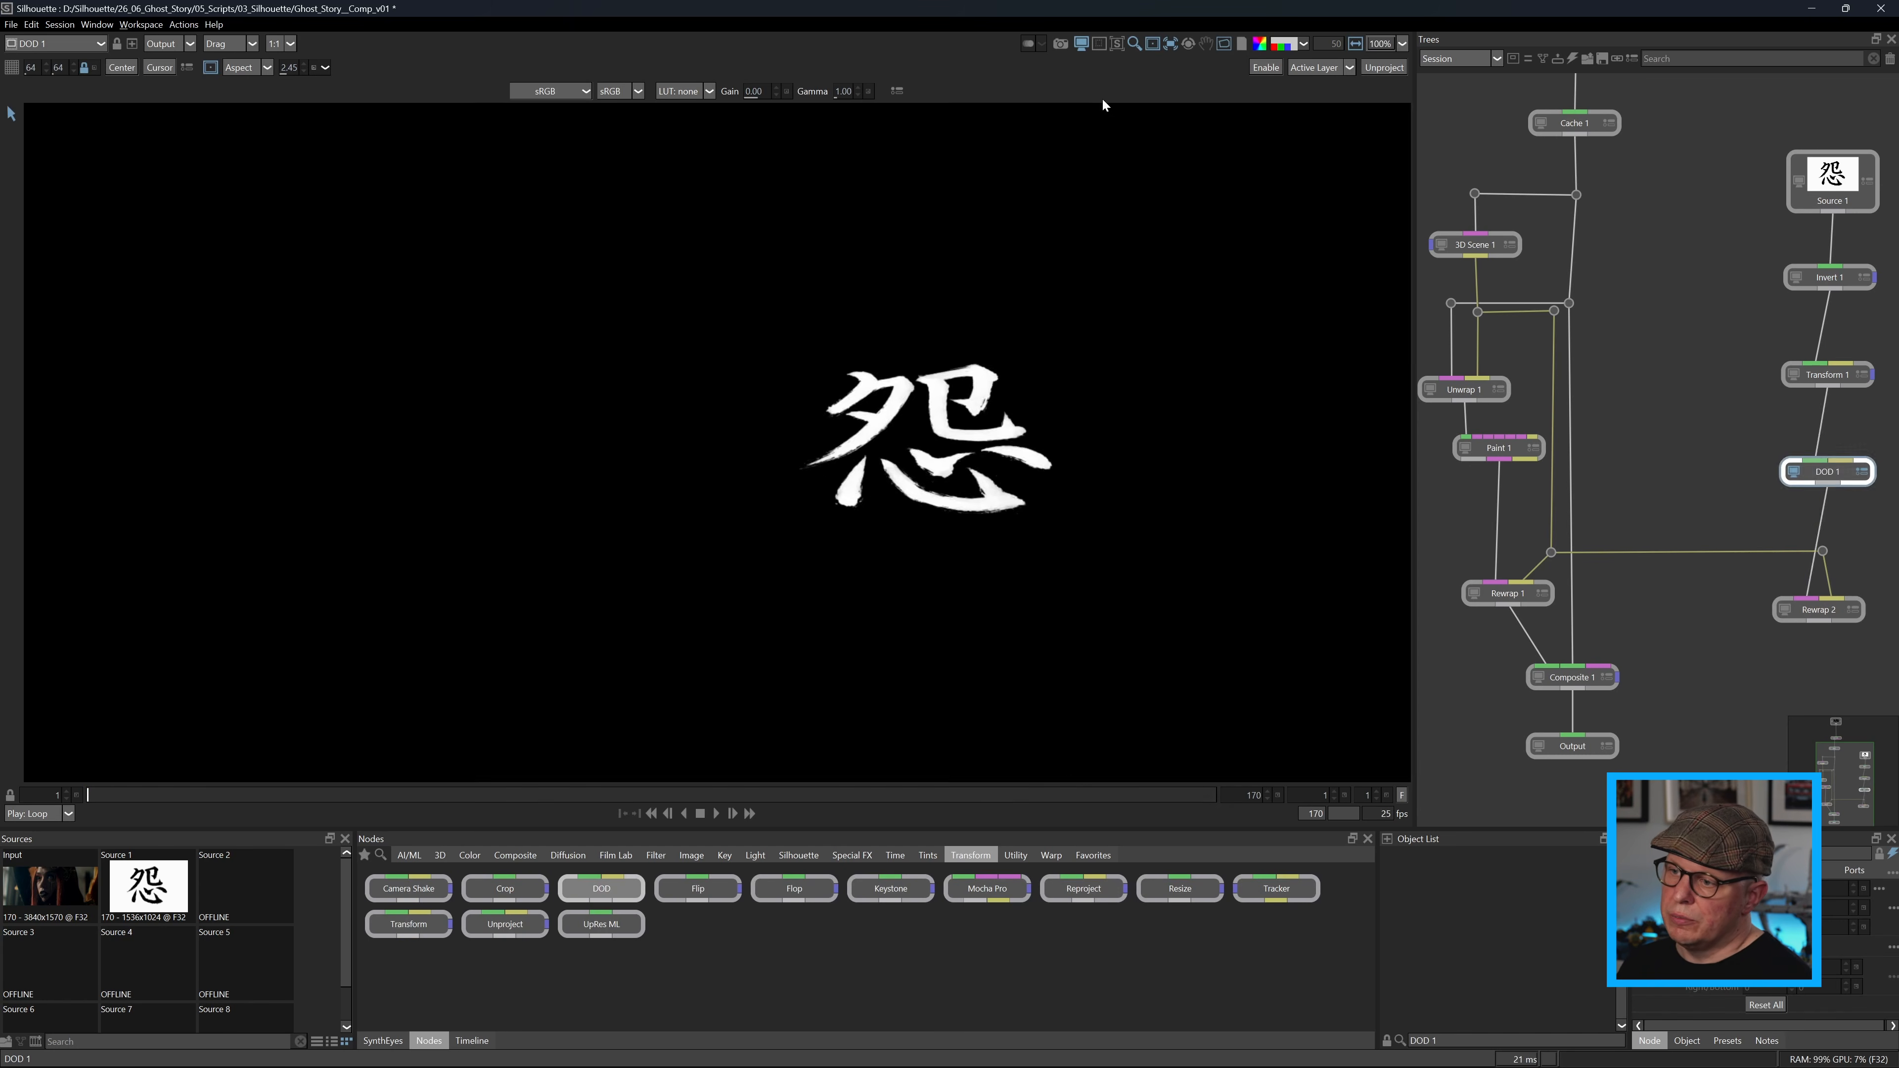
pyautogui.click(1331, 51)
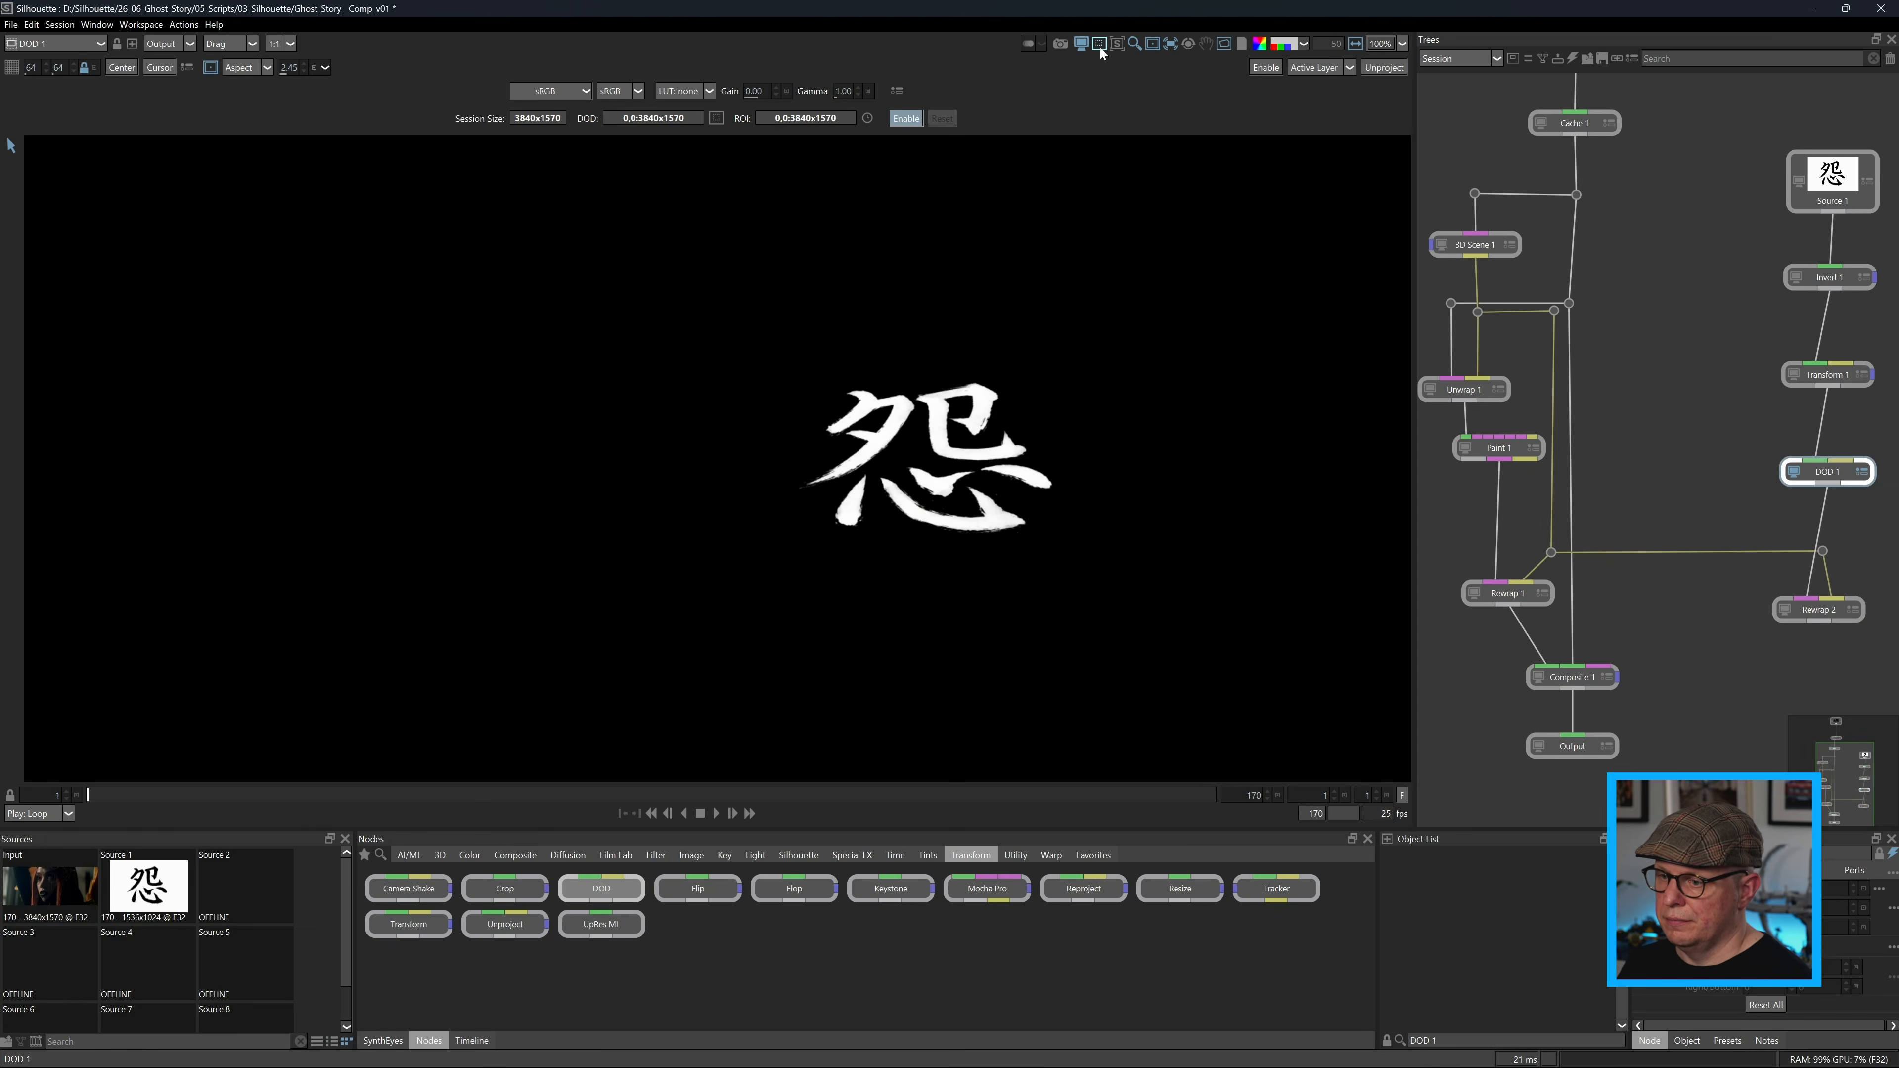
pyautogui.click(1100, 44)
# View Rewrap 2 and play back the symbol wrapped onto the moving face.
pyautogui.click(1785, 609)
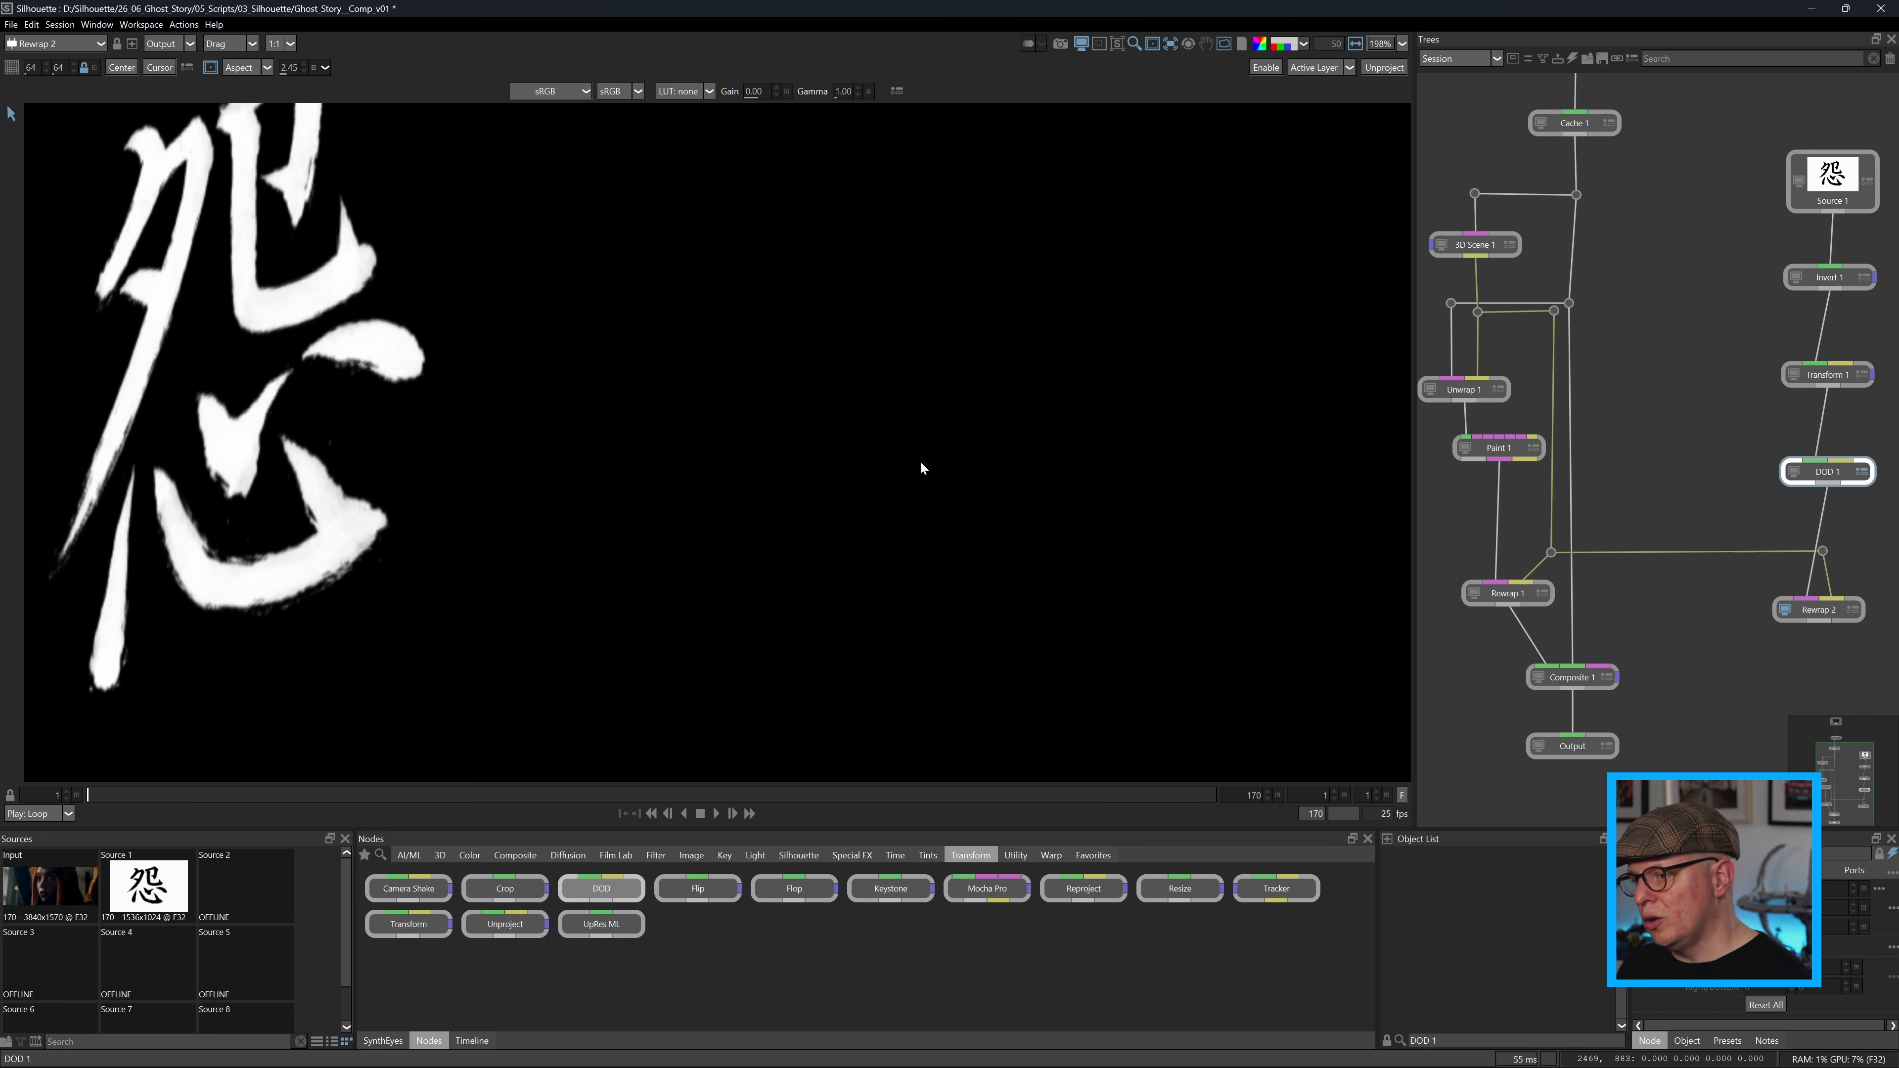
pyautogui.scroll(-3, 881, 462)
pyautogui.click(717, 814)
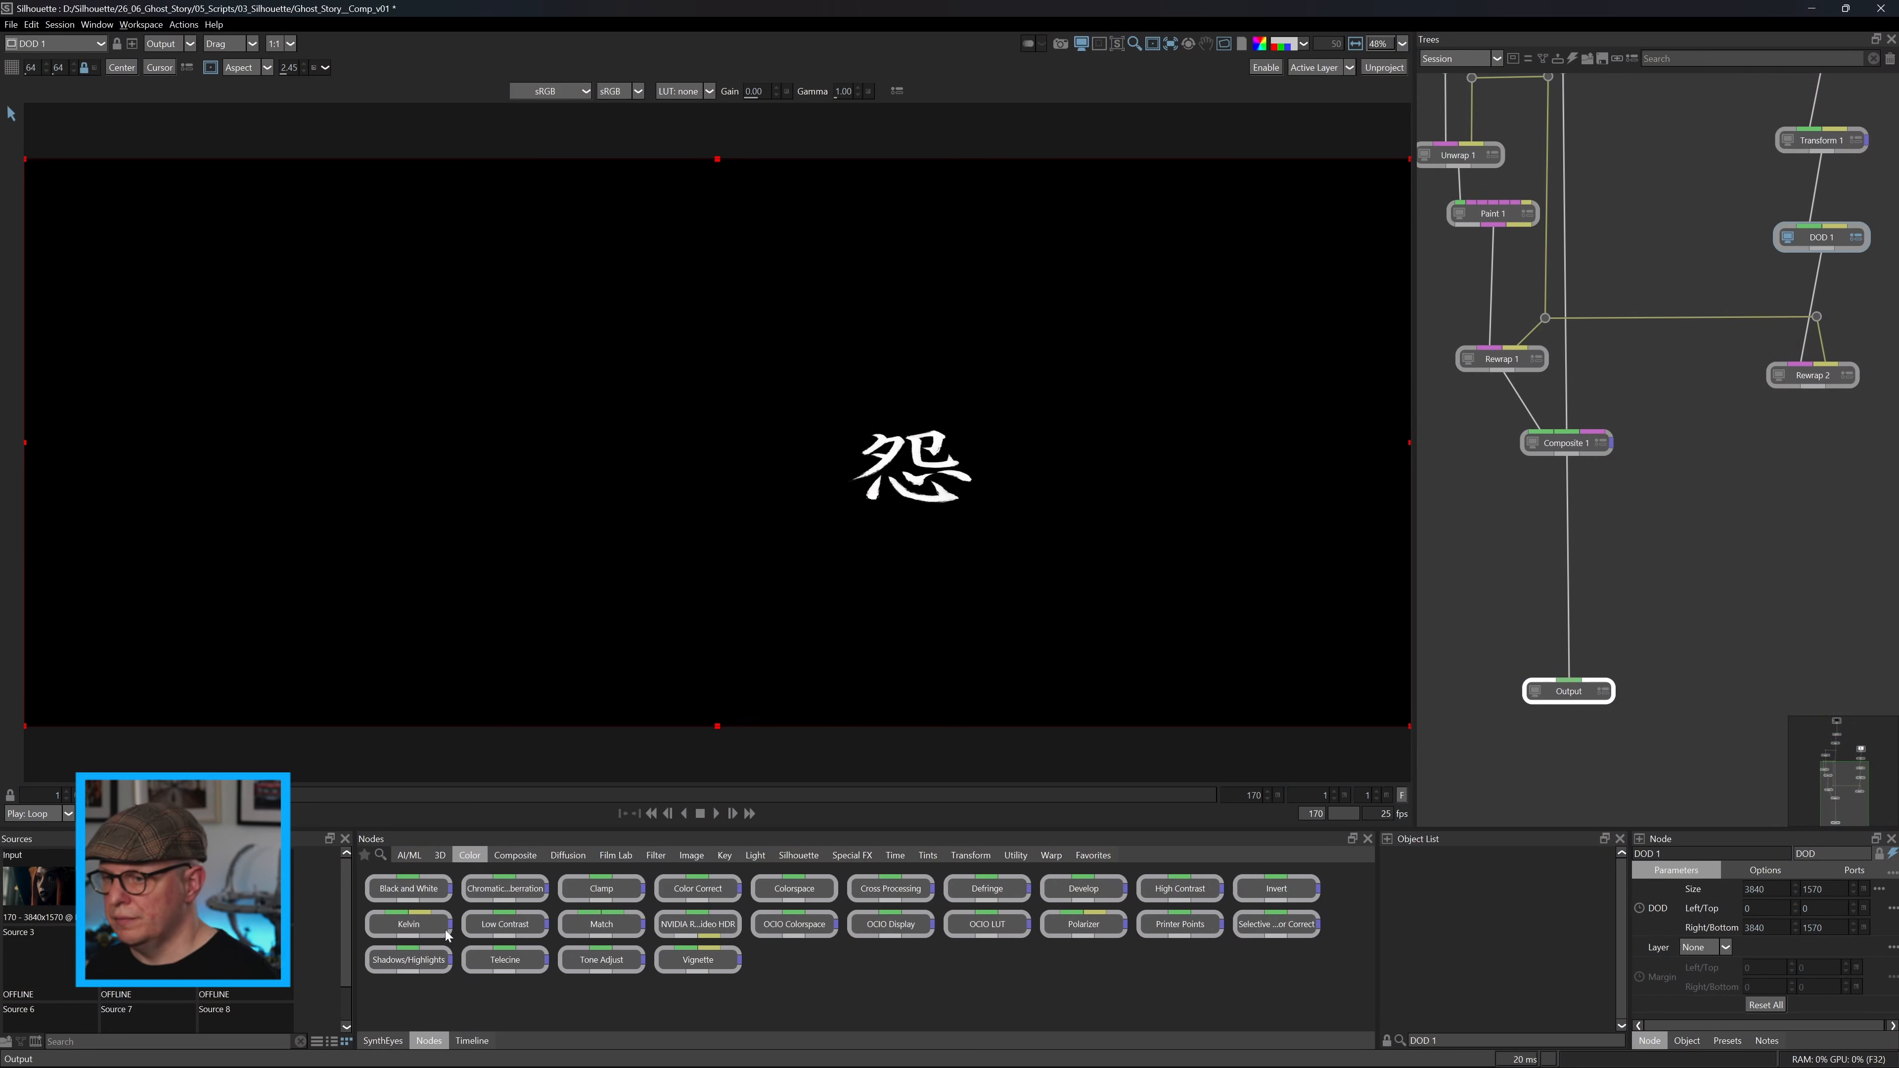
# Insert a Color Correct node between Composite 1 and Output and connect Rewrap 2 to its matte input.
pyautogui.moveTo(713, 894); pyautogui.dragTo(1572, 580)
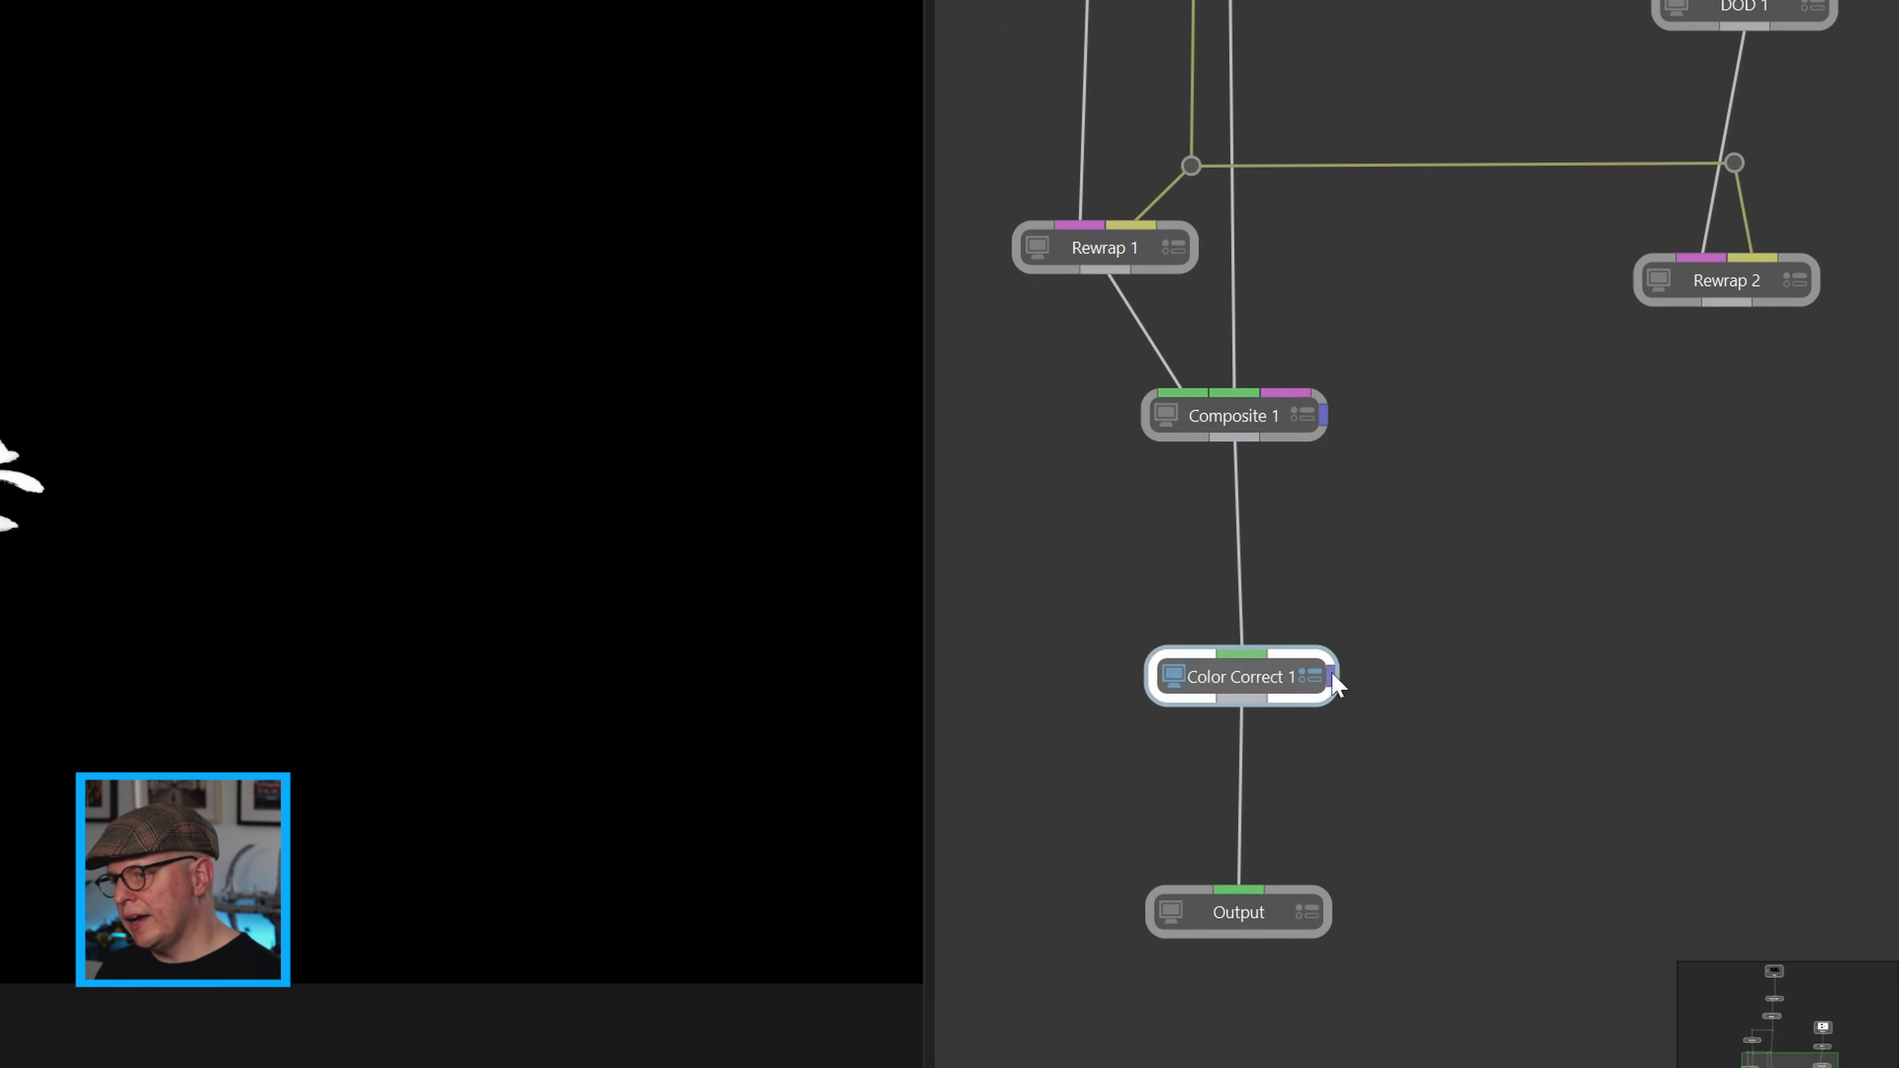
pyautogui.moveTo(1724, 304); pyautogui.dragTo(1331, 673)
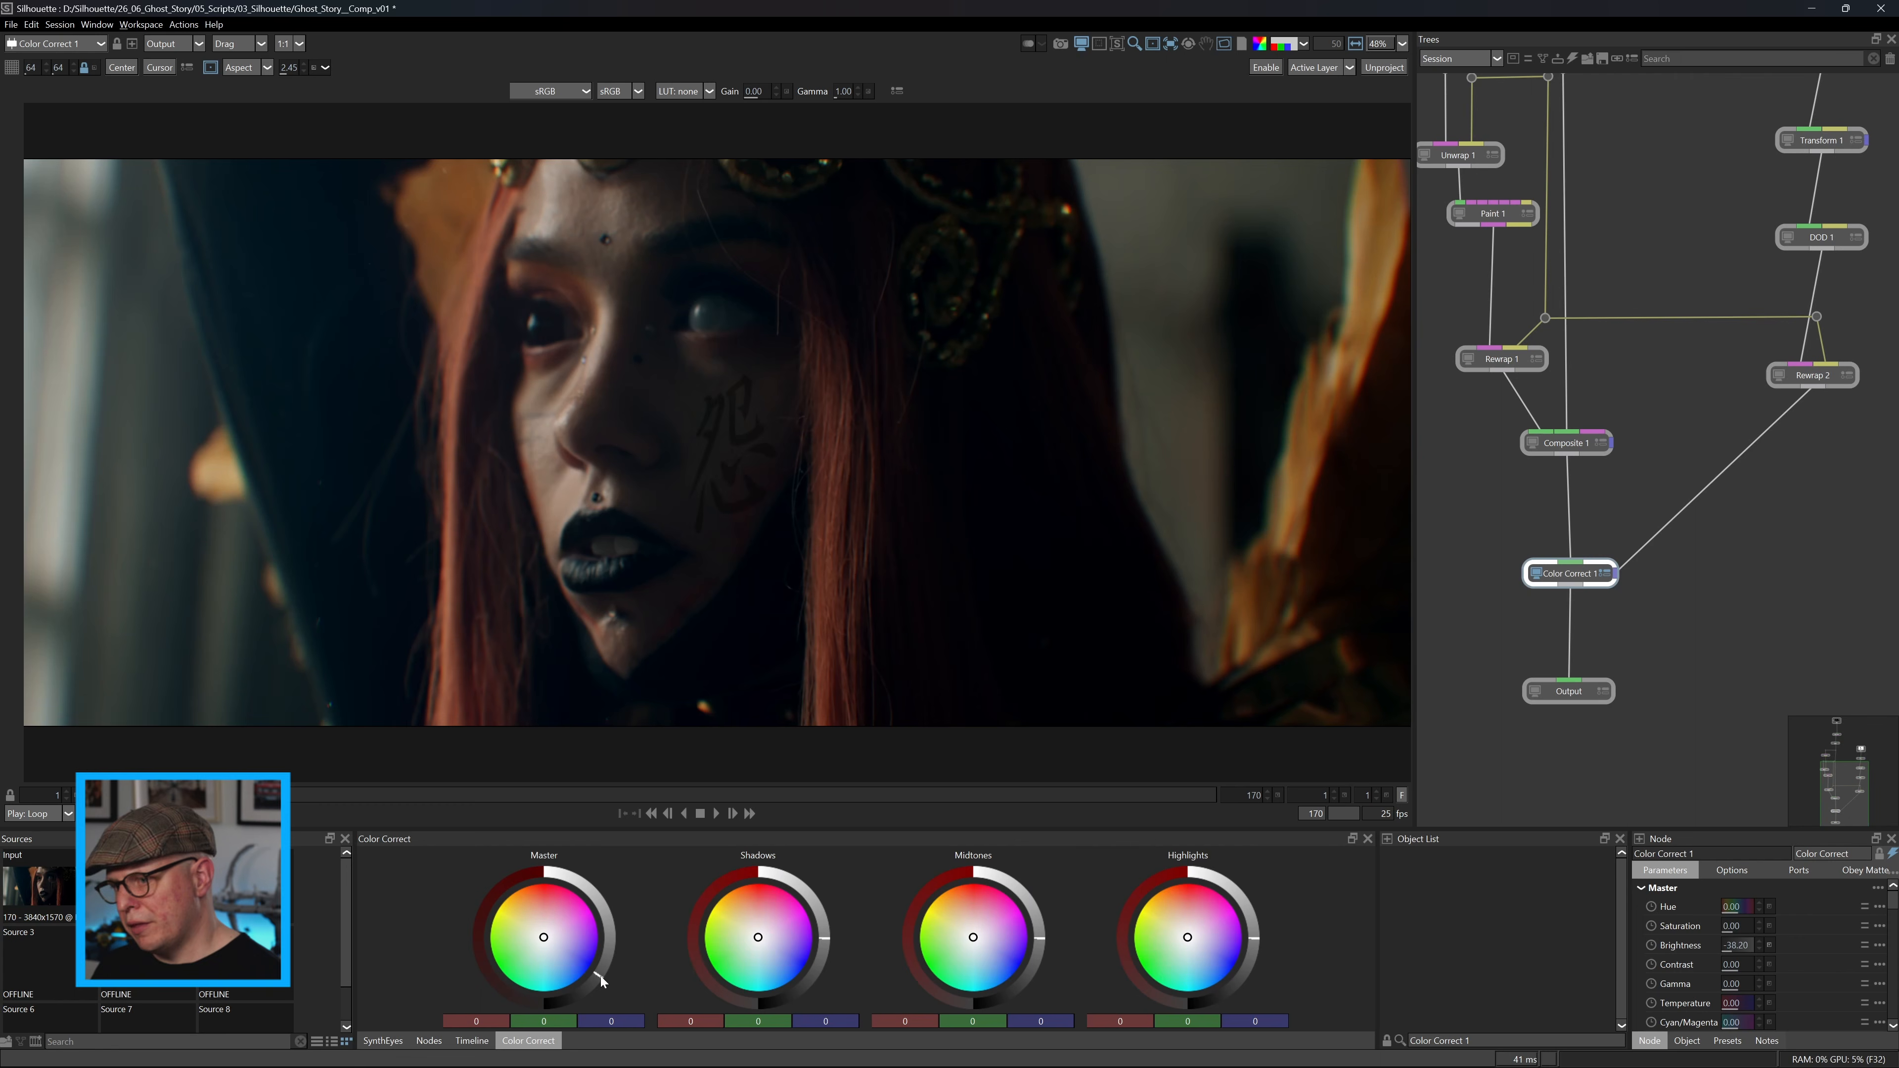
# Tint the tattoo blue with Color Correct 1's Master wheel at -69, 6, 69, and set its brightness to -34.28.
pyautogui.moveTo(543, 938); pyautogui.dragTo(546, 949)
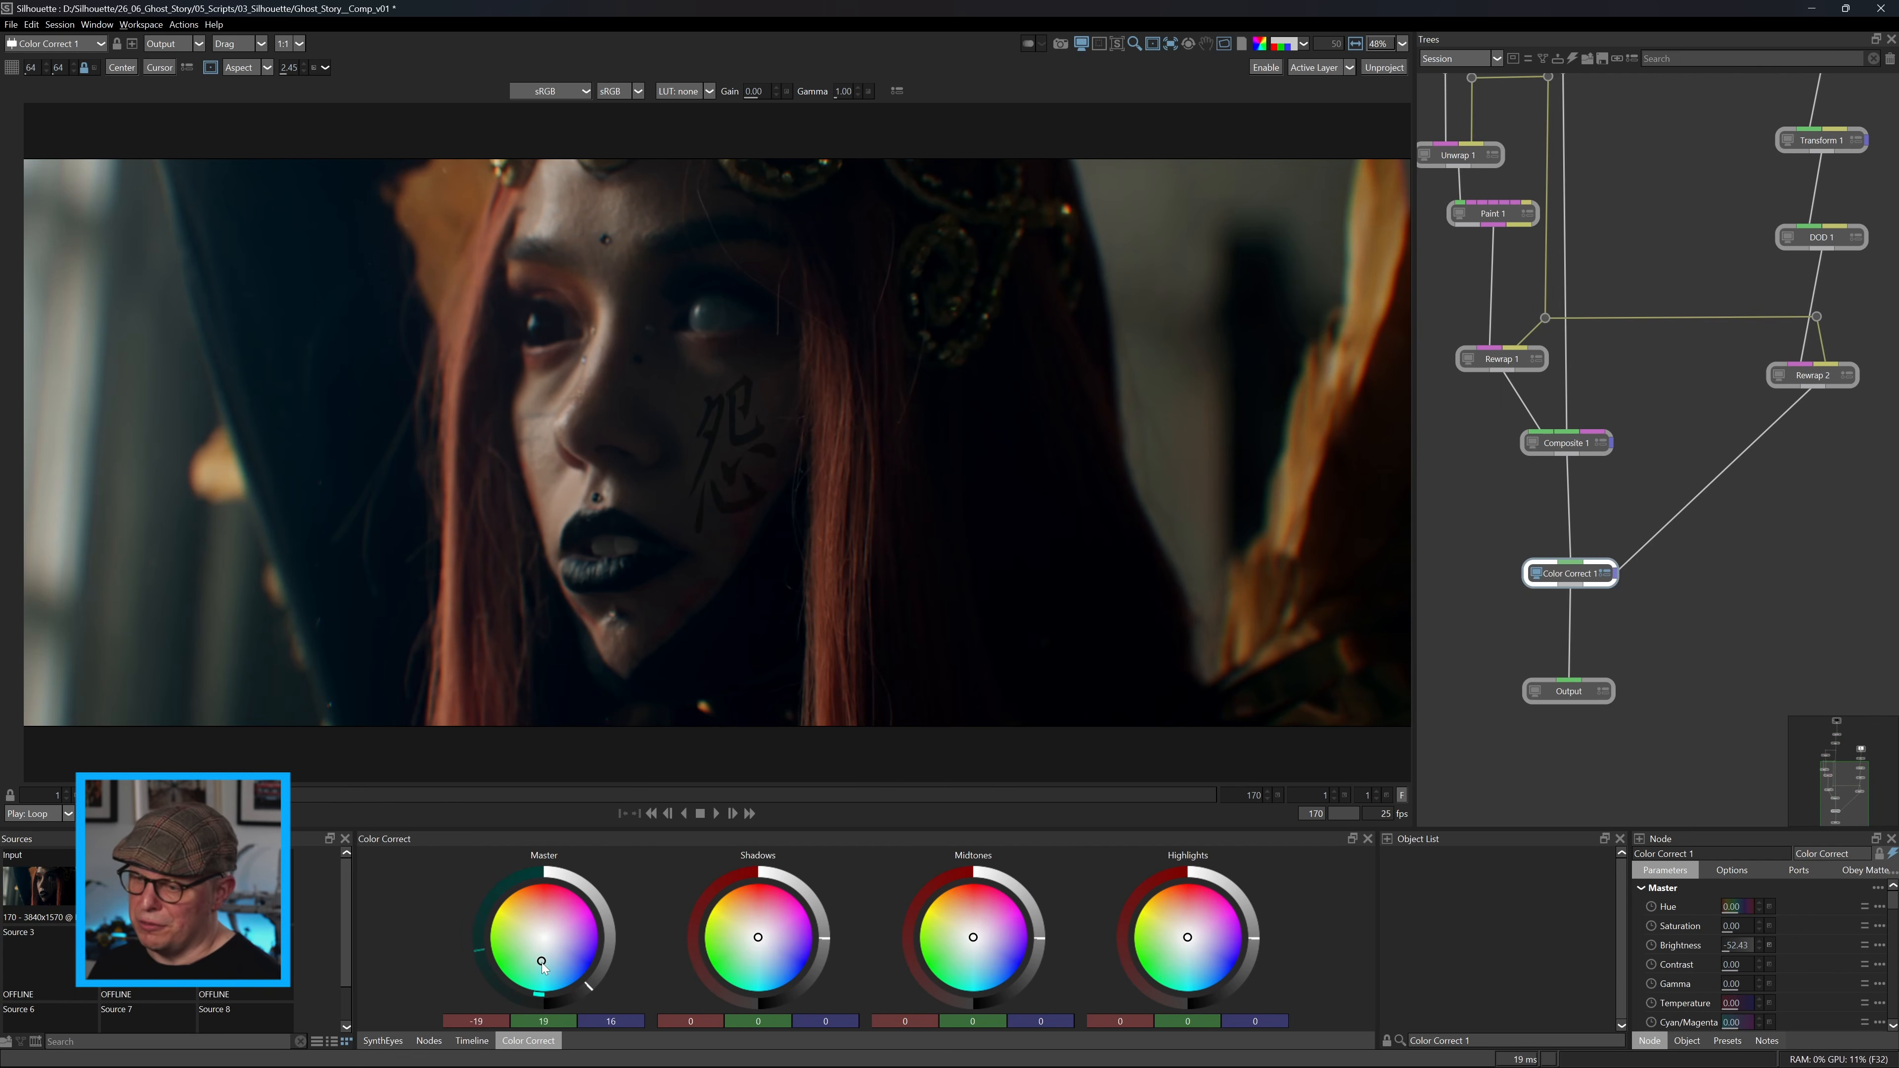
pyautogui.moveTo(587, 987)
pyautogui.mouseDown()
pyautogui.moveTo(611, 963)
pyautogui.moveTo(565, 979)
pyautogui.moveTo(590, 988)
pyautogui.mouseUp()
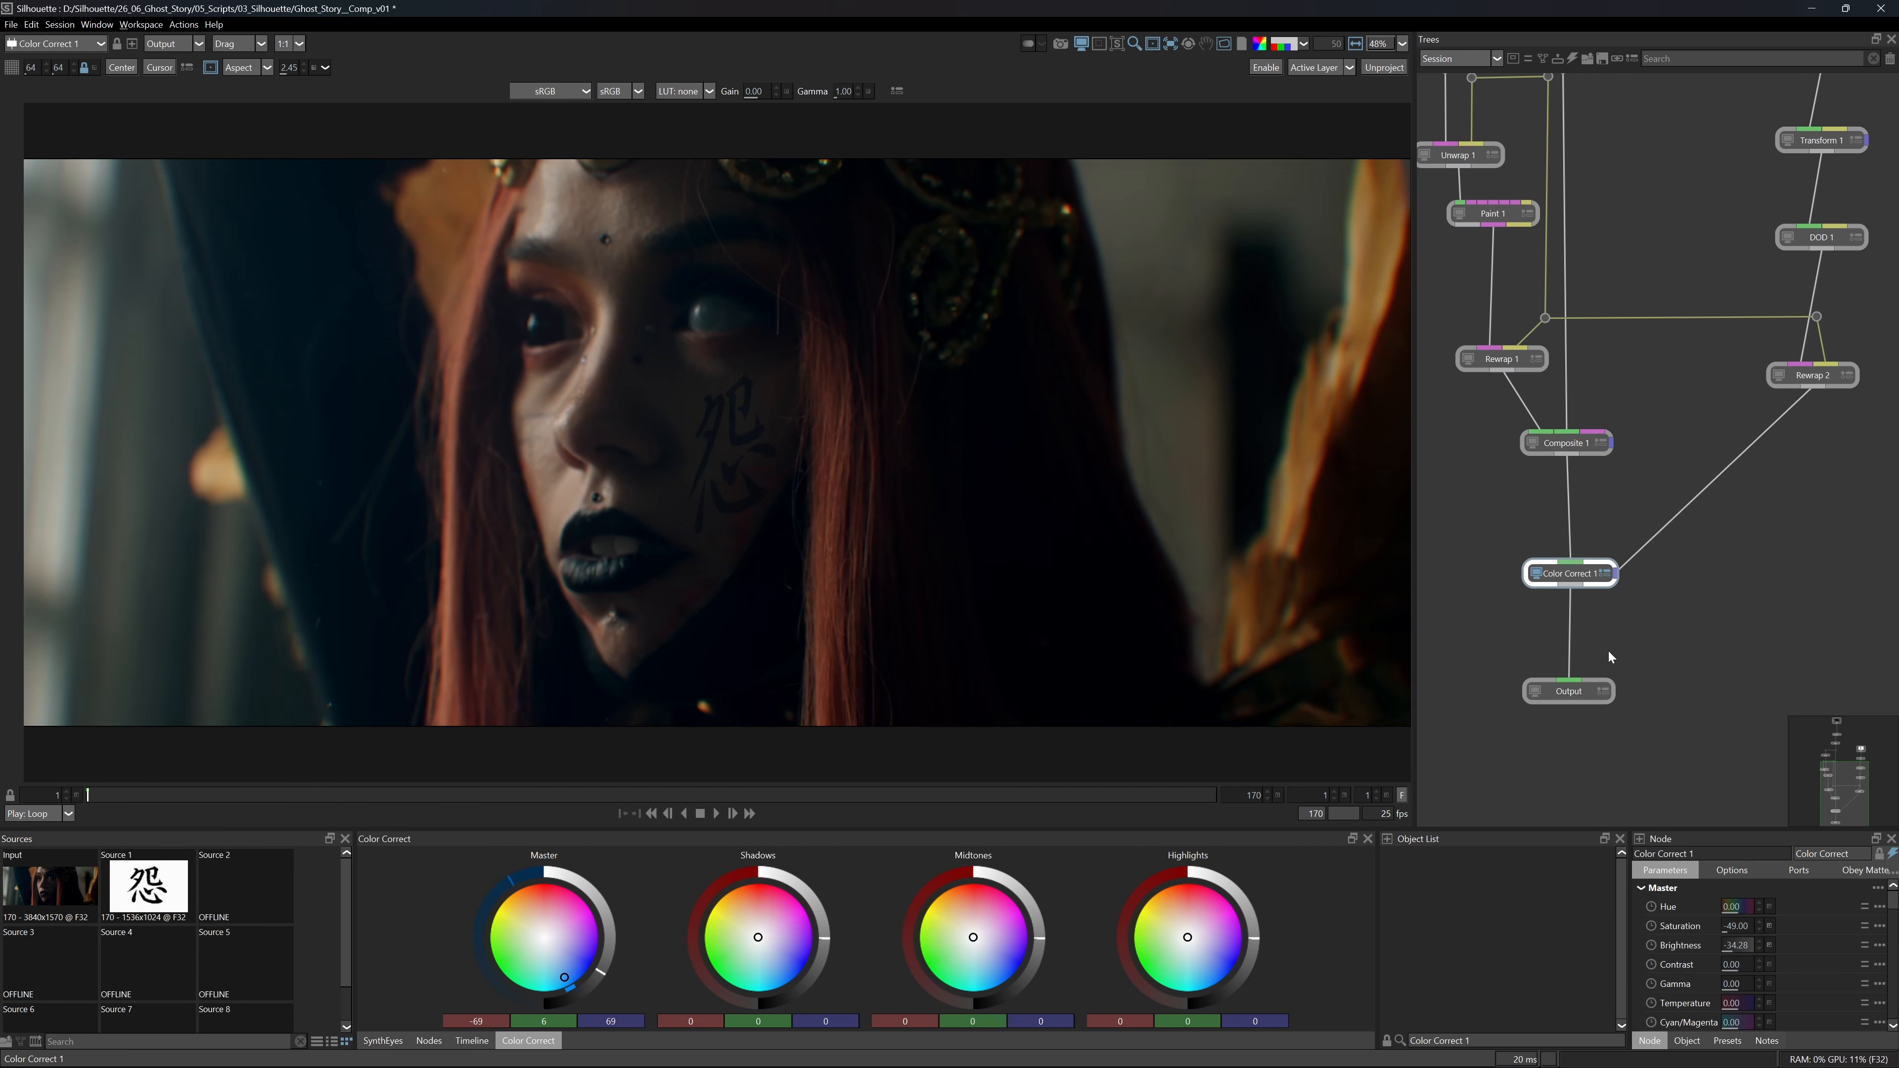
# Open a gap in the symbol branch between Invert 1 and Transform 1 by moving the nodes apart.
pyautogui.moveTo(1858, 318); pyautogui.dragTo(1744, 637)
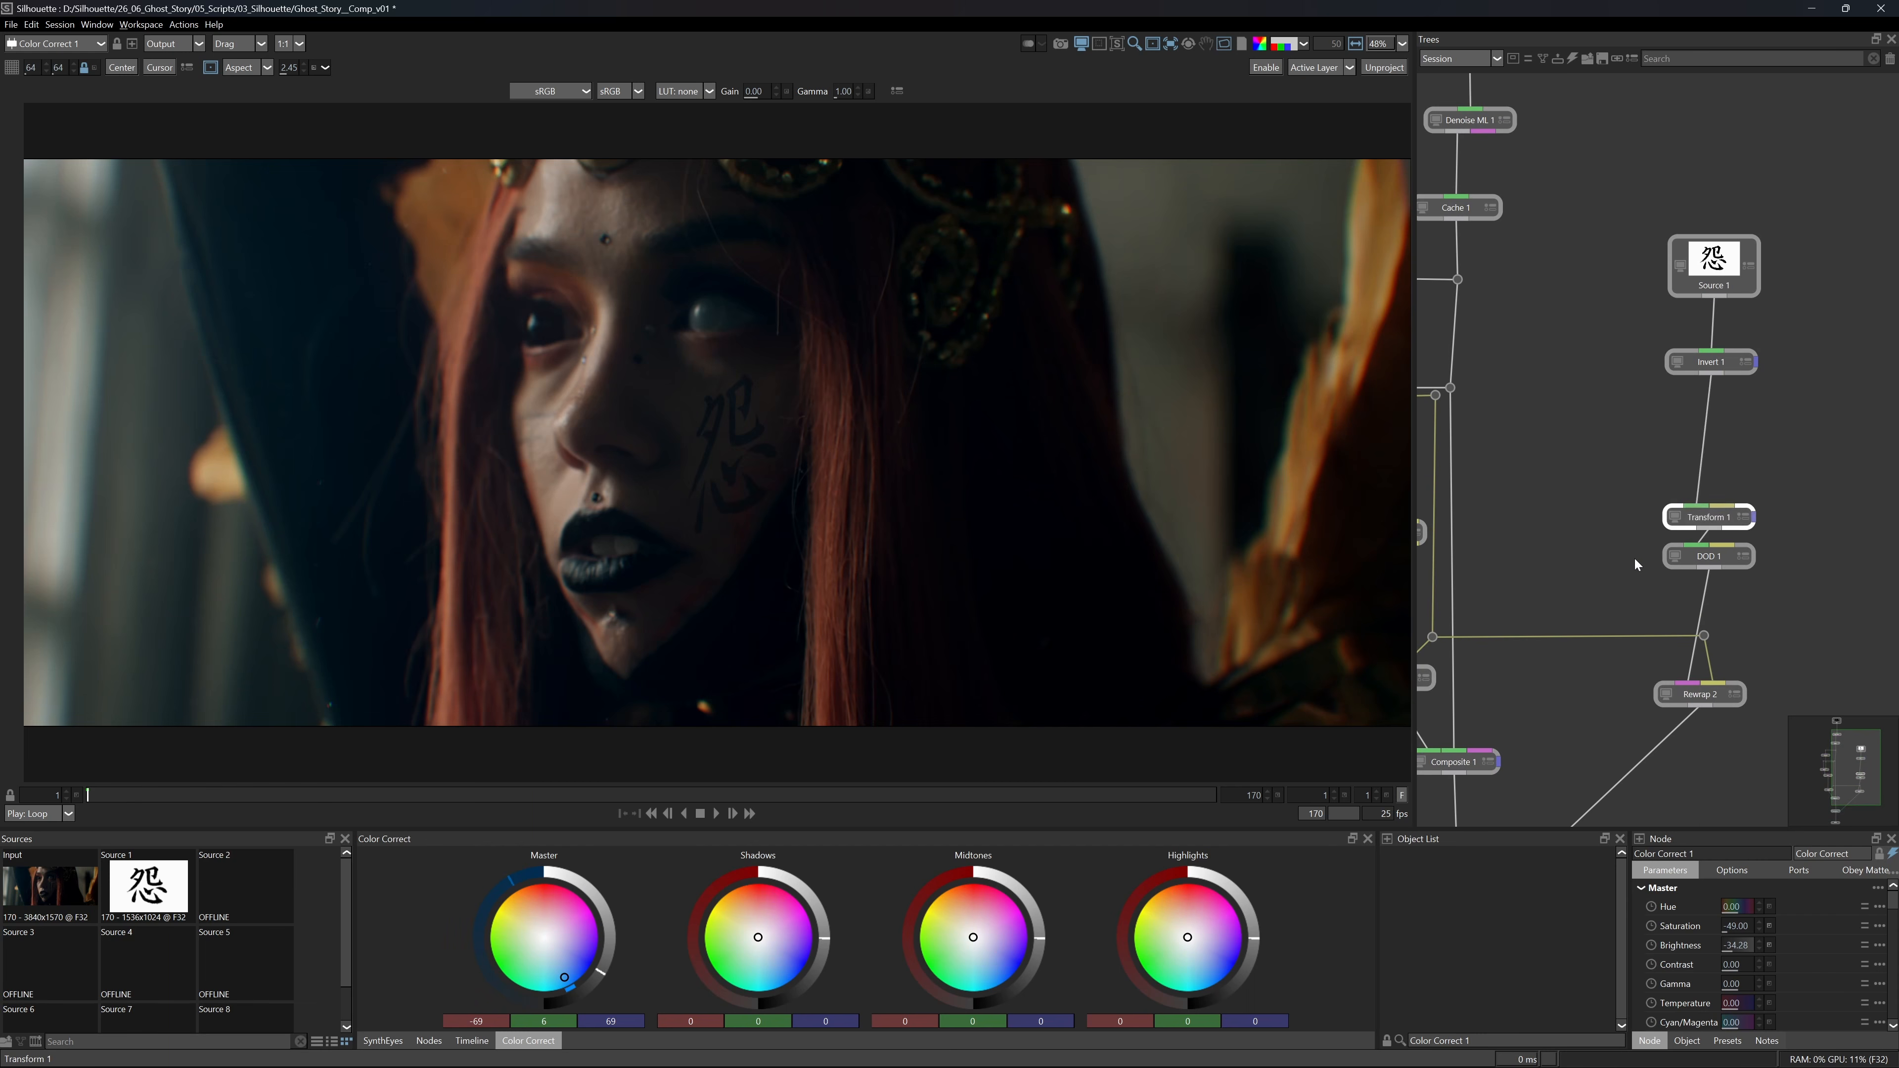
pyautogui.scroll(-3, 1633, 557)
pyautogui.scroll(1, 1624, 575)
pyautogui.moveTo(1797, 231); pyautogui.dragTo(1667, 397)
pyautogui.moveTo(1708, 308); pyautogui.dragTo(1699, 186)
pyautogui.click(1797, 305)
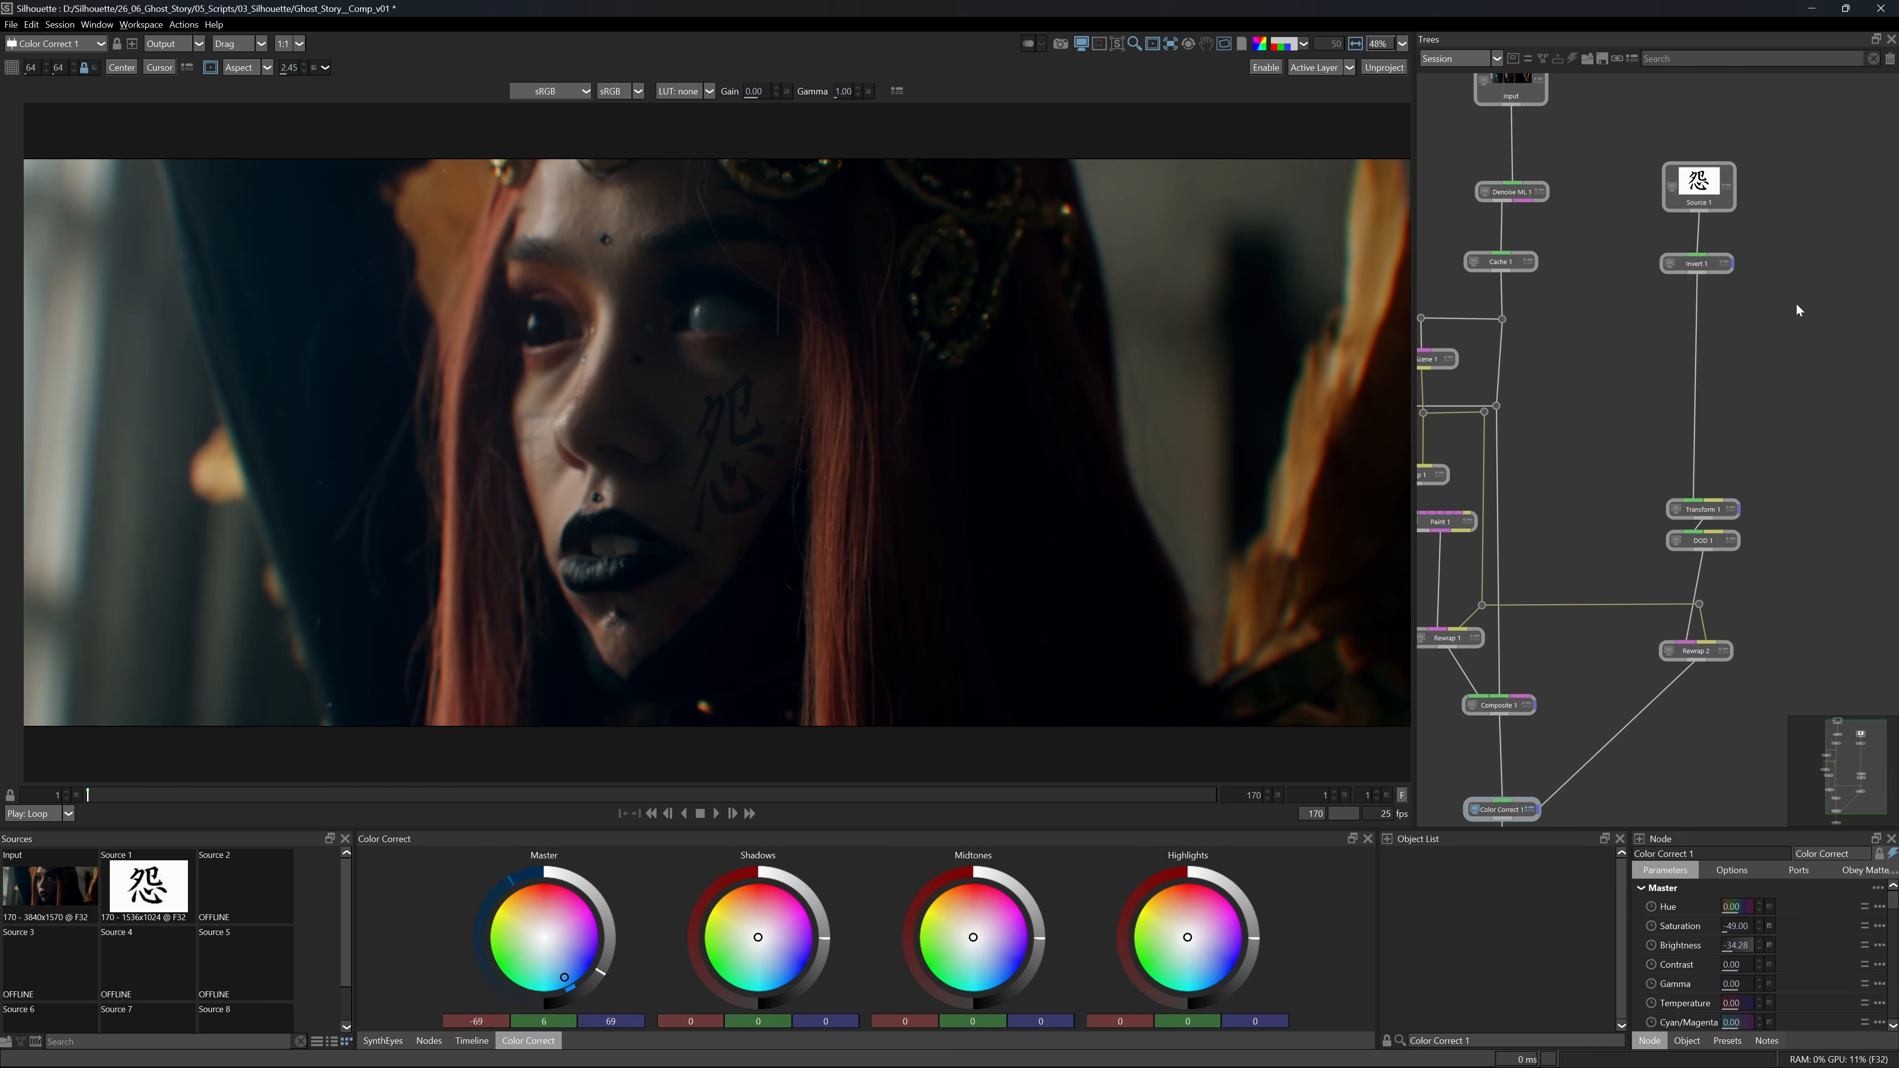
# Insert a Blur node between Invert 1 and Transform 1 and view Color Correct 1.
pyautogui.press('Tab')
pyautogui.write('blur')
pyautogui.press('Return')
pyautogui.moveTo(1797, 305); pyautogui.dragTo(1694, 359)
pyautogui.moveTo(1526, 814); pyautogui.dragTo(1545, 671)
pyautogui.click(1493, 666)
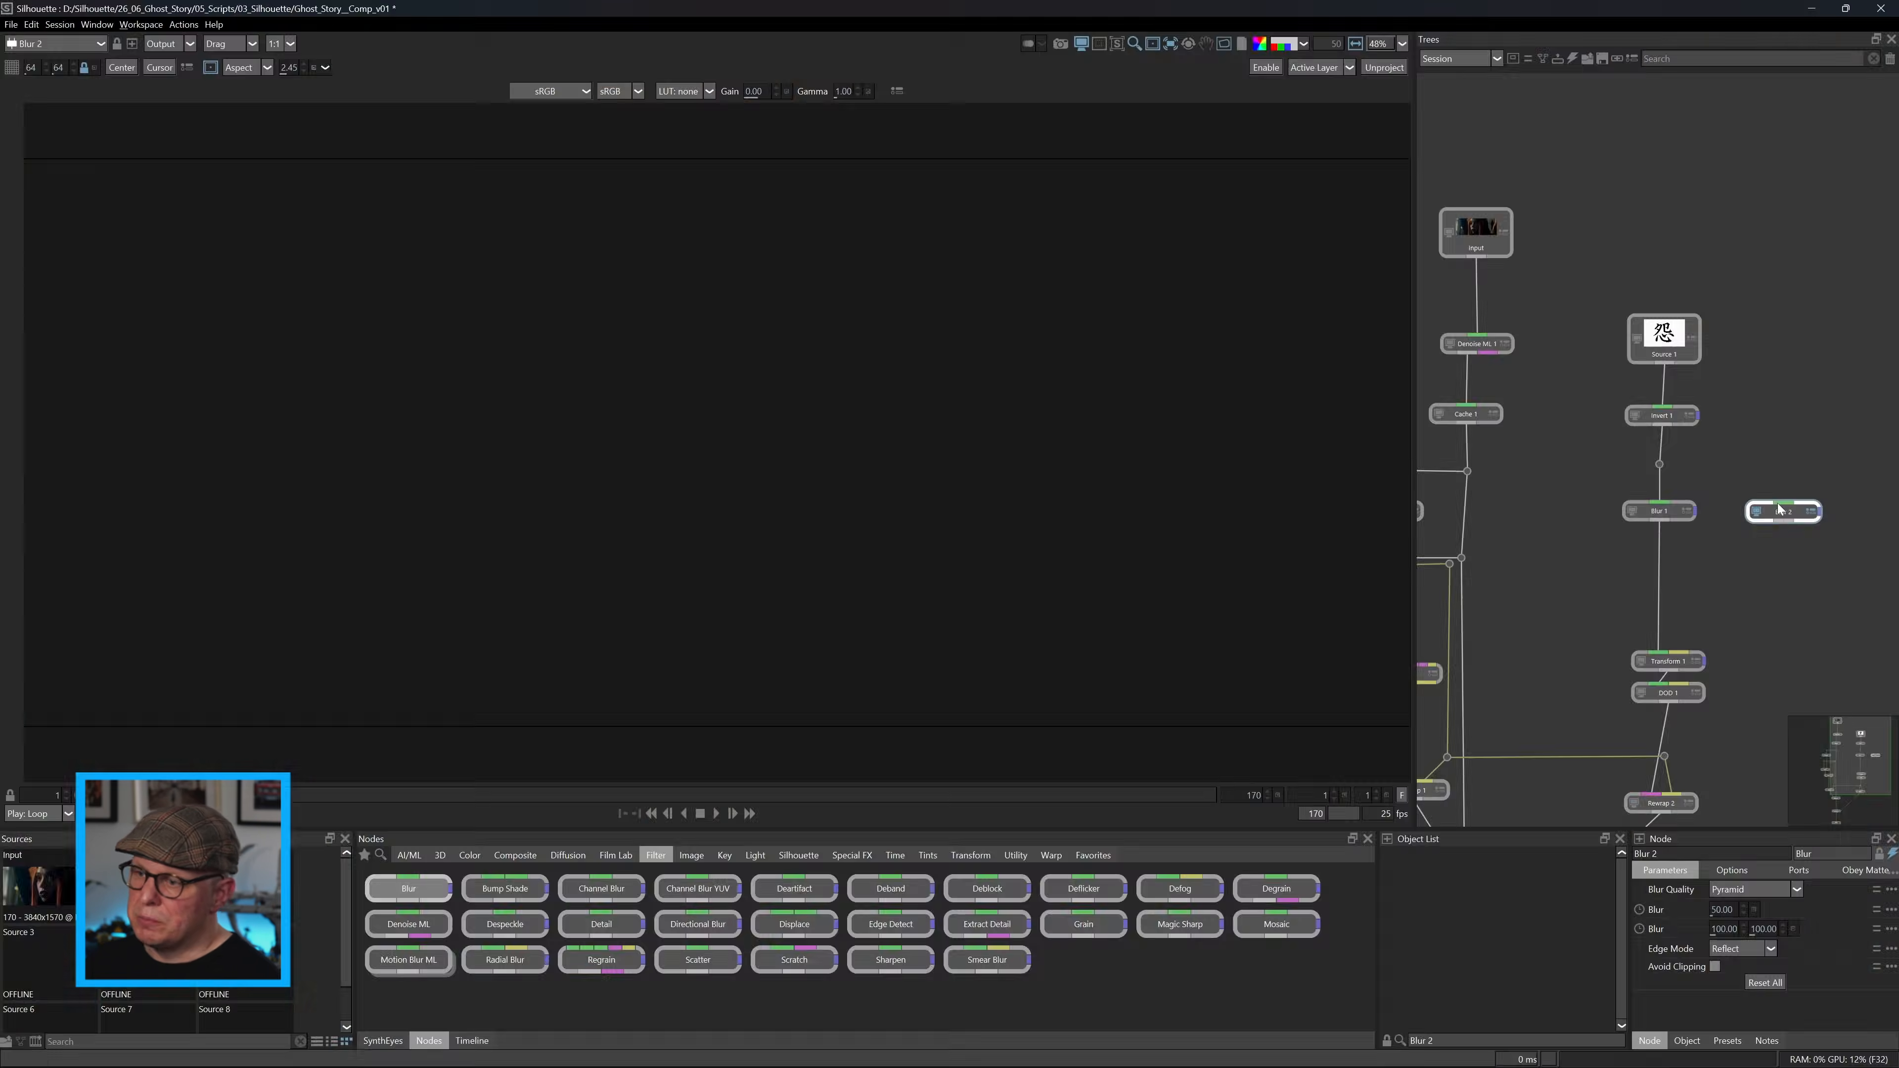
# Branch a second Blur of 28 off Invert 1 and follow it with a Color Correct at brightness 25 and contrast 41.
pyautogui.moveTo(1660, 465); pyautogui.dragTo(1786, 462)
pyautogui.moveTo(1735, 909); pyautogui.dragTo(1704, 909)
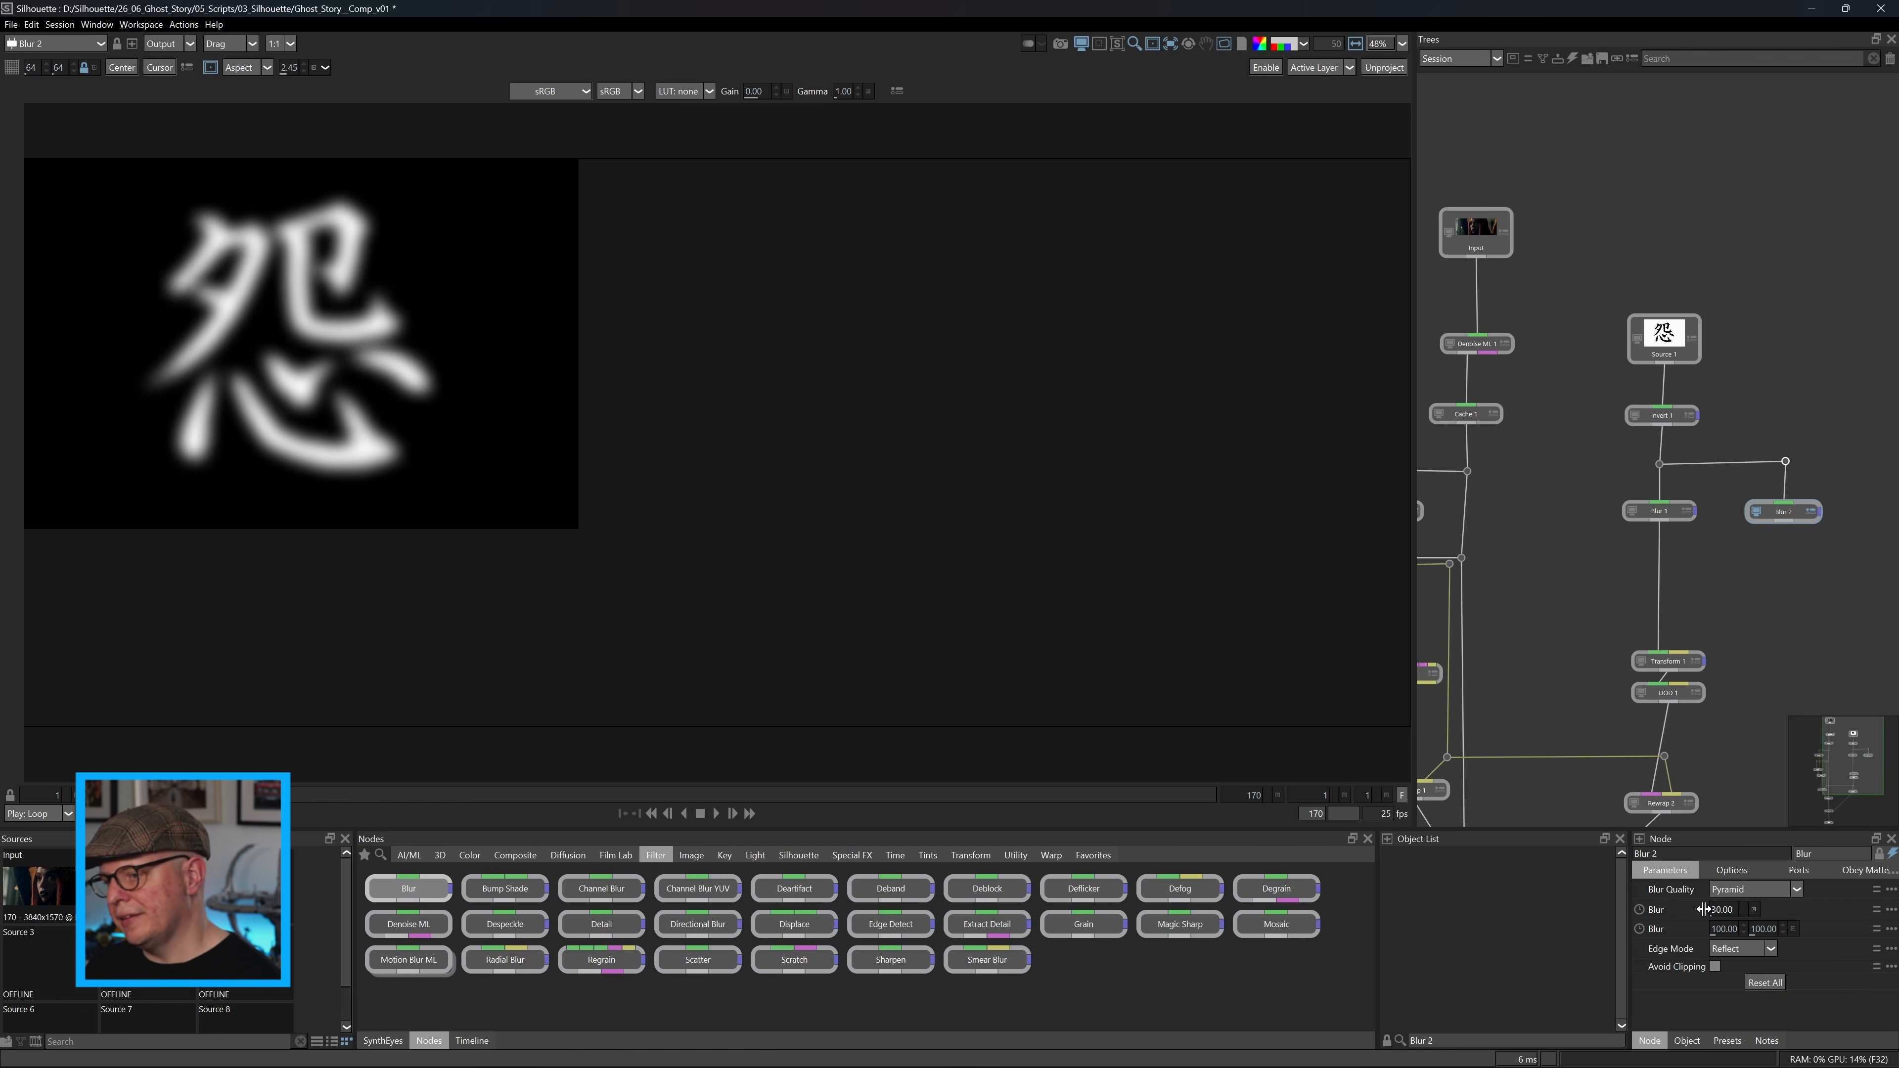
pyautogui.click(469, 855)
pyautogui.click(698, 888)
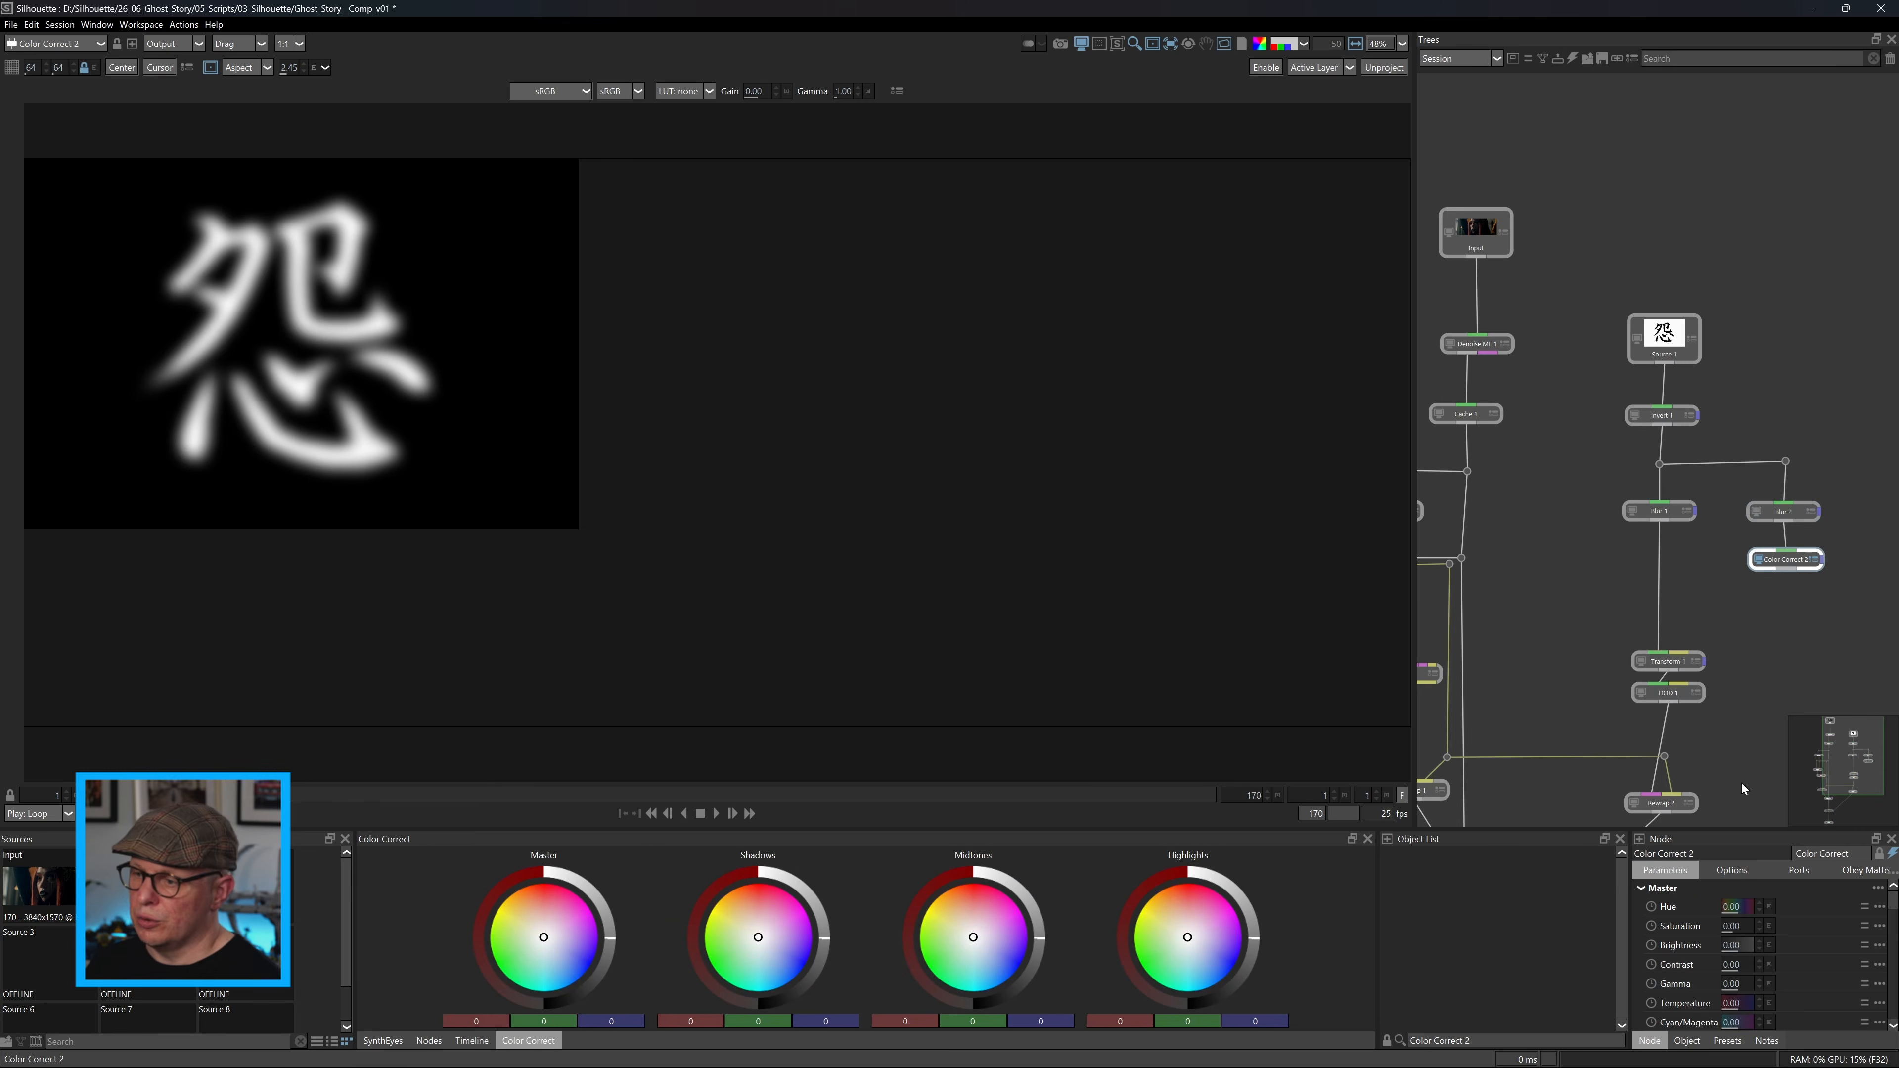
pyautogui.moveTo(1736, 945); pyautogui.dragTo(1757, 970)
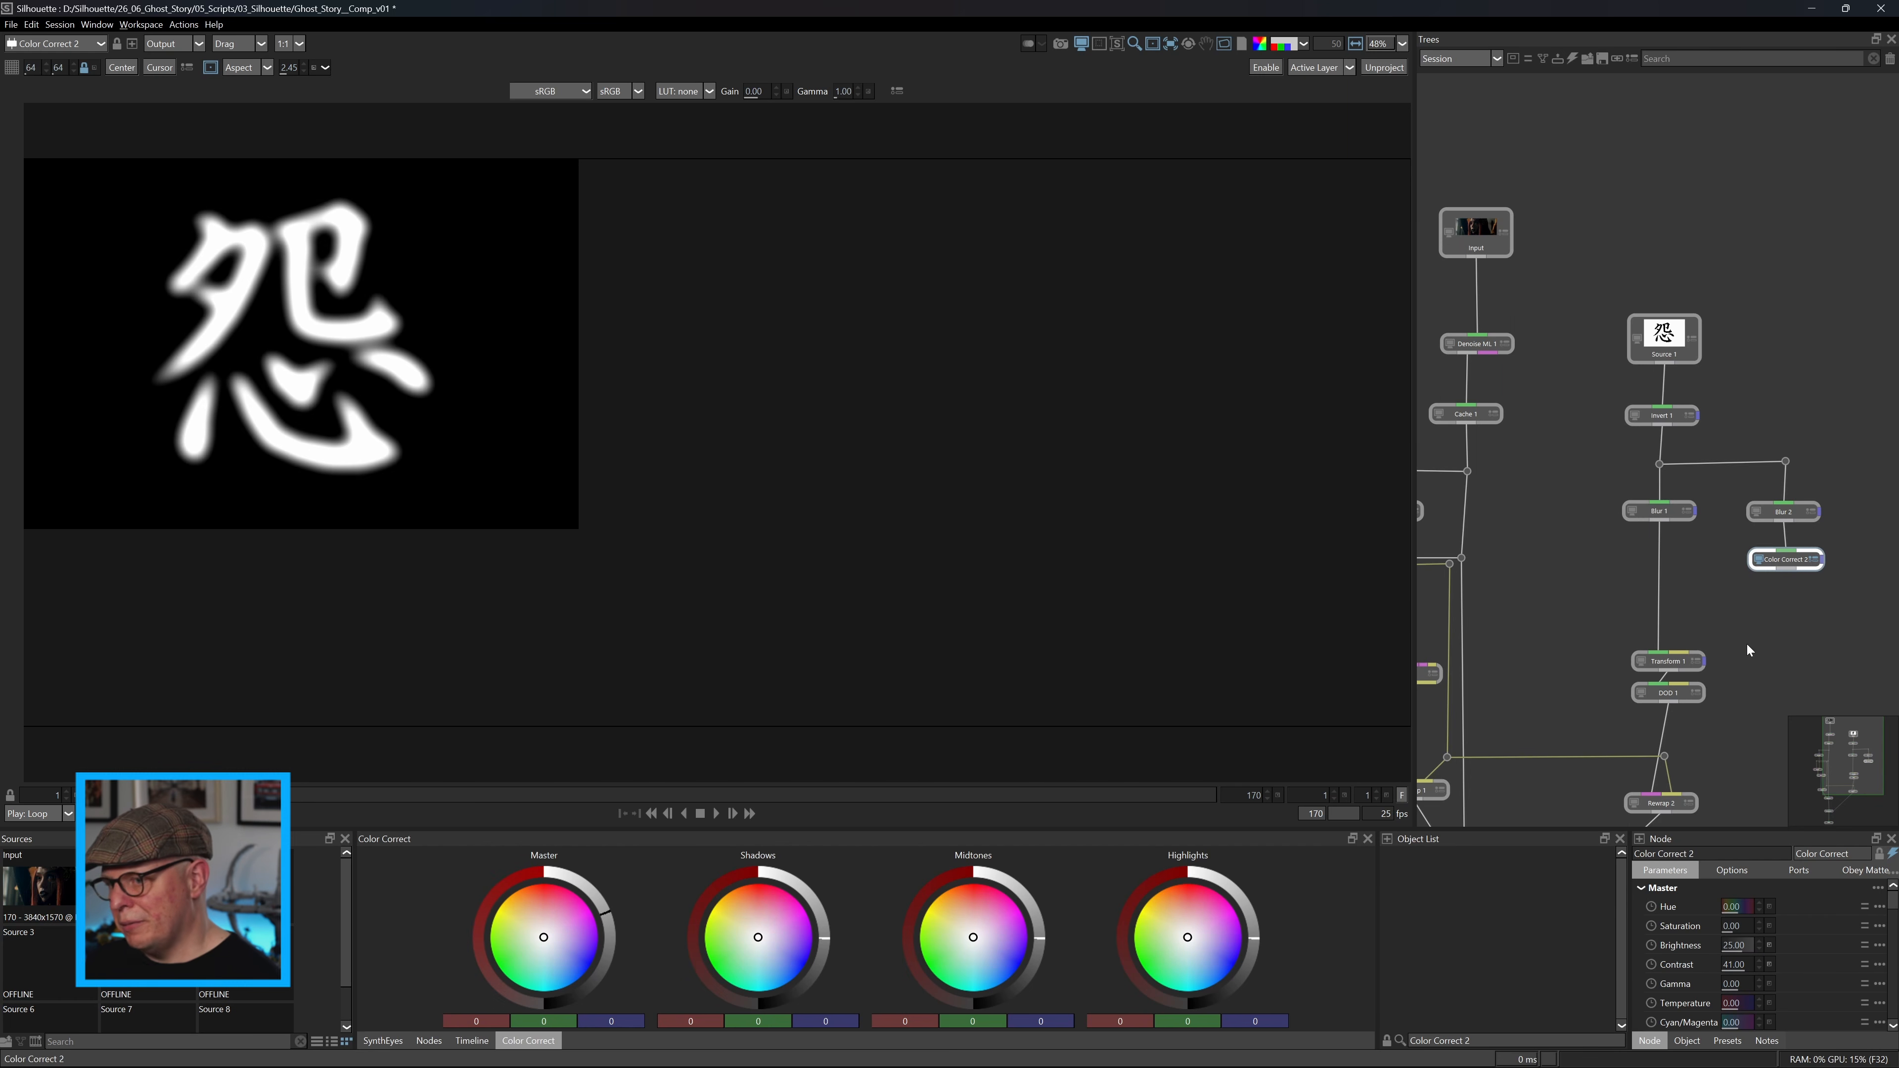
# Add a Fractal Noise node beside the second blur branch and set its scale to 79.
pyautogui.moveTo(1885, 547); pyautogui.dragTo(1808, 554)
pyautogui.click(1816, 490)
pyautogui.press('Tab')
pyautogui.write('fra')
pyautogui.press('Return')
pyautogui.moveTo(1718, 911); pyautogui.dragTo(1755, 914)
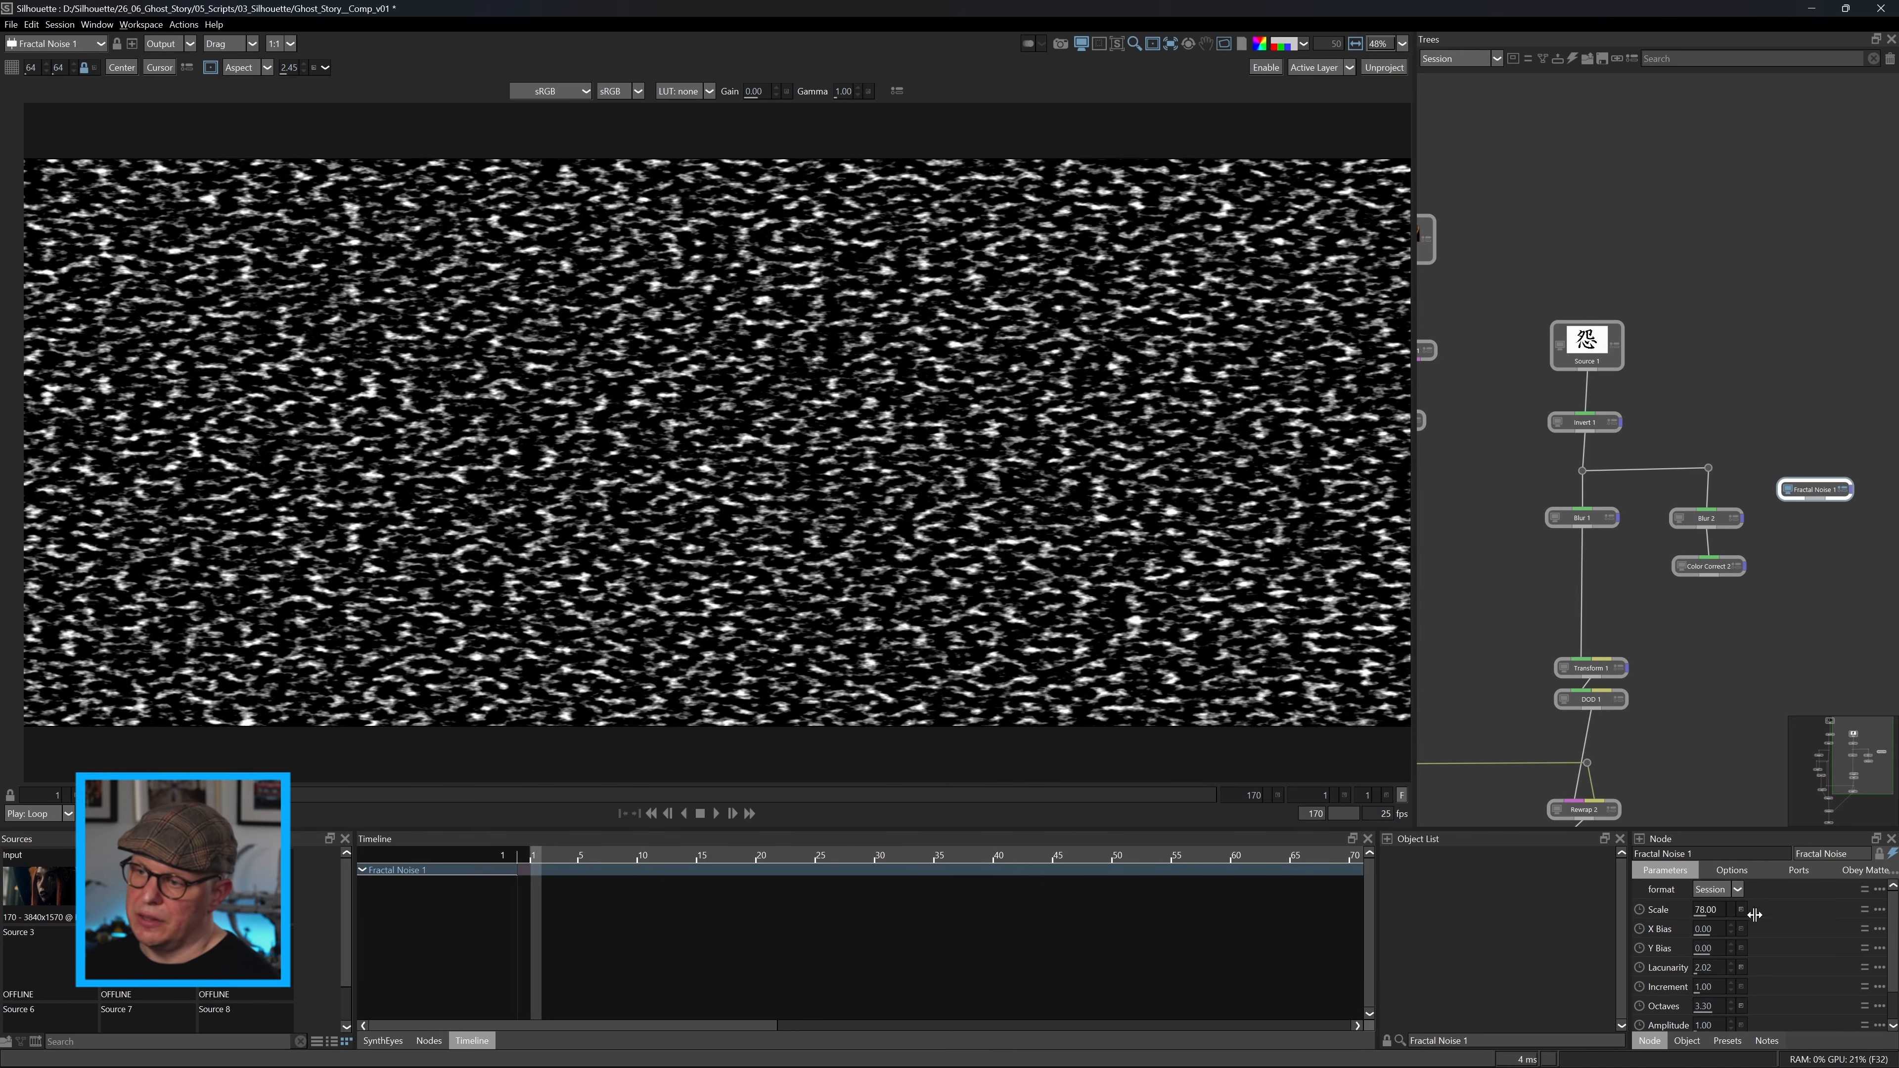
# Combine Fractal Noise 1 and Color Correct 2 in a Math Composite node with the Overlay blend.
pyautogui.click(1632, 333)
pyautogui.click(429, 1041)
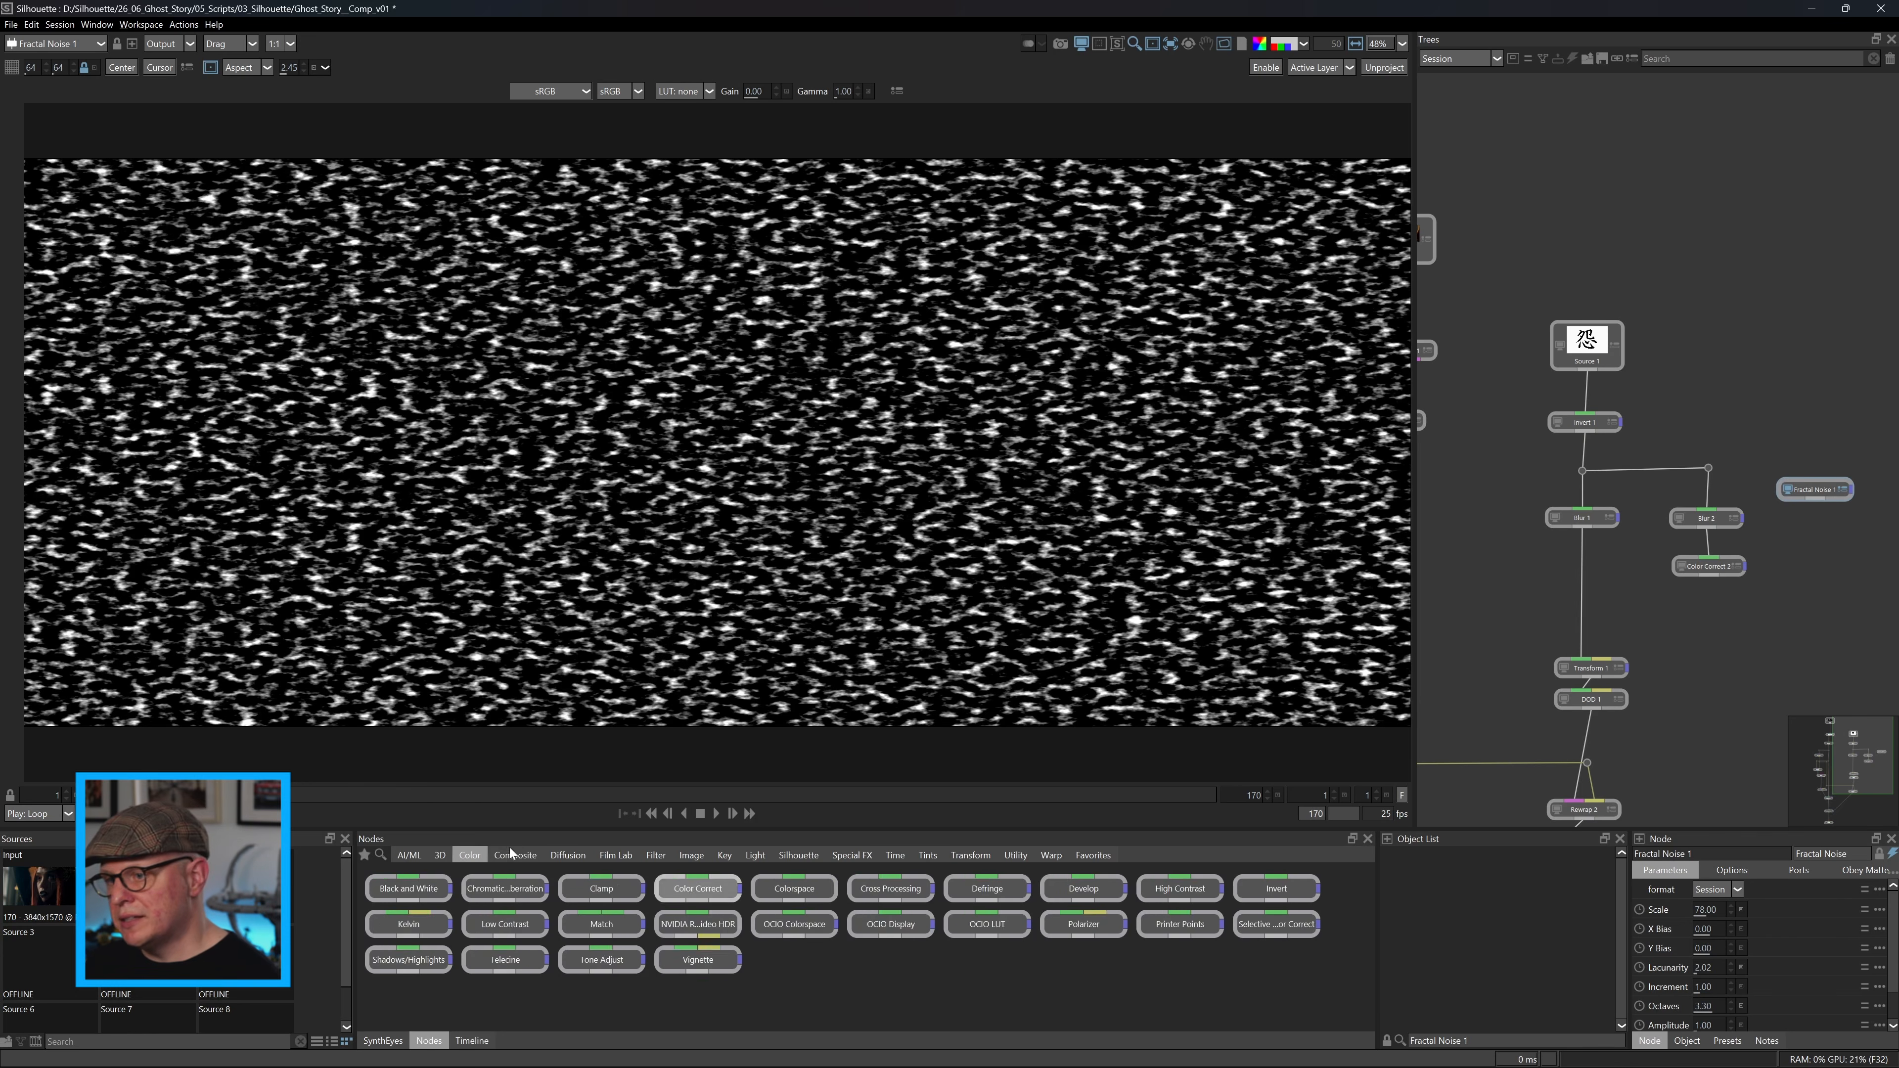
pyautogui.moveTo(698, 924); pyautogui.dragTo(1816, 499)
pyautogui.moveTo(1721, 584); pyautogui.dragTo(1731, 629)
pyautogui.click(1756, 890)
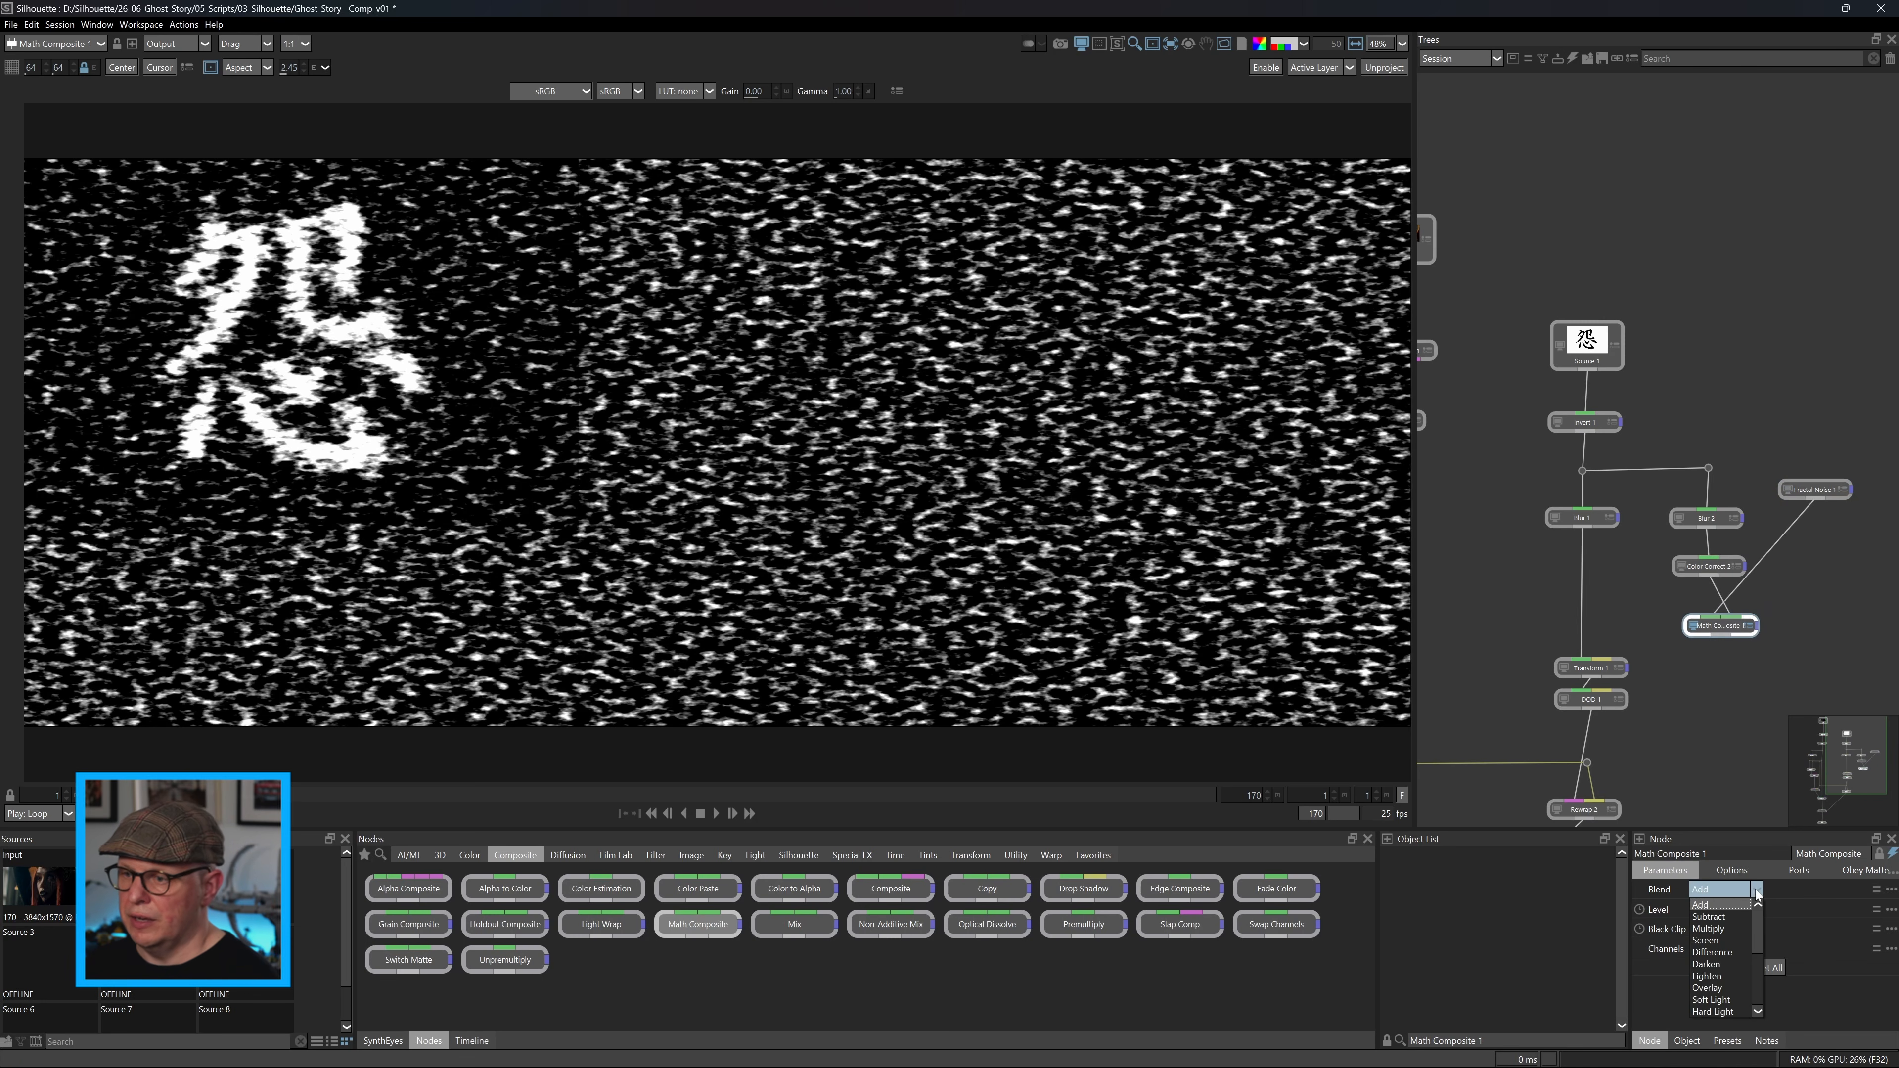
pyautogui.click(1707, 988)
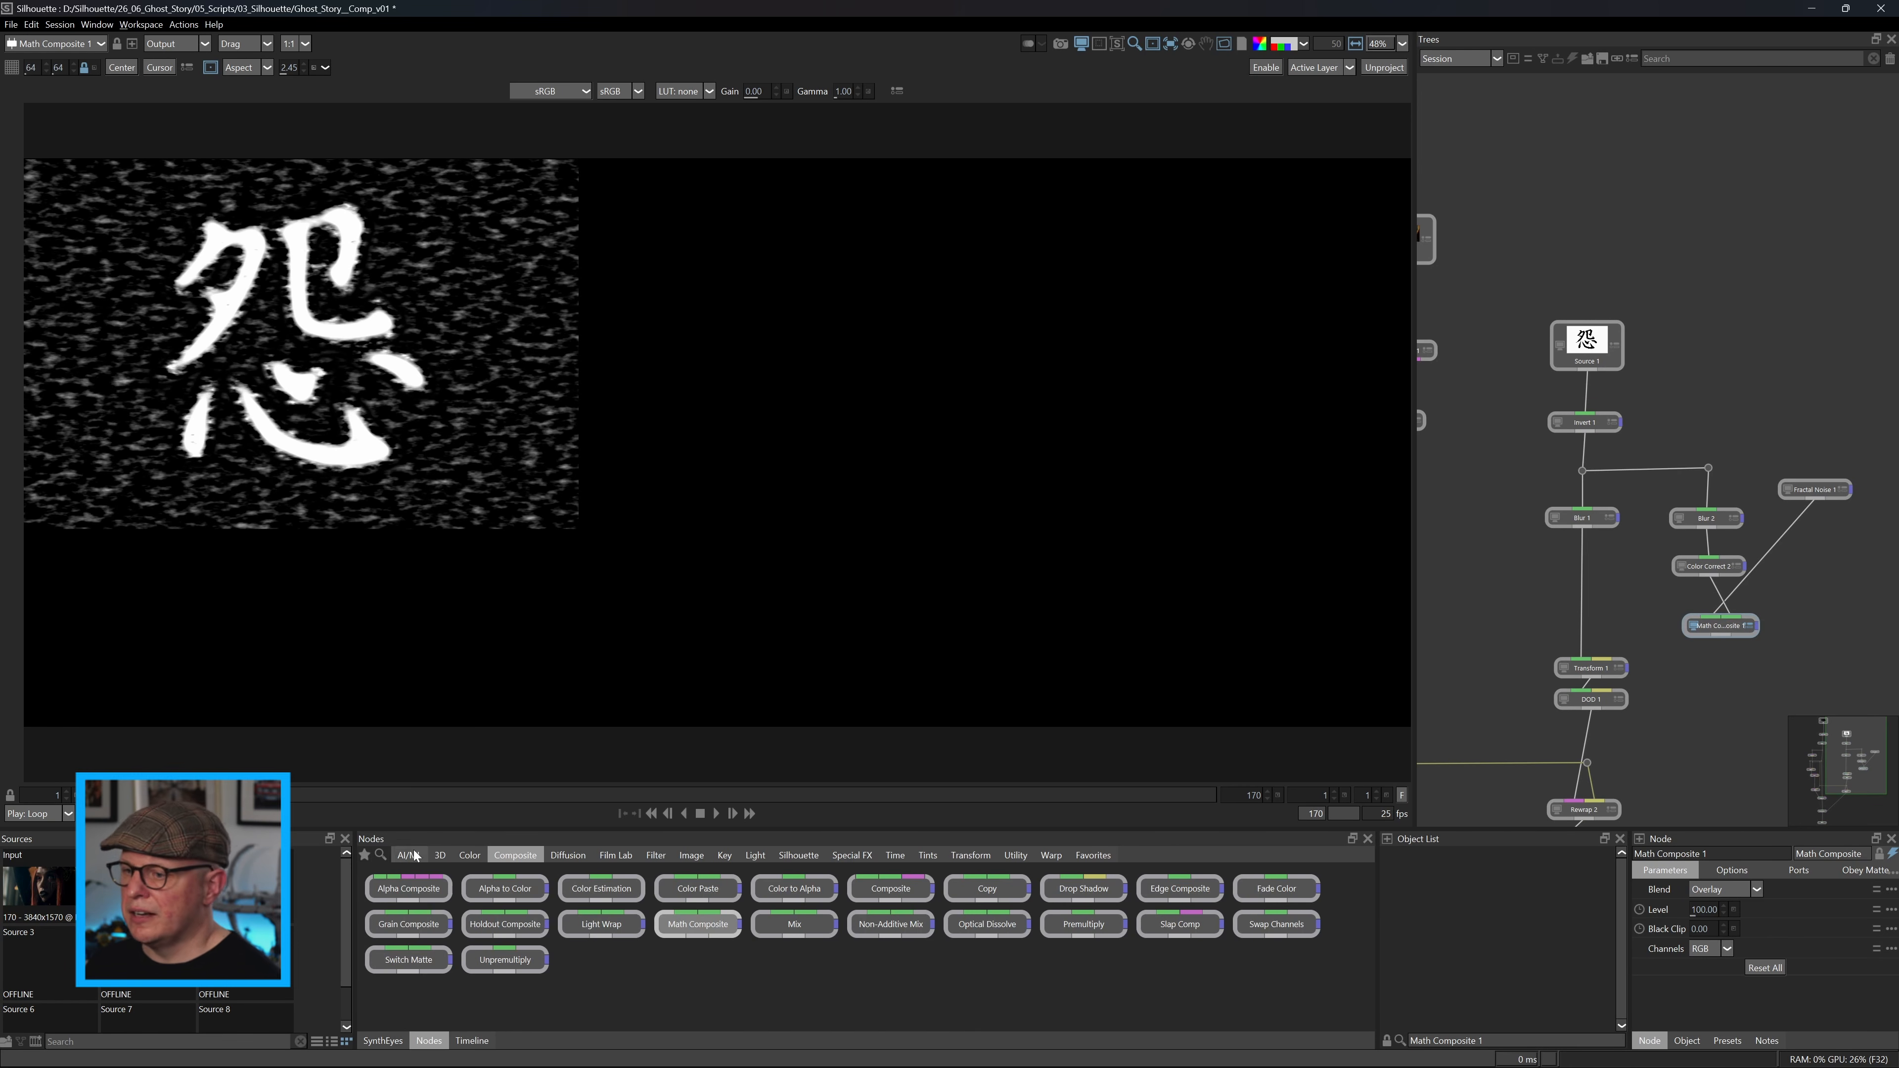
# Insert a Clamp node between Fractal Noise 1 and Math Composite 1 and view the composite.
pyautogui.click(470, 856)
pyautogui.moveTo(601, 888); pyautogui.dragTo(1813, 560)
pyautogui.click(1690, 626)
pyautogui.moveTo(1690, 627); pyautogui.dragTo(1670, 615)
# Rearrange the nodes so the Fractal Noise and Clamp branch sits between Blur 1 and Blur 2.
pyautogui.moveTo(1796, 565); pyautogui.dragTo(1621, 588)
pyautogui.moveTo(1824, 420); pyautogui.dragTo(1627, 645)
pyautogui.moveTo(1644, 582); pyautogui.dragTo(1709, 579)
pyautogui.moveTo(1651, 492); pyautogui.dragTo(1723, 596)
pyautogui.moveTo(1720, 580); pyautogui.dragTo(1685, 576)
pyautogui.moveTo(1642, 640); pyautogui.dragTo(1571, 710)
pyautogui.moveTo(1579, 702); pyautogui.dragTo(1578, 731)
pyautogui.moveTo(1503, 287); pyautogui.dragTo(1787, 473)
pyautogui.click(1745, 575)
# Insert a second Math Composite between Blur 1 and Transform 1, connect Math Composite 1 to it, and set its level to 48.
pyautogui.click(515, 856)
pyautogui.click(698, 924)
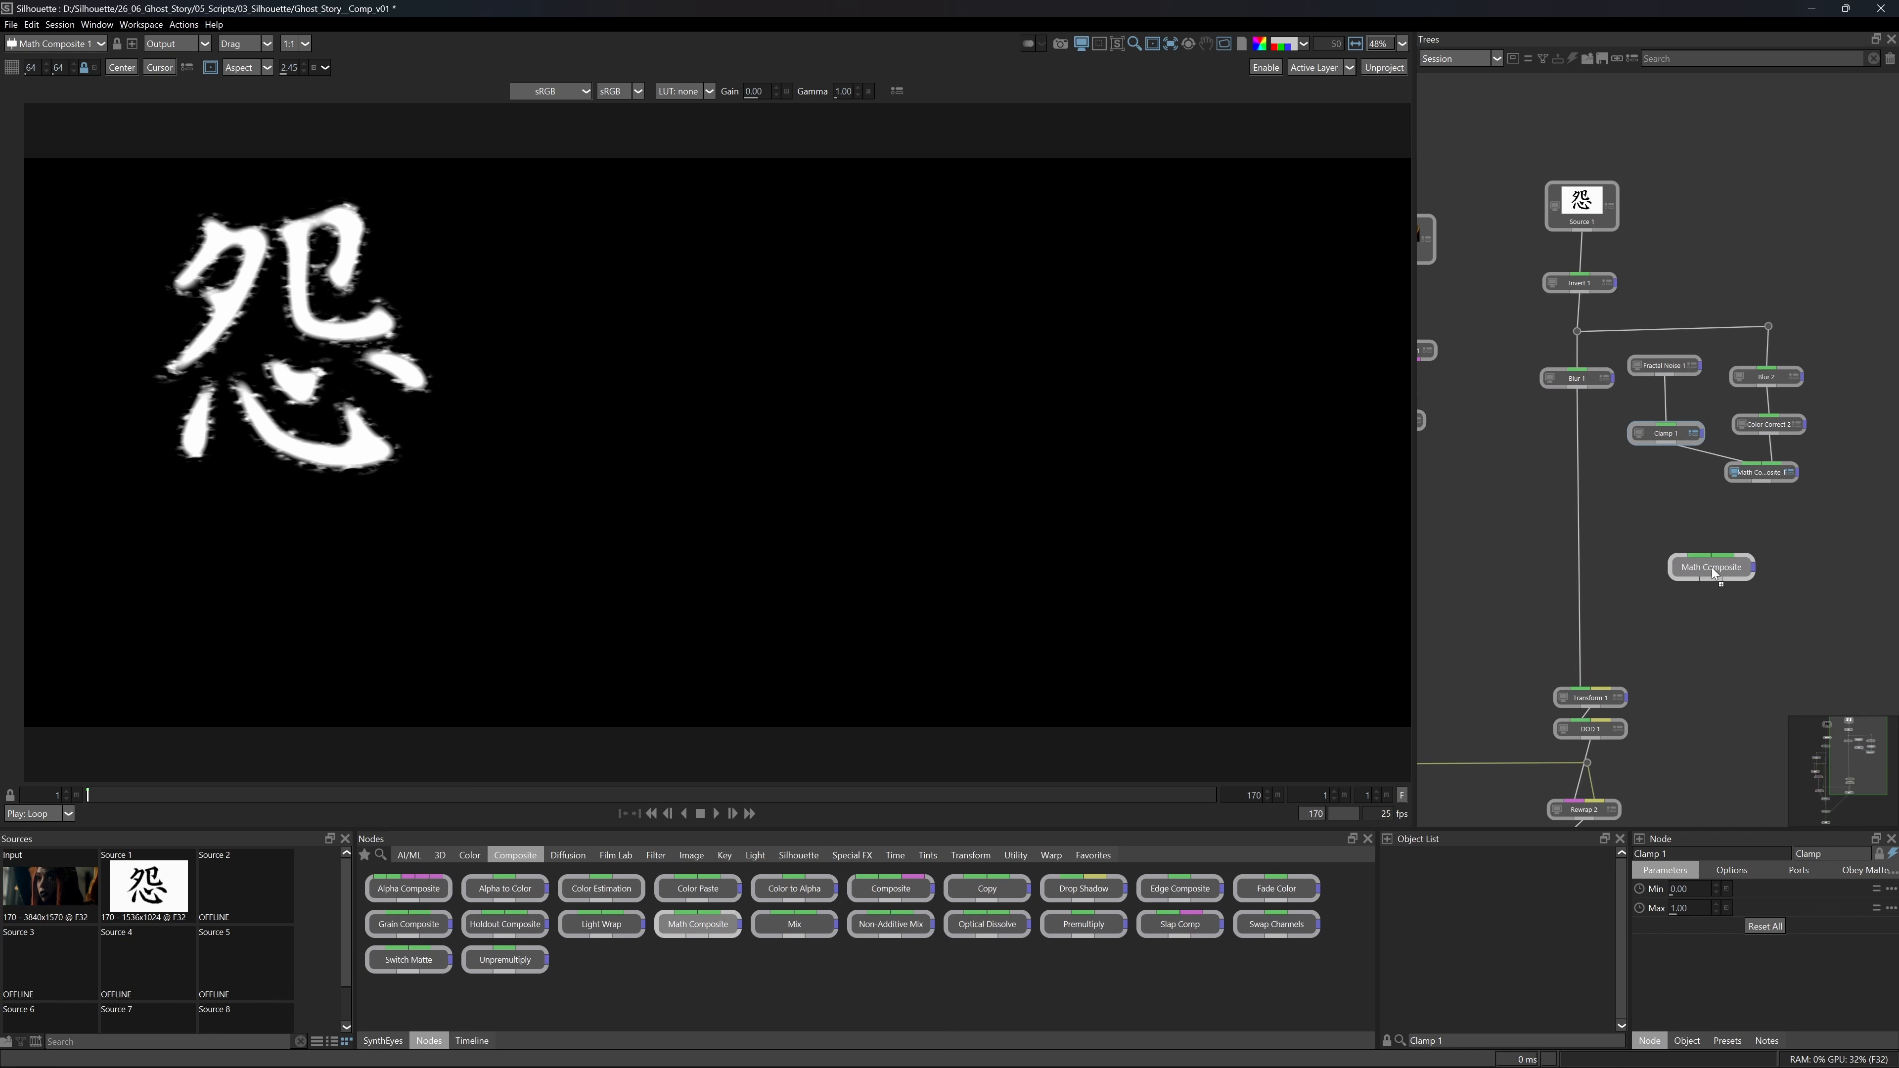
pyautogui.click(1581, 587)
pyautogui.moveTo(1762, 483); pyautogui.dragTo(1600, 573)
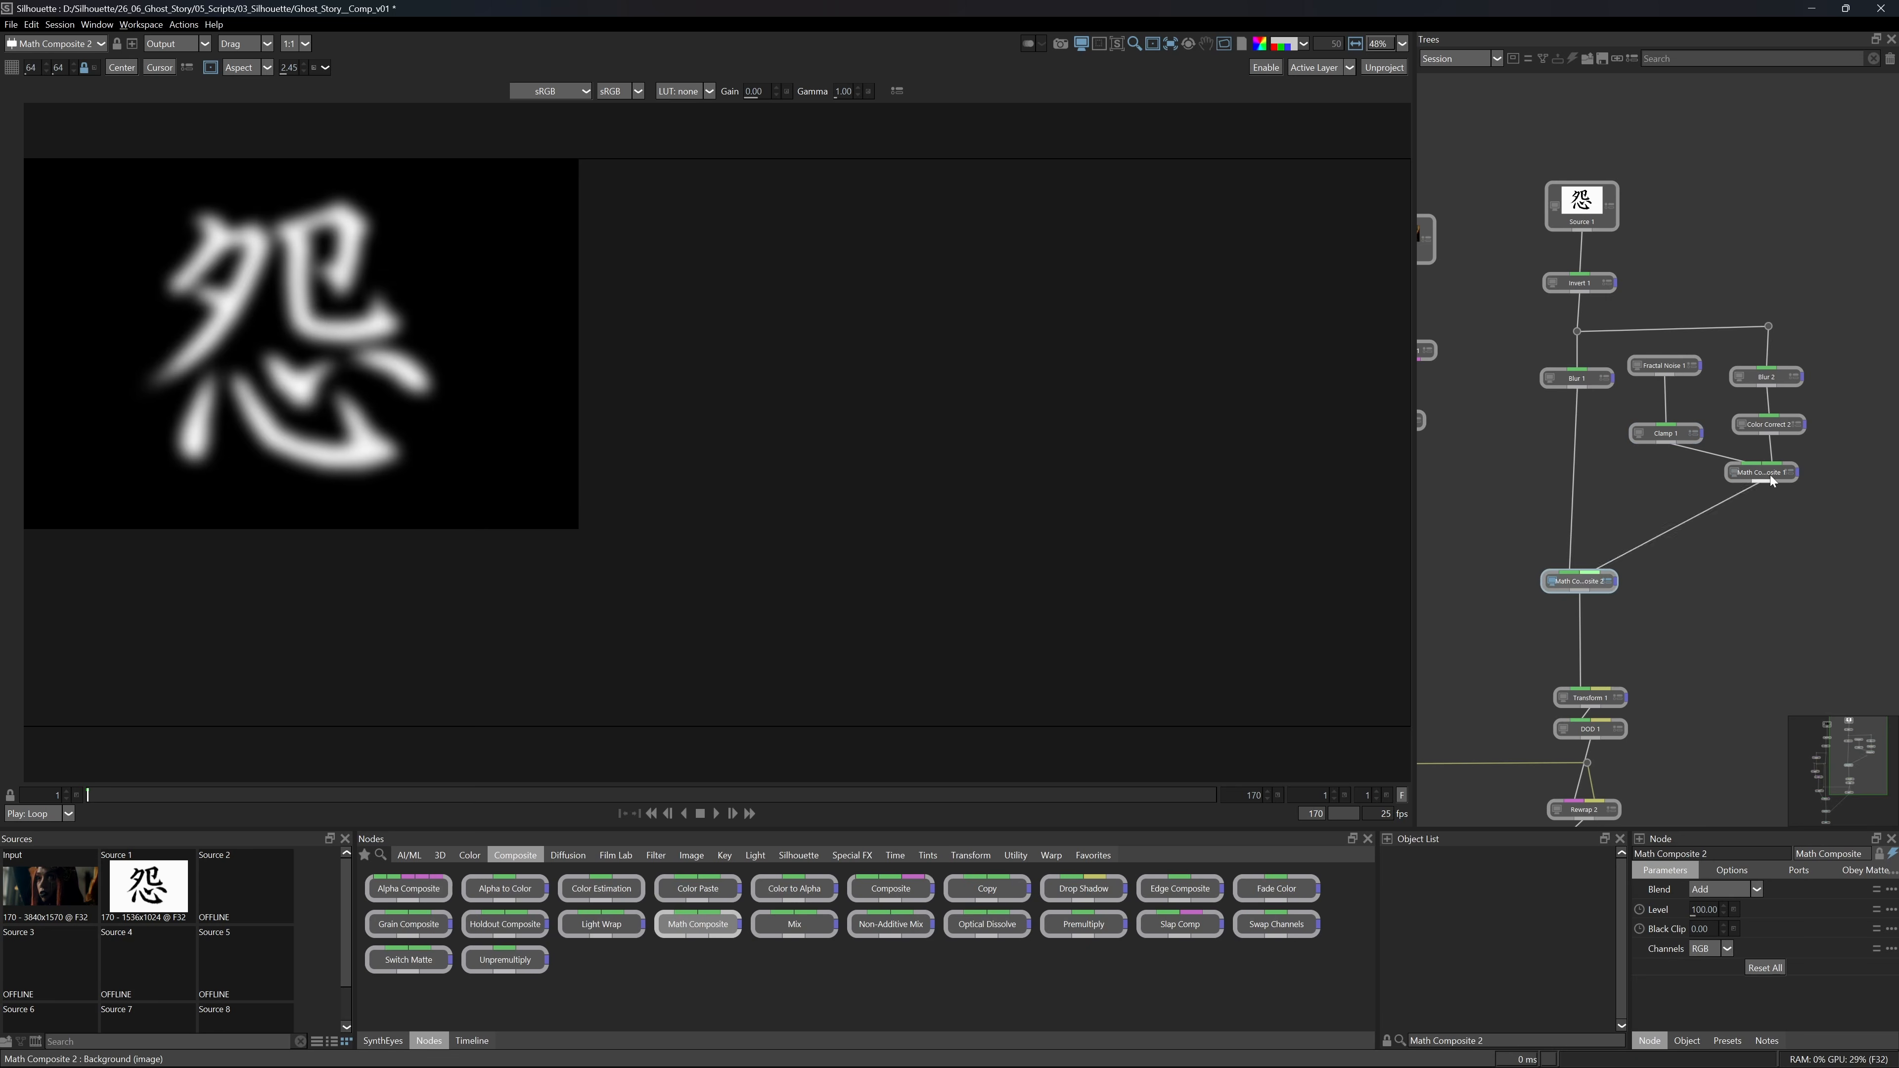
pyautogui.moveTo(1708, 910); pyautogui.dragTo(1663, 908)
# View Color Correct 1 and examine the softened, noise-edged tattoo on the cheek.
pyautogui.moveTo(1559, 724); pyautogui.dragTo(1768, 442)
pyautogui.click(1571, 687)
pyautogui.scroll(2, 778, 471)
pyautogui.scroll(3, 778, 470)
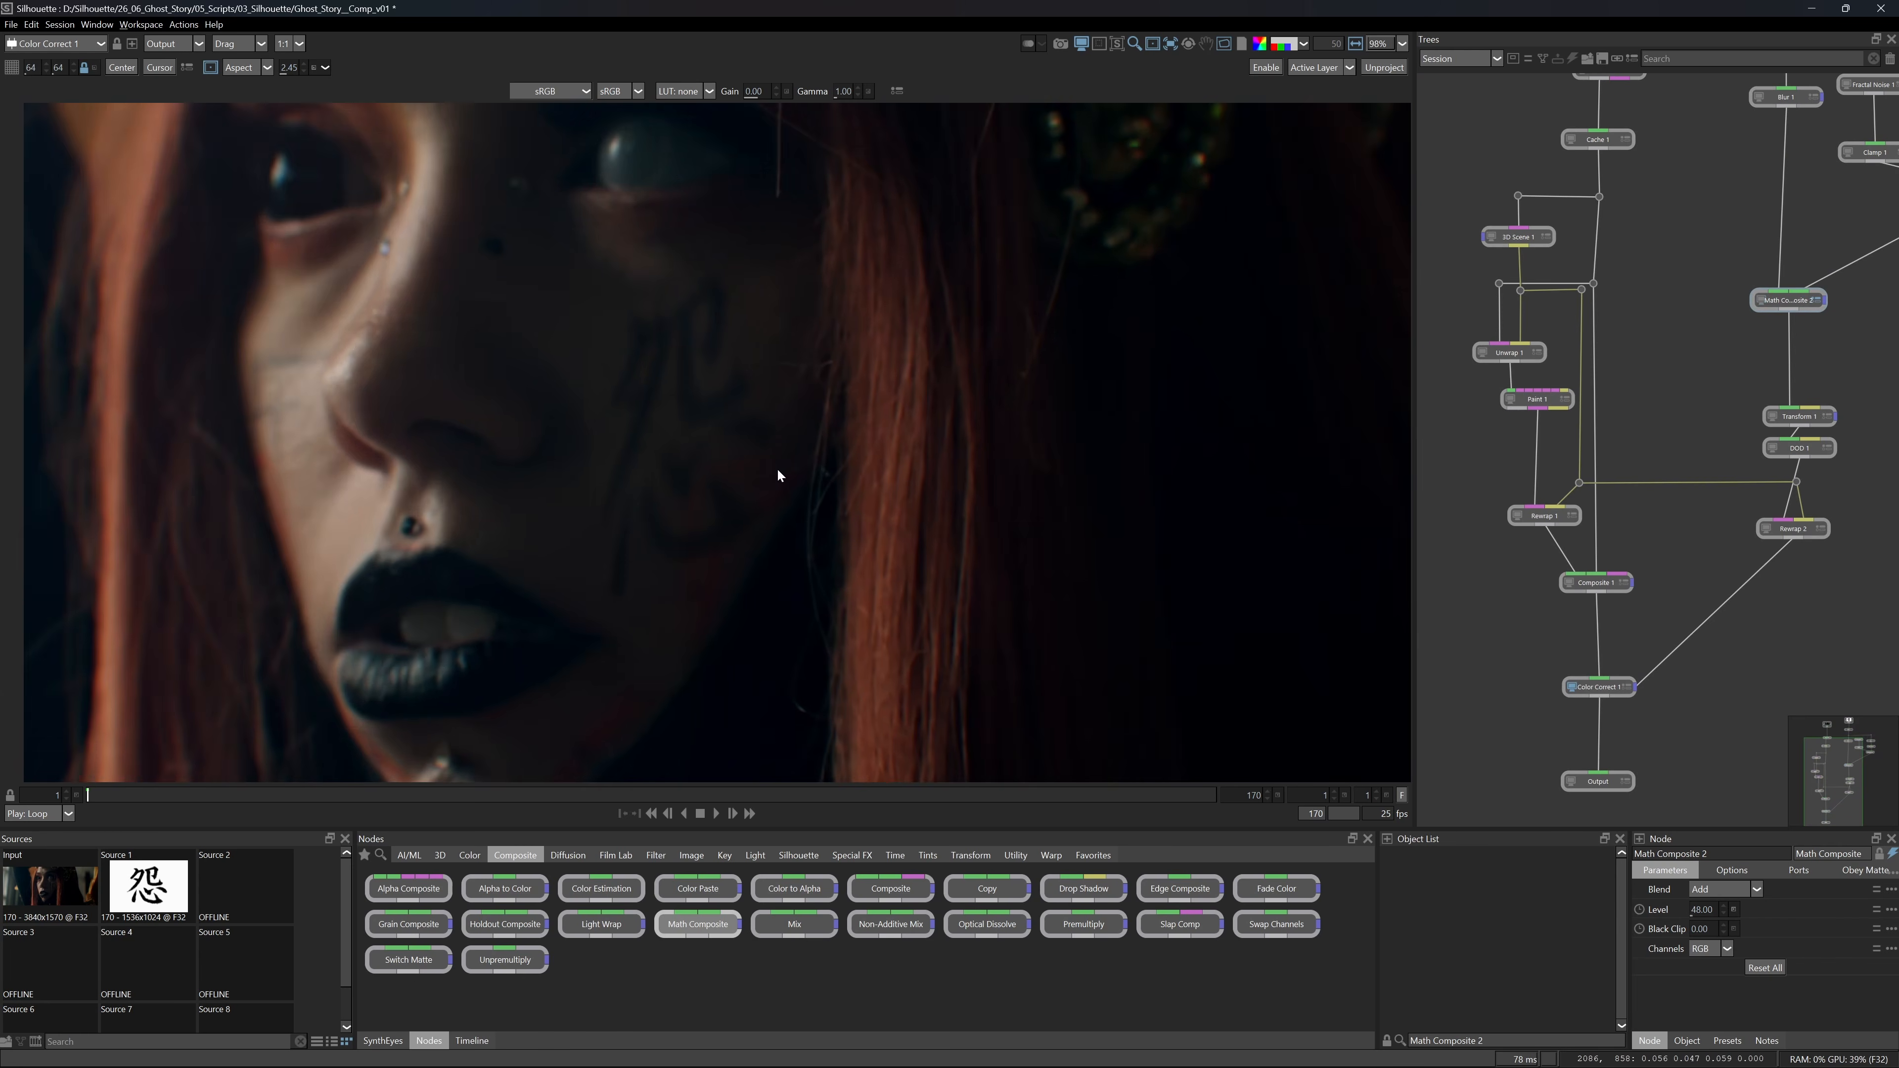
pyautogui.scroll(-3, 759, 493)
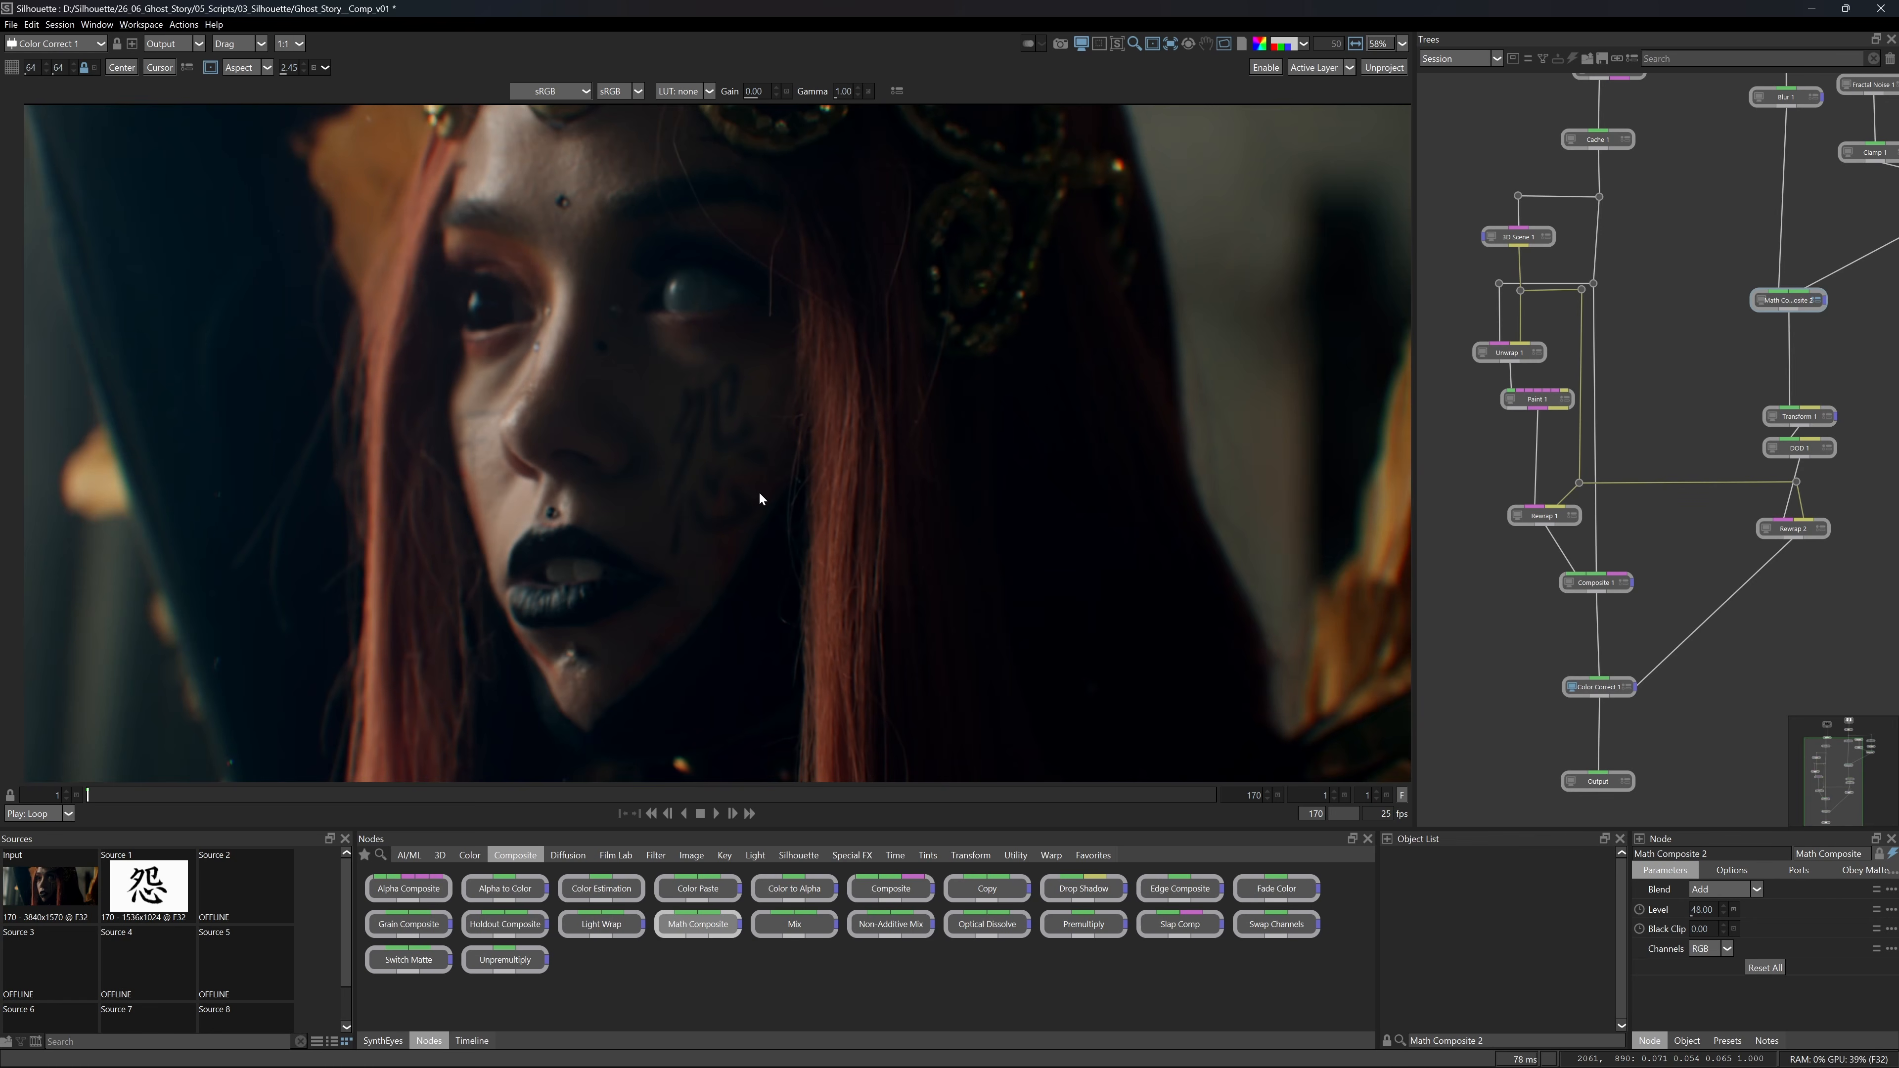
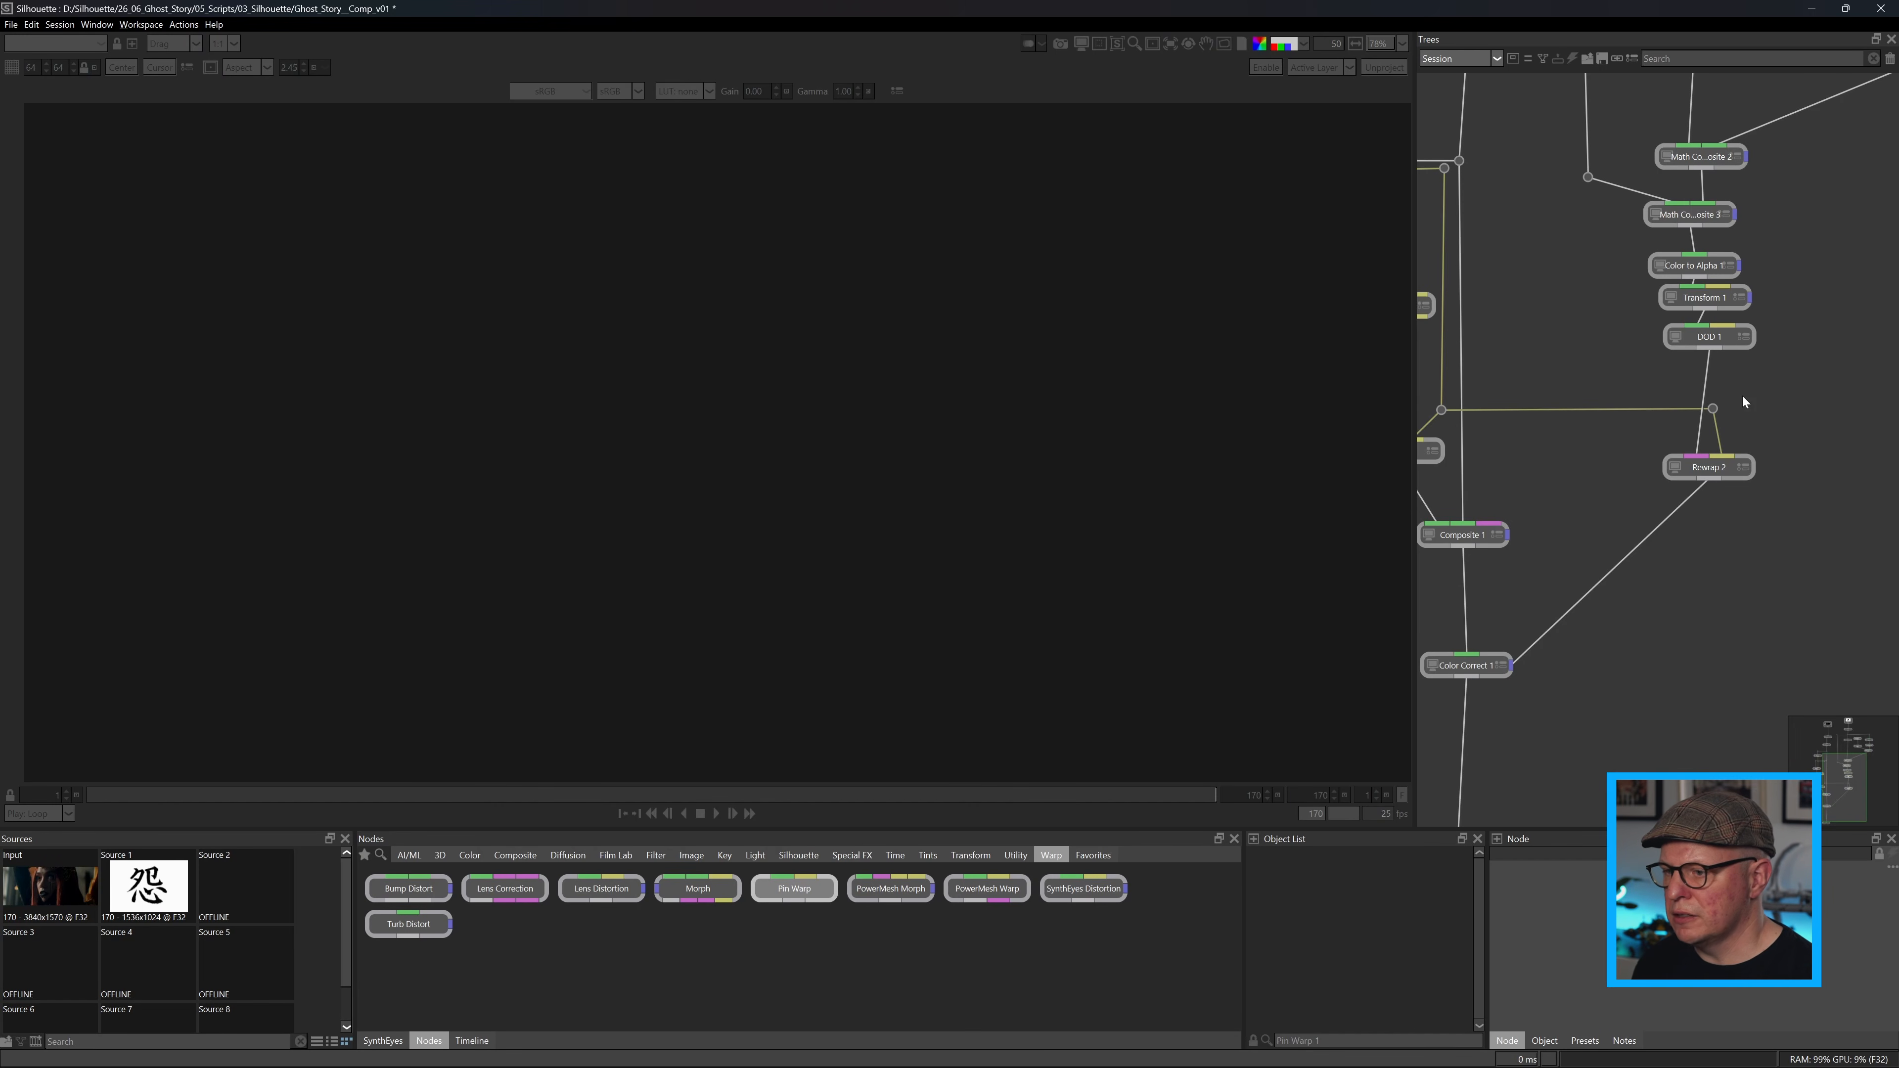
# View DOD 1 and insert a Pin Warp node between DOD 1 and Rewrap 2.
pyautogui.click(1672, 346)
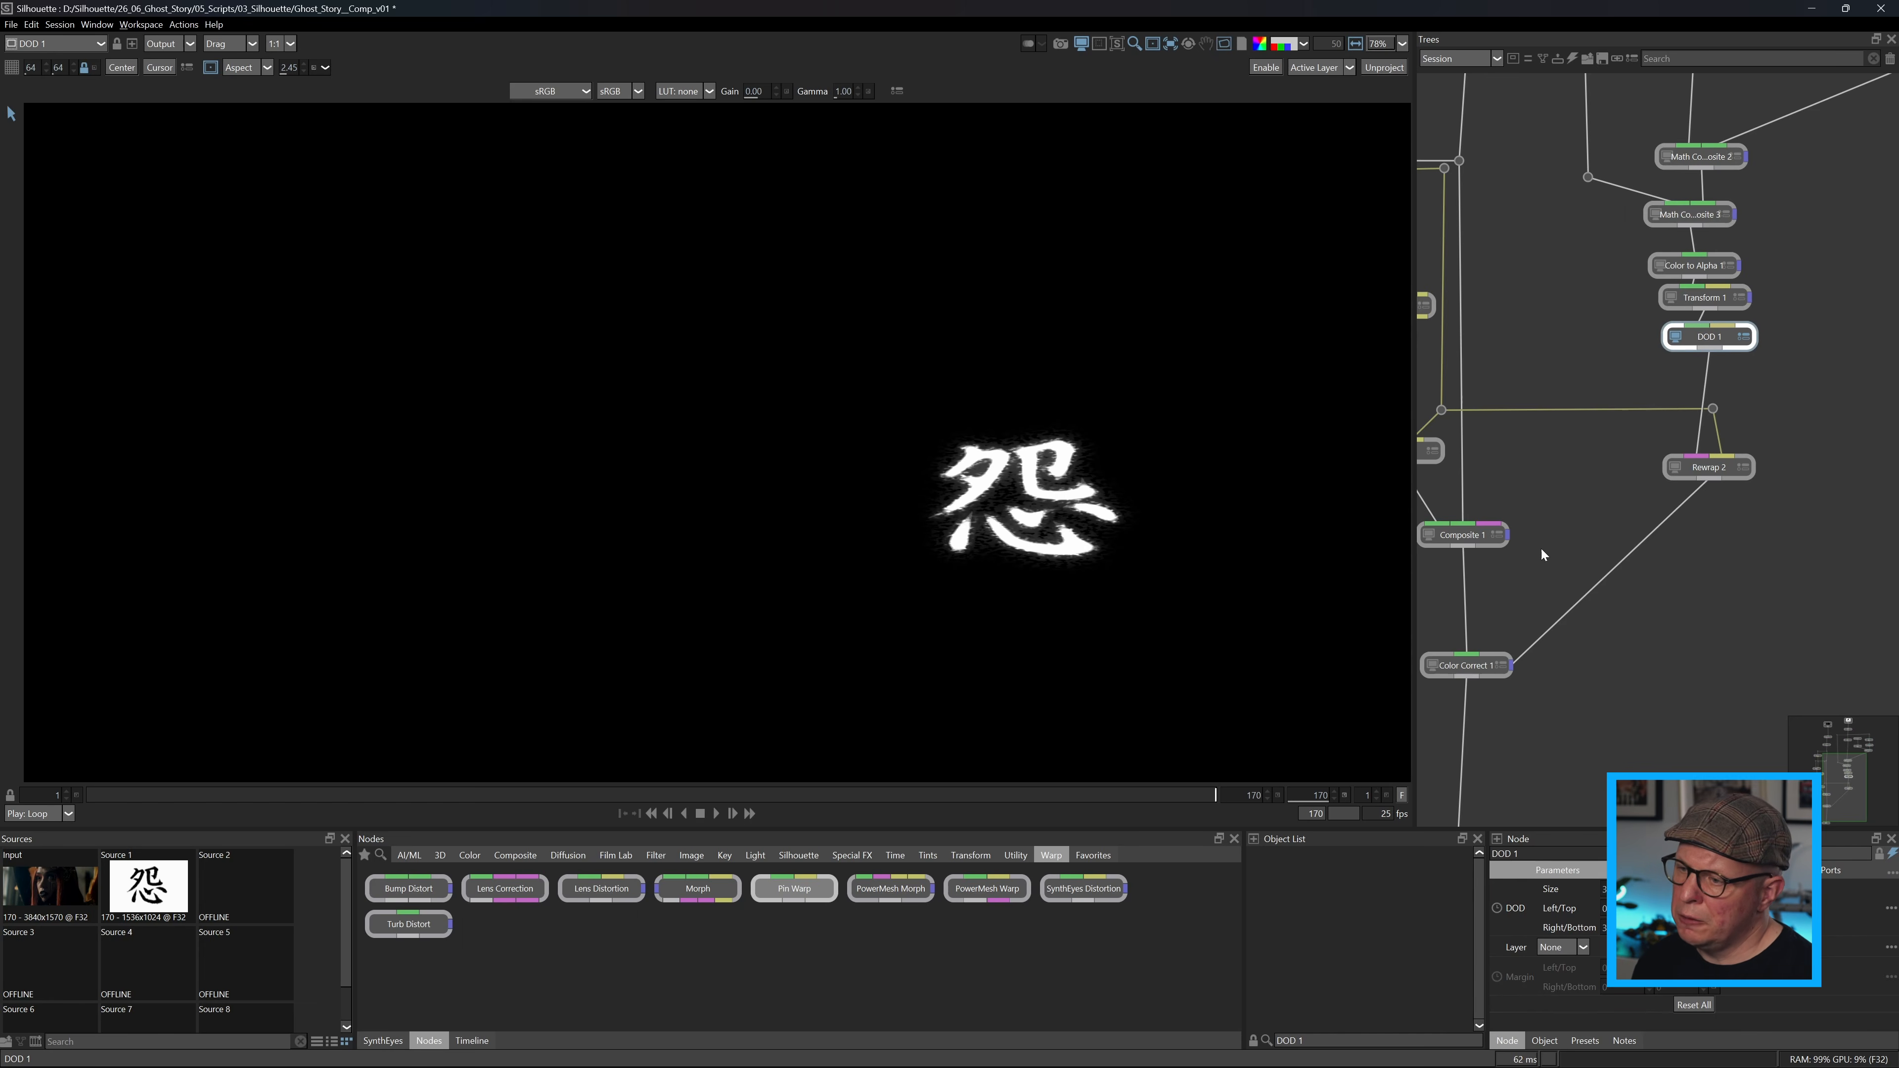
pyautogui.moveTo(789, 892); pyautogui.dragTo(1840, 460)
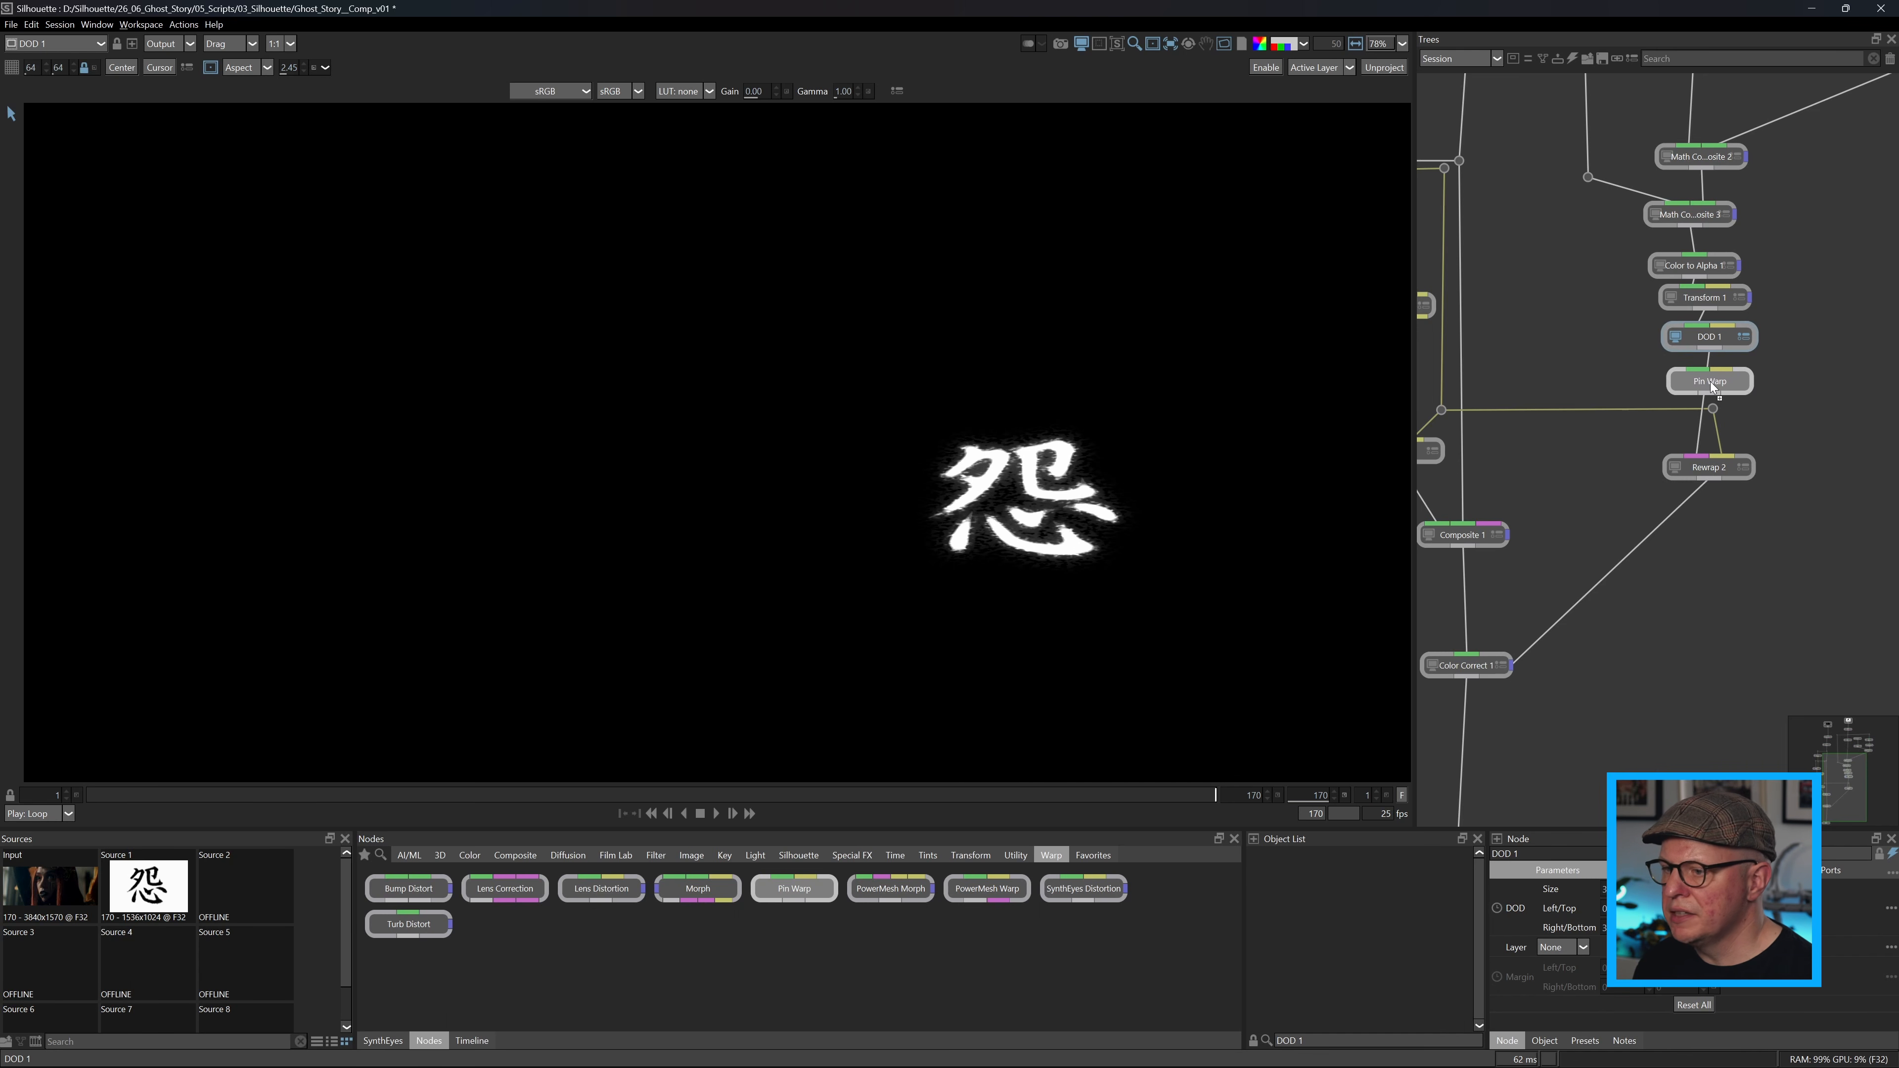
pyautogui.moveTo(1708, 382); pyautogui.dragTo(1708, 382)
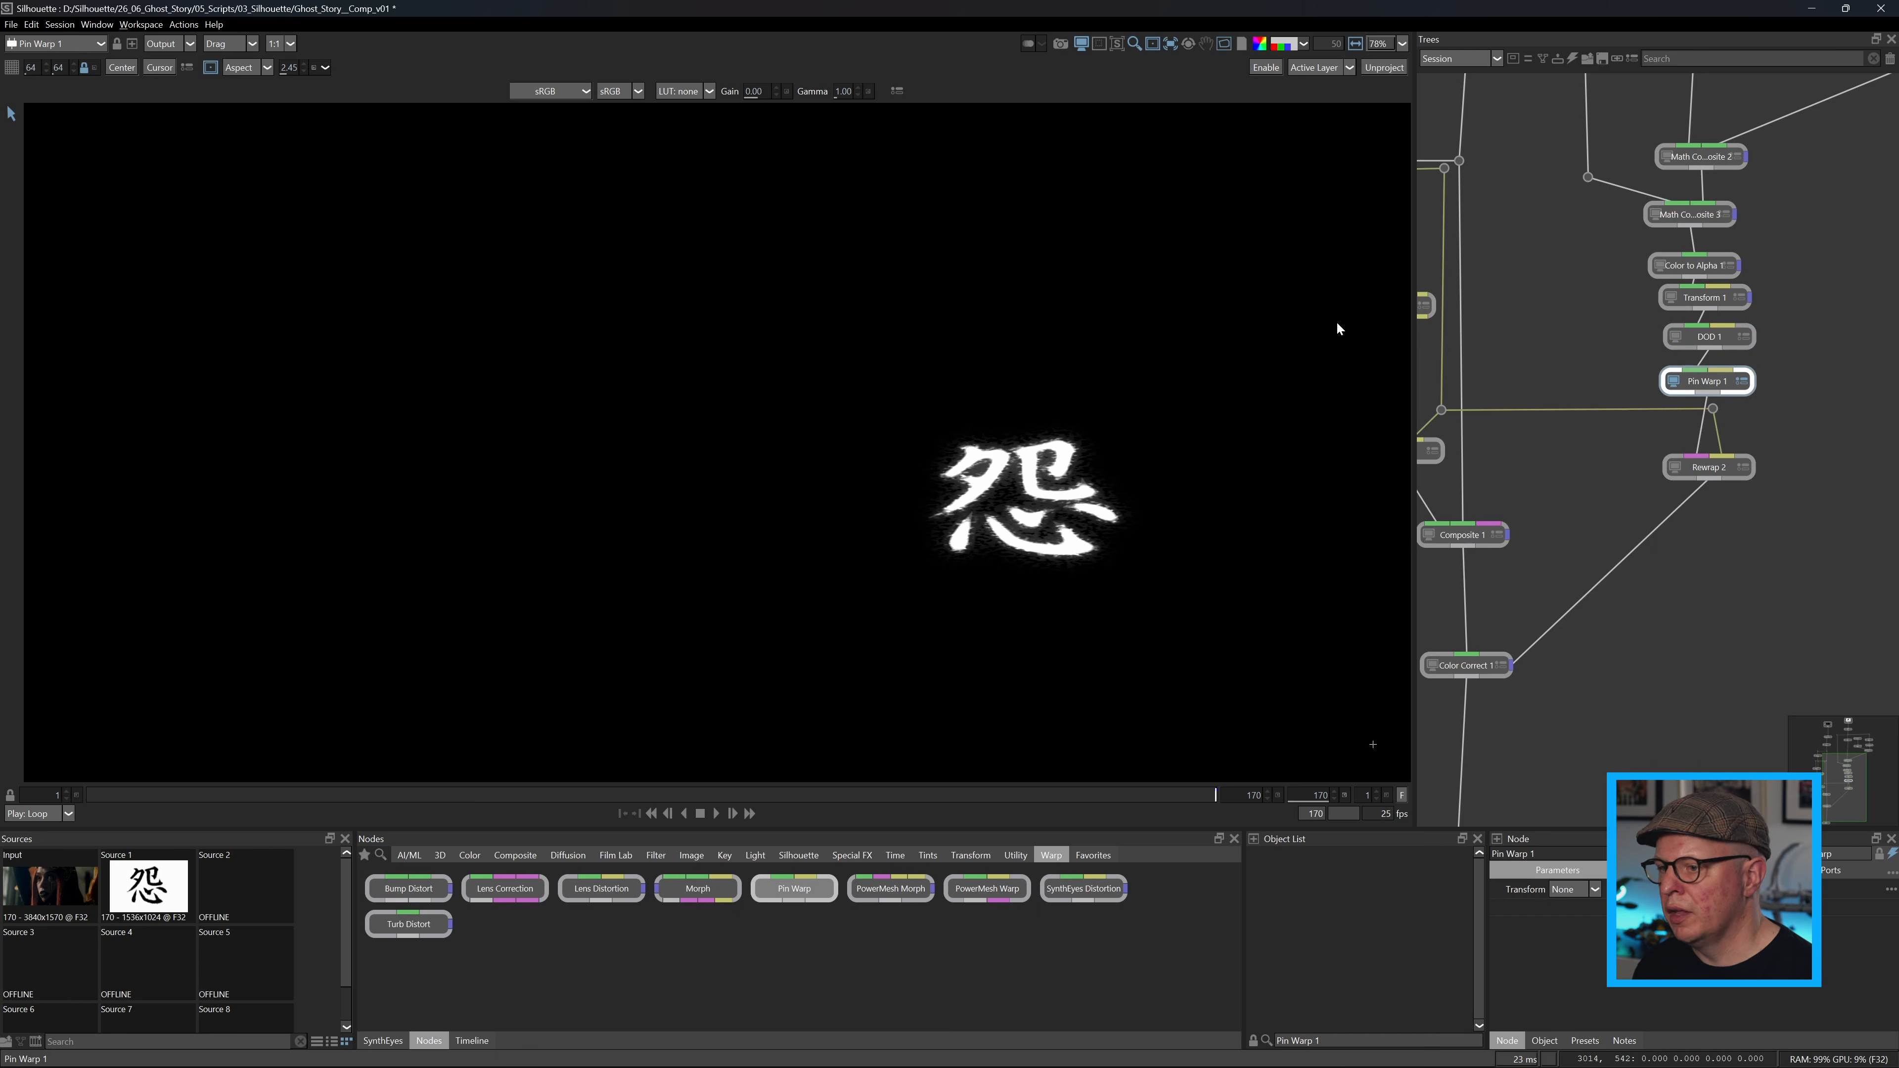
# Surround the kanji with four warp pins, making the first three tacks at its upper right, lower right and lower left.
pyautogui.click(1281, 331)
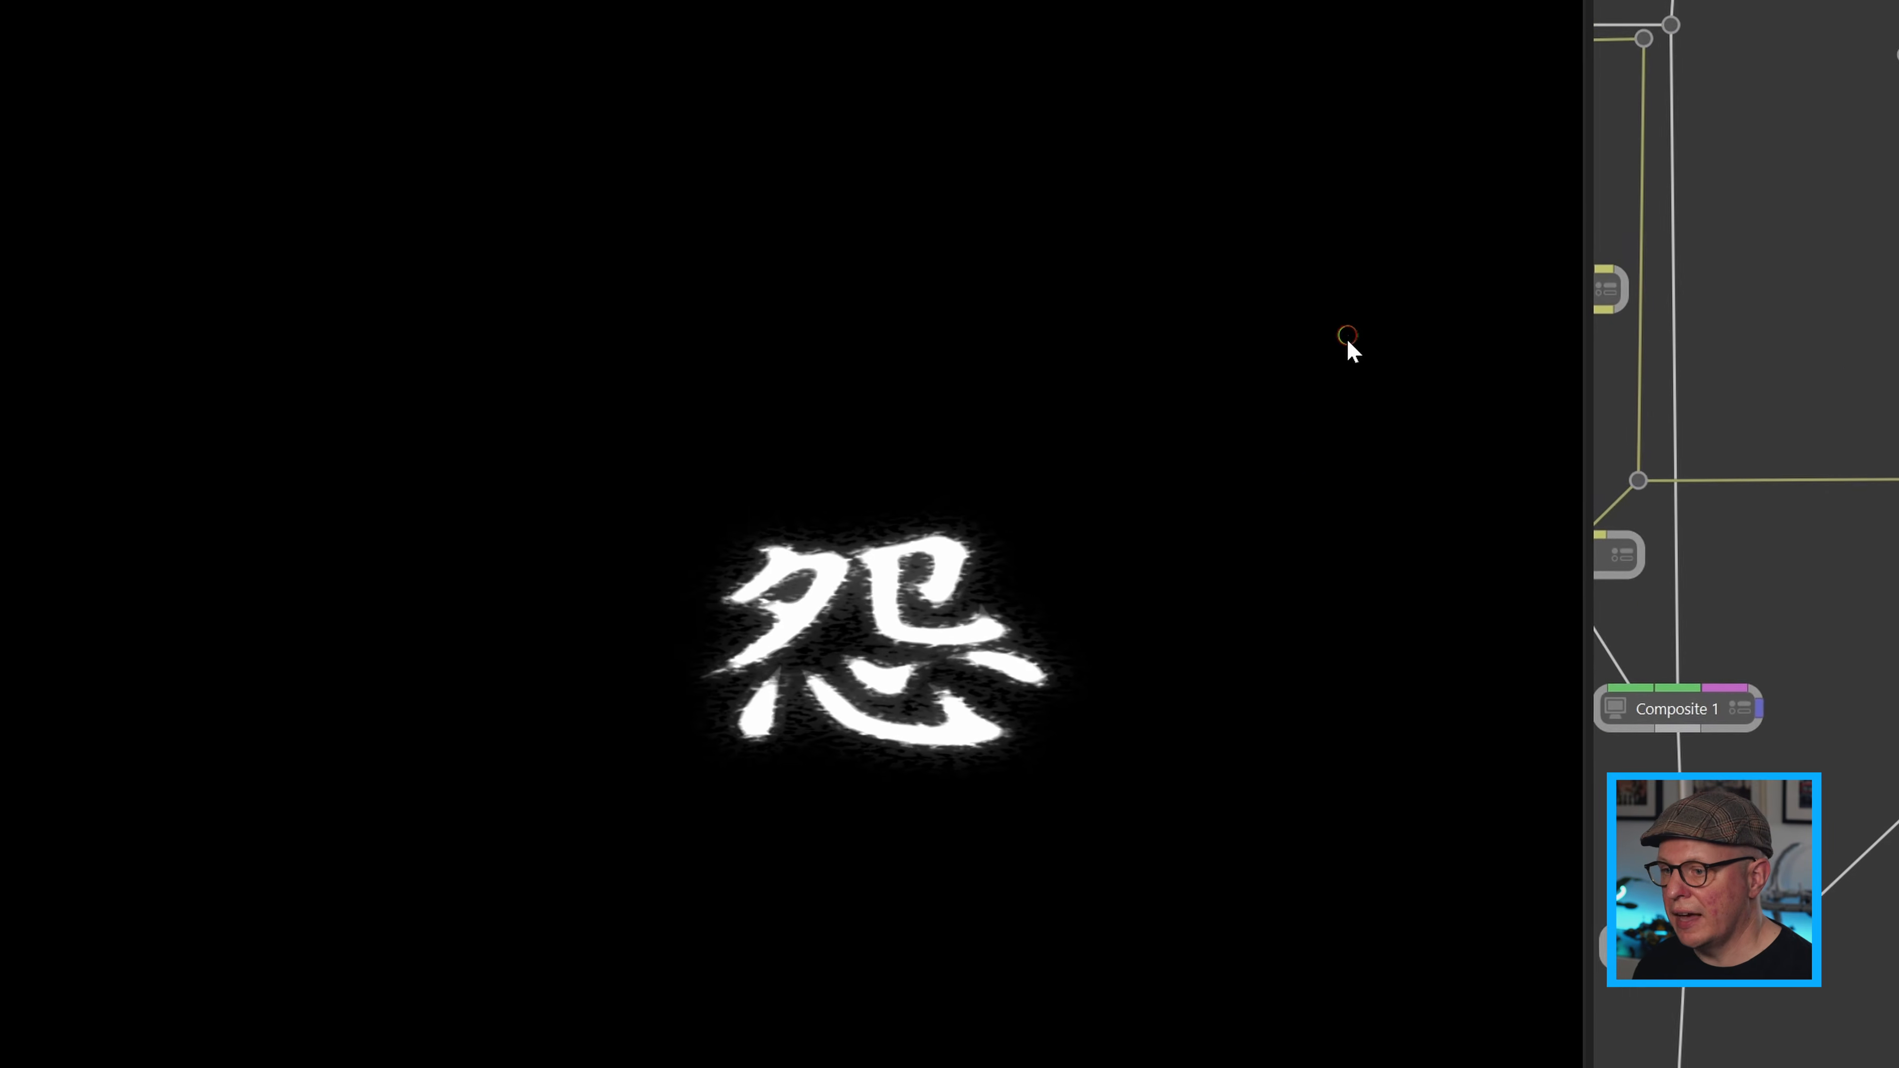
pyautogui.rightClick(1349, 340)
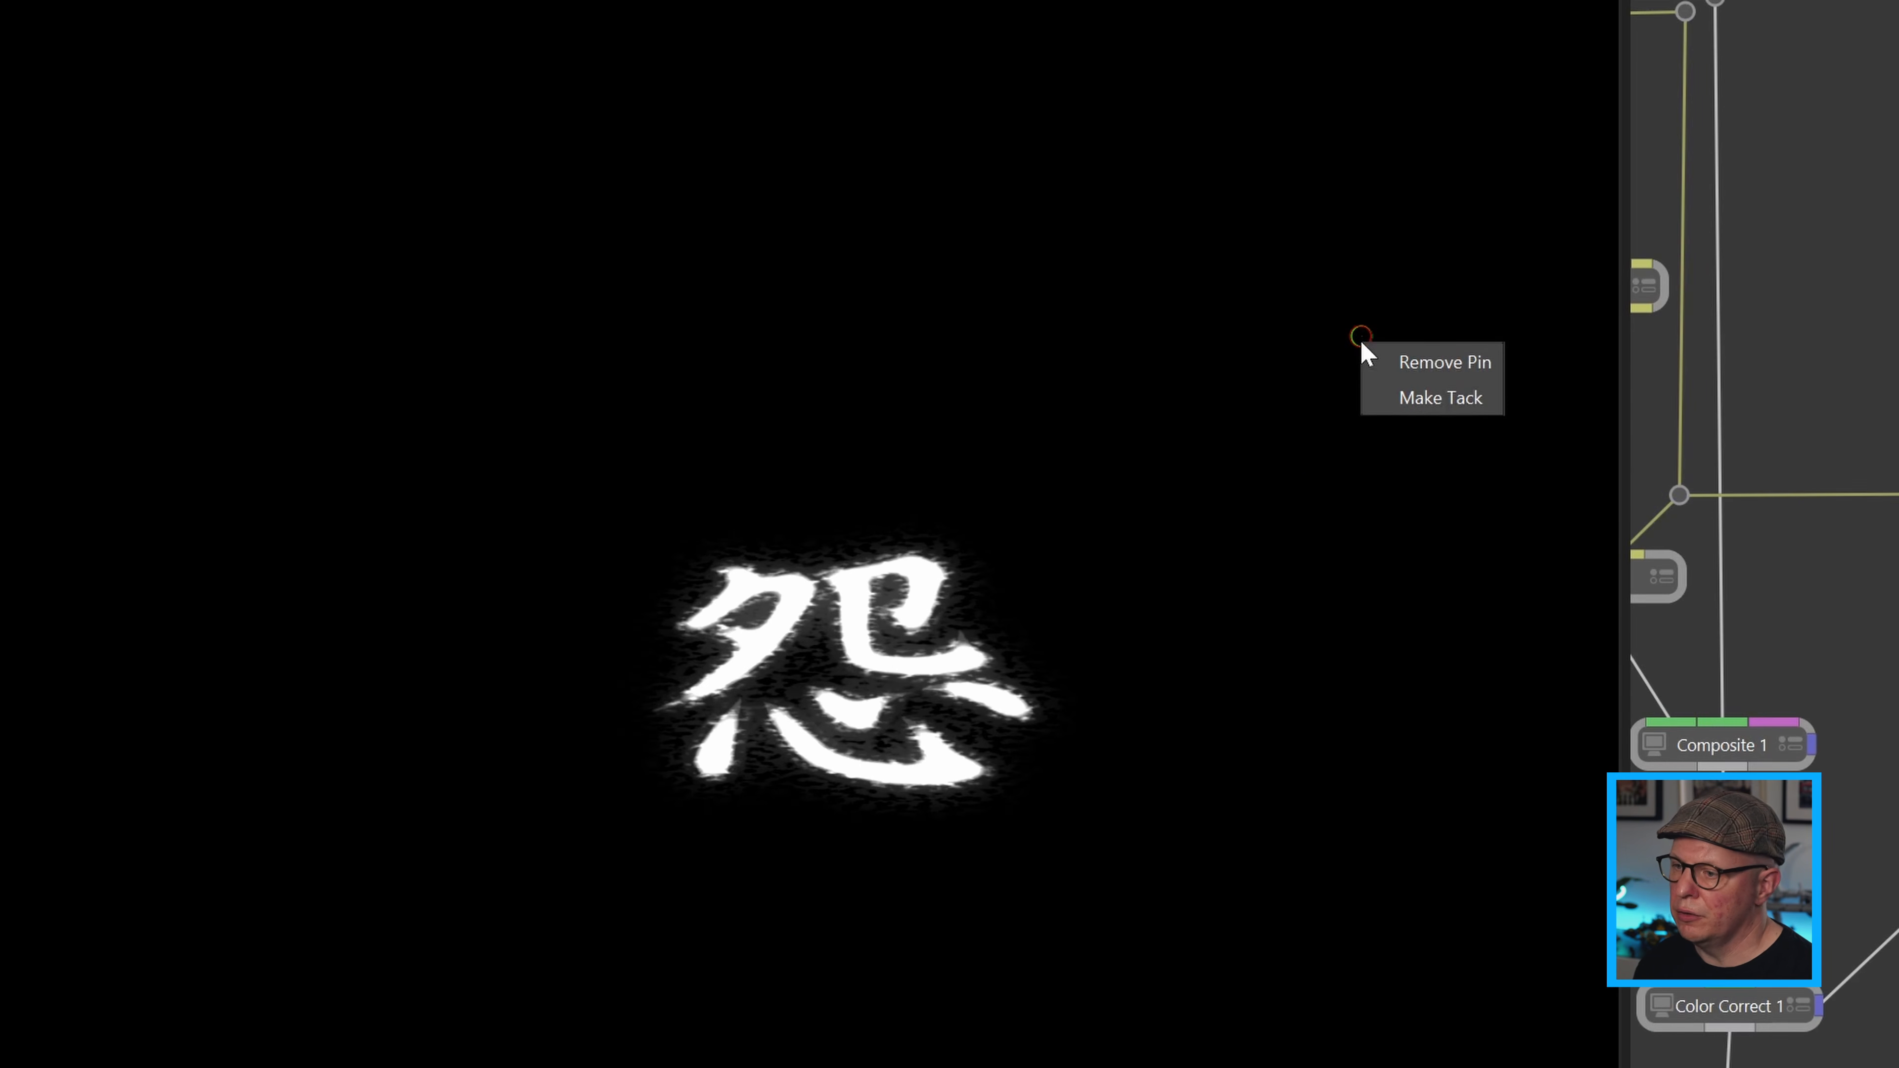
pyautogui.click(1414, 397)
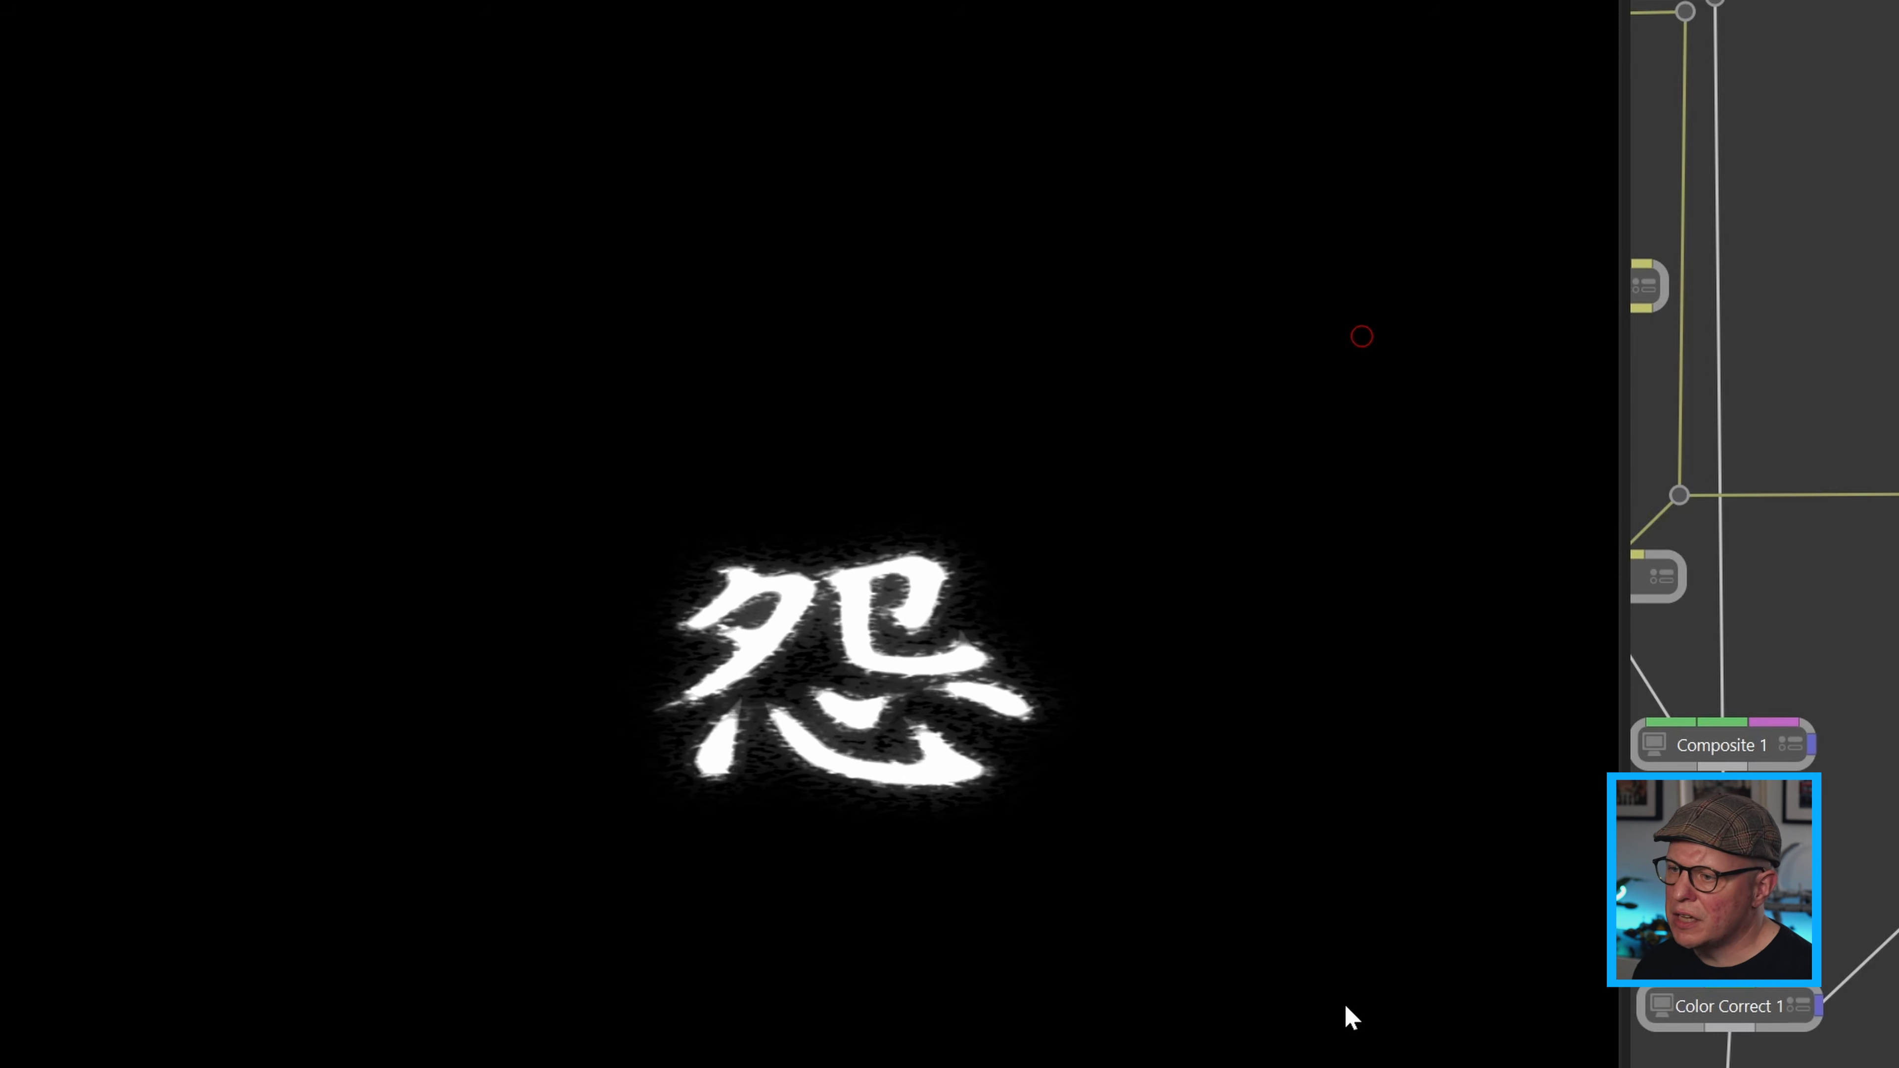
pyautogui.click(1369, 998)
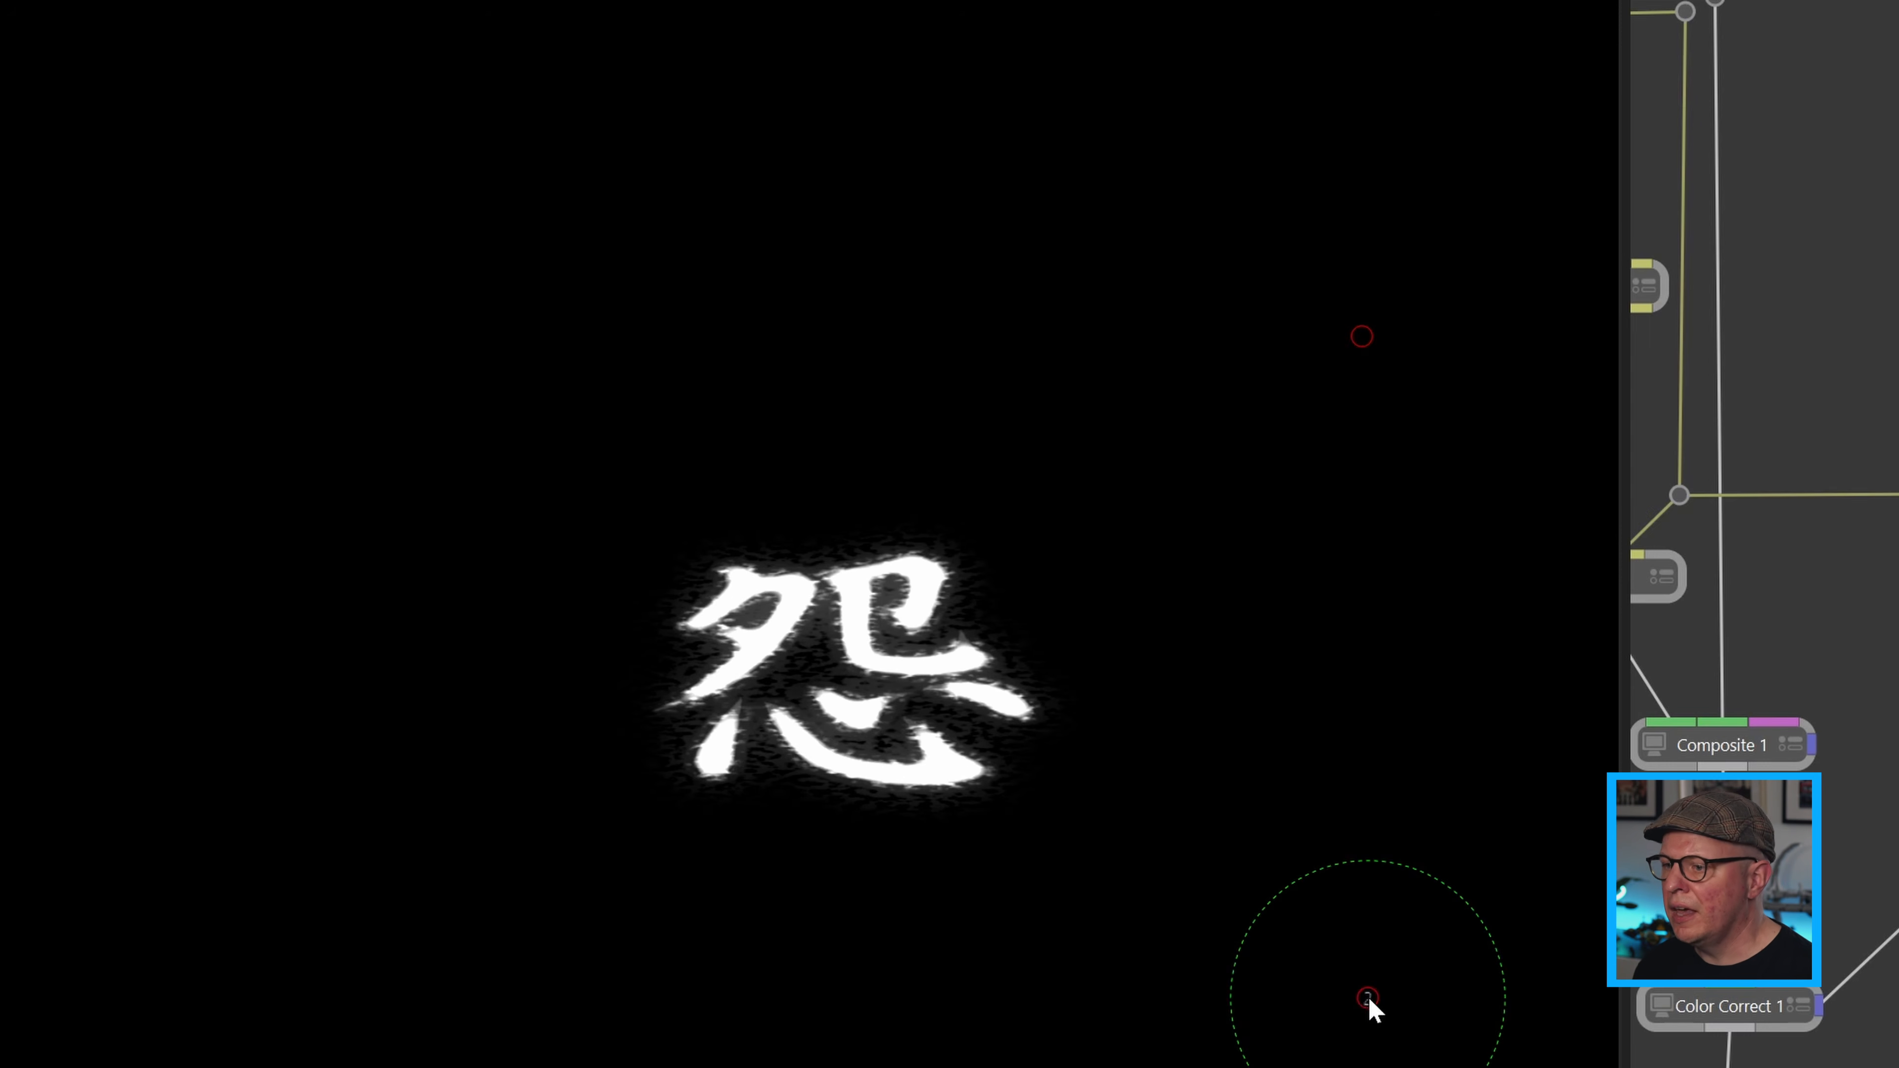
pyautogui.rightClick(1368, 1000)
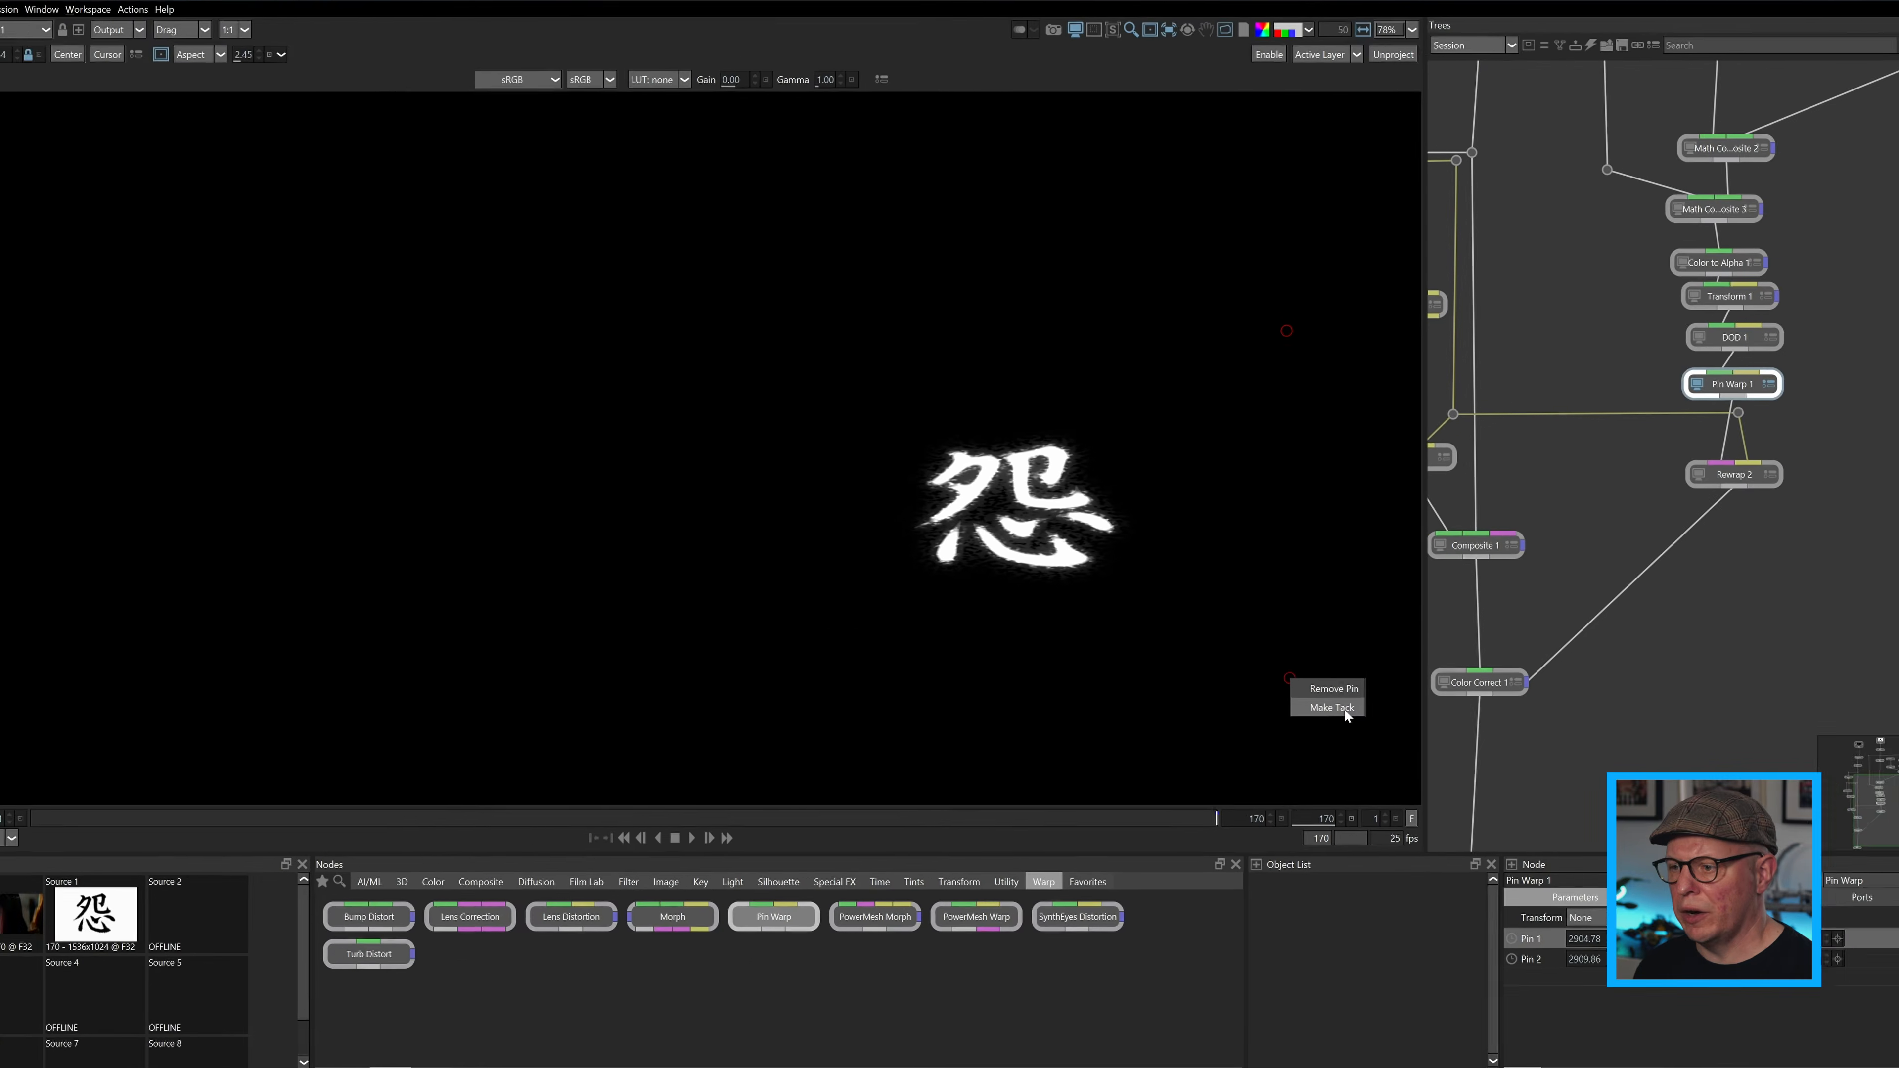
pyautogui.click(1345, 709)
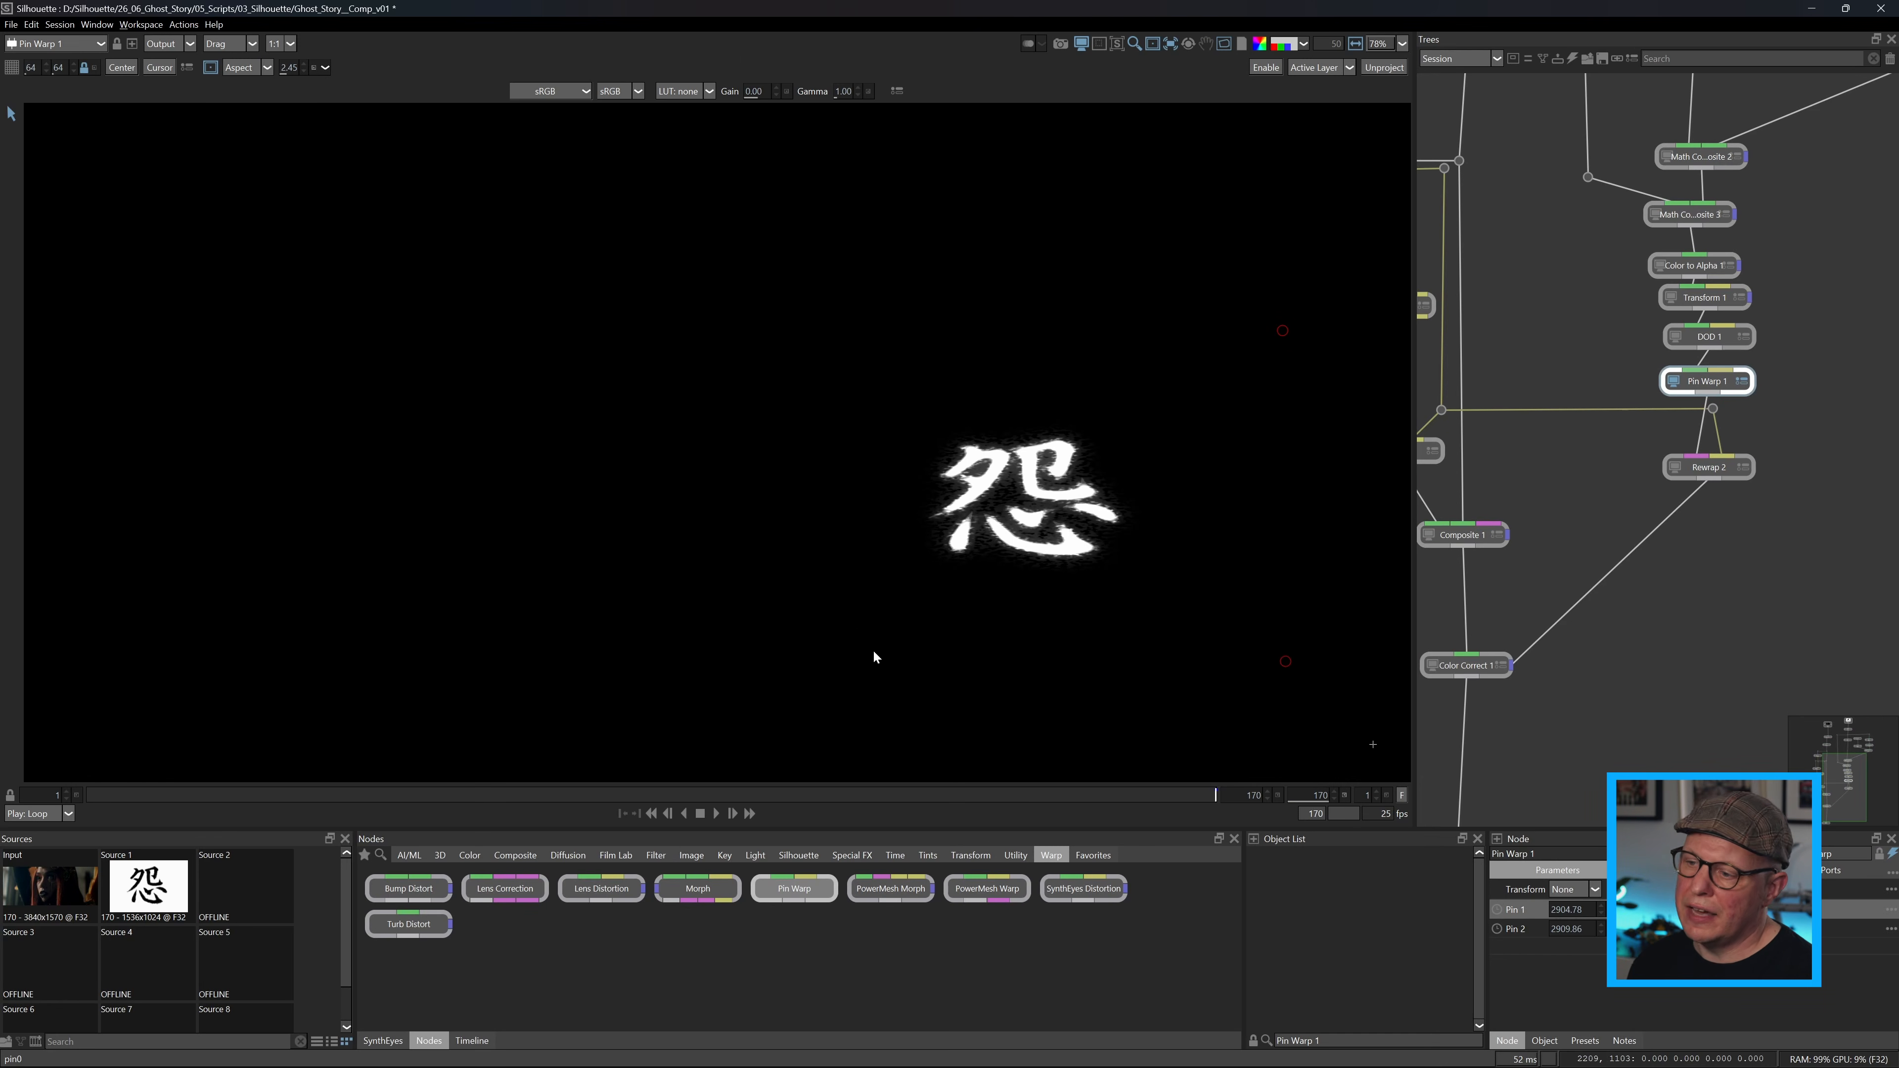
pyautogui.click(824, 663)
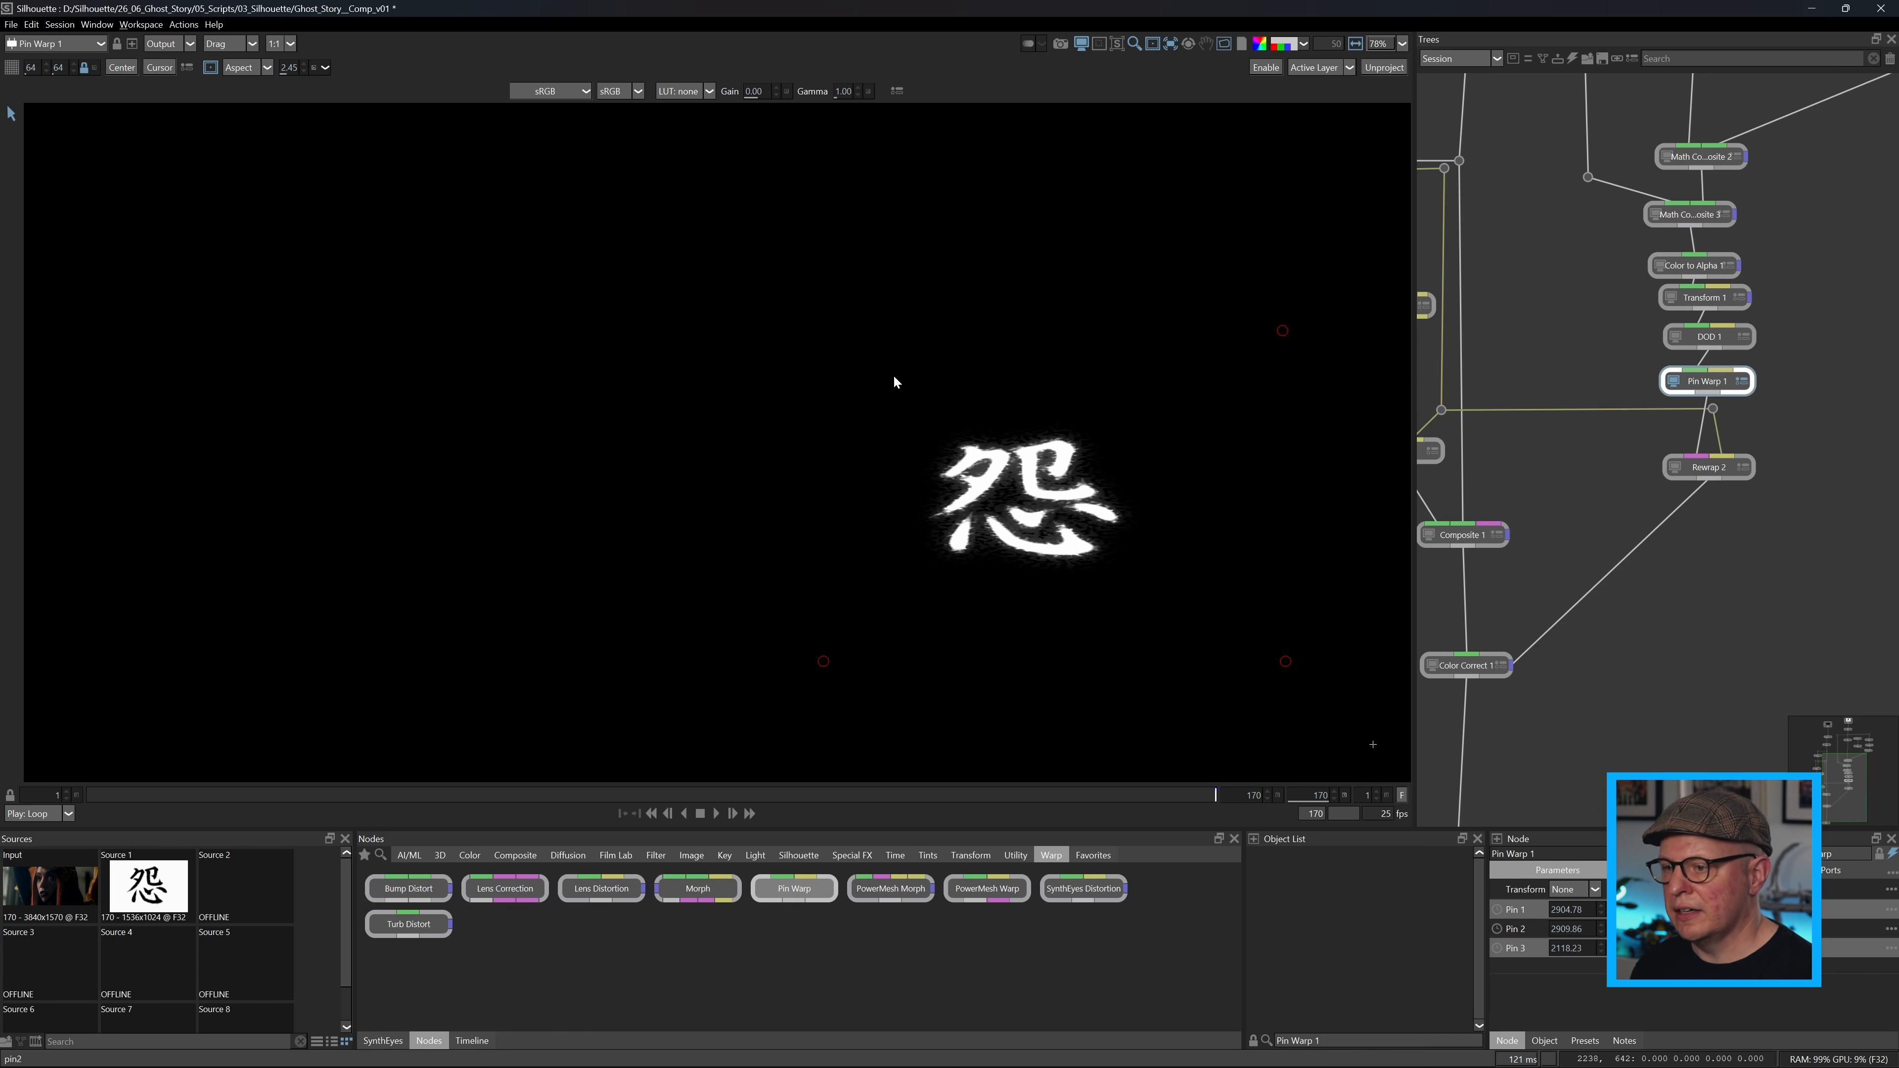
pyautogui.click(892, 346)
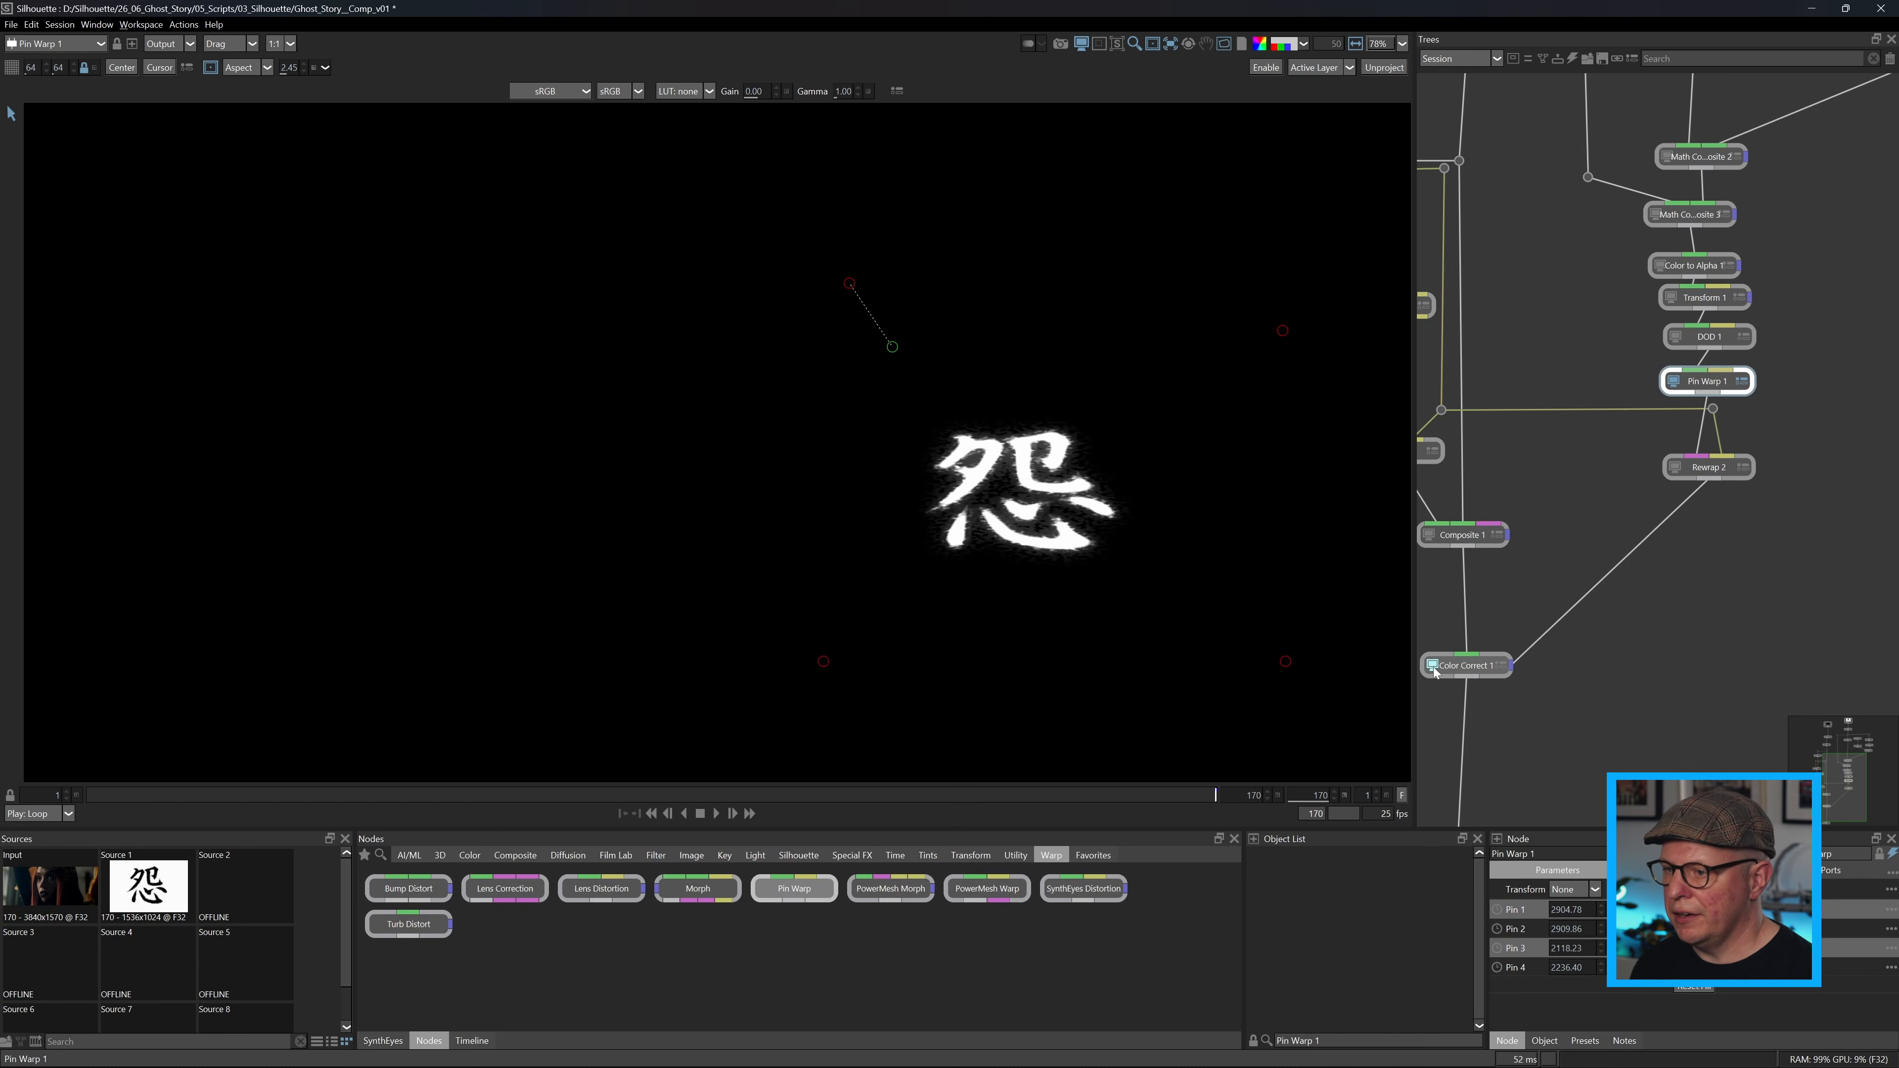
# View Color Correct 1 and pull the pin at the tattoo's upper left toward the inner corner of the pale eye.
pyautogui.click(1433, 666)
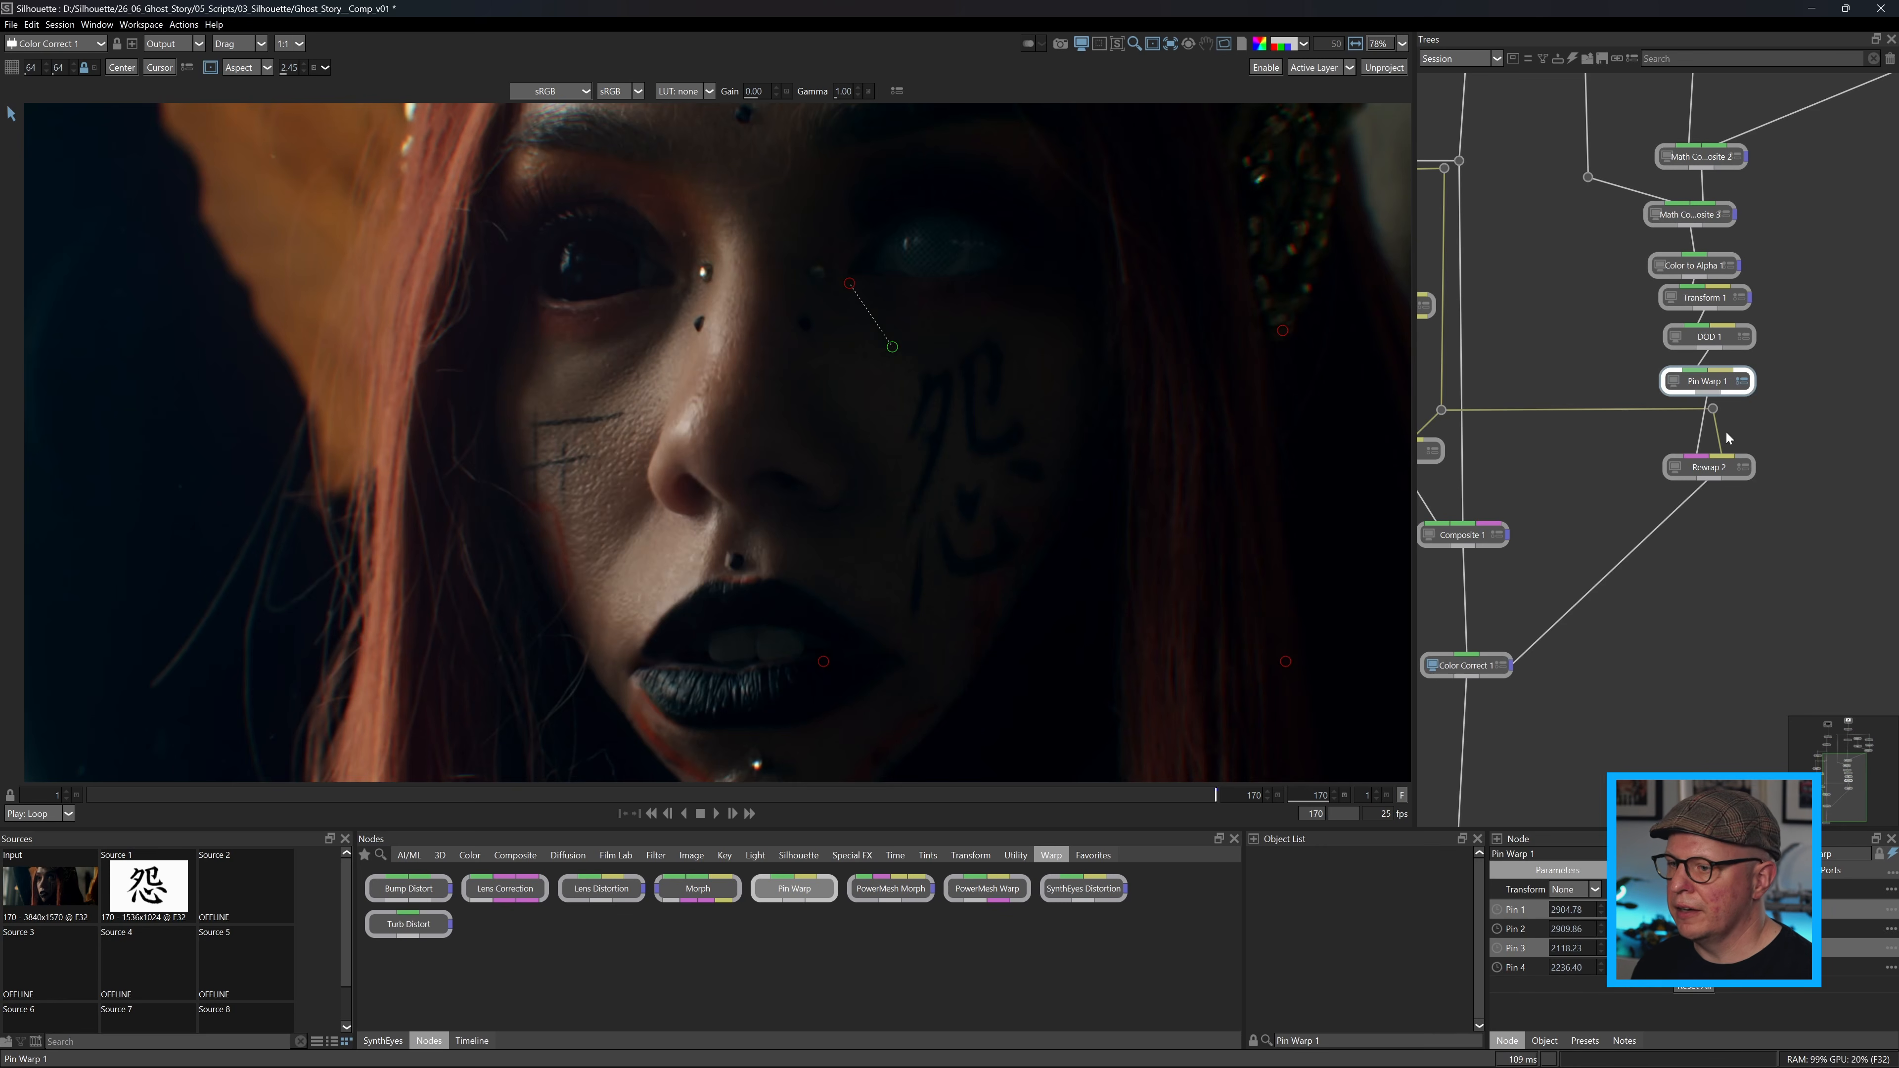
pyautogui.click(1575, 59)
pyautogui.click(1576, 59)
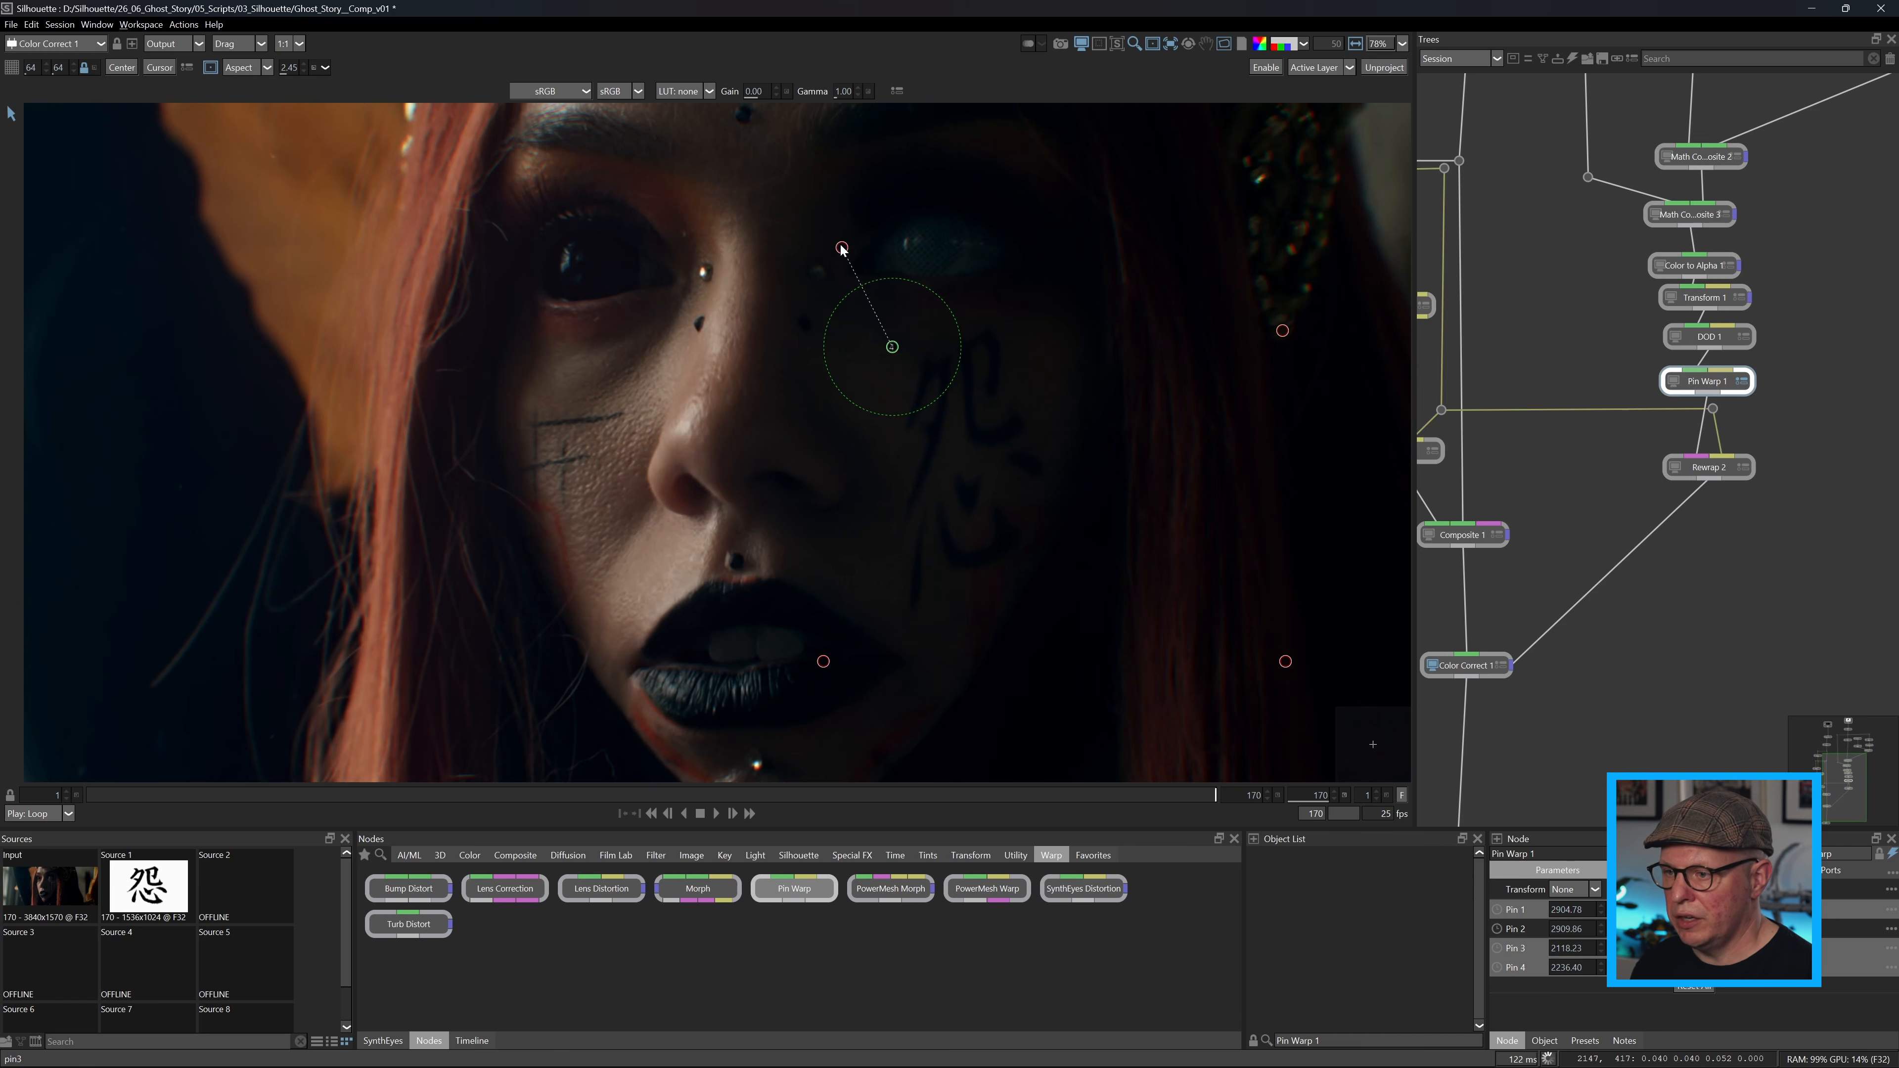
# Move the two pins on the tattoo's right side inward and toggle Pin Warp 1 to compare the tattoo's shape.
pyautogui.moveTo(1283, 331); pyautogui.dragTo(1219, 382)
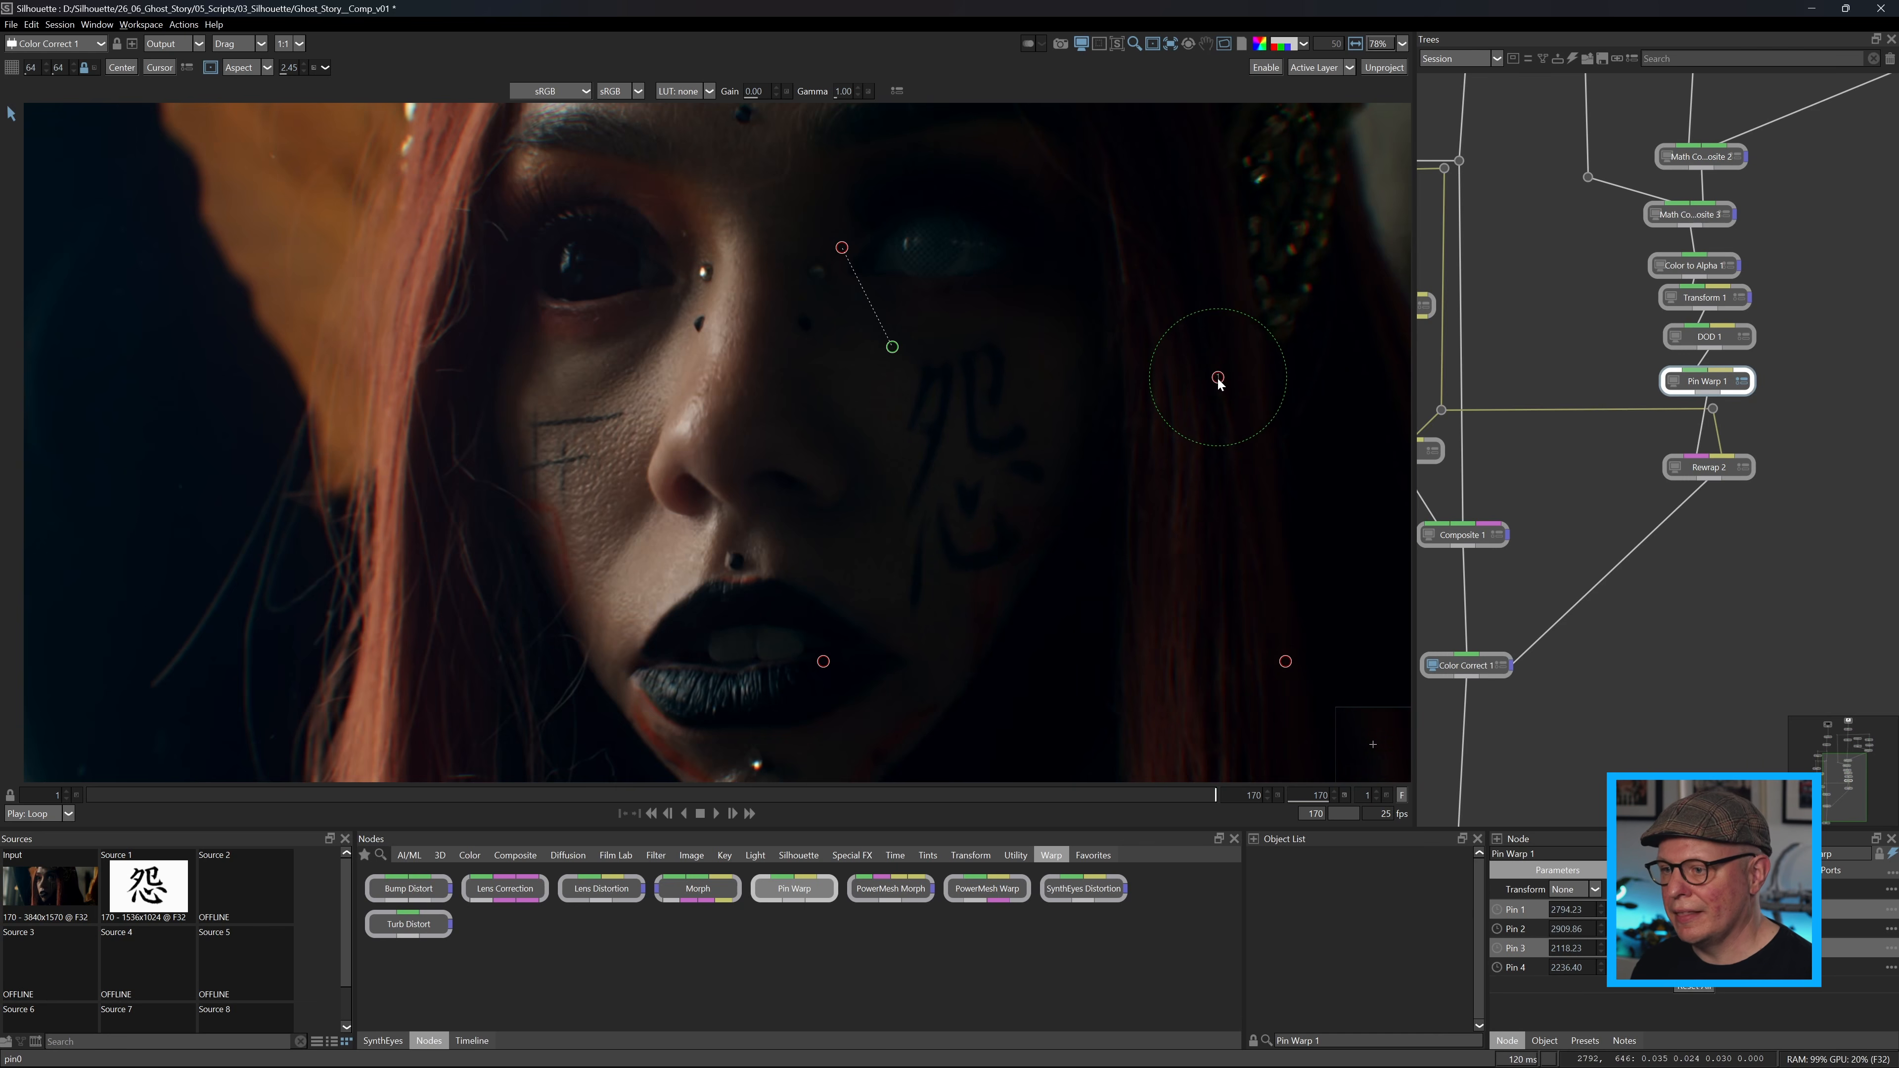
pyautogui.click(1572, 60)
pyautogui.click(1572, 60)
pyautogui.click(1572, 59)
pyautogui.click(1572, 59)
pyautogui.moveTo(1285, 661); pyautogui.dragTo(1246, 619)
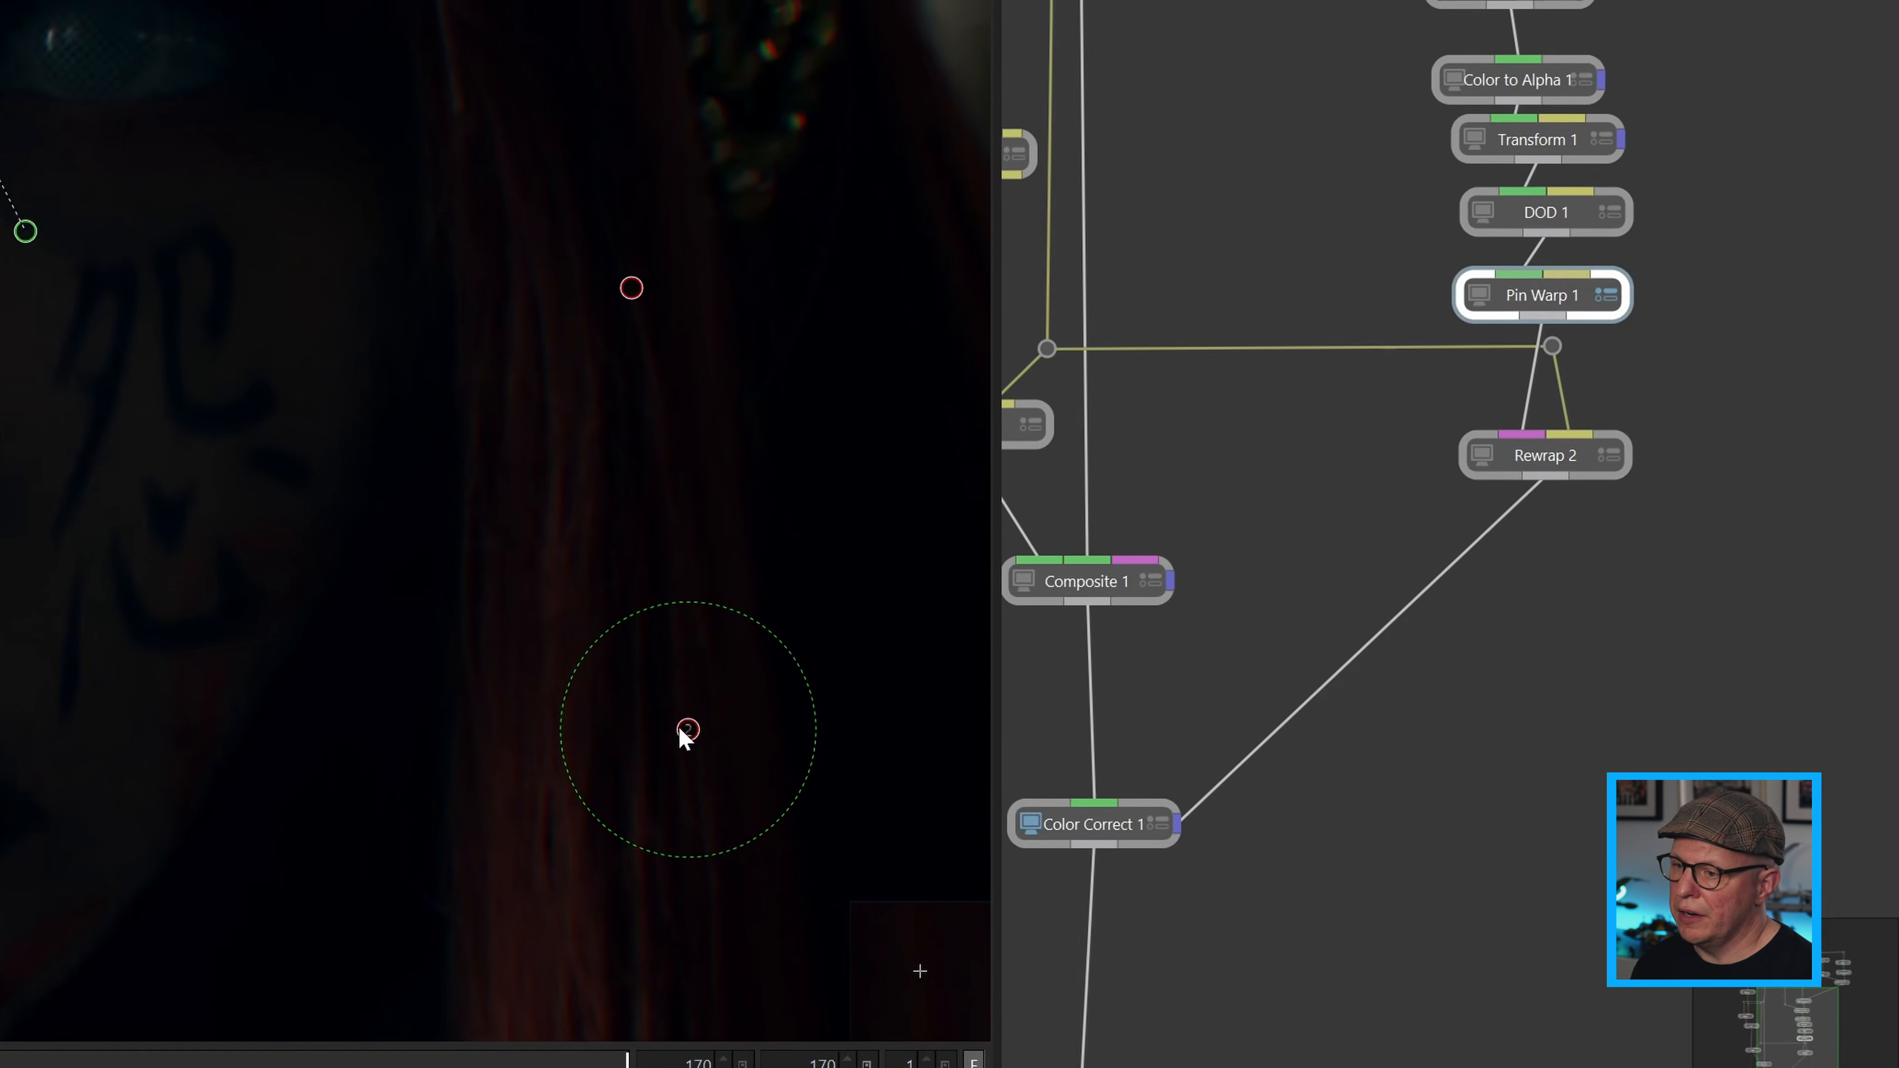
pyautogui.moveTo(684, 737); pyautogui.dragTo(592, 731)
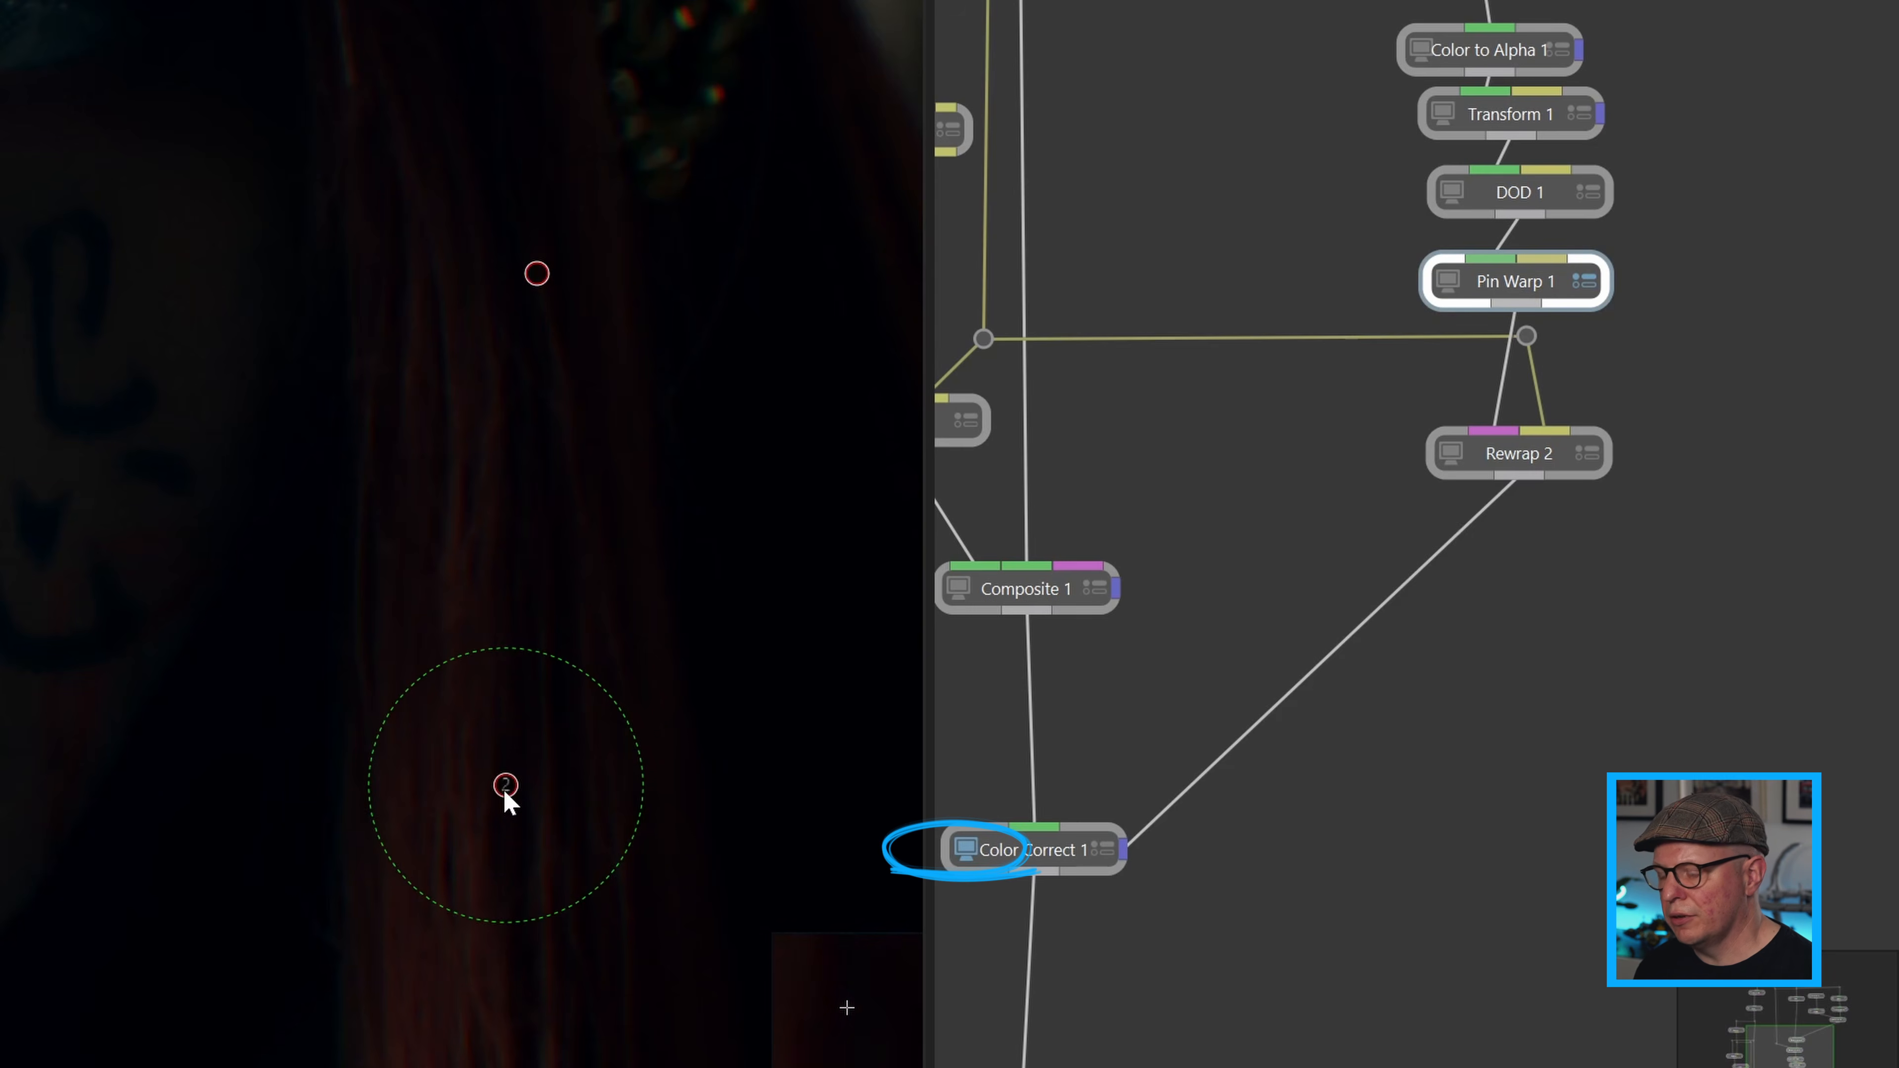
pyautogui.press('d')
pyautogui.press('d')
pyautogui.press('d')
pyautogui.press('d')
pyautogui.press('d')
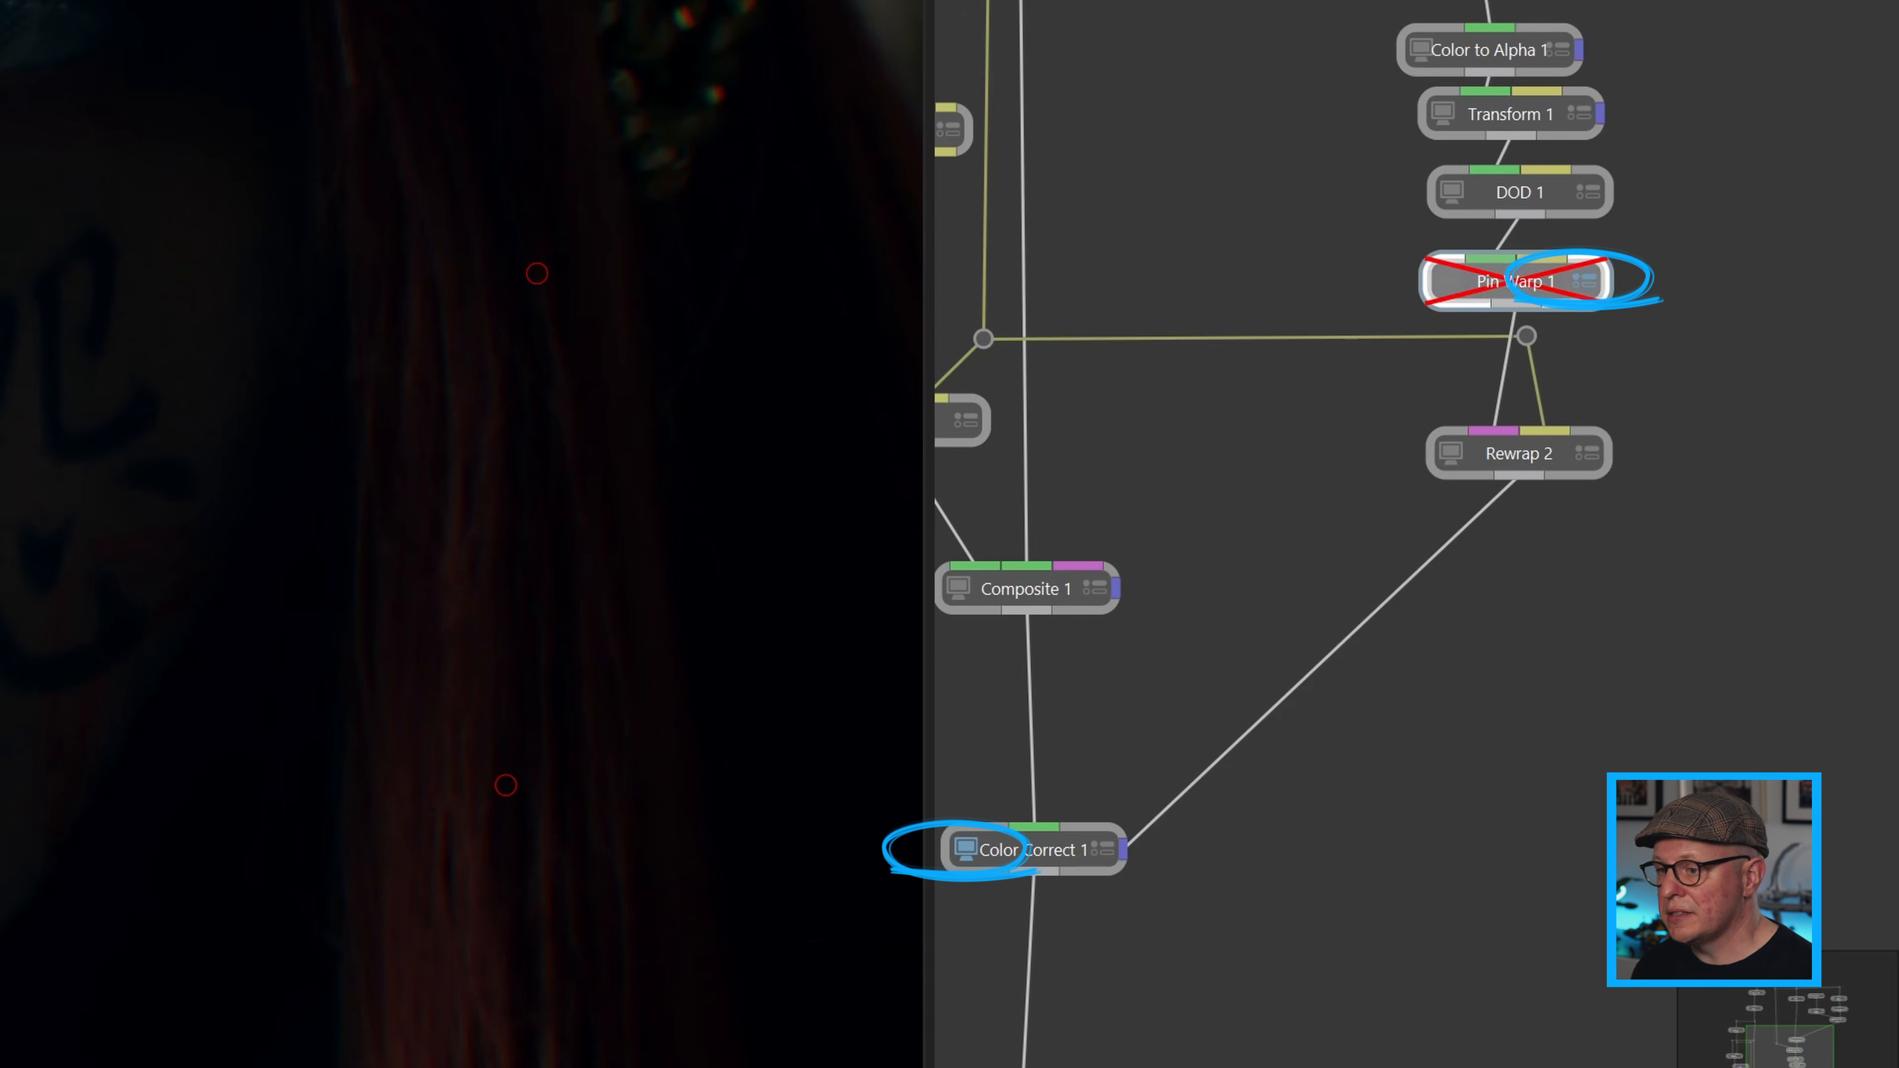
pyautogui.press('d')
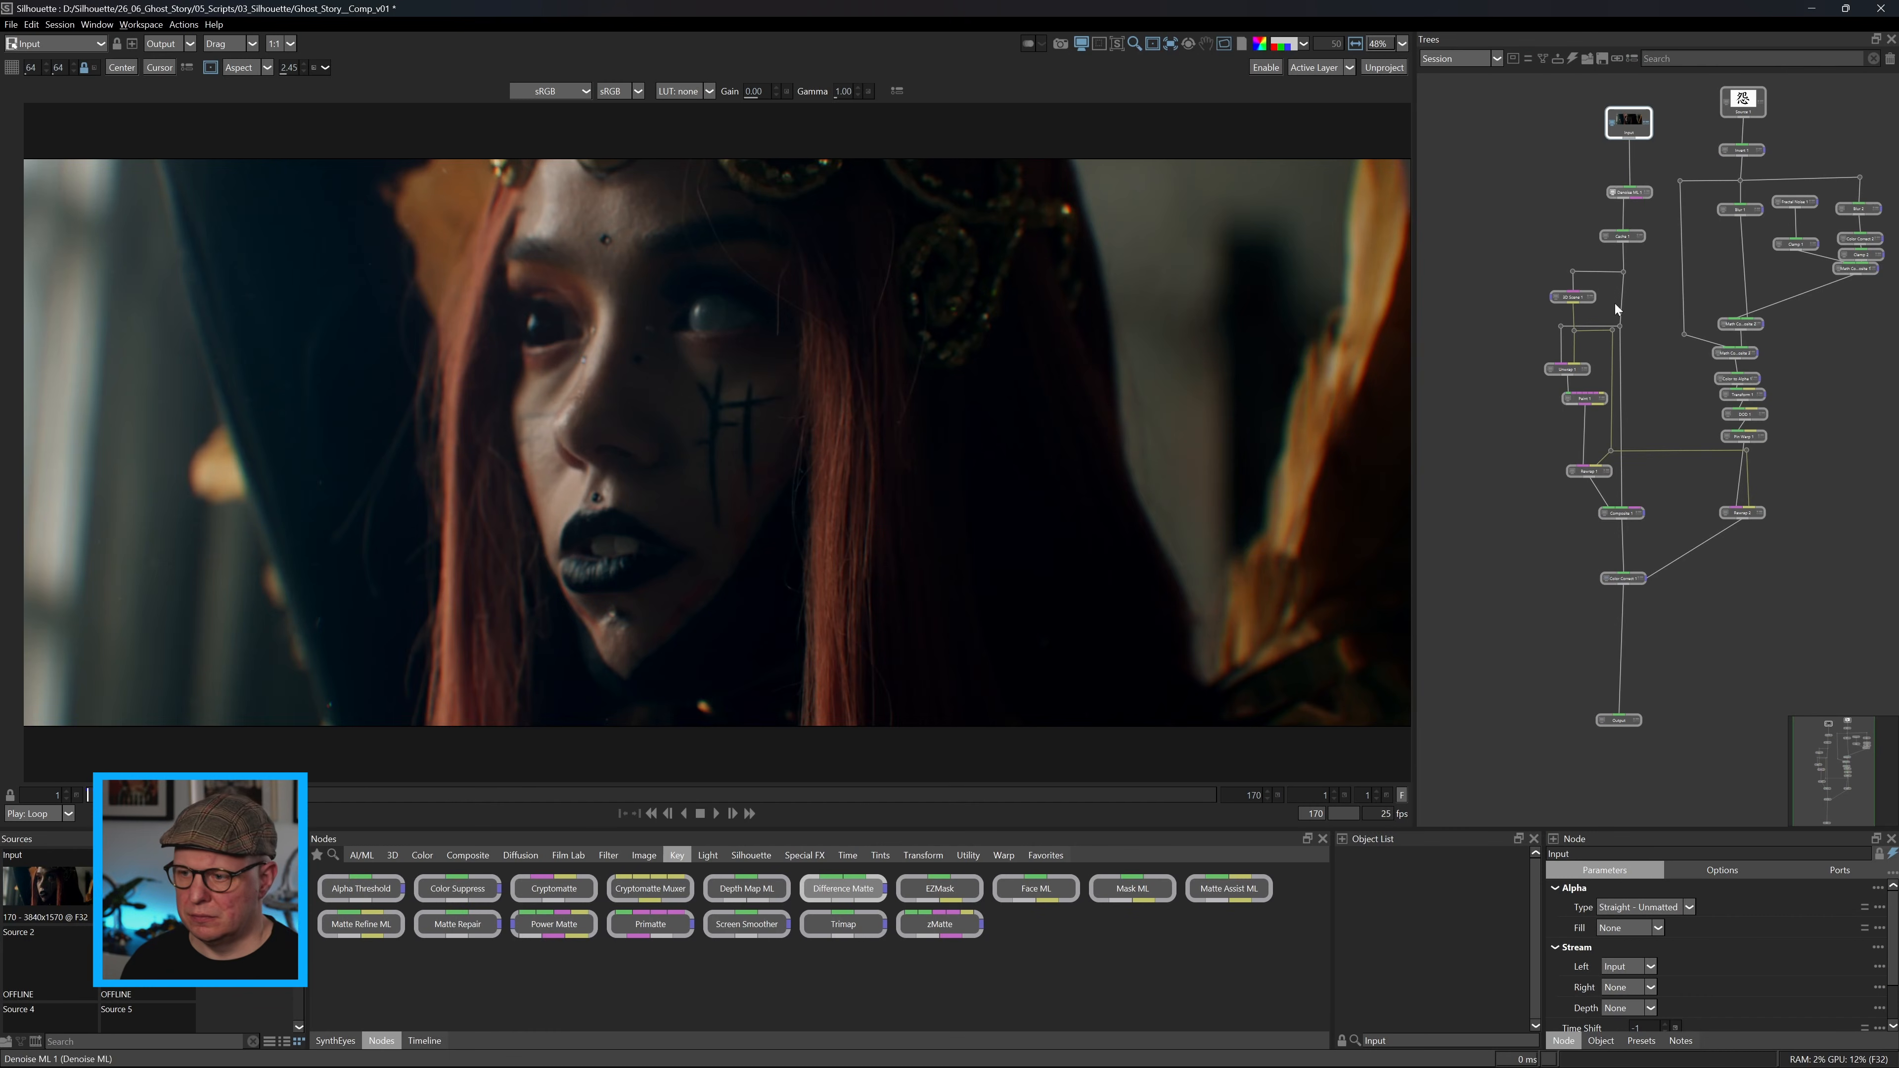
# View Color Correct 1 and add a Difference Matte node comparing it with the unretouched plate.
pyautogui.click(1609, 580)
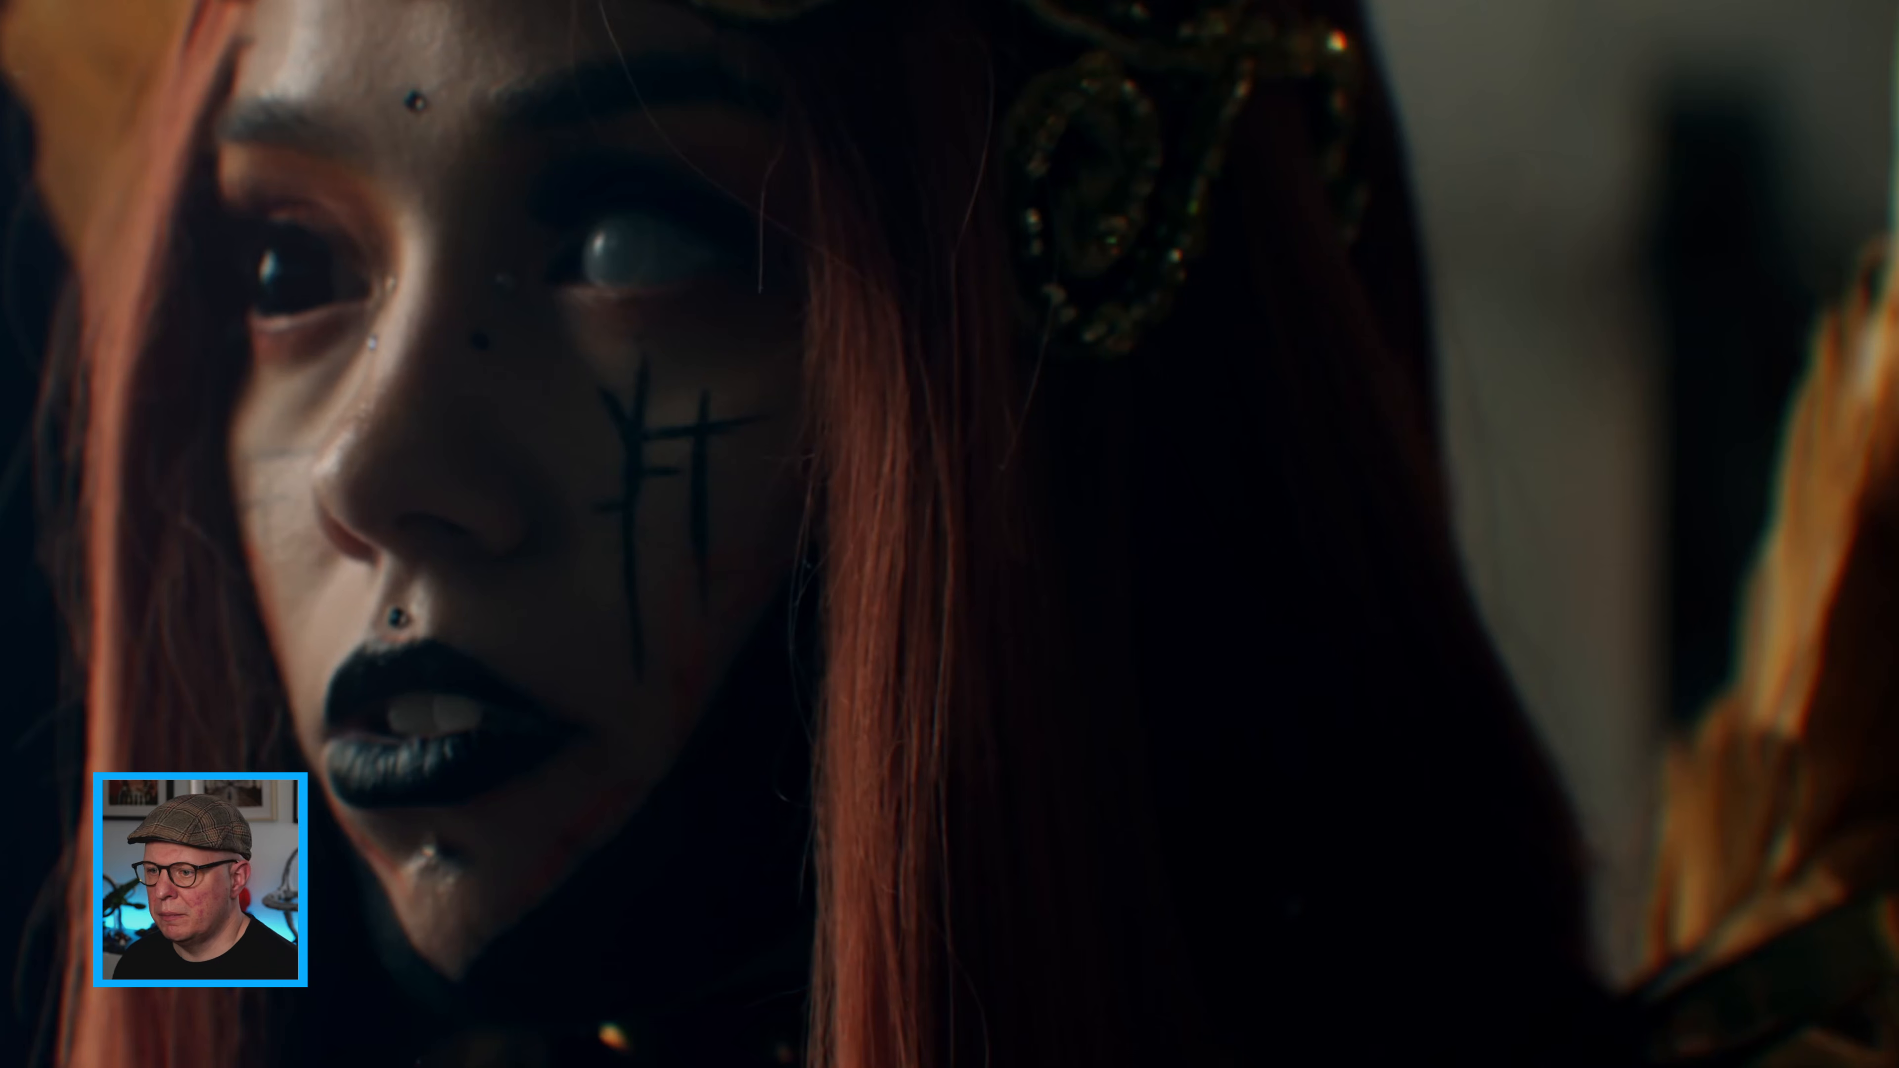
pyautogui.press('1')
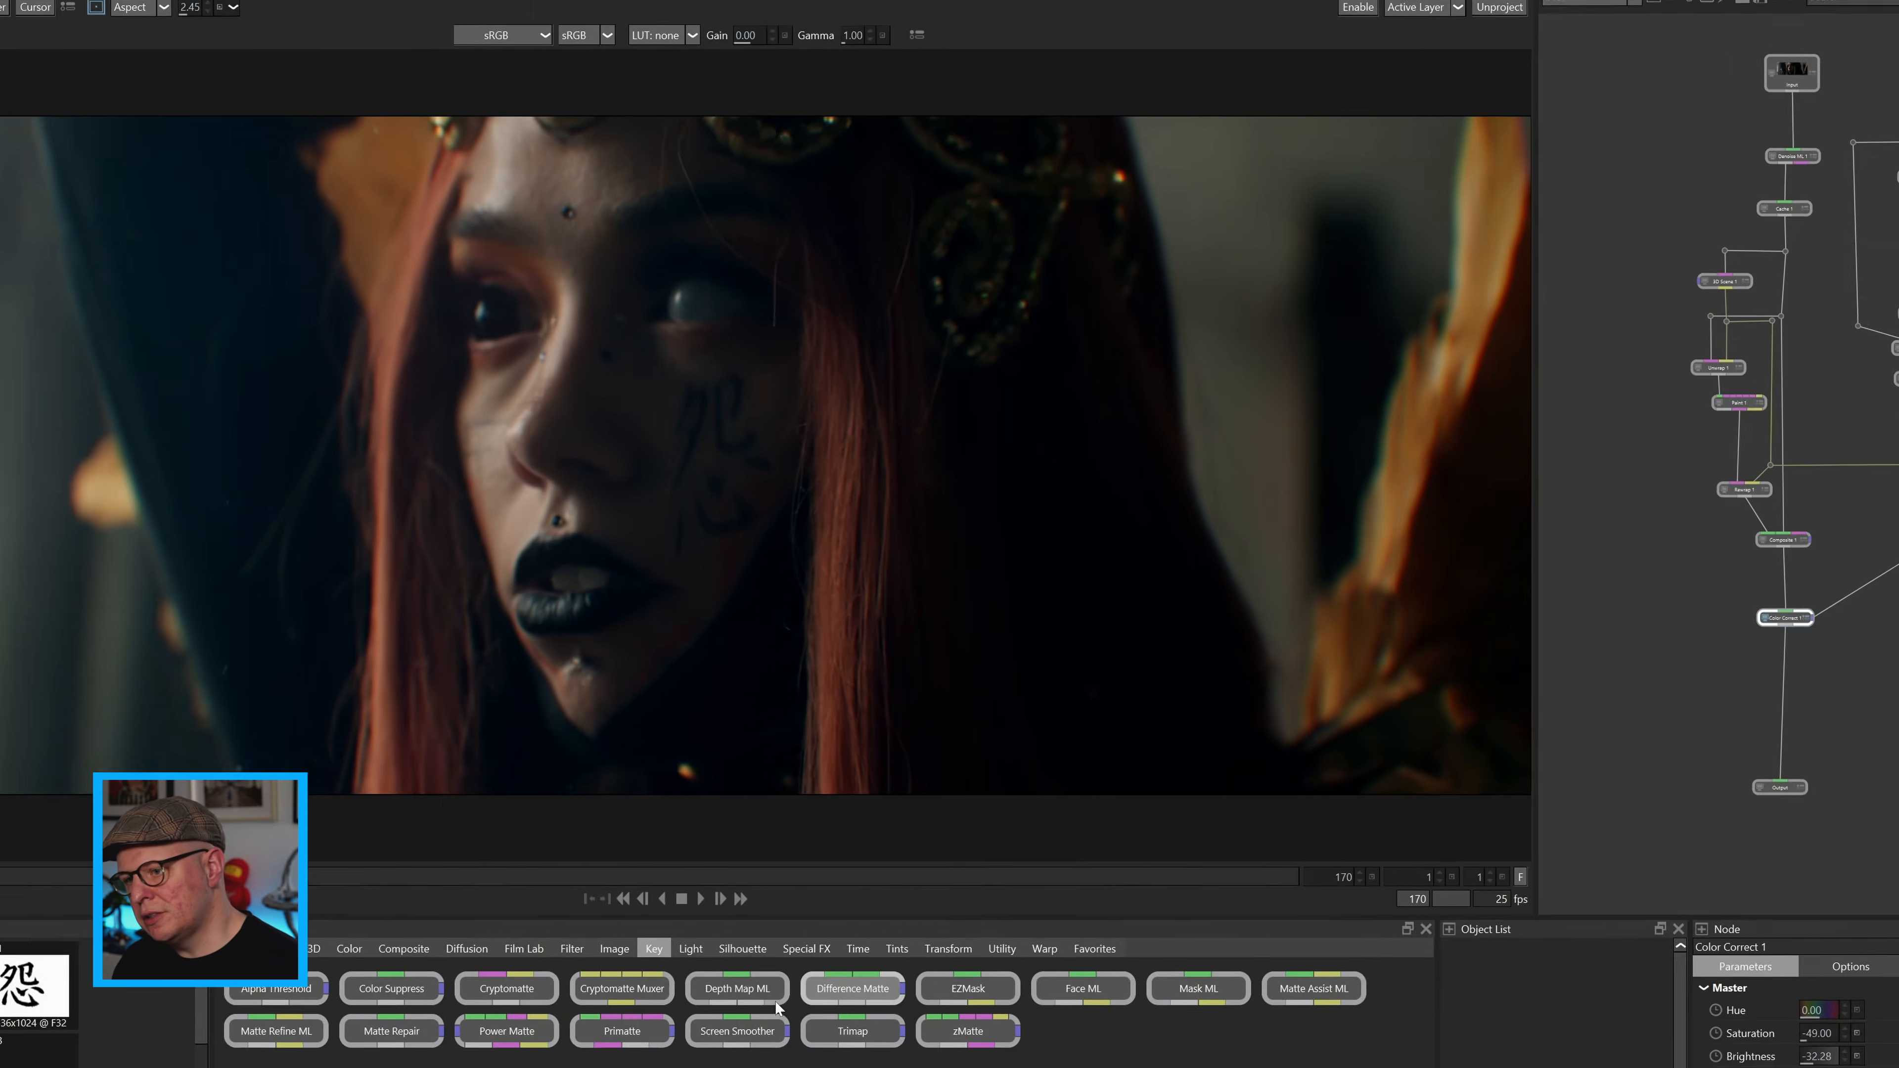
pyautogui.moveTo(843, 889); pyautogui.dragTo(1623, 243)
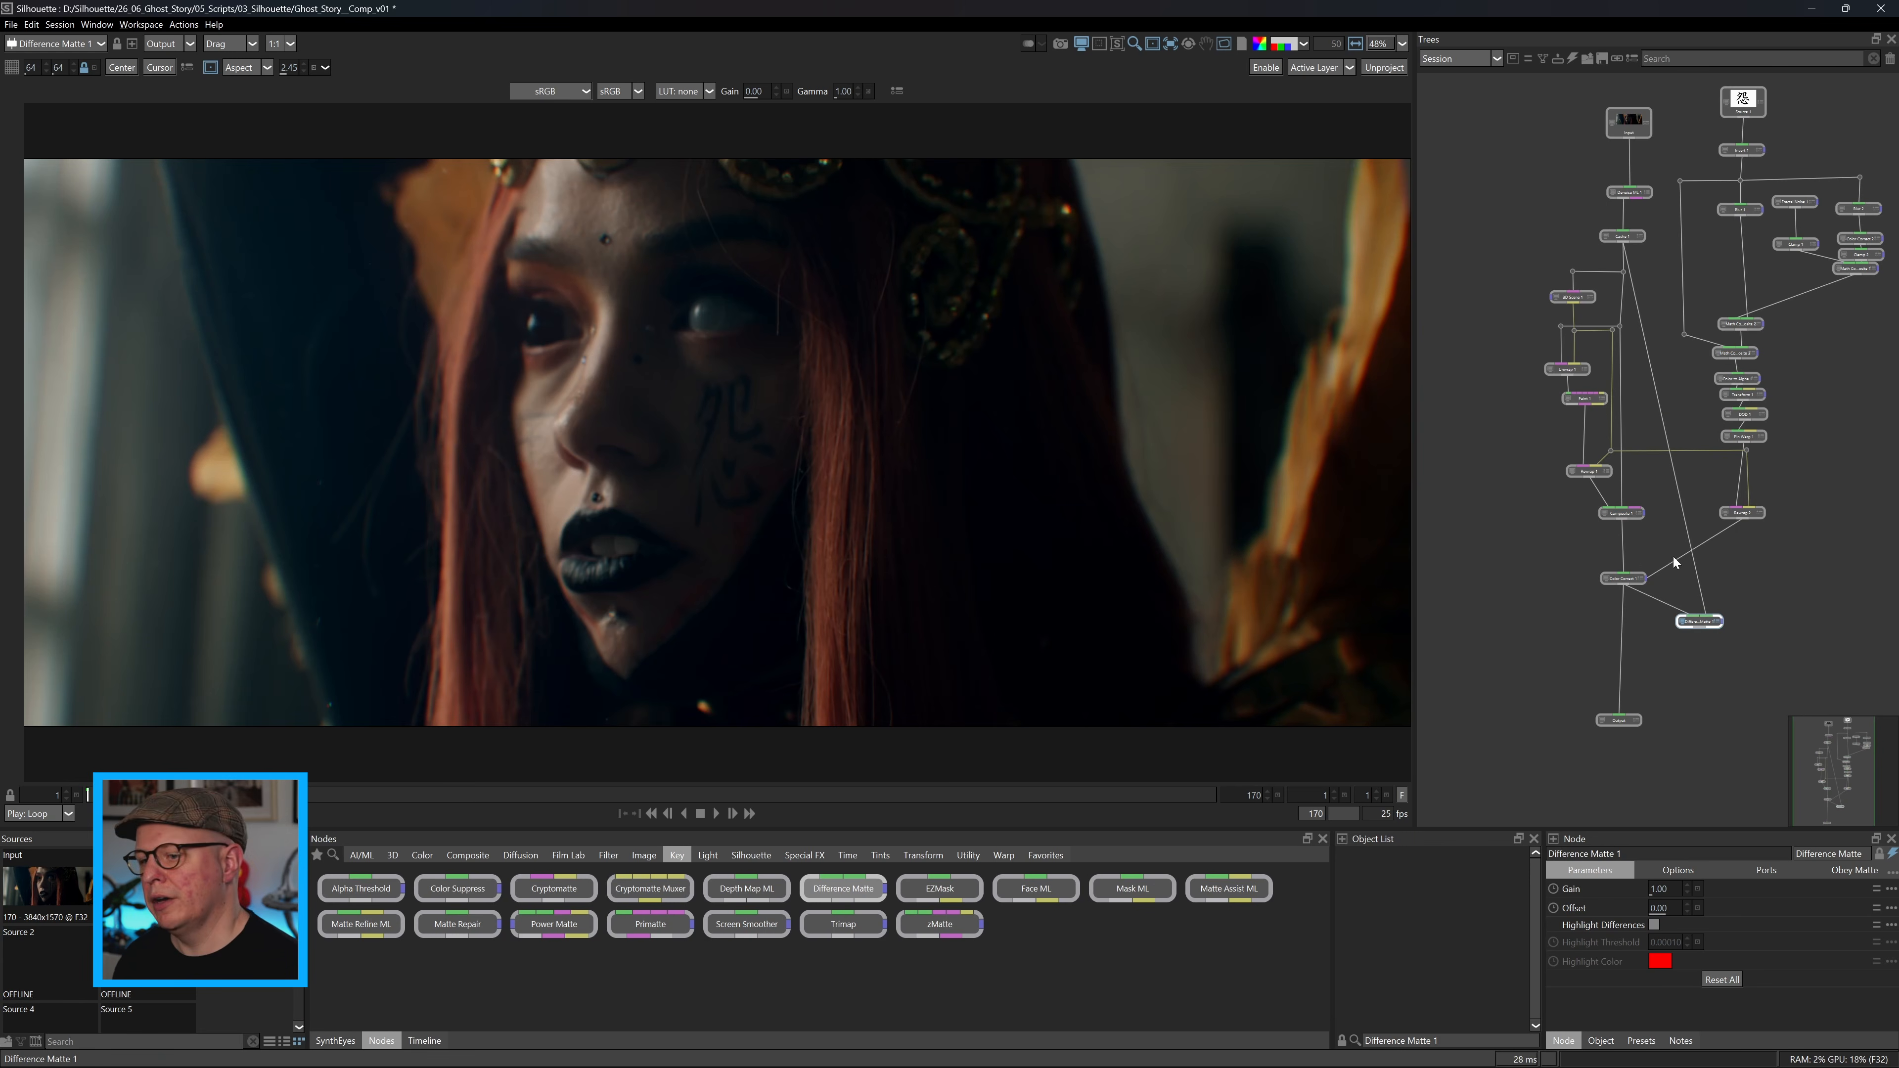
# Display the Difference Matte's alpha channel with the viewer gain raised to 5.00.
pyautogui.press('a')
pyautogui.moveTo(771, 89); pyautogui.dragTo(814, 89)
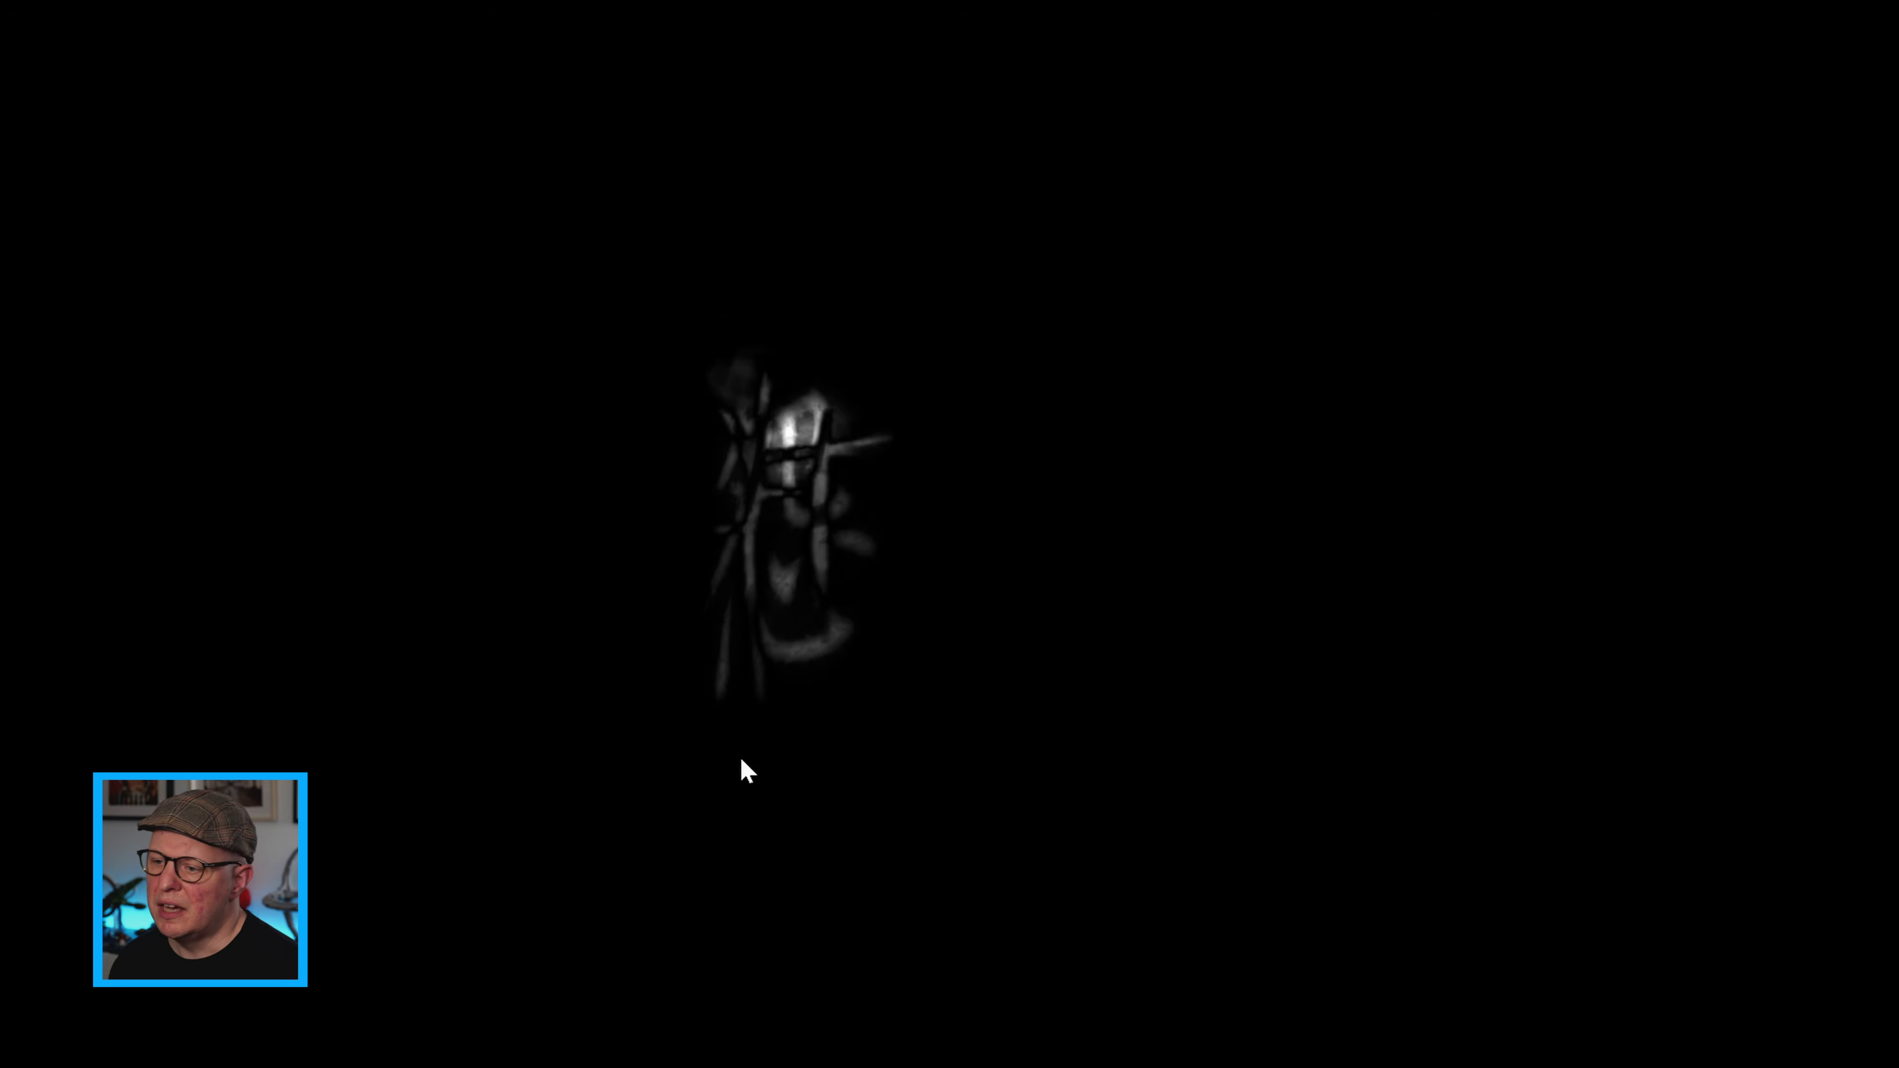
pyautogui.scroll(3, 835, 511)
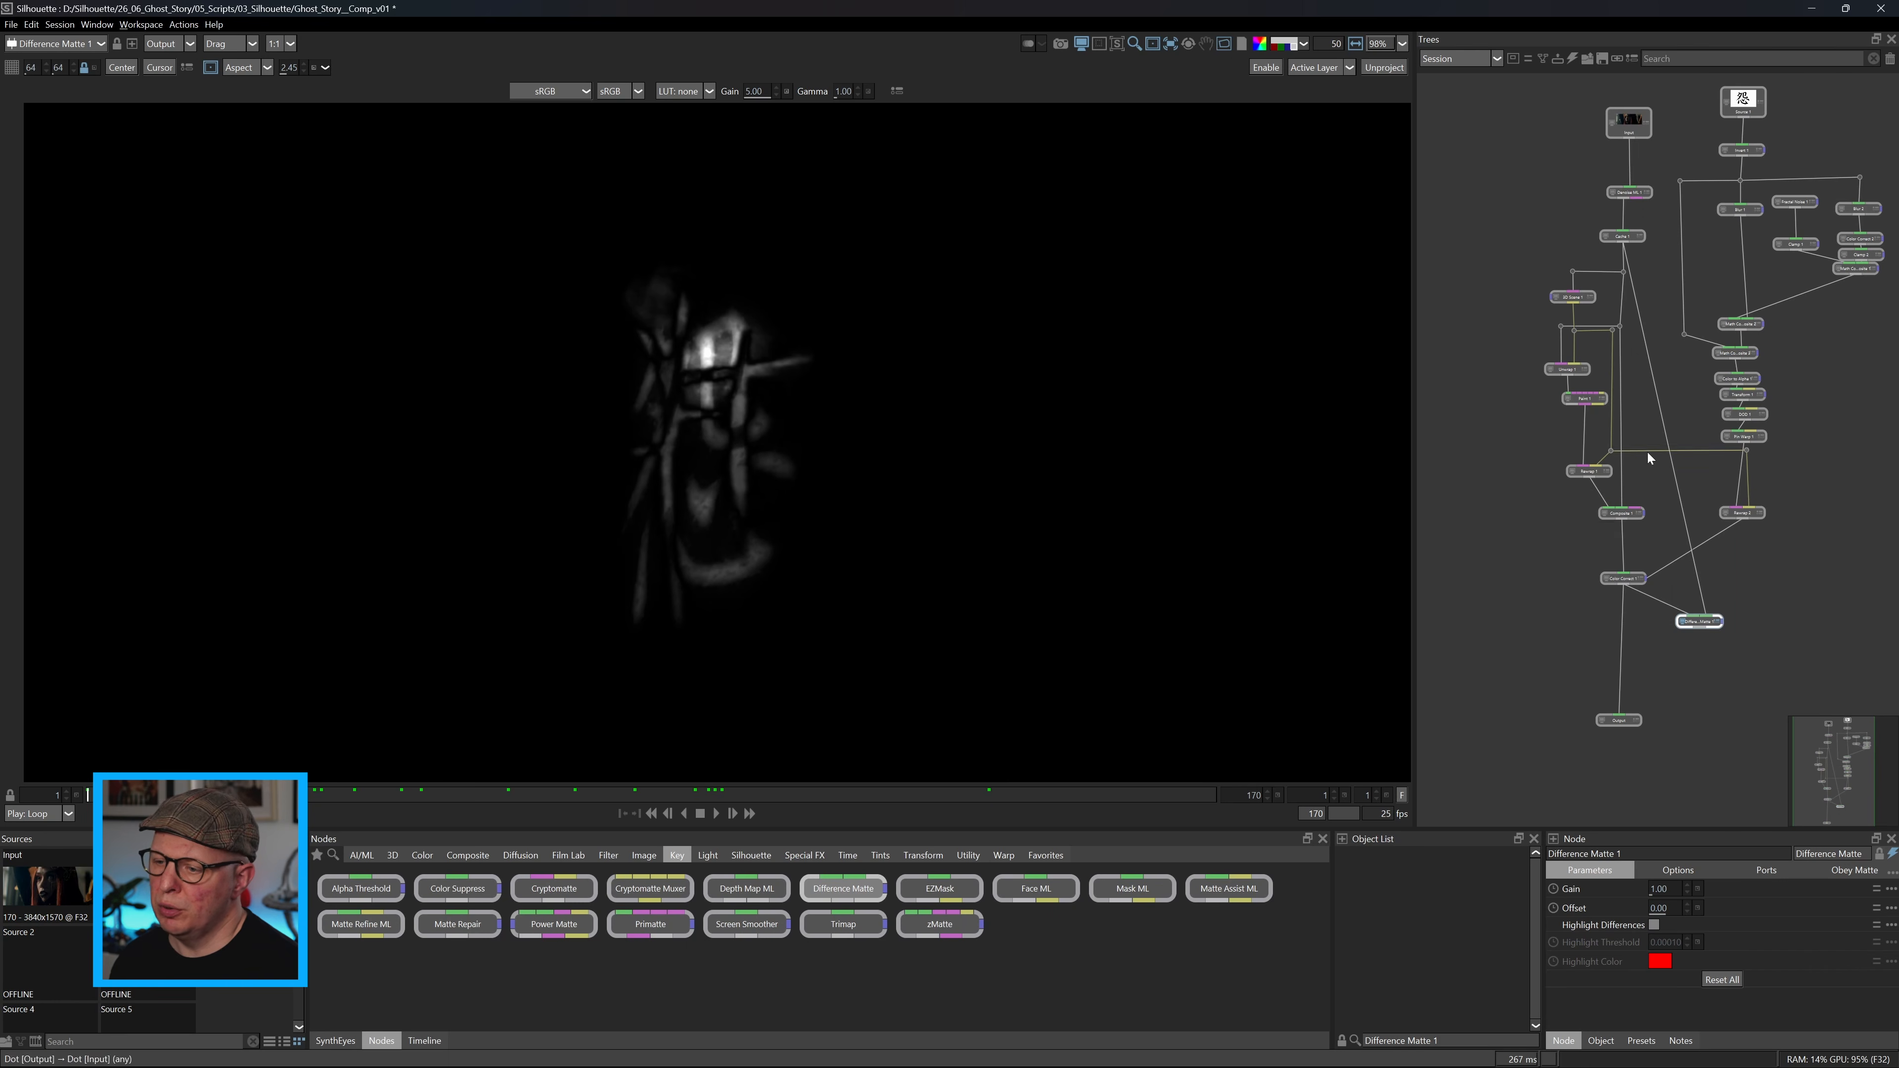
# Reconnect the Difference Matte's input from Color Correct 1 to Composite 1, then view and play back the matte.
pyautogui.scroll(3, 1629, 588)
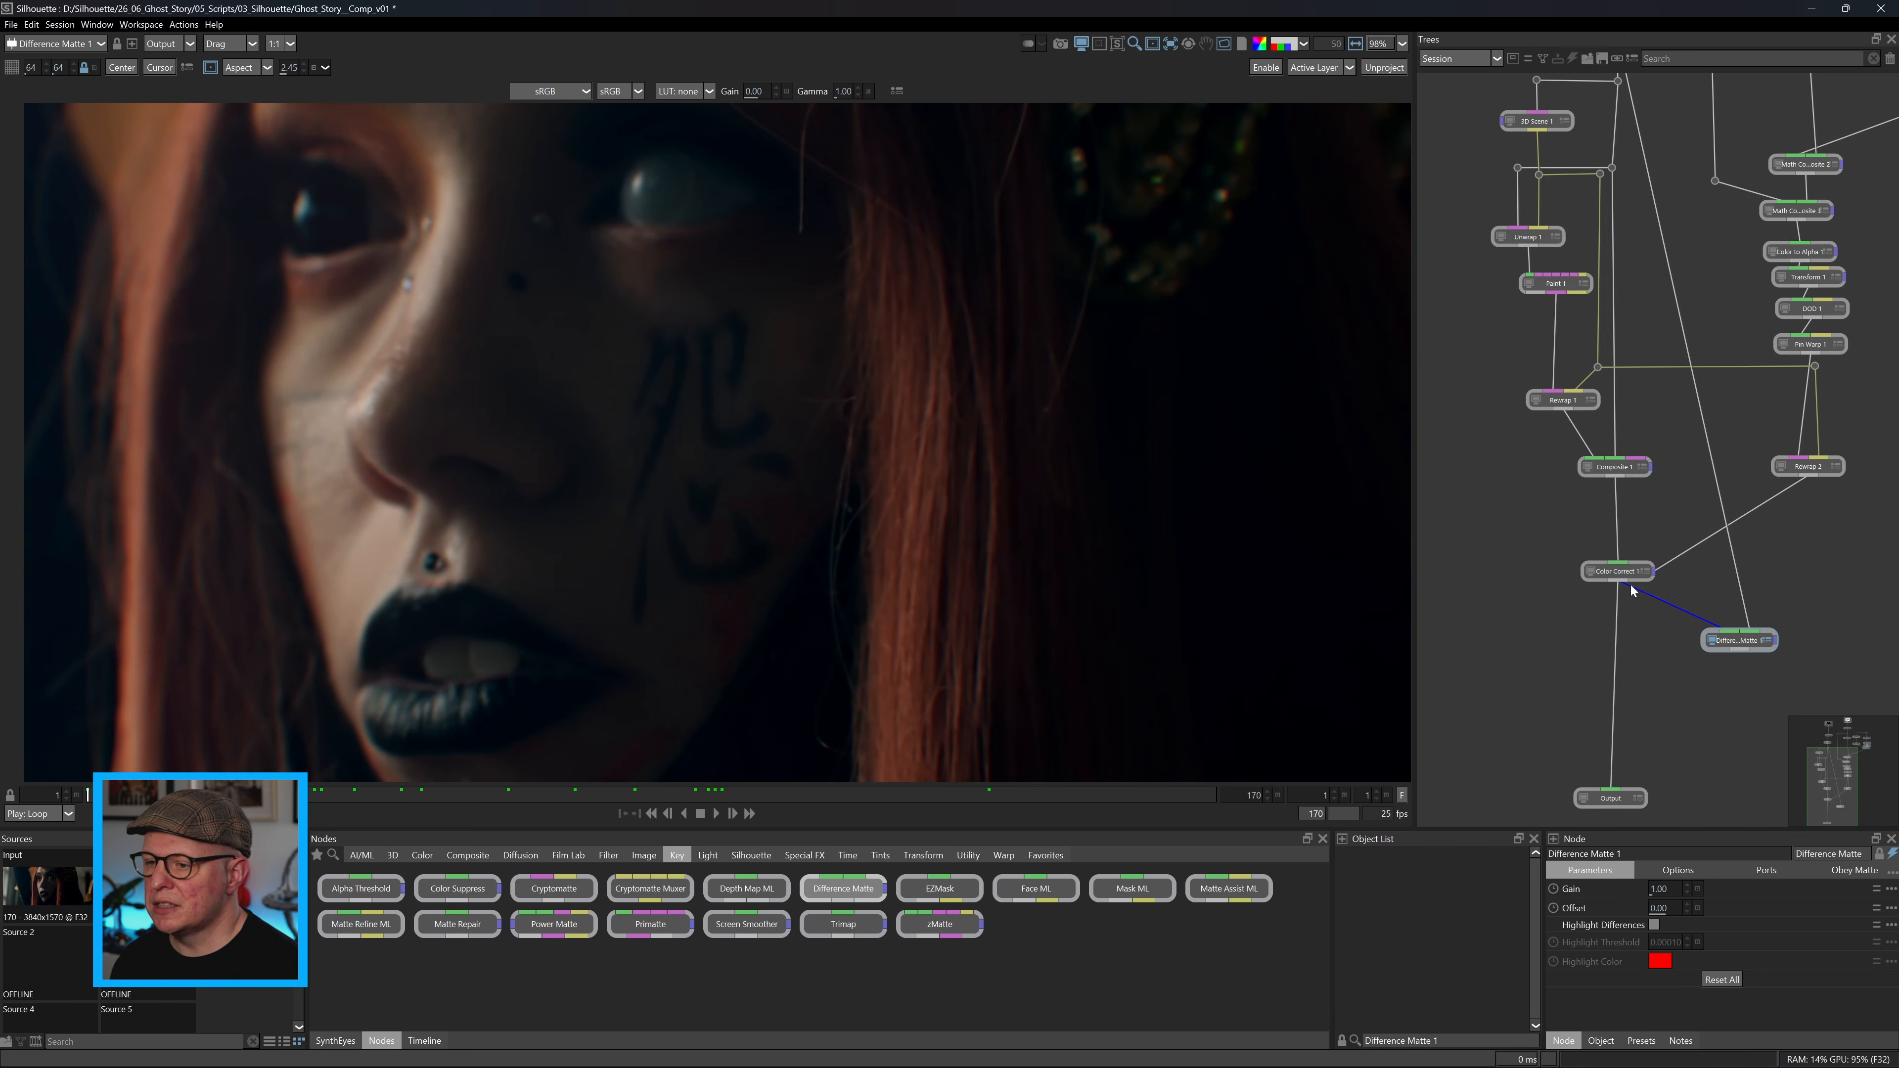
pyautogui.moveTo(1631, 584); pyautogui.dragTo(1617, 479)
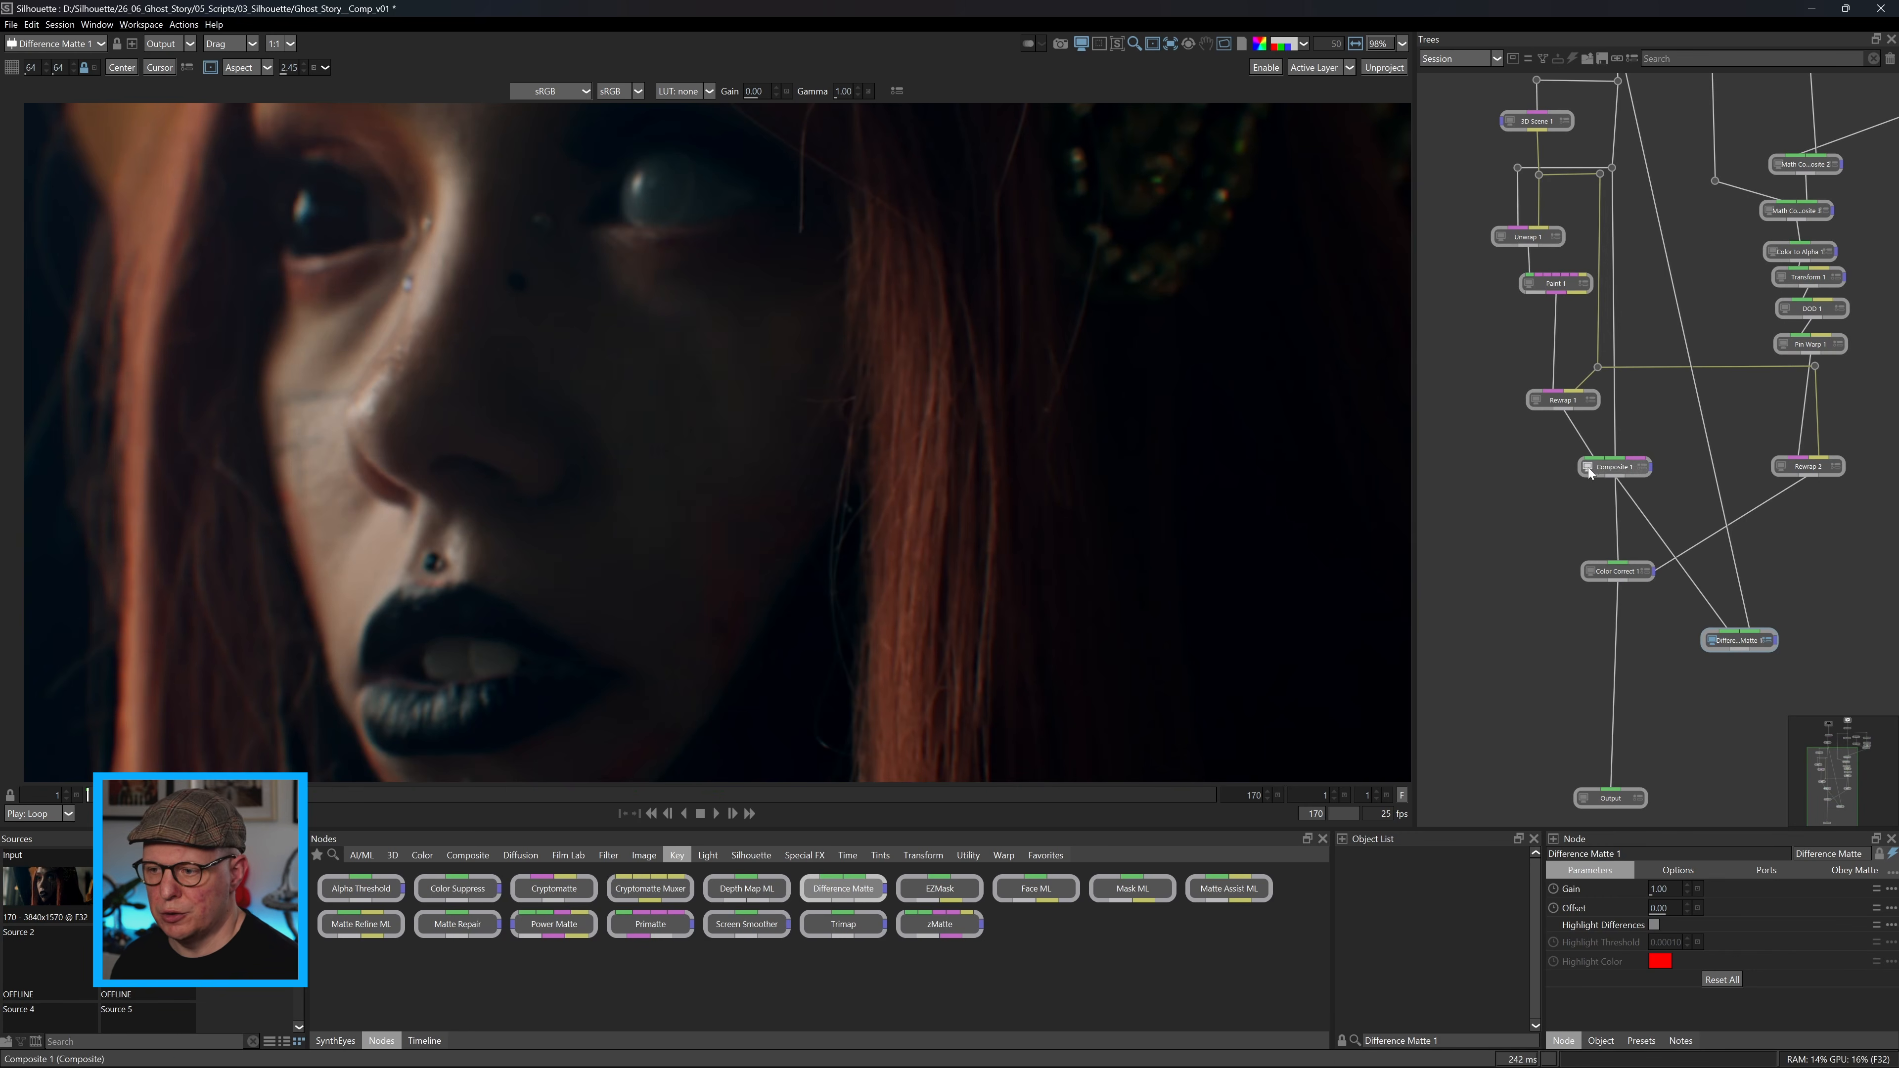
pyautogui.click(1734, 642)
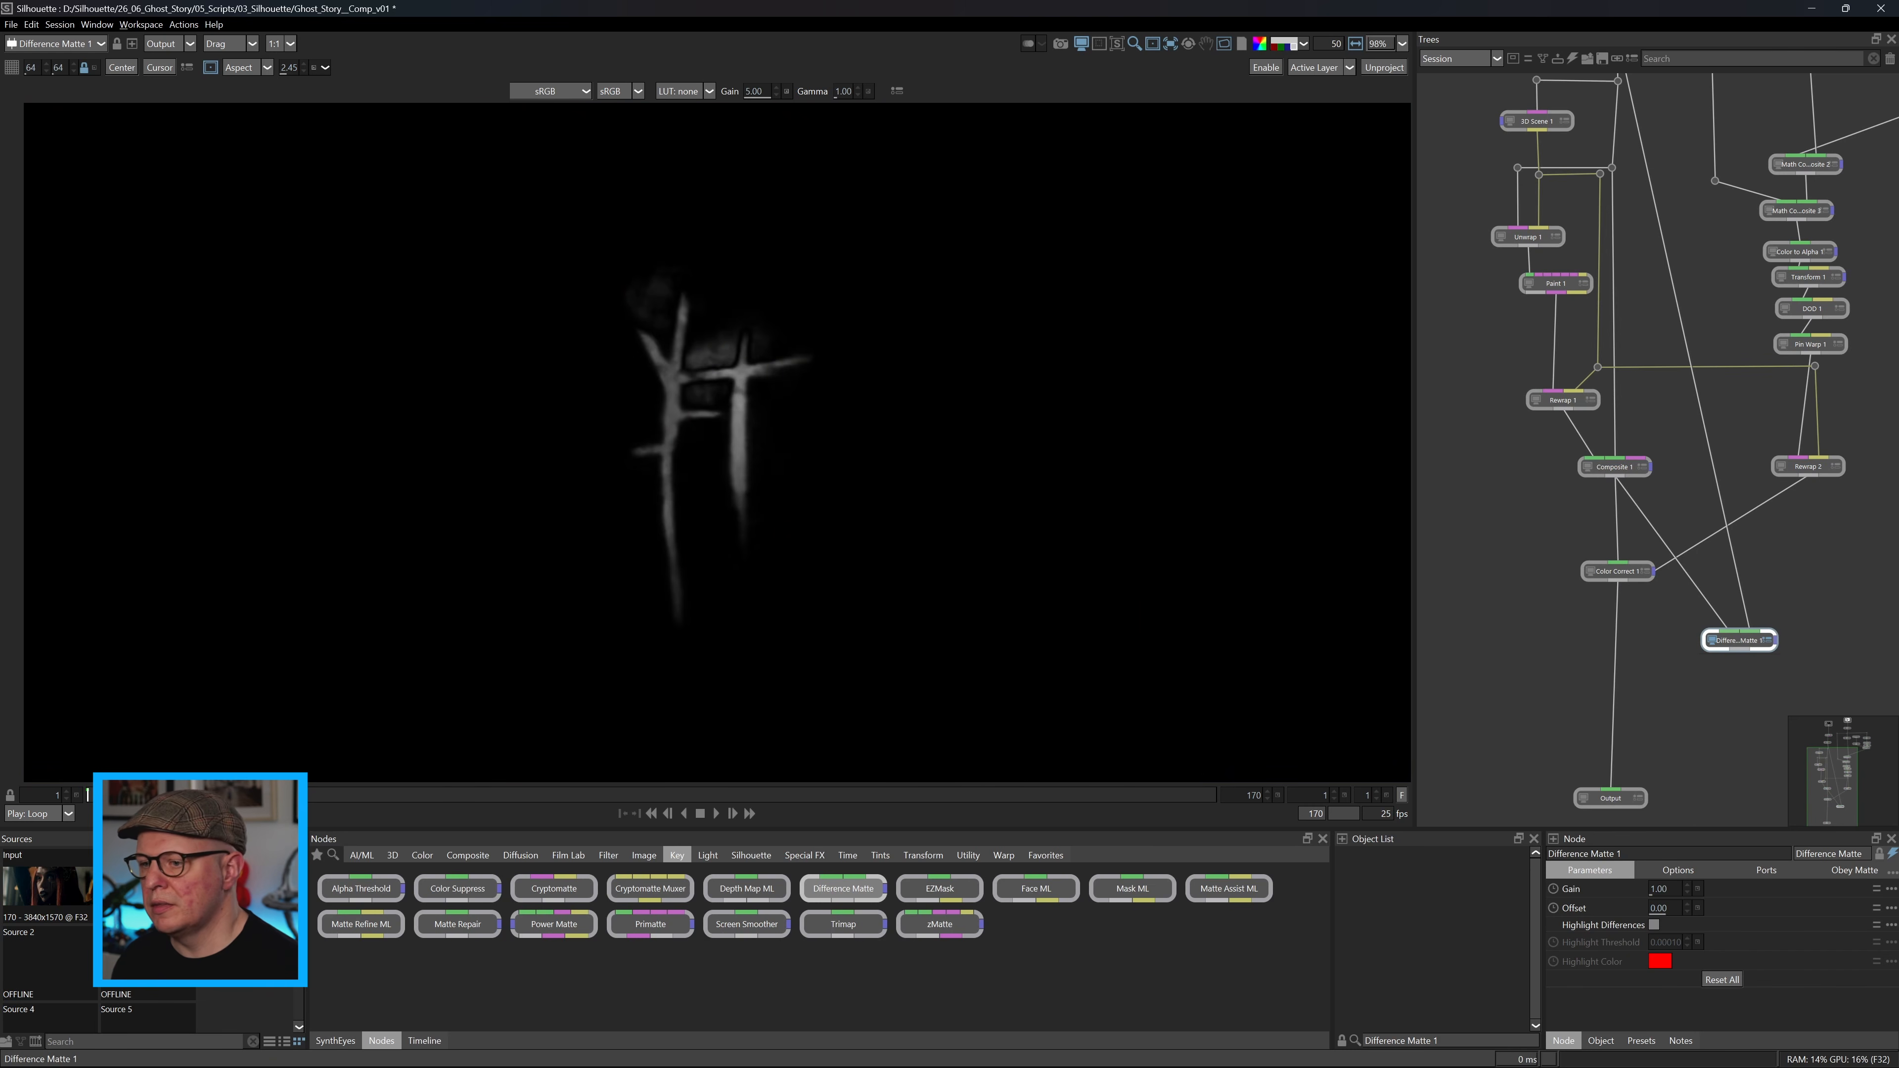
pyautogui.click(715, 814)
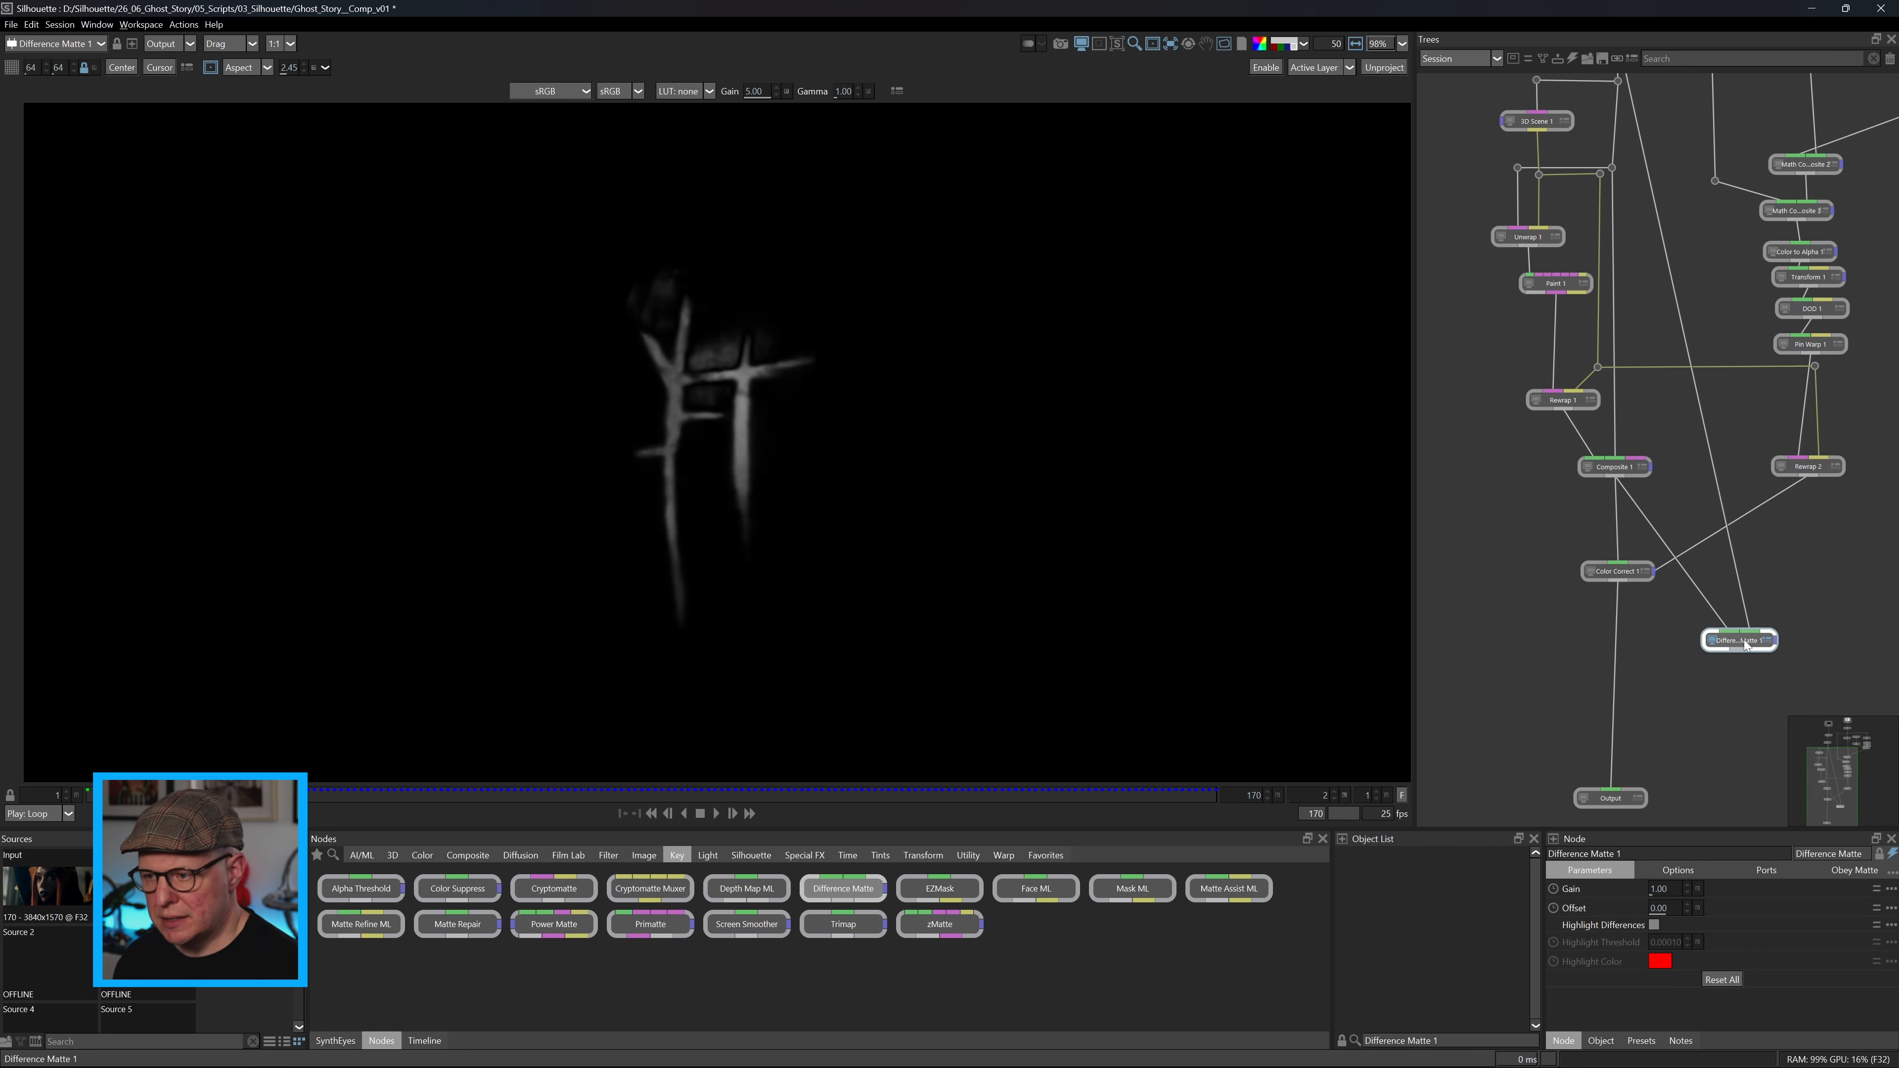
# Move the Difference Matte to the left of Composite 1, attach an Alpha to Color node below it, and view its color output.
pyautogui.moveTo(1744, 645); pyautogui.dragTo(1457, 463)
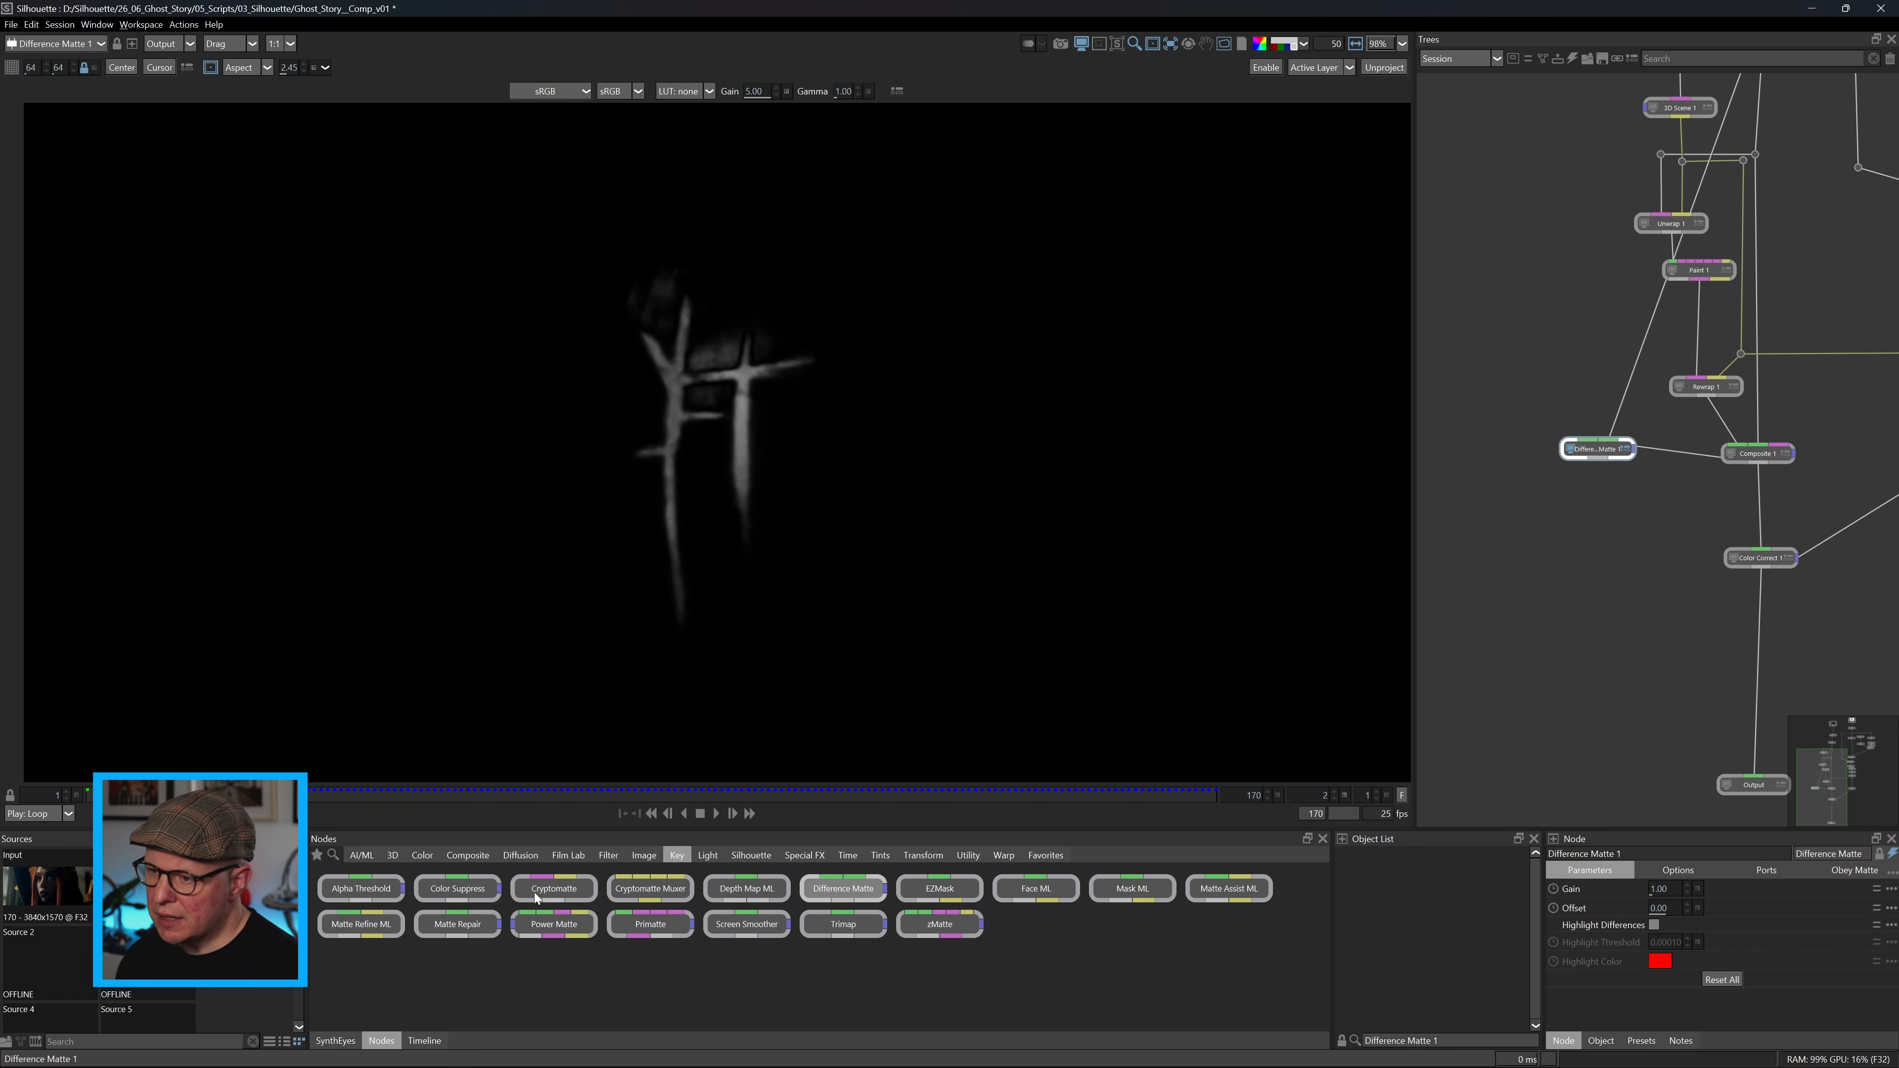
pyautogui.click(456, 857)
pyautogui.moveTo(462, 897); pyautogui.dragTo(1599, 455)
pyautogui.moveTo(1607, 541); pyautogui.dragTo(1595, 529)
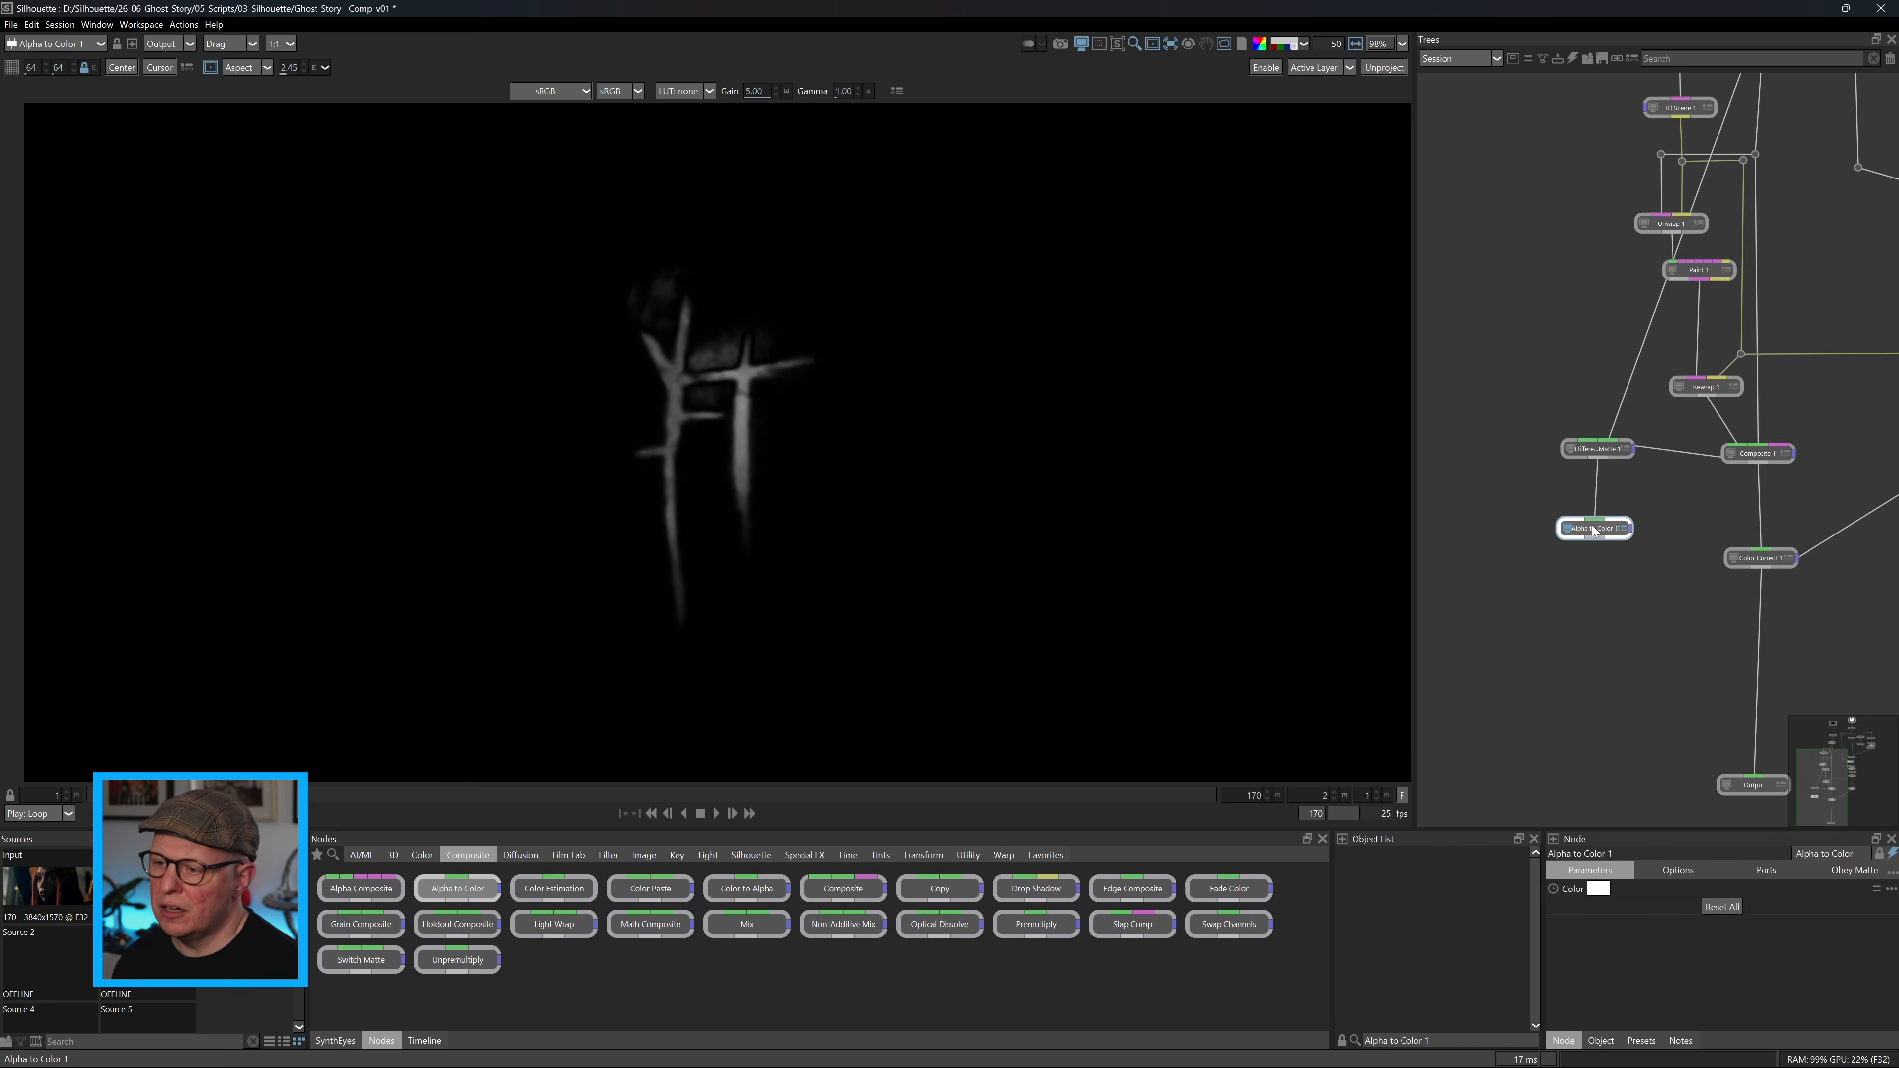
pyautogui.press('a')
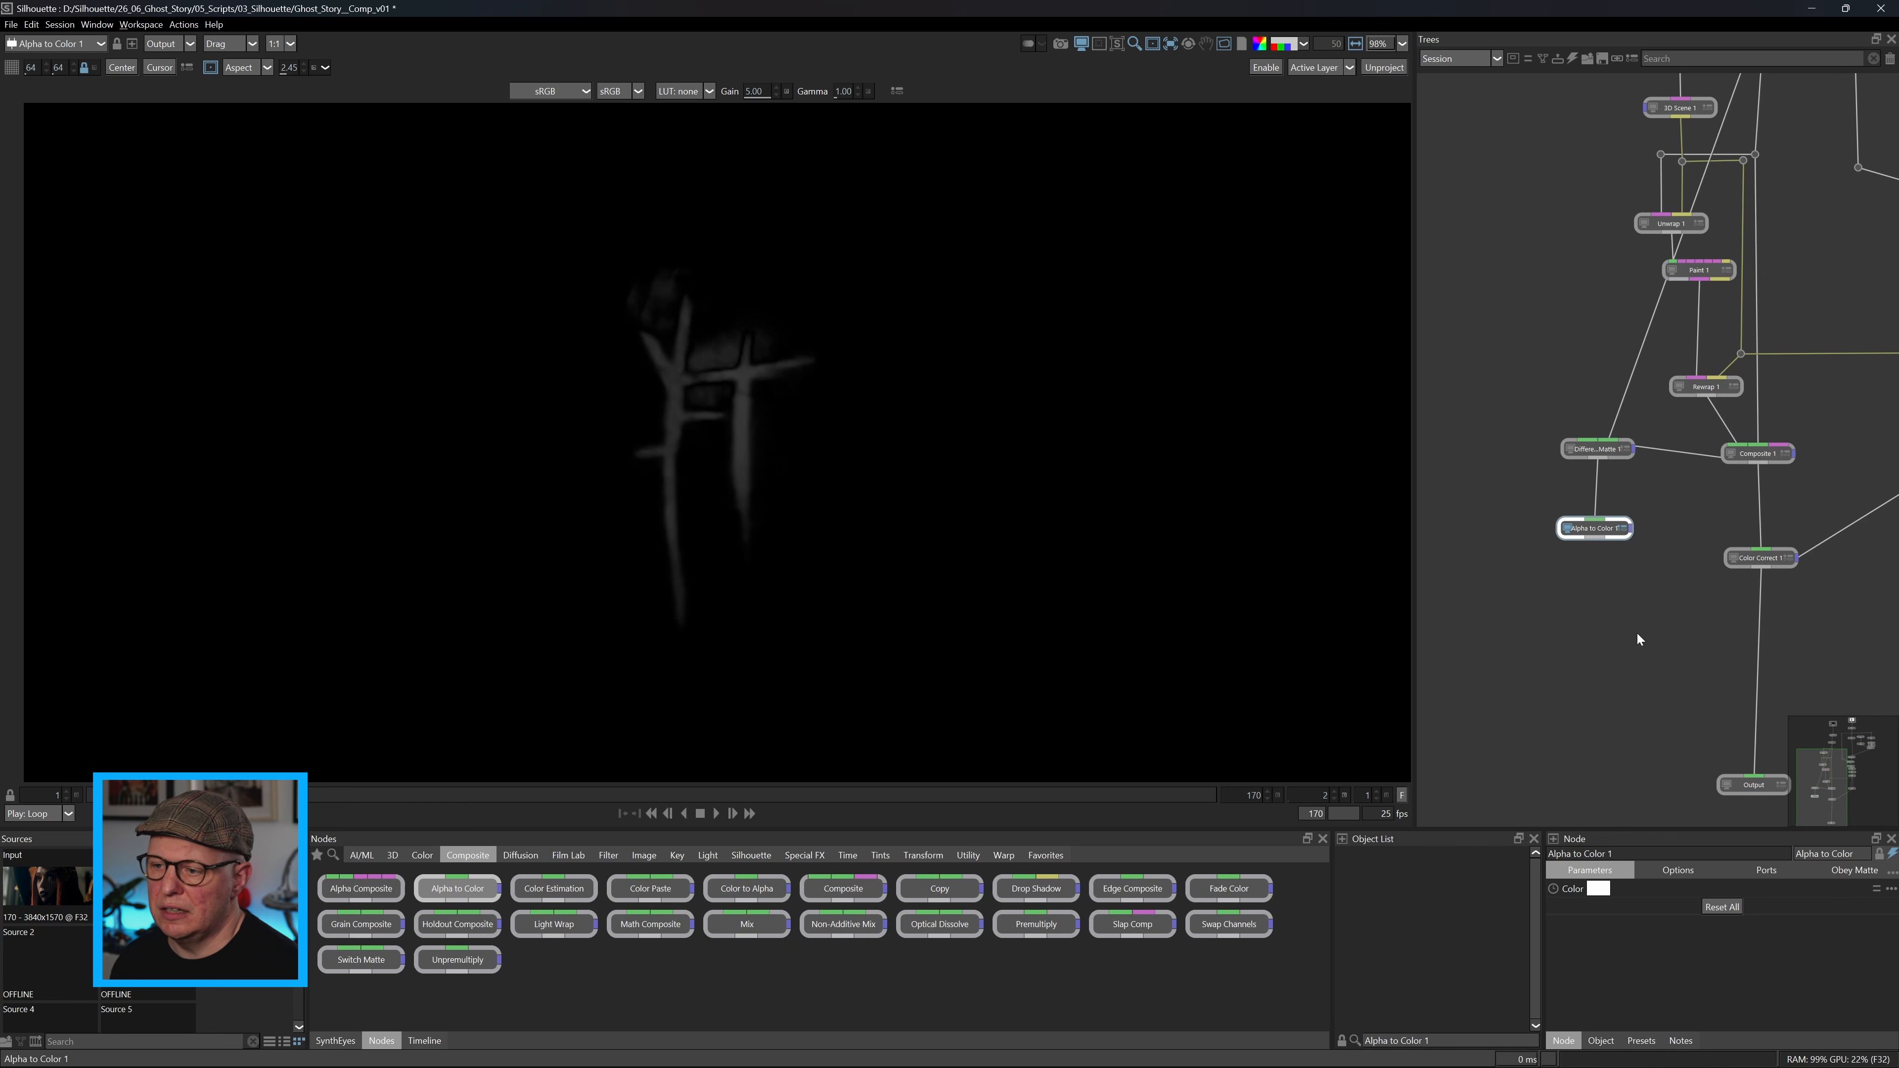
# Duplicate Unwrap 1 below Alpha to Color 1 and connect the duplicate to the 3D Scene branch.
pyautogui.click(1661, 226)
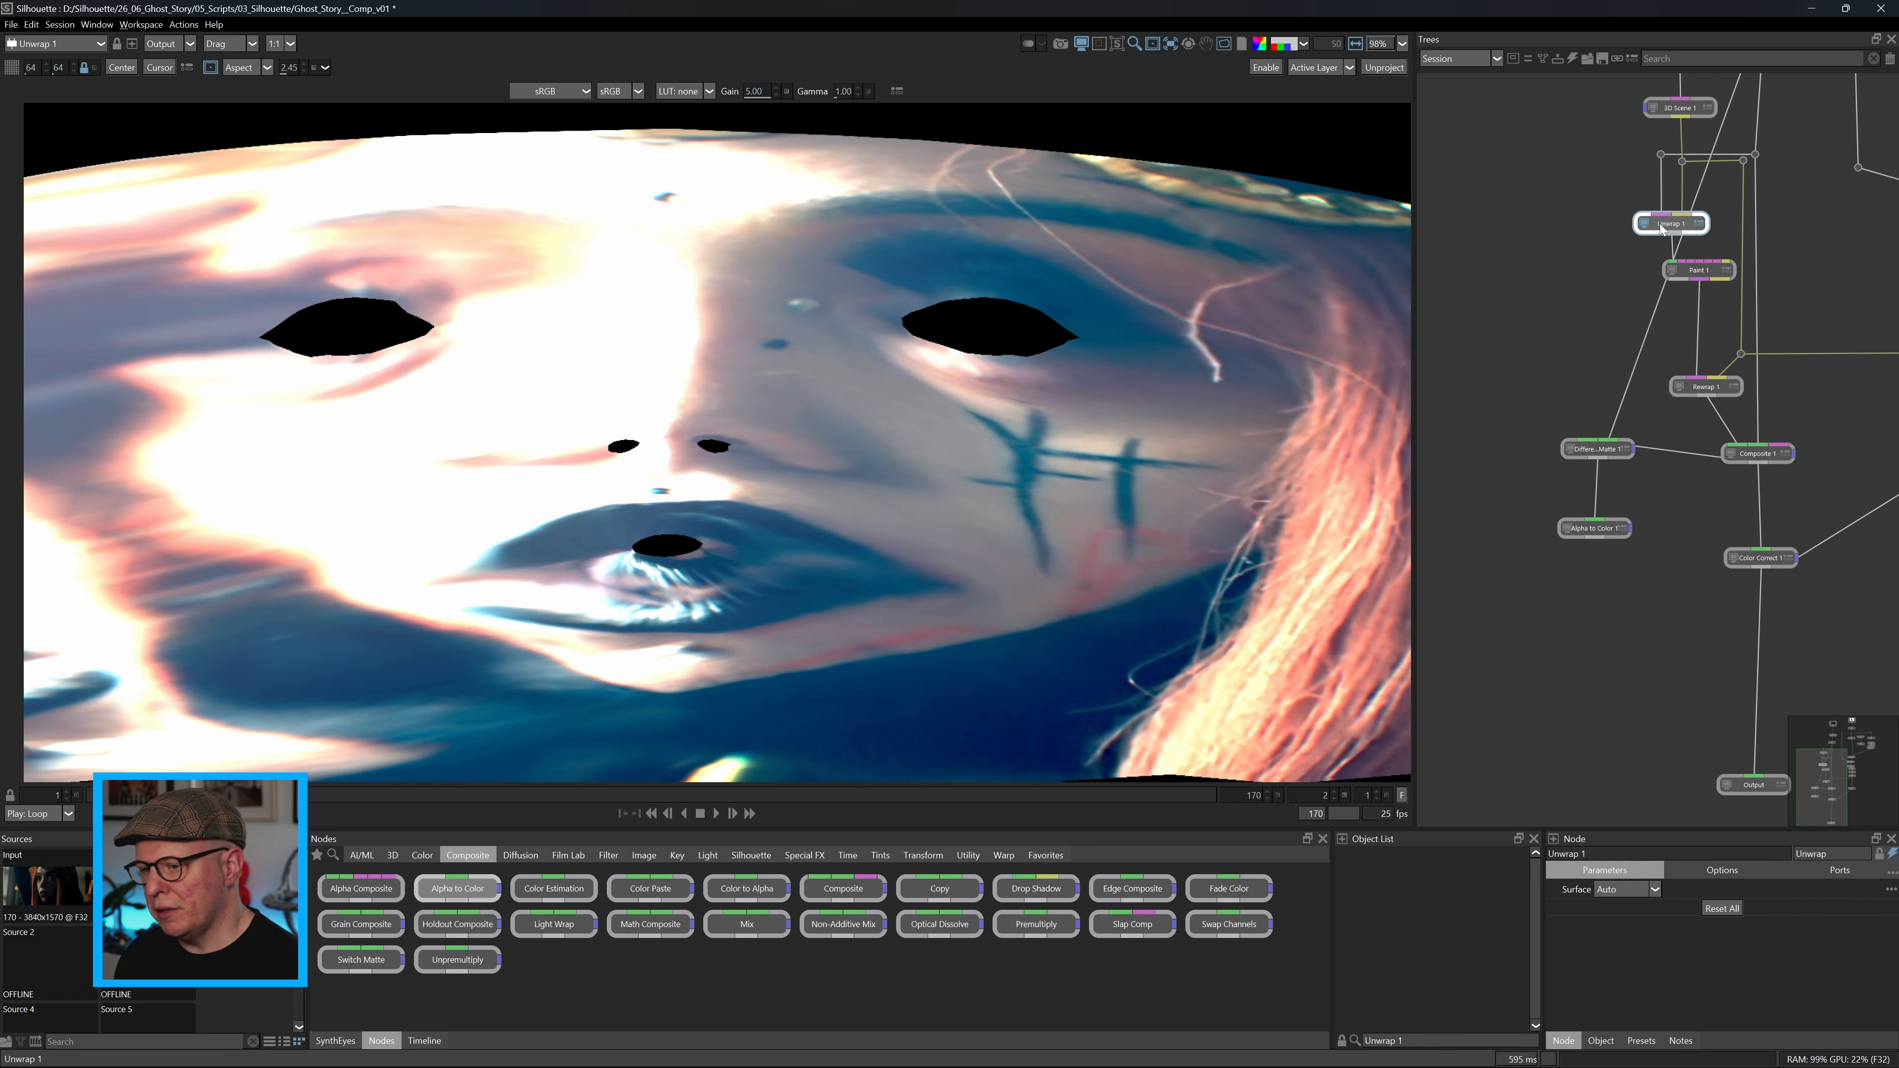
pyautogui.hotkey('ctrl', 'v')
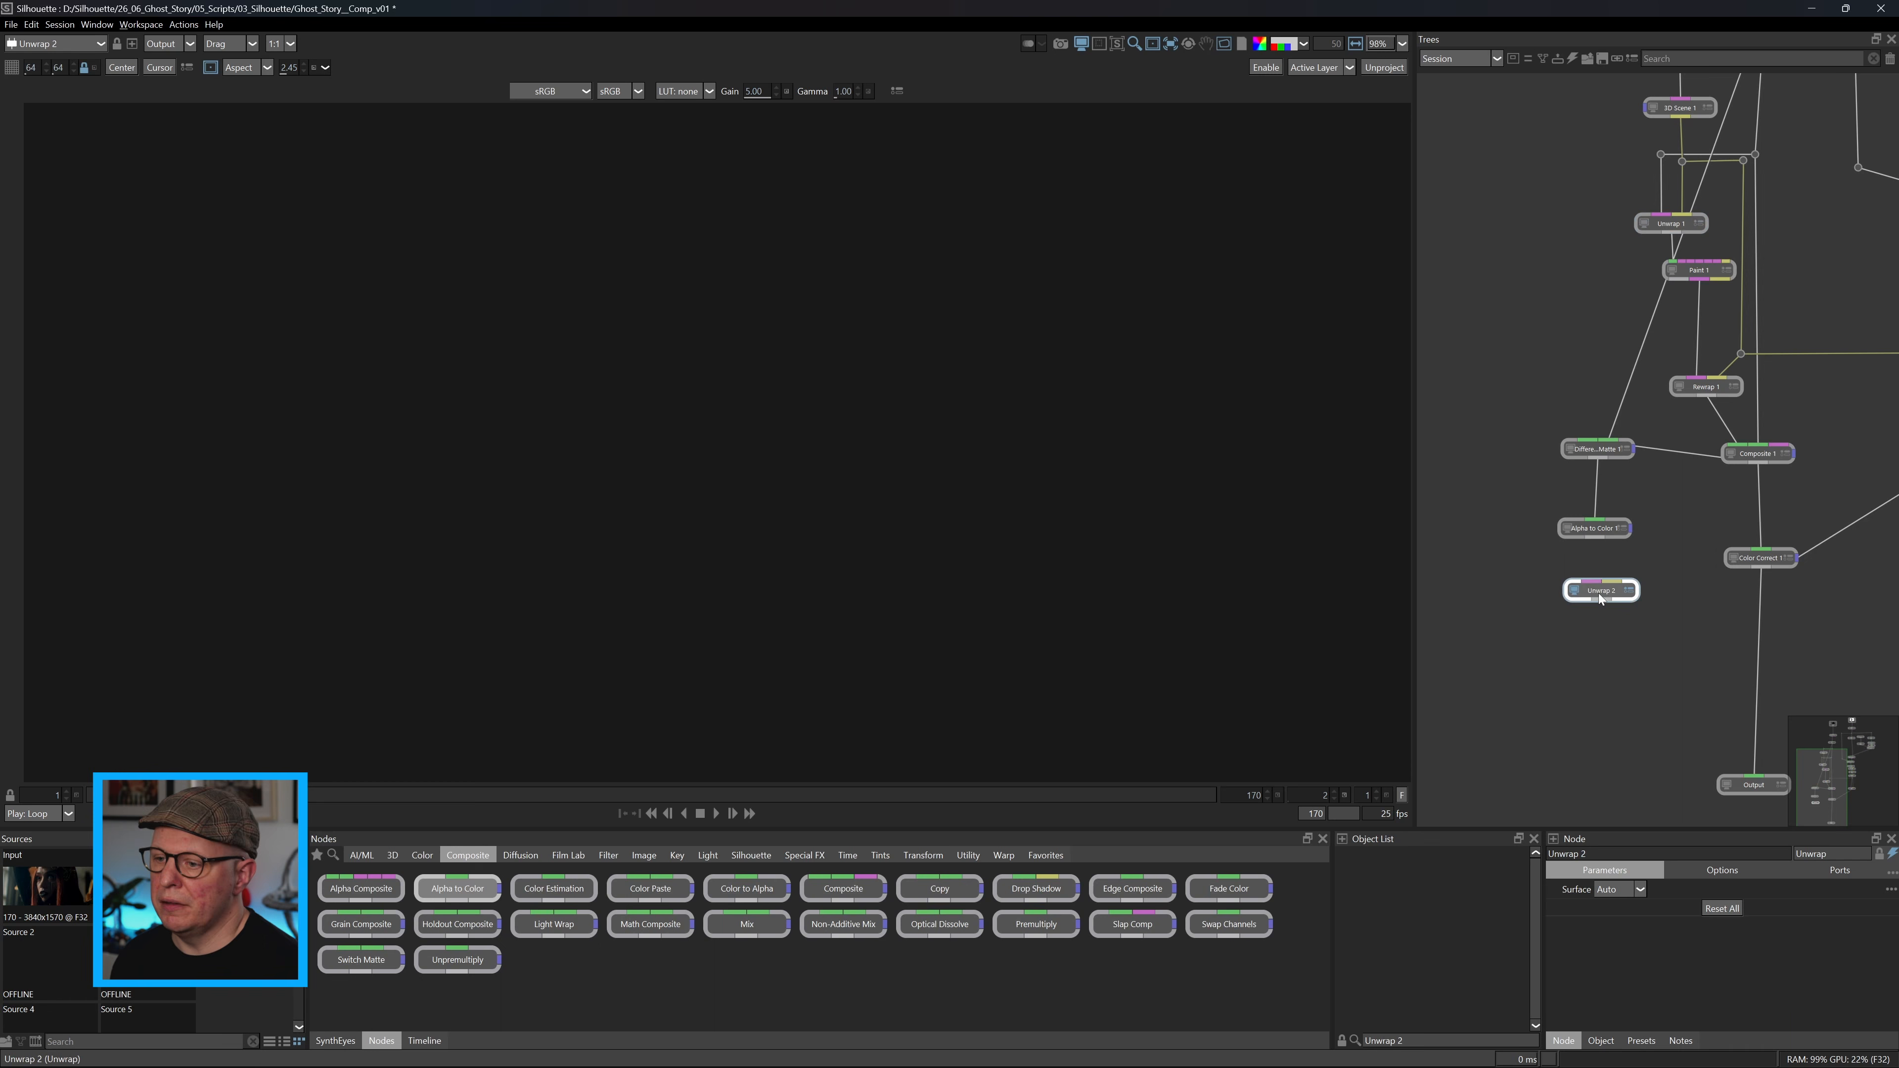
pyautogui.moveTo(1743, 360); pyautogui.dragTo(1597, 587)
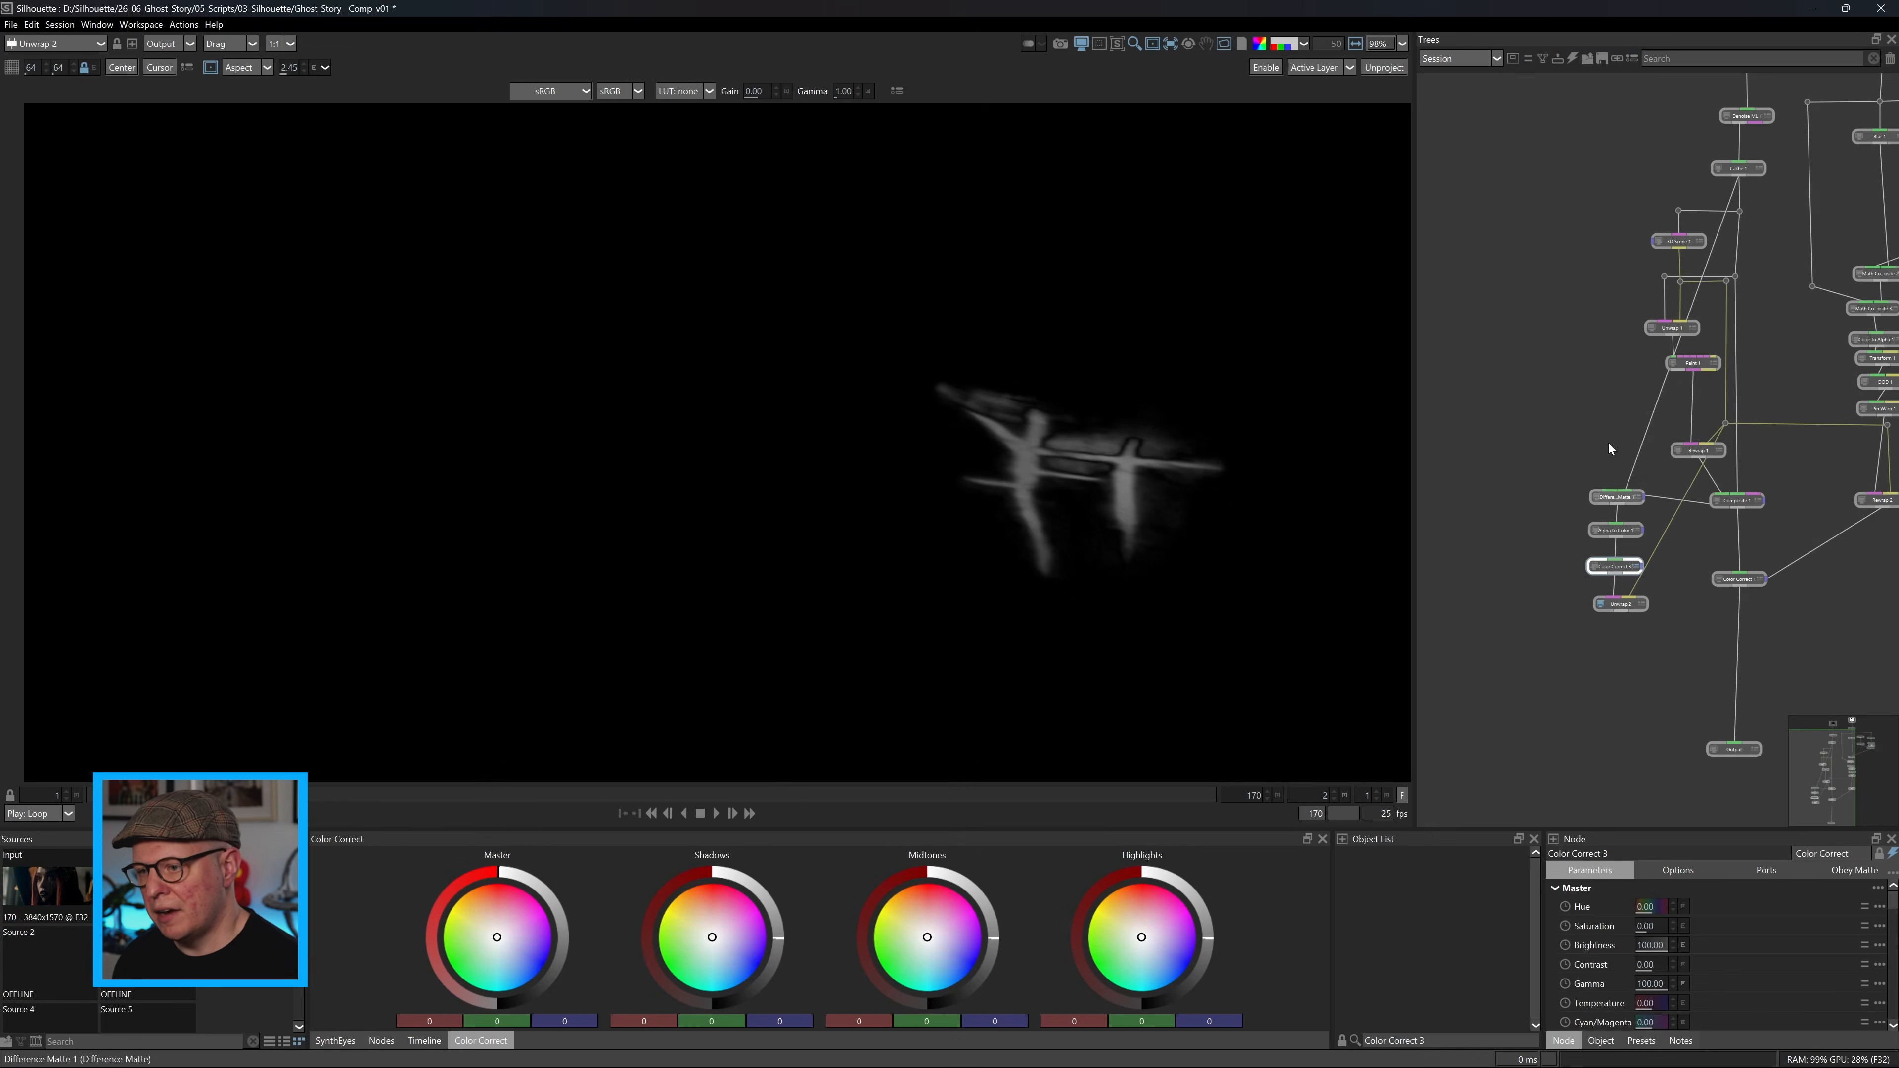
# Compare the Unwrap 1 face texture with the unwrapped matte from Unwrap 2 and bring up the node library.
pyautogui.click(1652, 328)
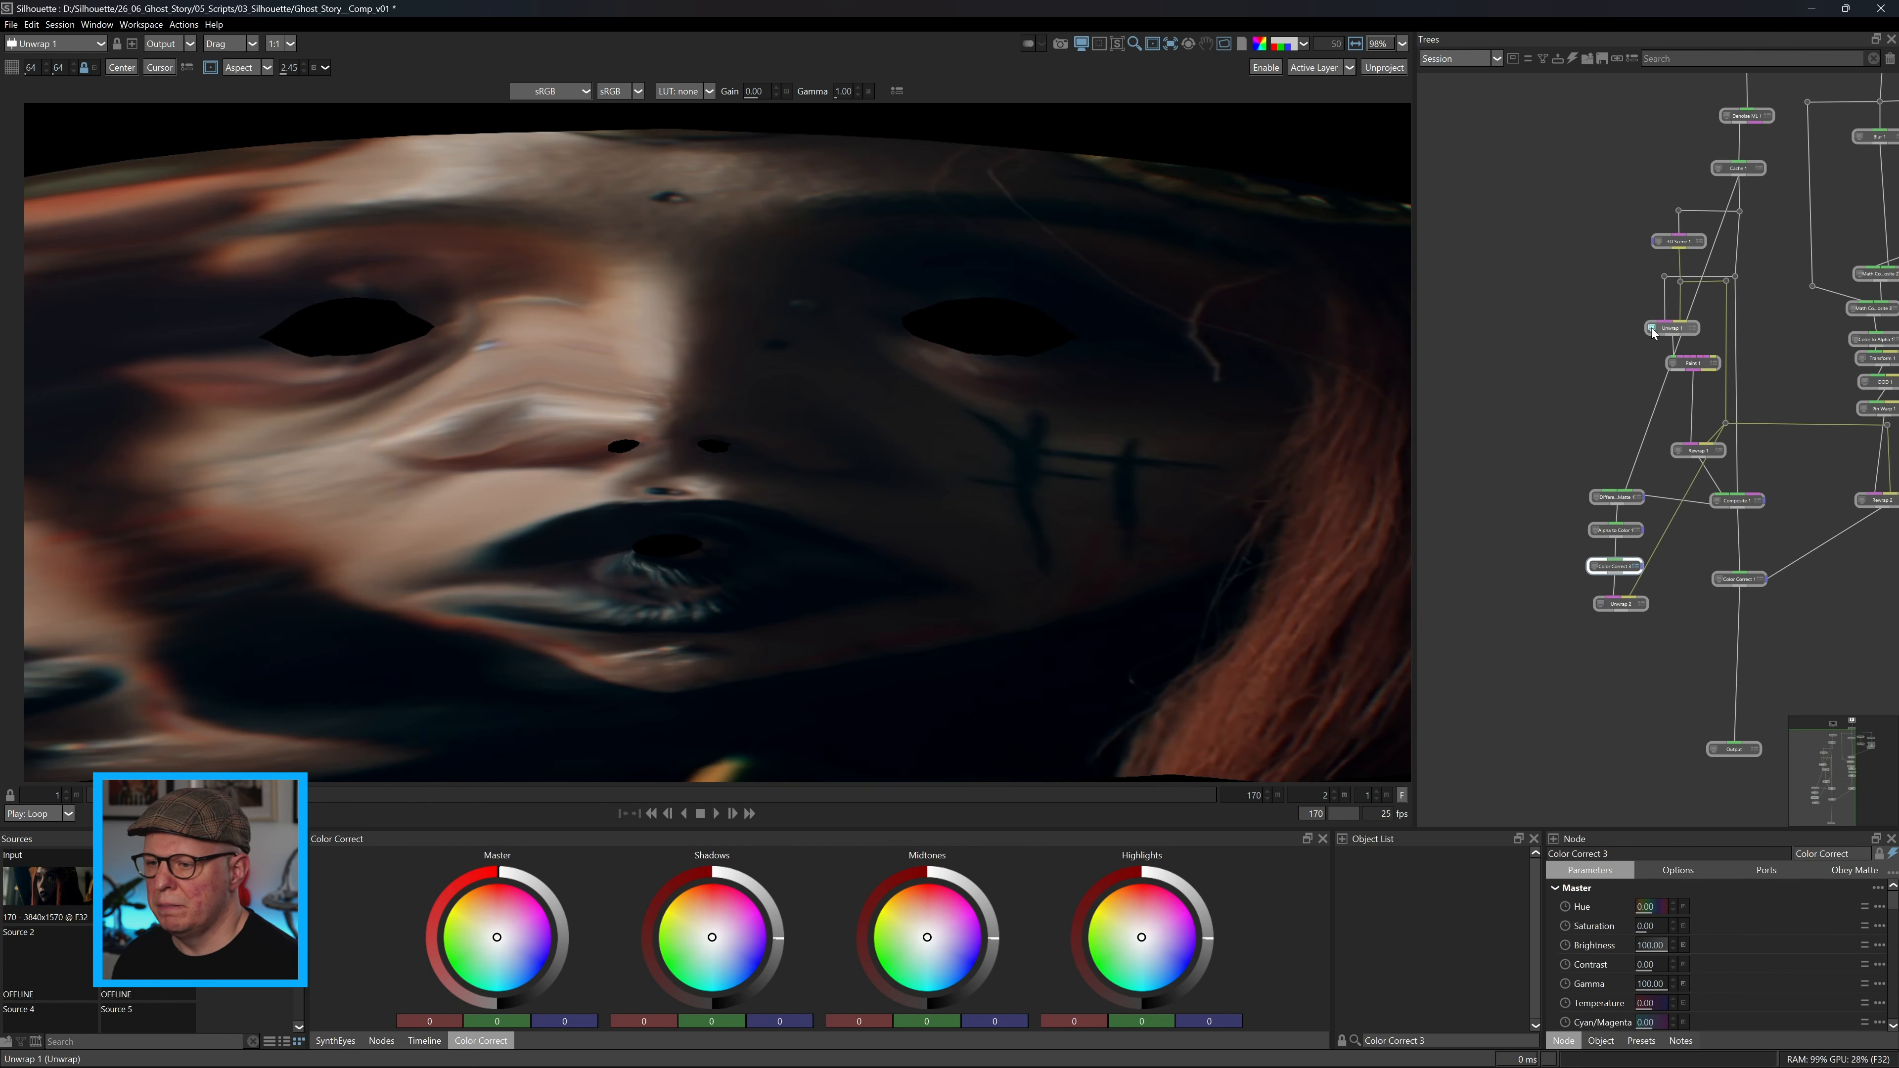
pyautogui.click(1600, 604)
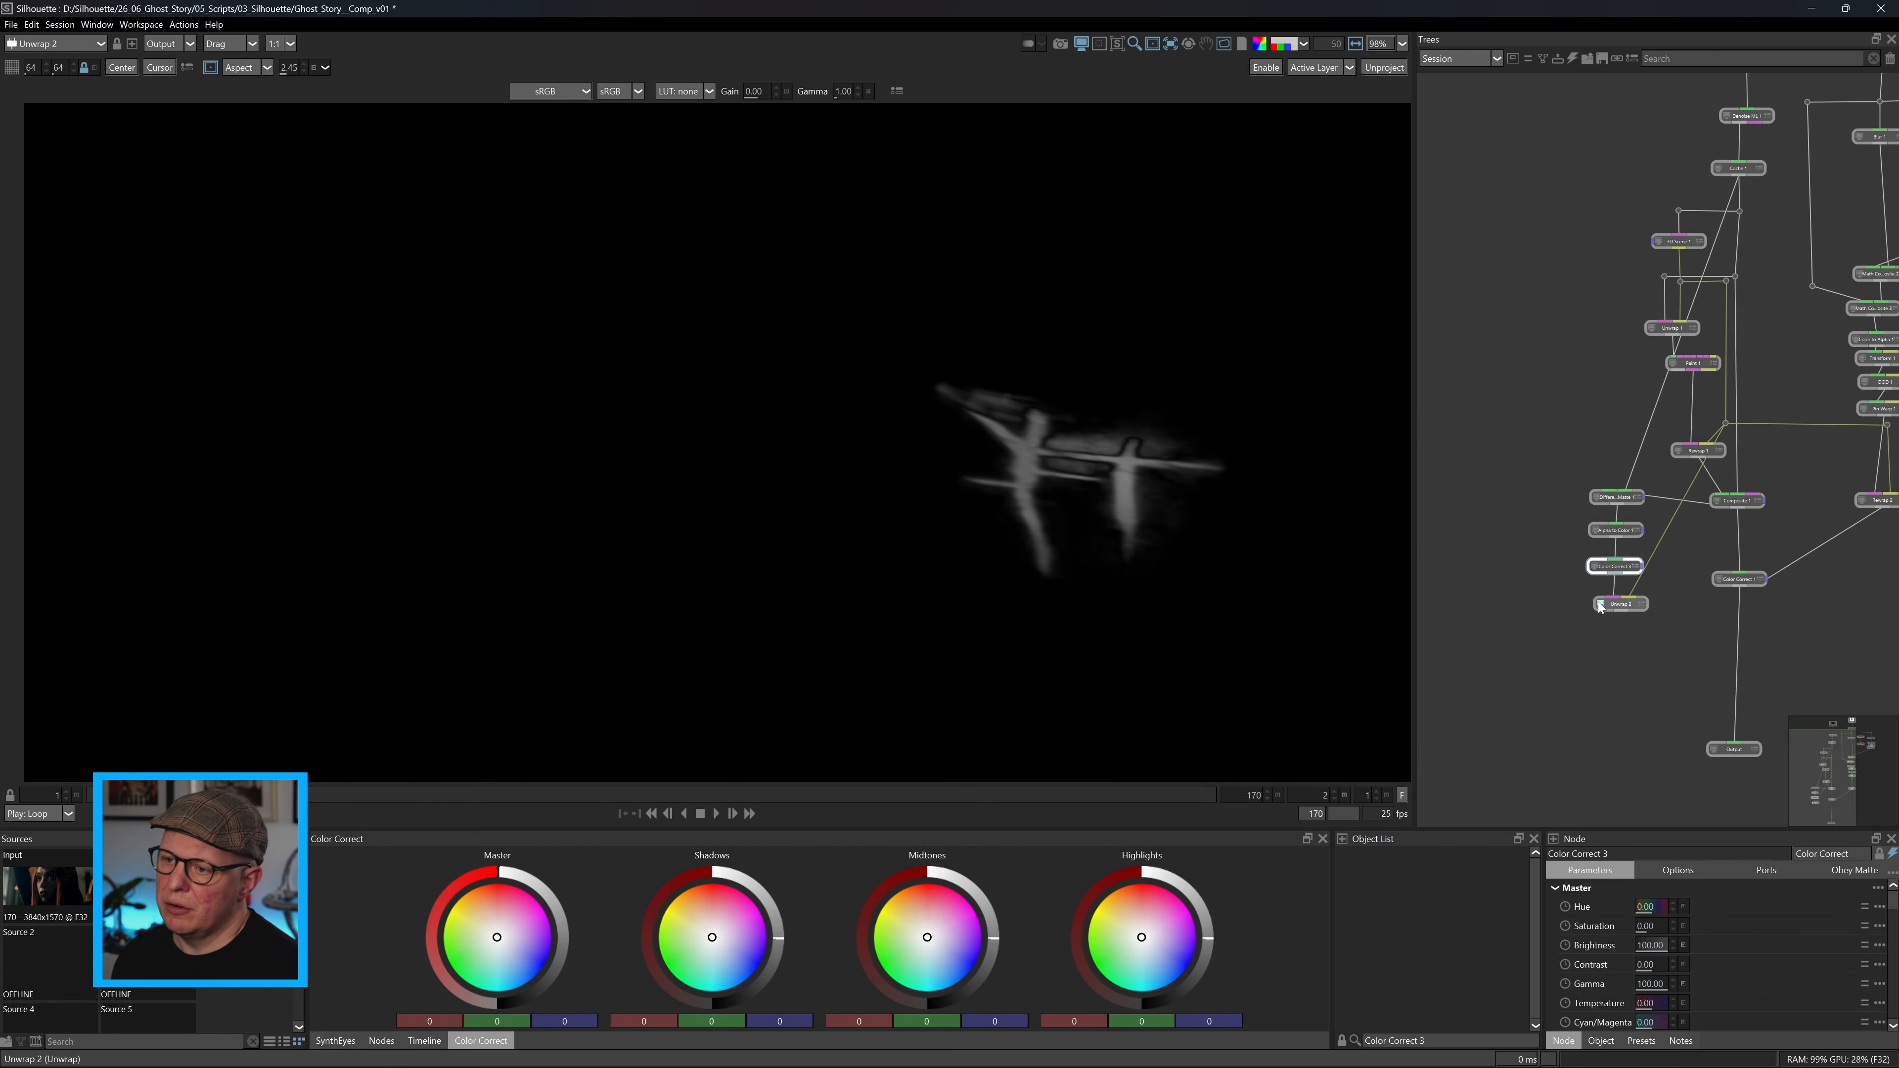
pyautogui.click(381, 1041)
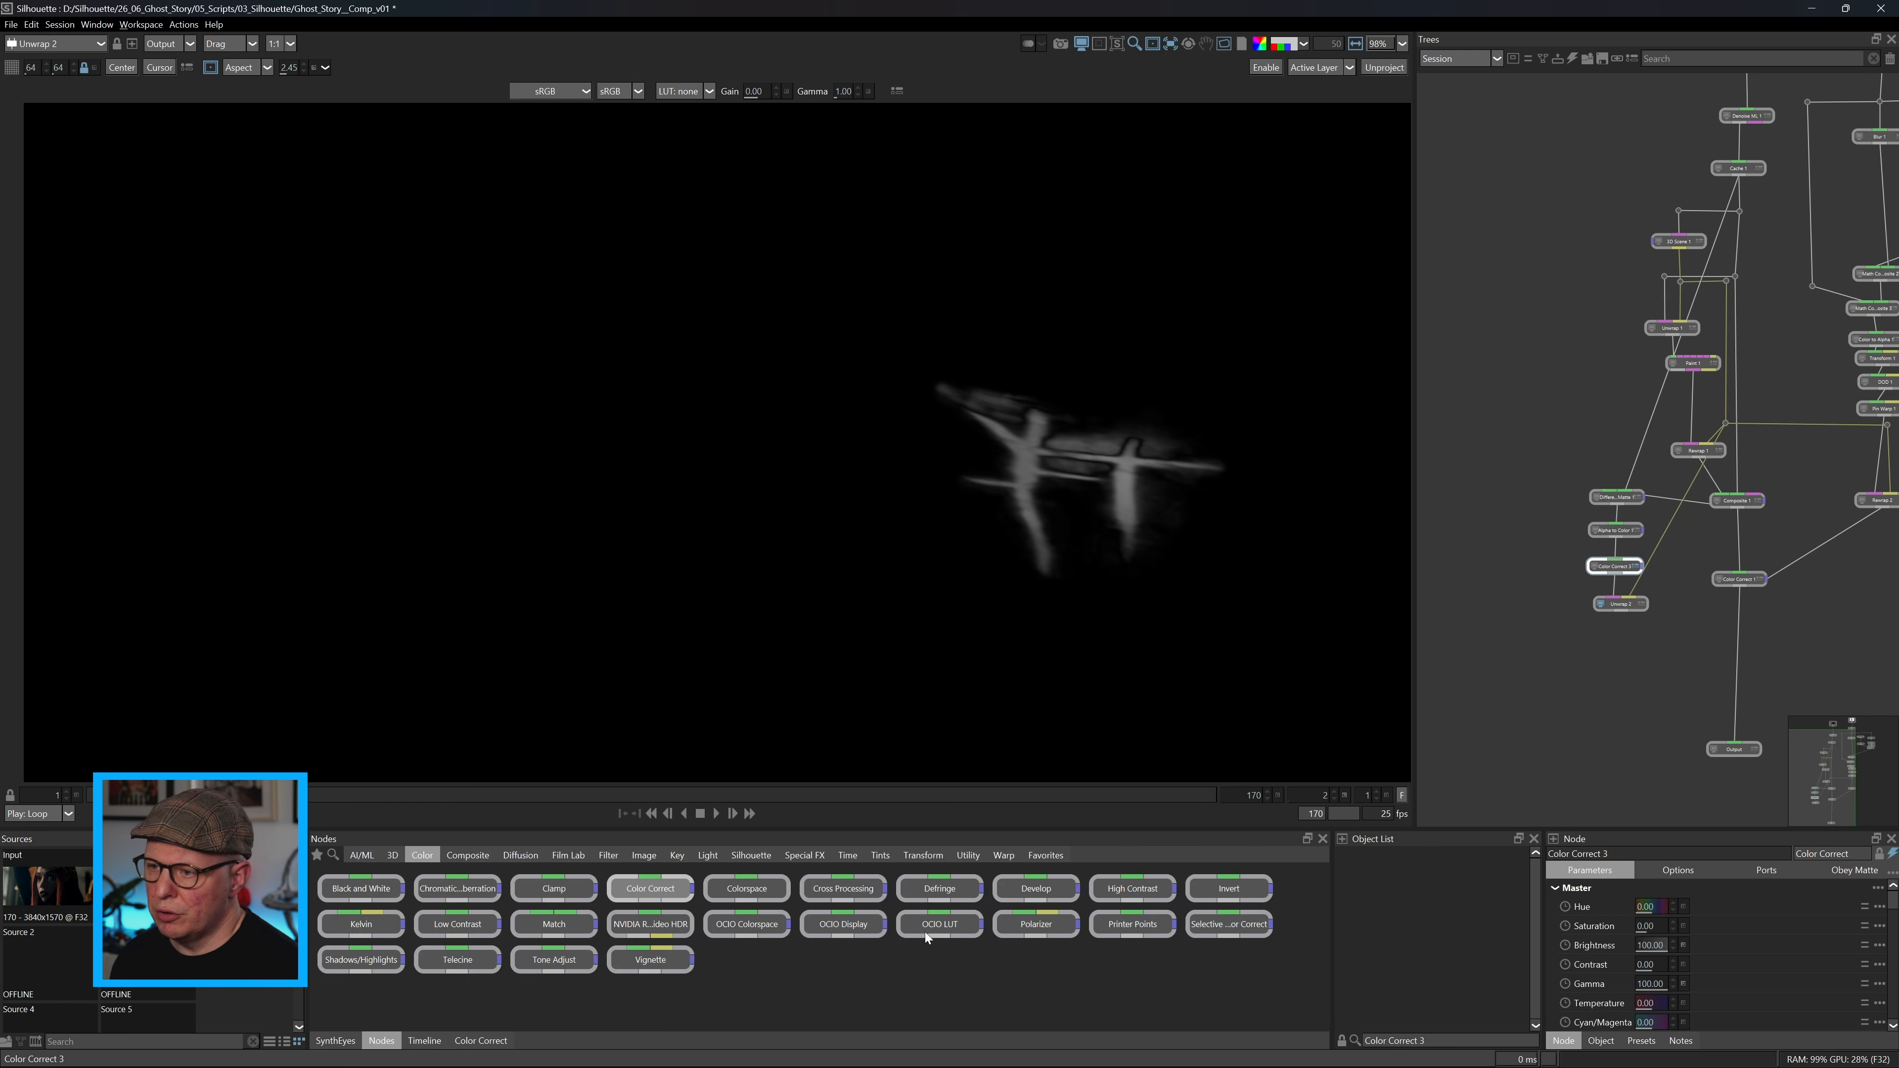
# Add a Roto node below Unwrap 2 and view the unwrapped matte through it.
pyautogui.click(751, 856)
pyautogui.click(1045, 894)
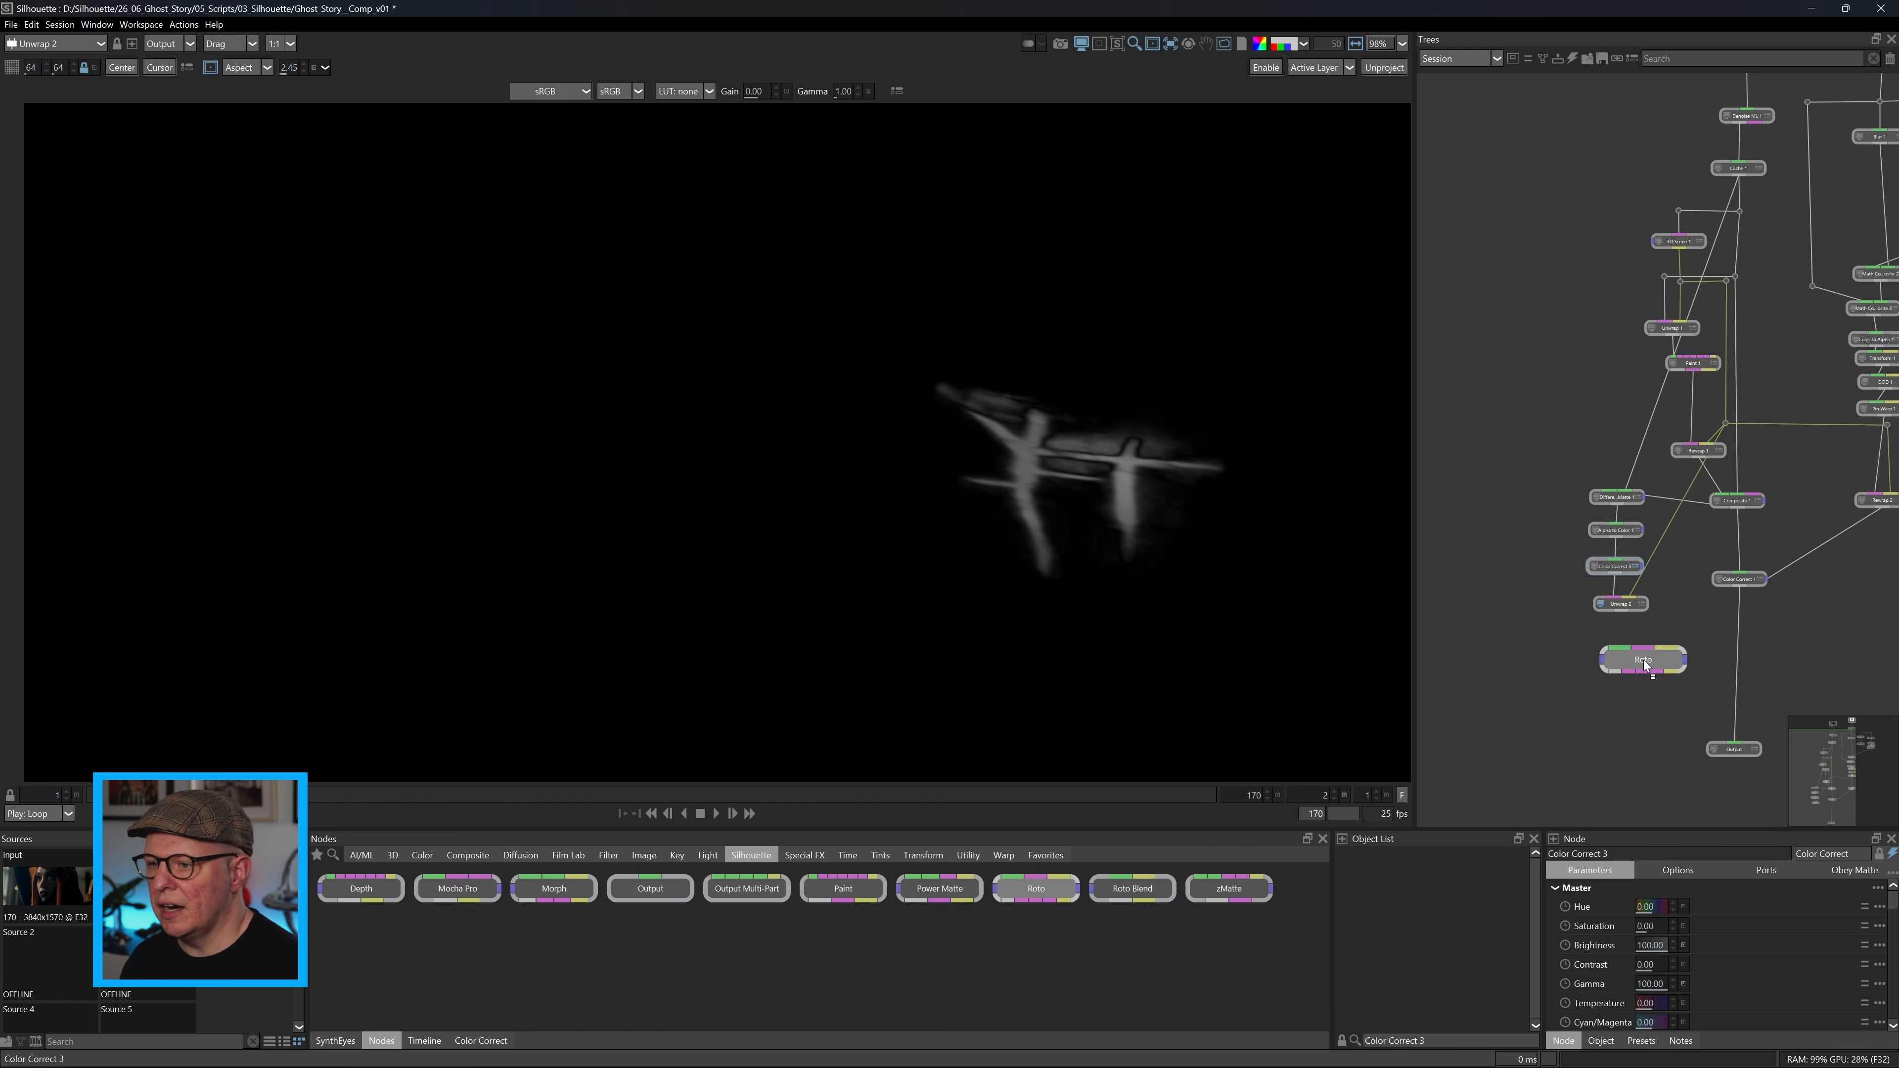
pyautogui.scroll(4, 1009, 420)
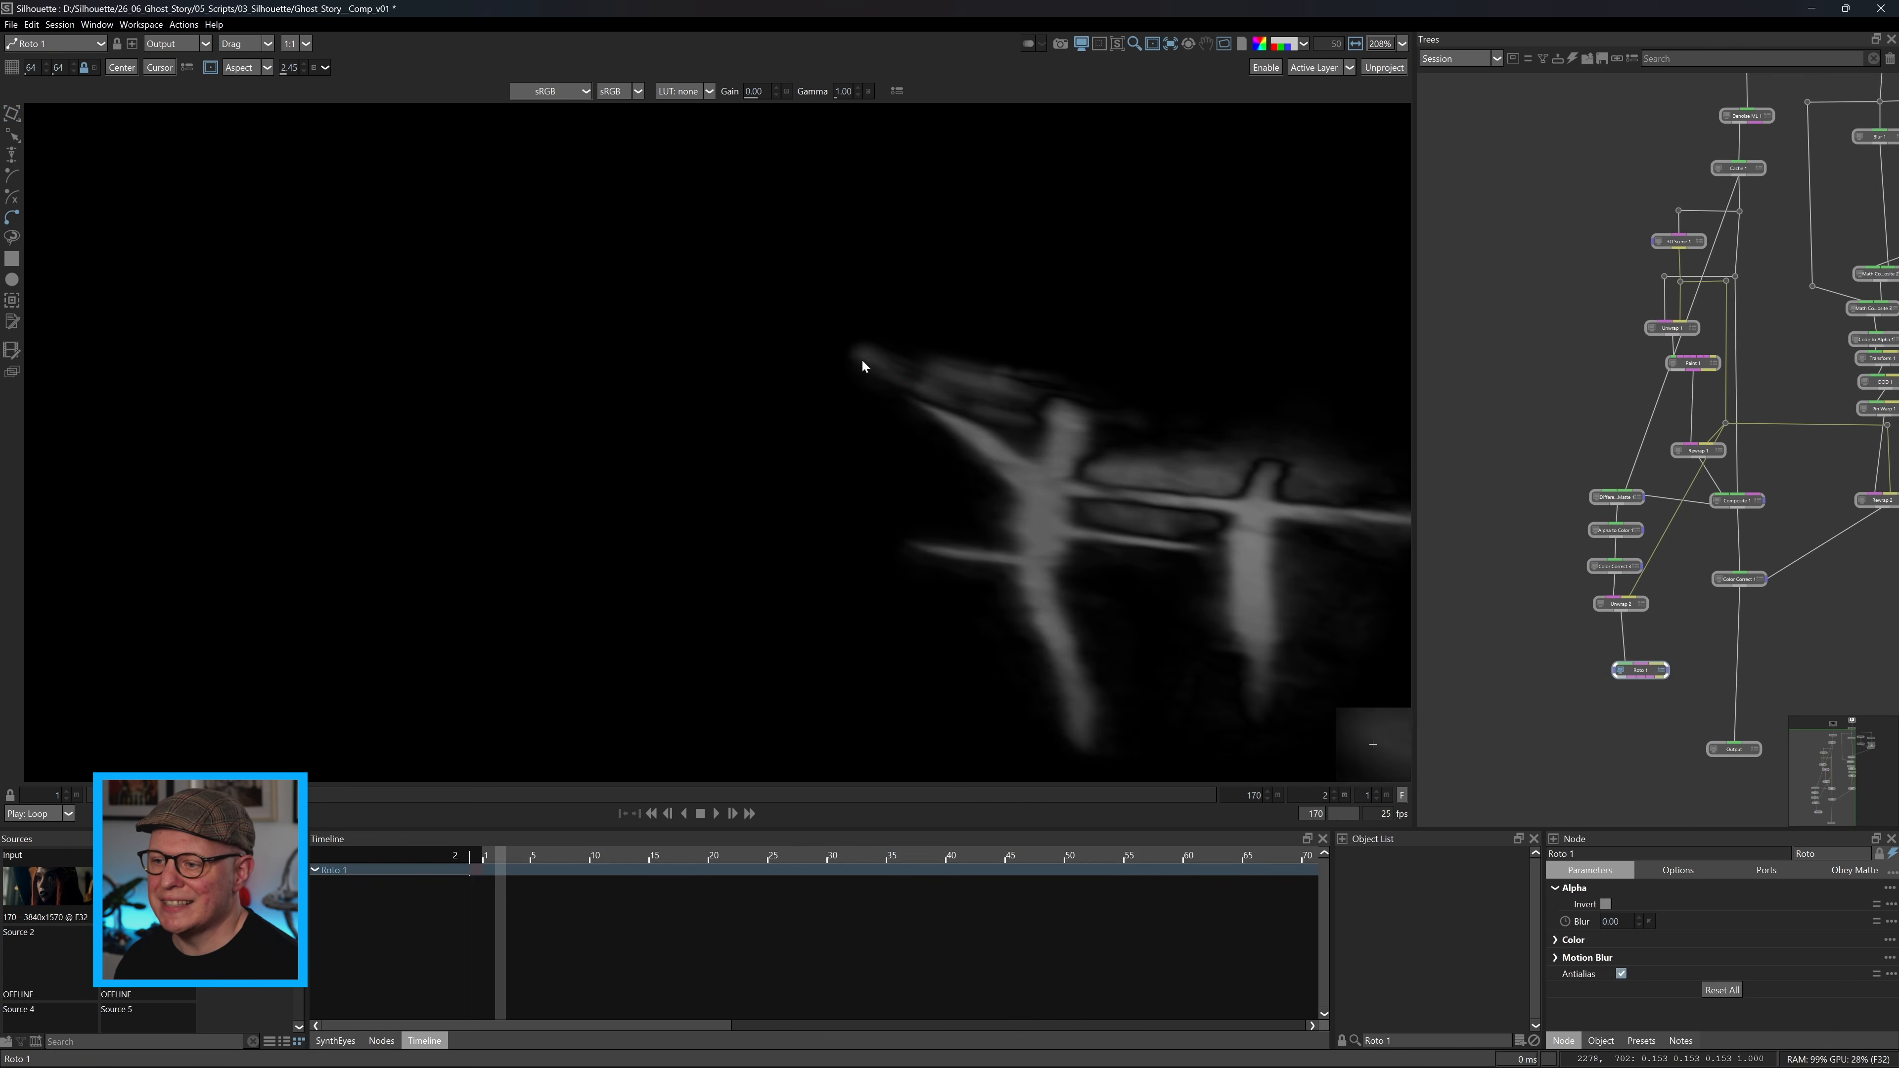
# Draw a closed shape around the faint diagonal streak above the matte's strokes and pull its edge outward for feathering.
pyautogui.click(861, 361)
pyautogui.click(951, 402)
pyautogui.click(1087, 397)
pyautogui.click(988, 372)
pyautogui.click(921, 363)
pyautogui.click(863, 361)
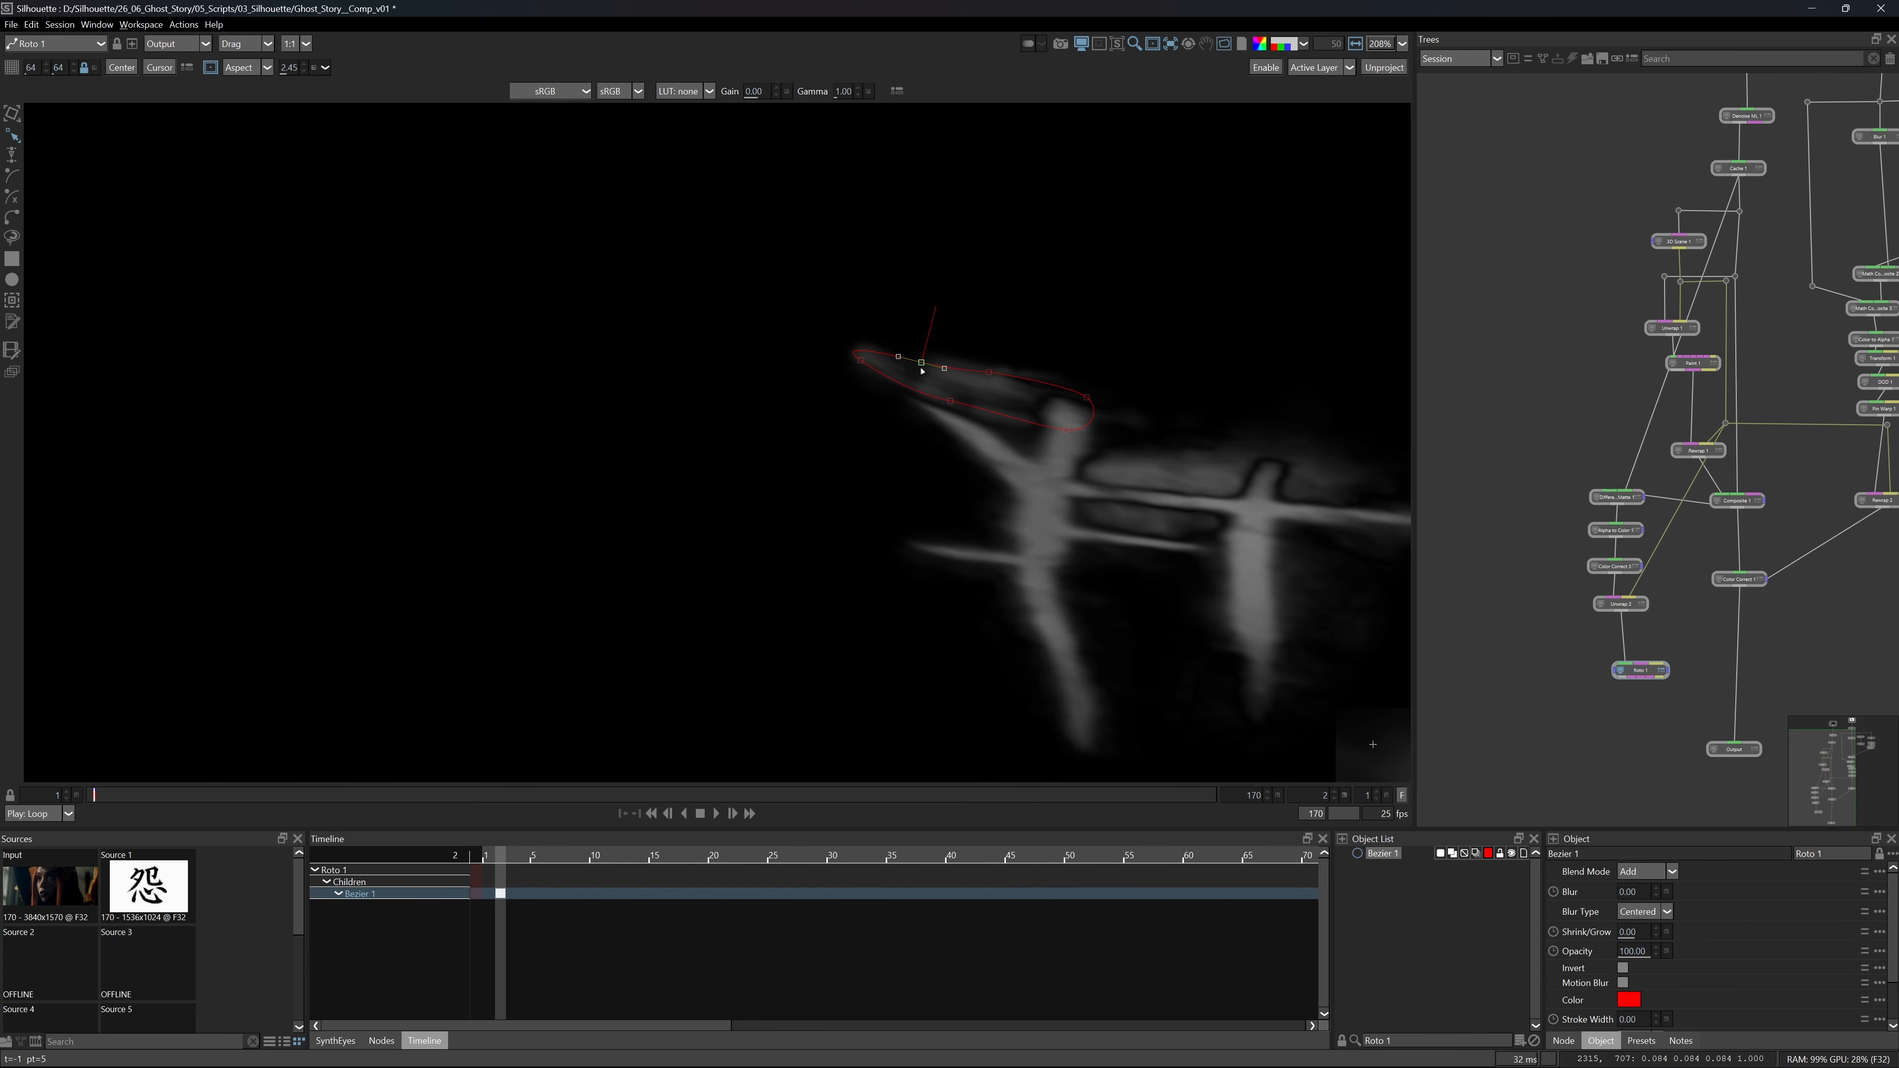
pyautogui.moveTo(922, 363); pyautogui.dragTo(926, 341)
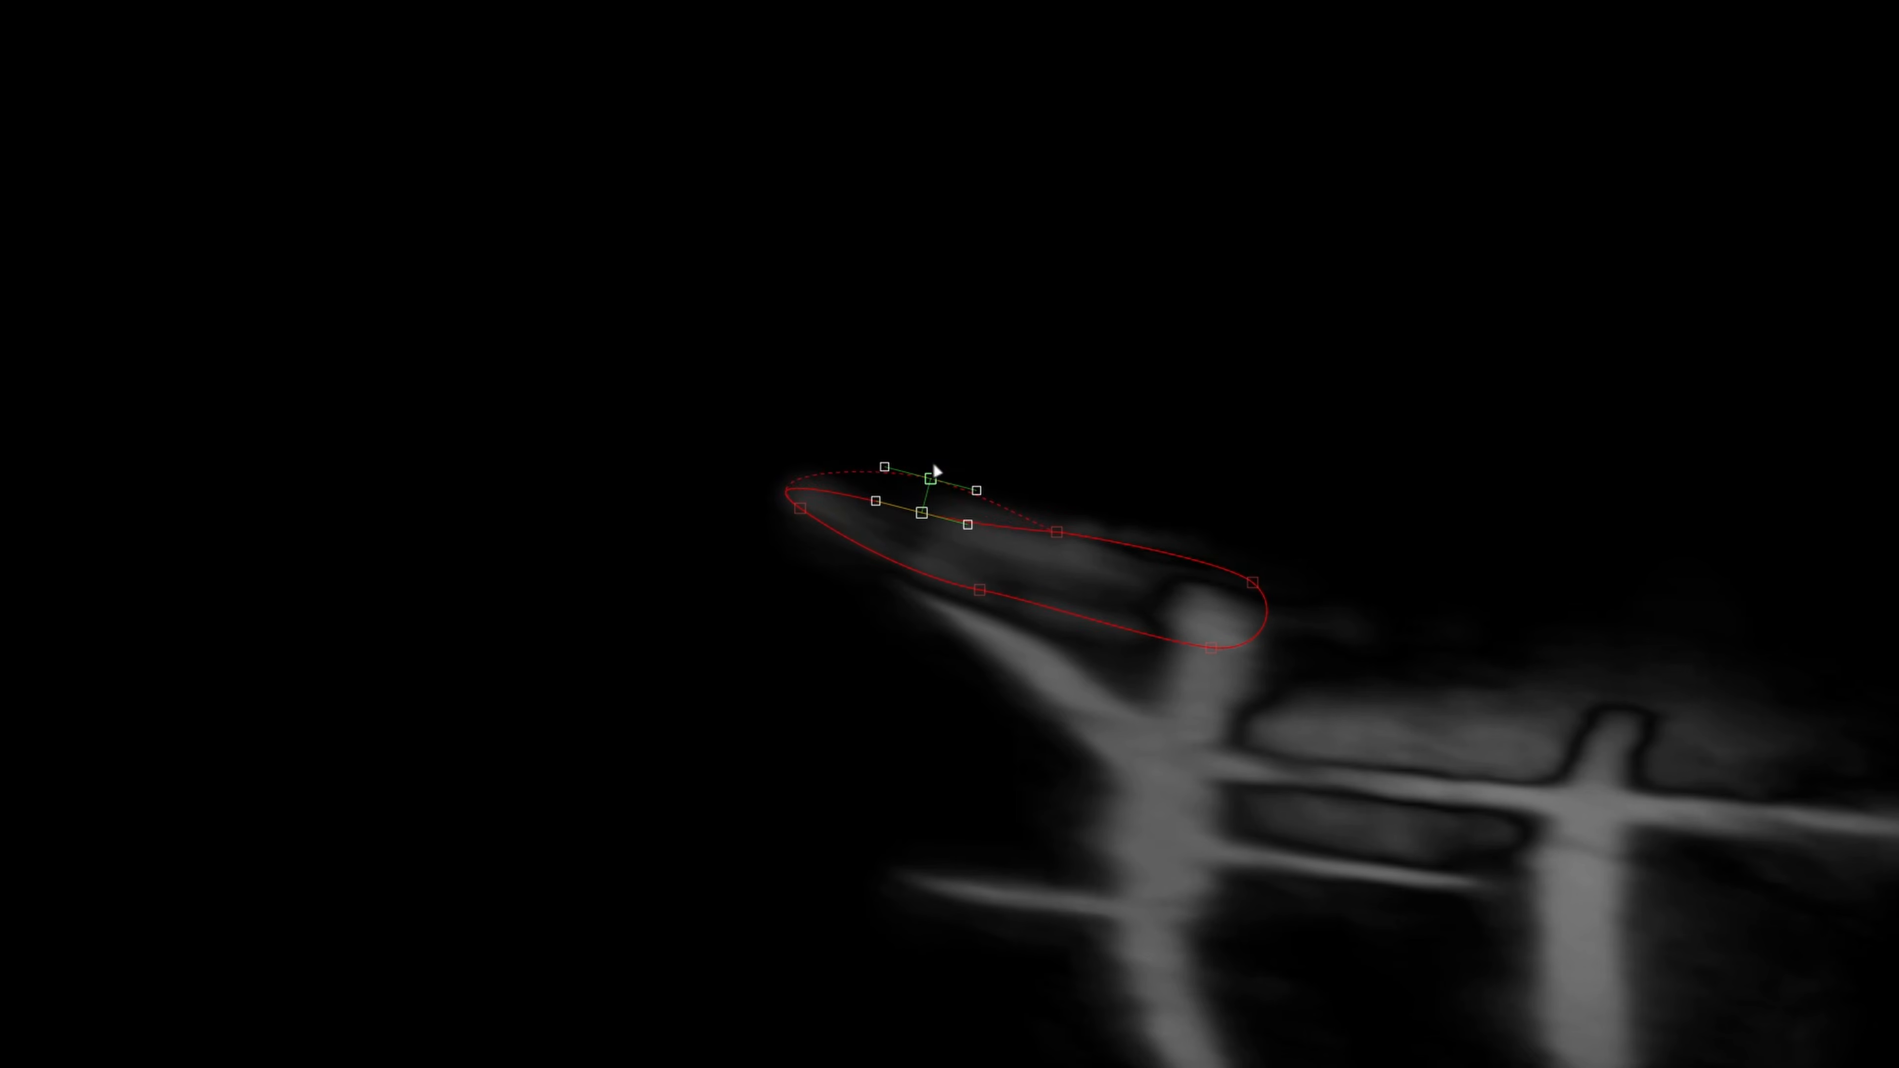
pyautogui.click(1057, 528)
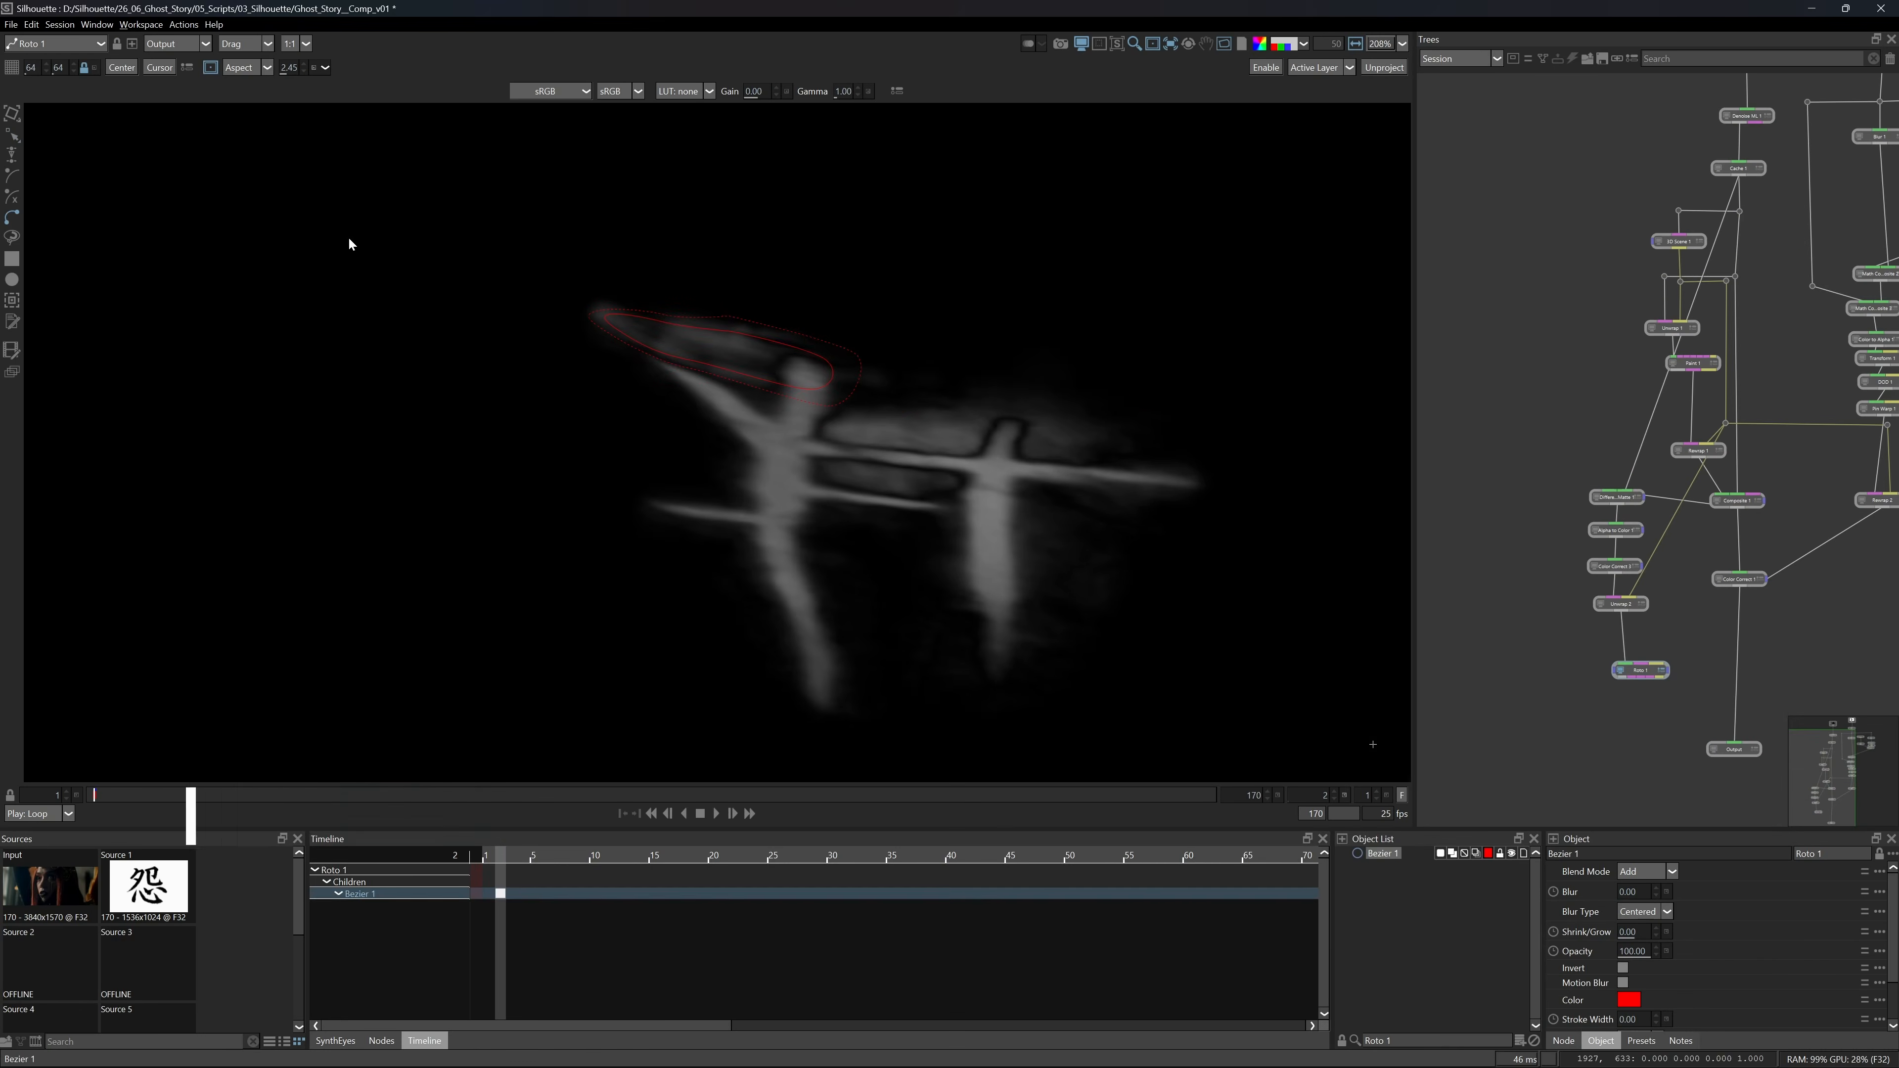
# Outline the faint patch above the matte's long horizontal stroke with a second shape and pull its feather points outward.
pyautogui.hotkey('alt', 'f')
pyautogui.click(842, 453)
pyautogui.click(817, 425)
pyautogui.moveTo(842, 453); pyautogui.dragTo(831, 493)
pyautogui.moveTo(960, 463); pyautogui.dragTo(969, 509)
pyautogui.moveTo(1088, 449); pyautogui.dragTo(1201, 409)
pyautogui.moveTo(1041, 406); pyautogui.dragTo(1045, 380)
pyautogui.moveTo(935, 408); pyautogui.dragTo(933, 380)
pyautogui.moveTo(818, 425); pyautogui.dragTo(785, 413)
# Move the Roto node beside the tattoo branch and delete the unneeded difference-matte nodes.
pyautogui.moveTo(1626, 664); pyautogui.dragTo(1846, 320)
pyautogui.press('Delete')
pyautogui.press('a')
pyautogui.moveTo(1784, 383); pyautogui.dragTo(1775, 442)
pyautogui.scroll(3, 1772, 438)
# Wire the Roto node into a Rewrap node fed by the 3D Scene branch.
pyautogui.moveTo(1635, 536); pyautogui.dragTo(1785, 533)
pyautogui.moveTo(1638, 432); pyautogui.dragTo(1795, 519)
pyautogui.moveTo(1743, 491); pyautogui.dragTo(1791, 433)
pyautogui.moveTo(1771, 520); pyautogui.dragTo(1765, 362)
pyautogui.press('f')
pyautogui.press('a')
# View Color Correct 1 and insert another Color Correct node between it and the Output.
pyautogui.moveTo(1524, 736); pyautogui.dragTo(1640, 583)
pyautogui.doubleClick(1558, 485)
pyautogui.click(1698, 682)
pyautogui.click(381, 1040)
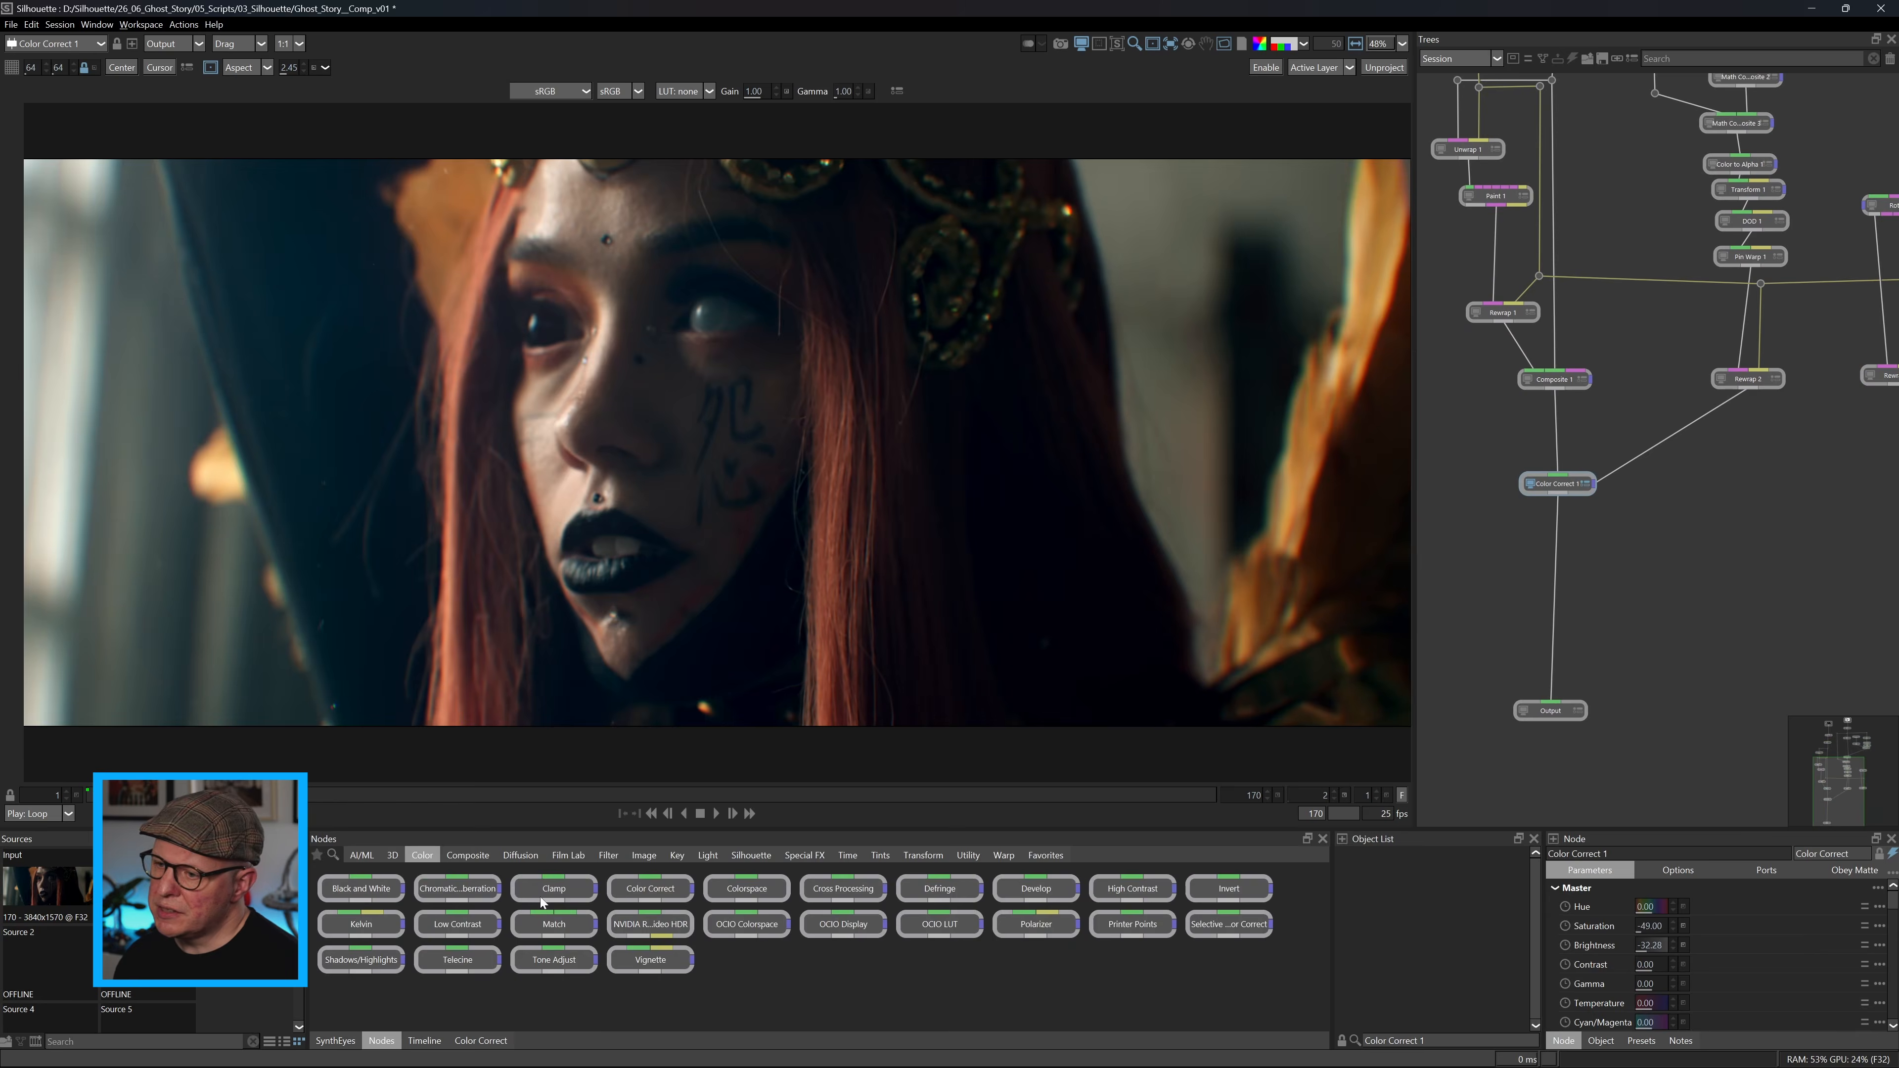
pyautogui.moveTo(649, 888); pyautogui.dragTo(1556, 607)
# Connect Rewrap 3 to the new Color Correct's matte input and route the link around with an elbow point.
pyautogui.moveTo(1705, 539); pyautogui.dragTo(1636, 508)
pyautogui.moveTo(1828, 354); pyautogui.dragTo(1526, 577)
pyautogui.moveTo(1671, 465); pyautogui.dragTo(1834, 581)
pyautogui.moveTo(1488, 580); pyautogui.dragTo(1484, 579)
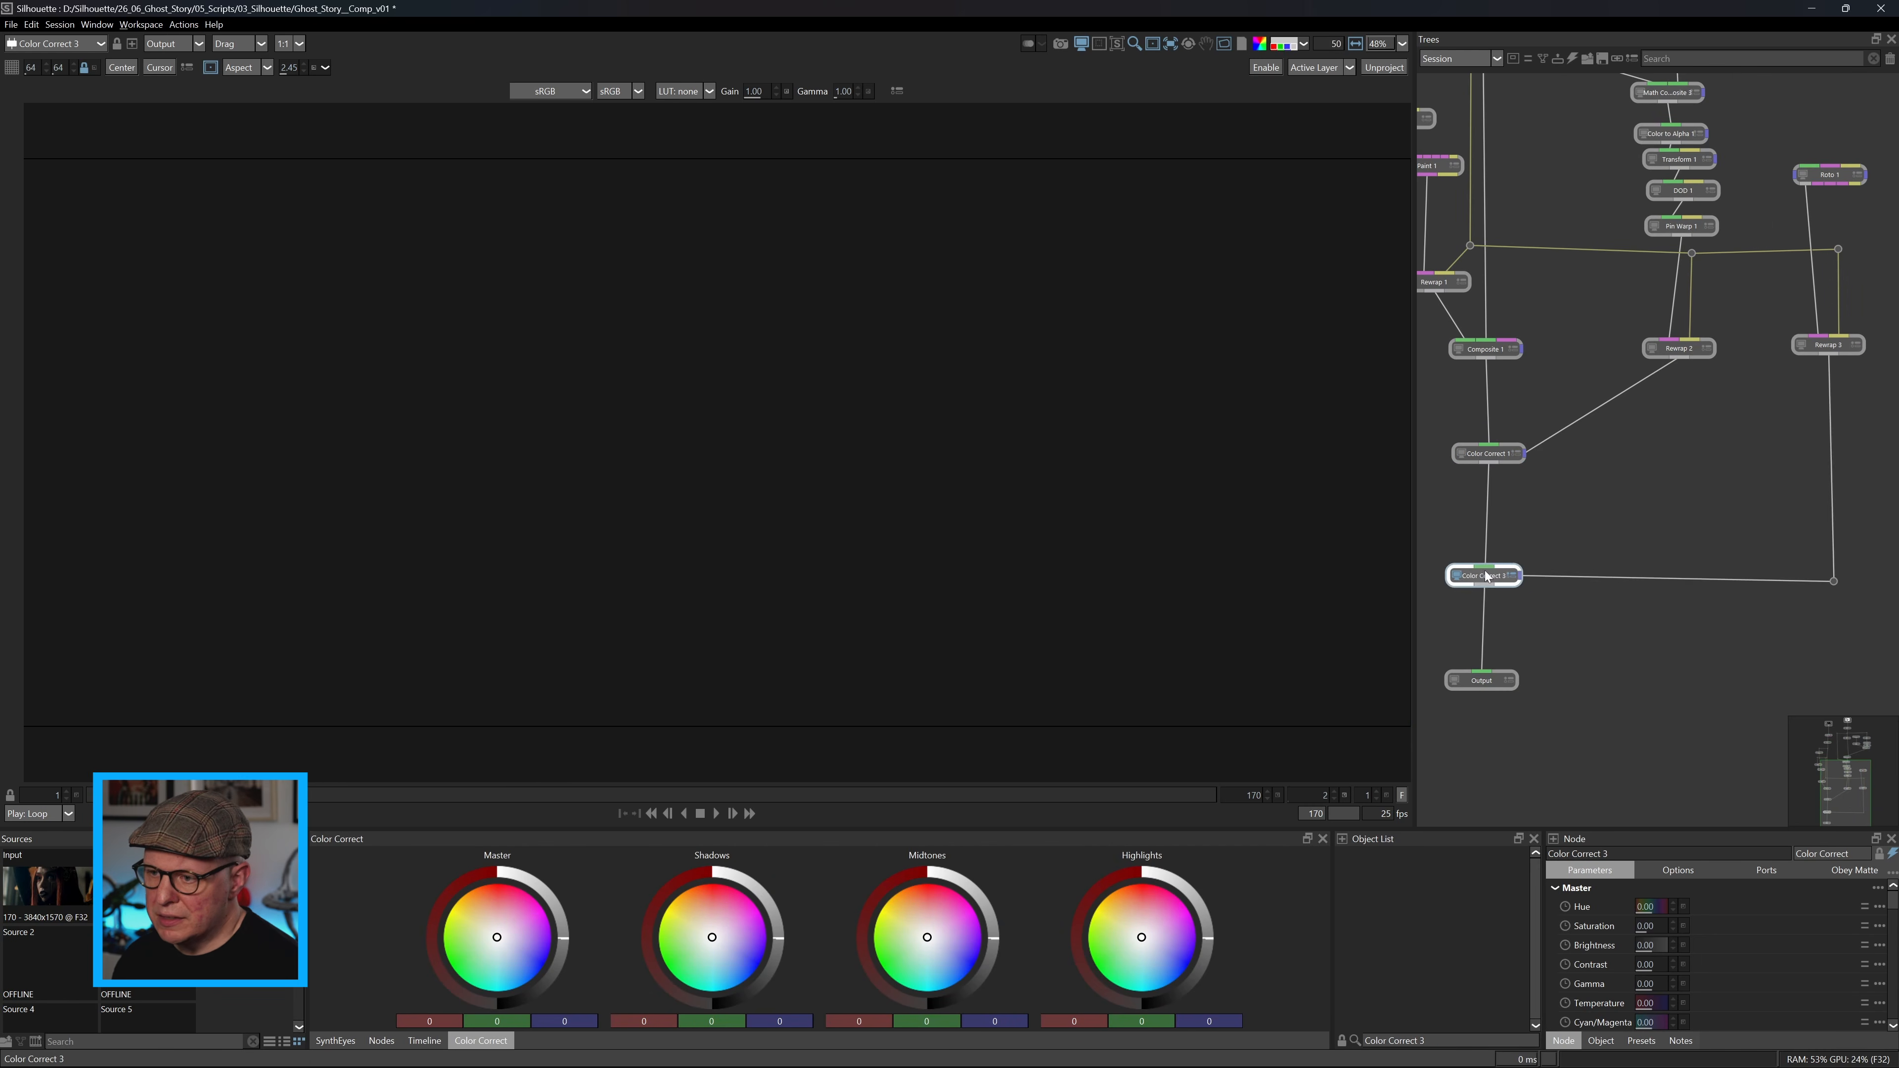
# Adjust Color Correct 3's master brightness and tint, and insert a Blur node below Rewrap 3 to soften the matte.
pyautogui.moveTo(556, 923); pyautogui.dragTo(555, 919)
pyautogui.moveTo(497, 938); pyautogui.dragTo(490, 930)
pyautogui.press('Tab')
pyautogui.write('blur')
pyautogui.click(1607, 468)
pyautogui.moveTo(1780, 466); pyautogui.dragTo(1837, 424)
pyautogui.click(1456, 576)
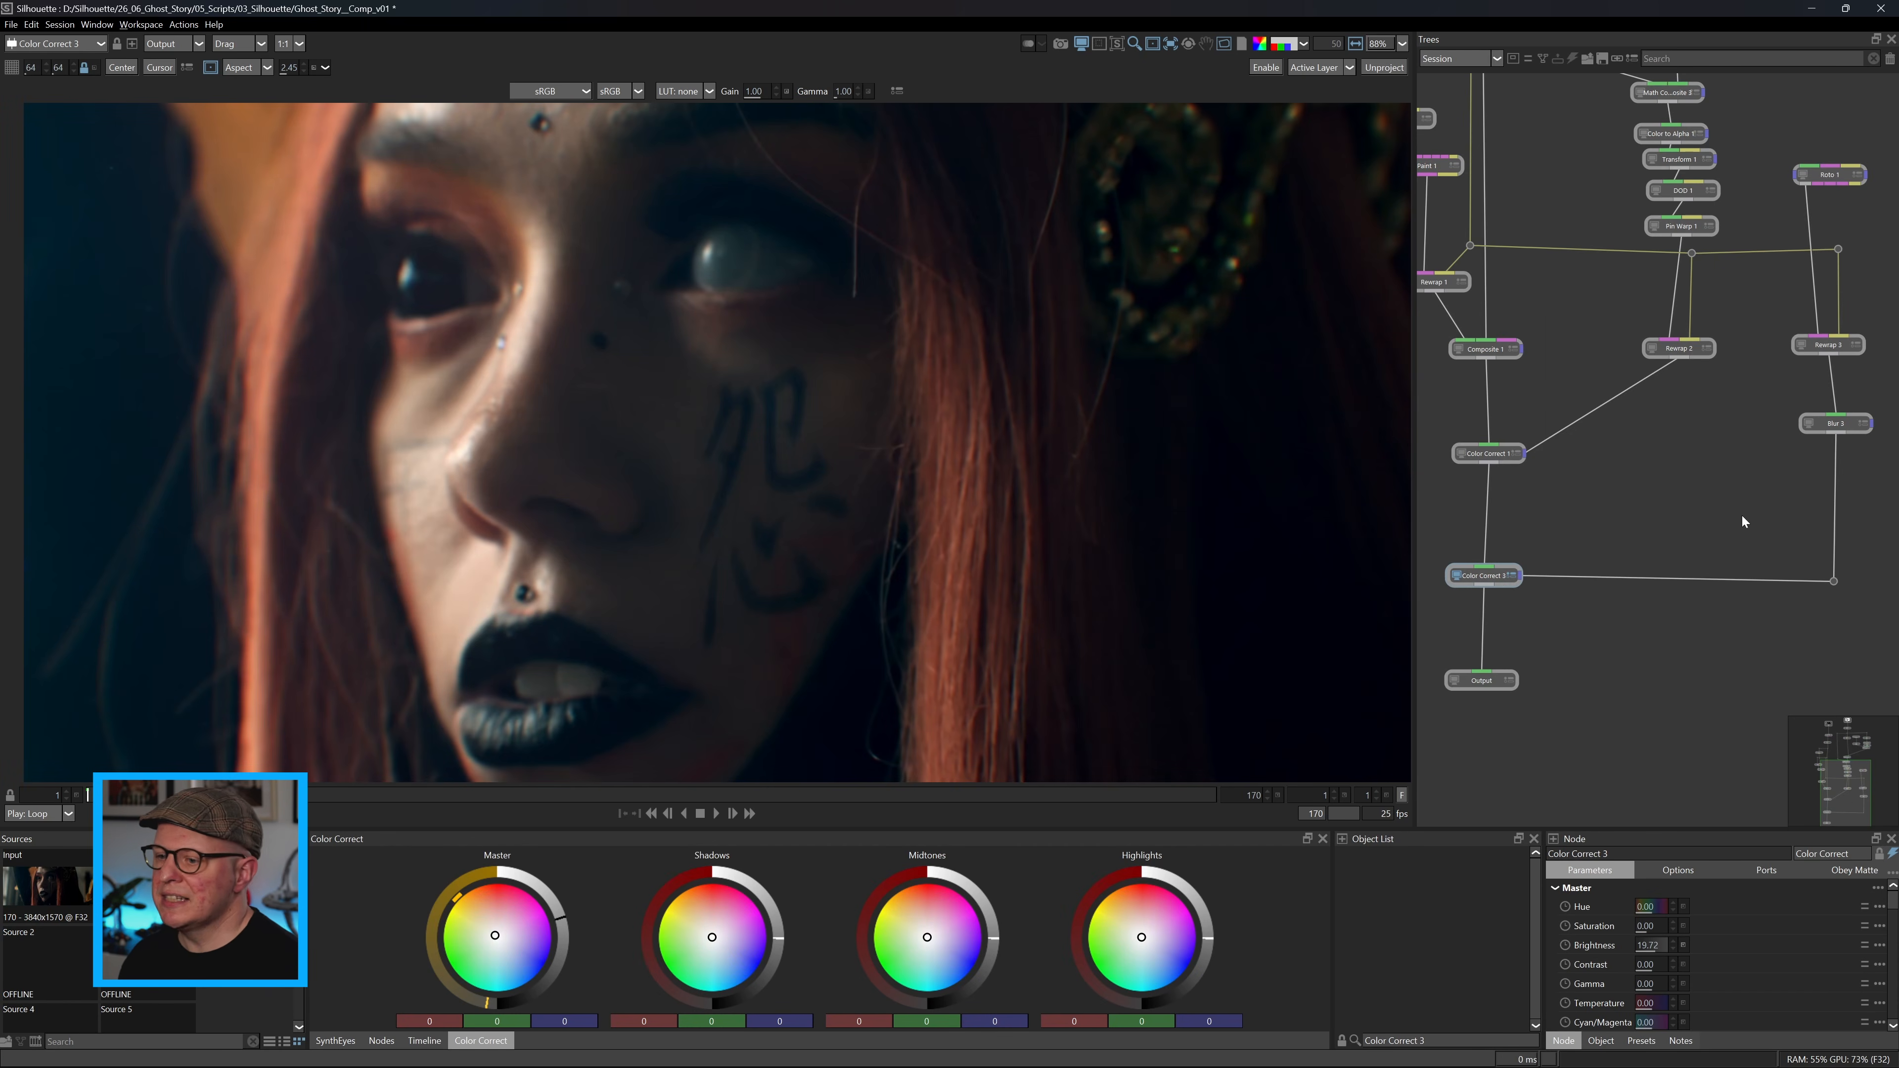
# Insert an Alpha Composite below Blur 2, feed Rewrap 2 into its second input, and set that input's blend to Subtract.
pyautogui.click(381, 1041)
pyautogui.click(468, 855)
pyautogui.moveTo(361, 889); pyautogui.dragTo(1851, 478)
pyautogui.moveTo(1835, 433); pyautogui.dragTo(1825, 470)
pyautogui.moveTo(1680, 359); pyautogui.dragTo(1835, 469)
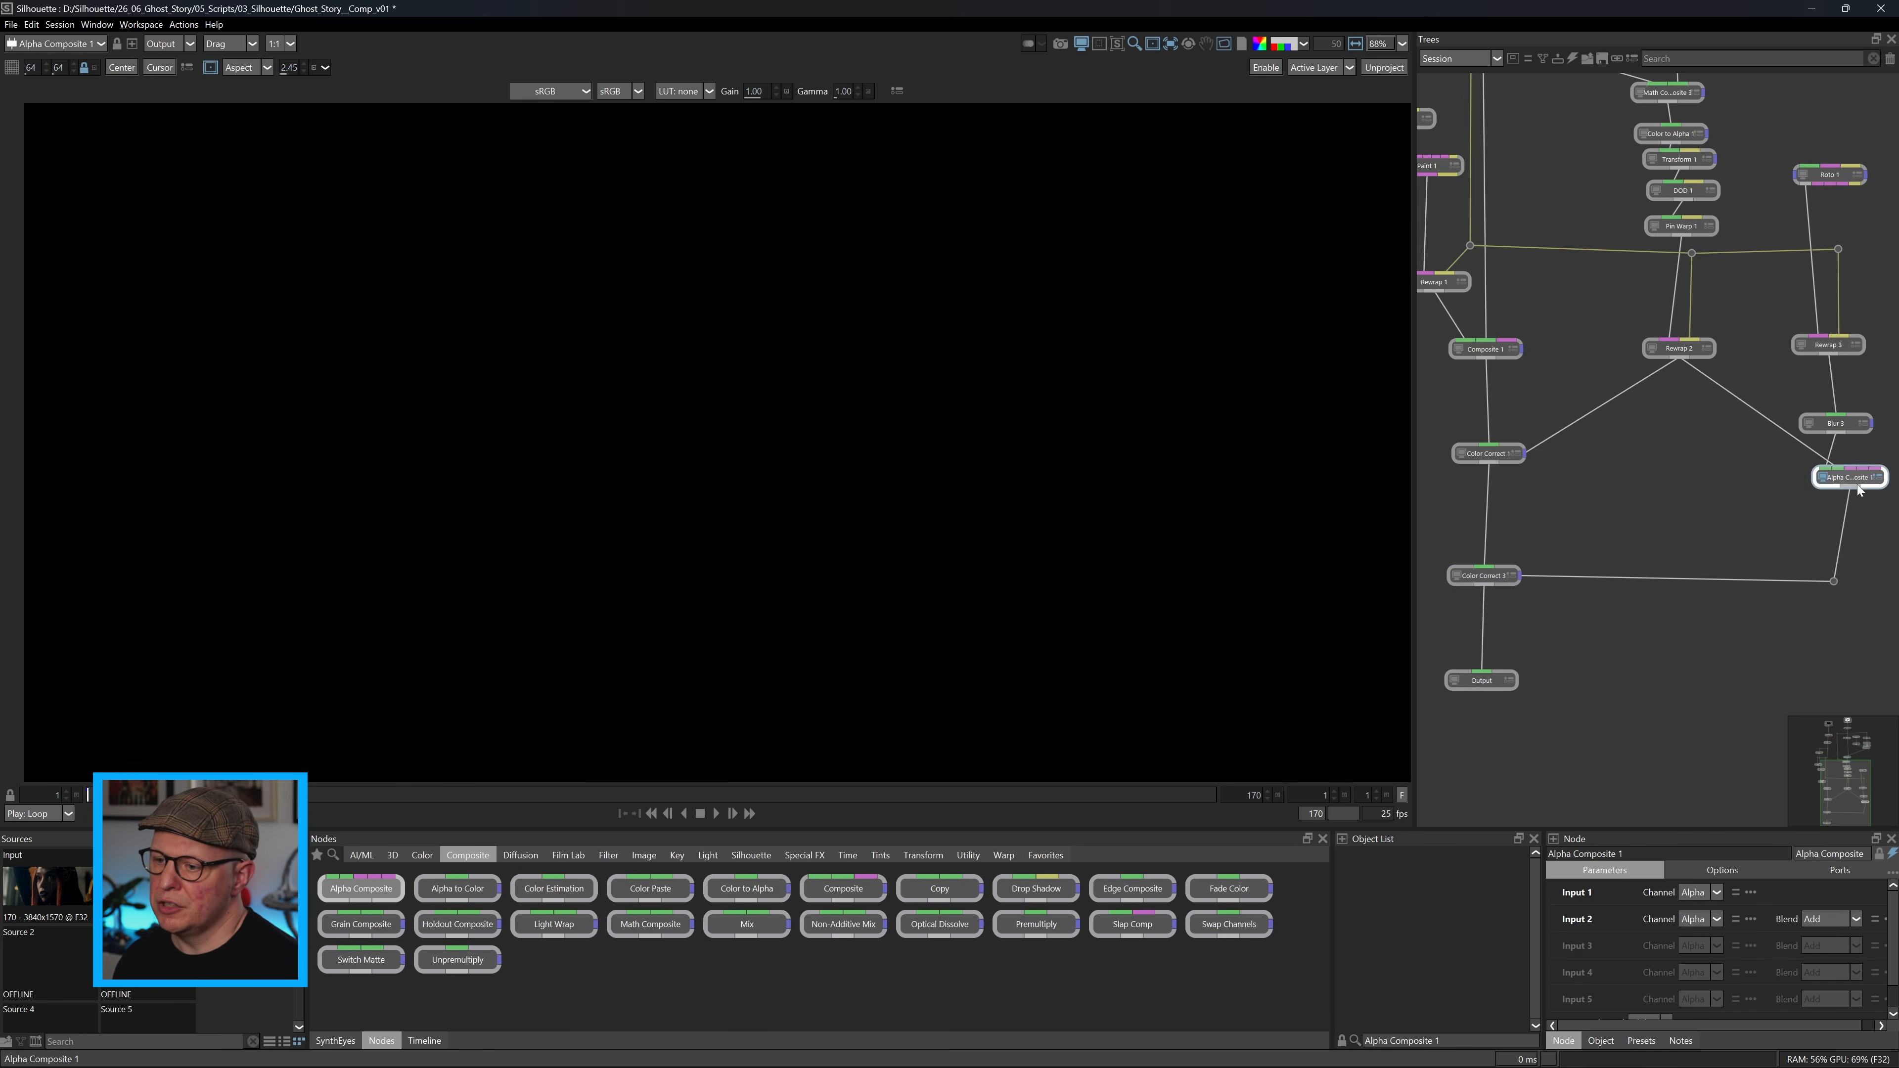
pyautogui.click(1825, 919)
pyautogui.click(1817, 940)
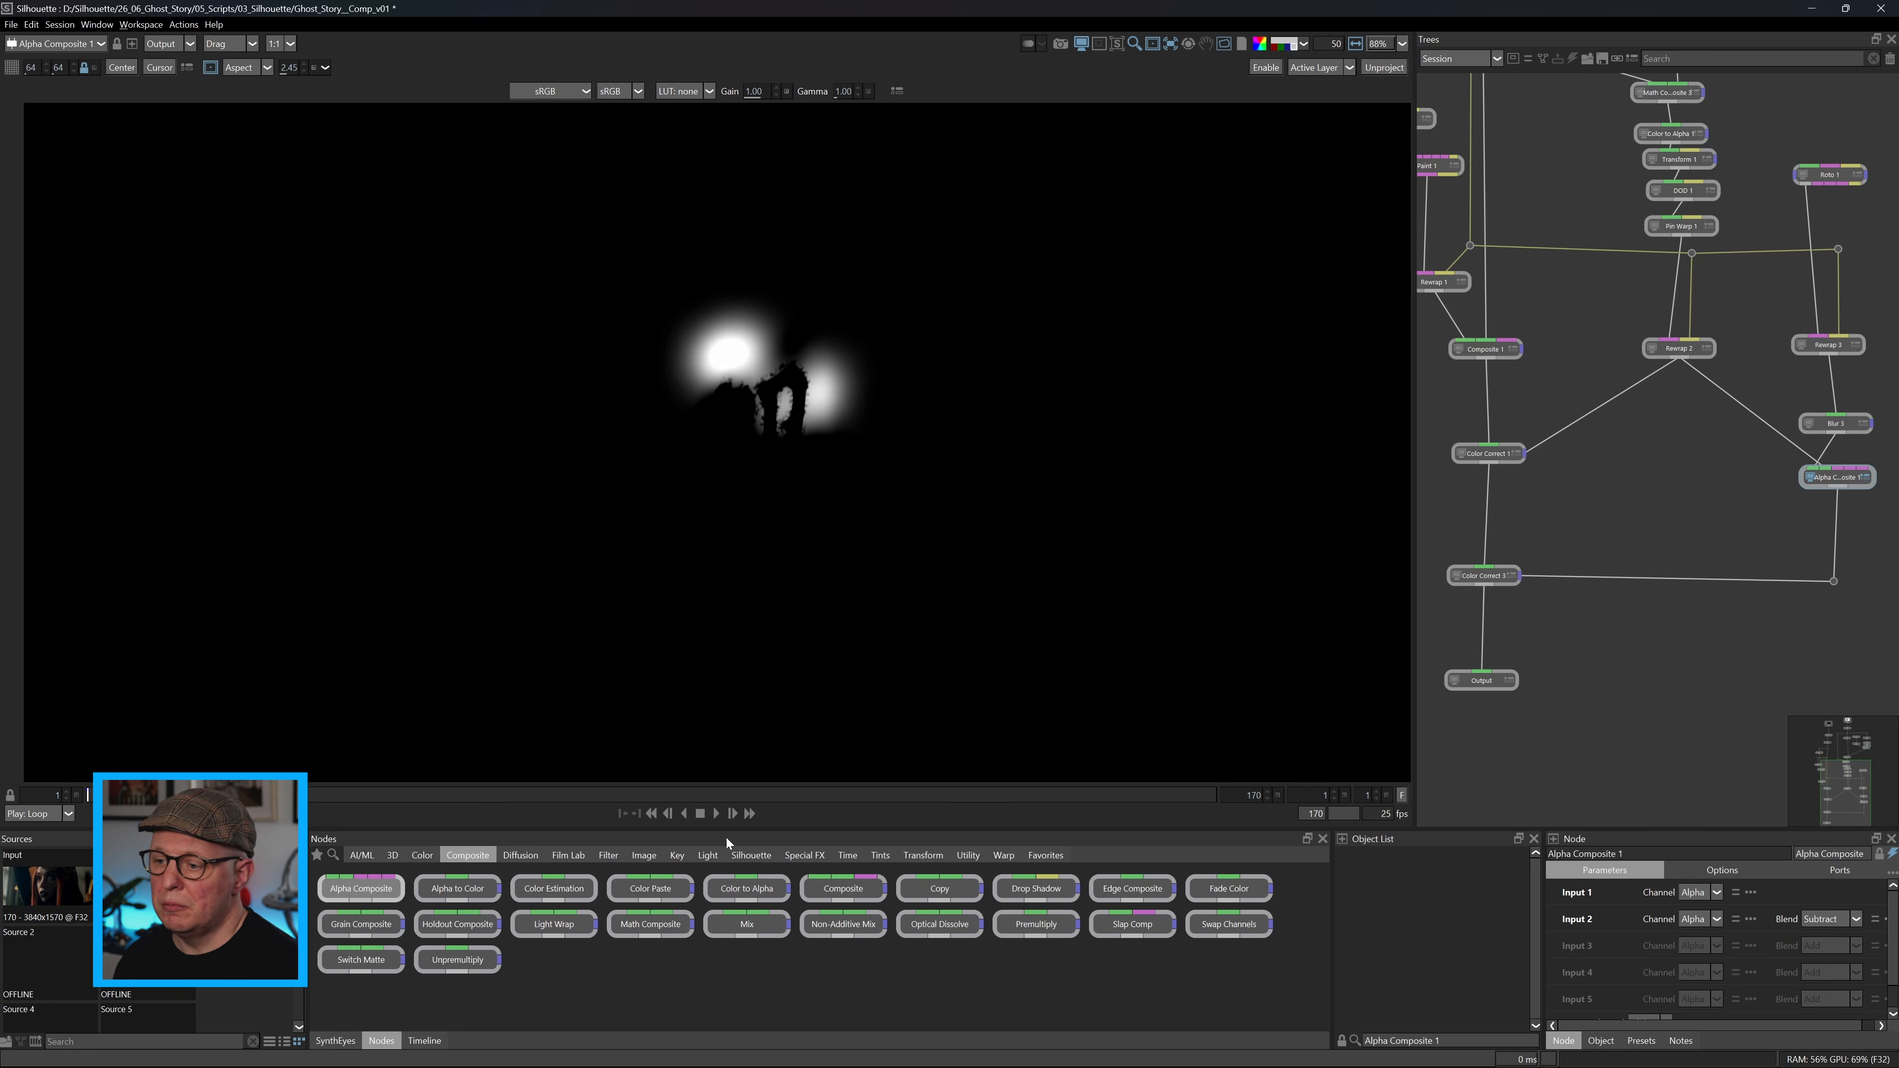
# Insert a Matte Repair node between Rewrap 2 and Alpha Composite 1 and lower its opacity to about 59.
pyautogui.click(678, 855)
pyautogui.moveTo(458, 924); pyautogui.dragTo(1746, 411)
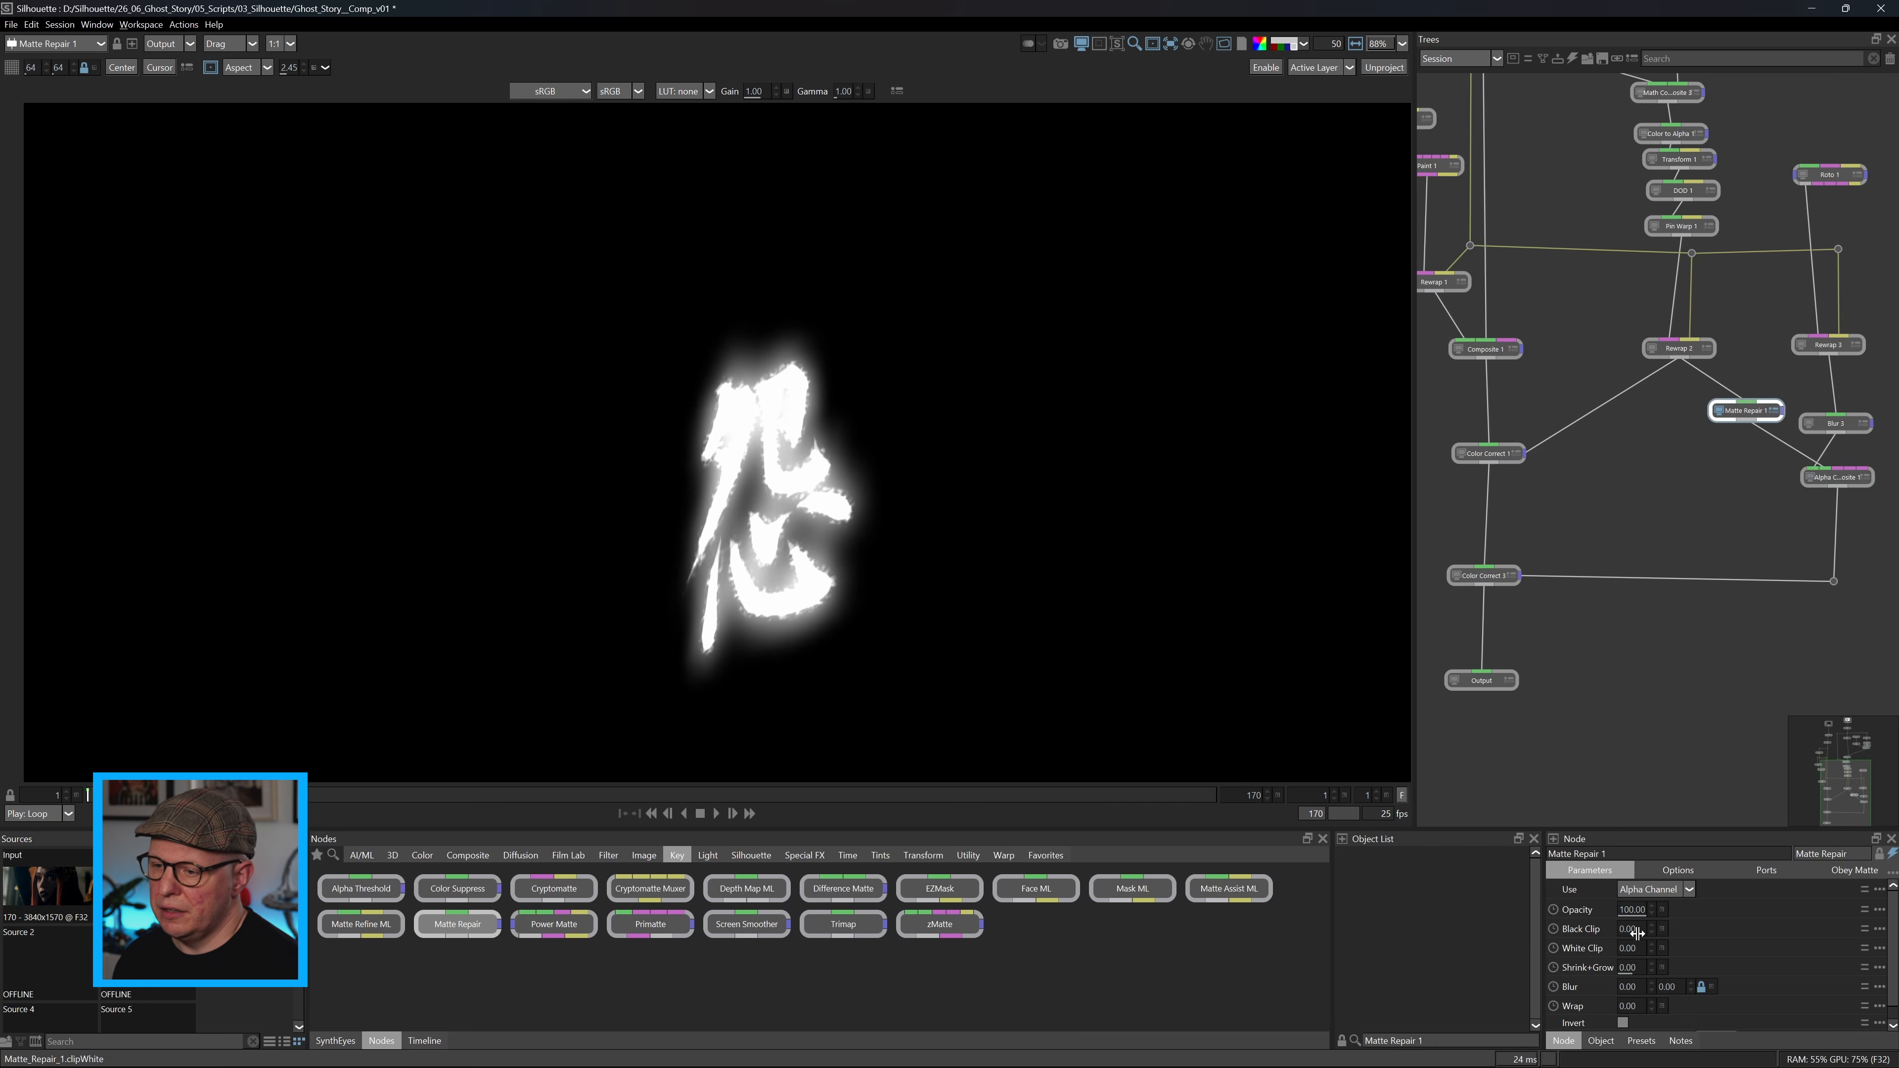
pyautogui.click(1811, 477)
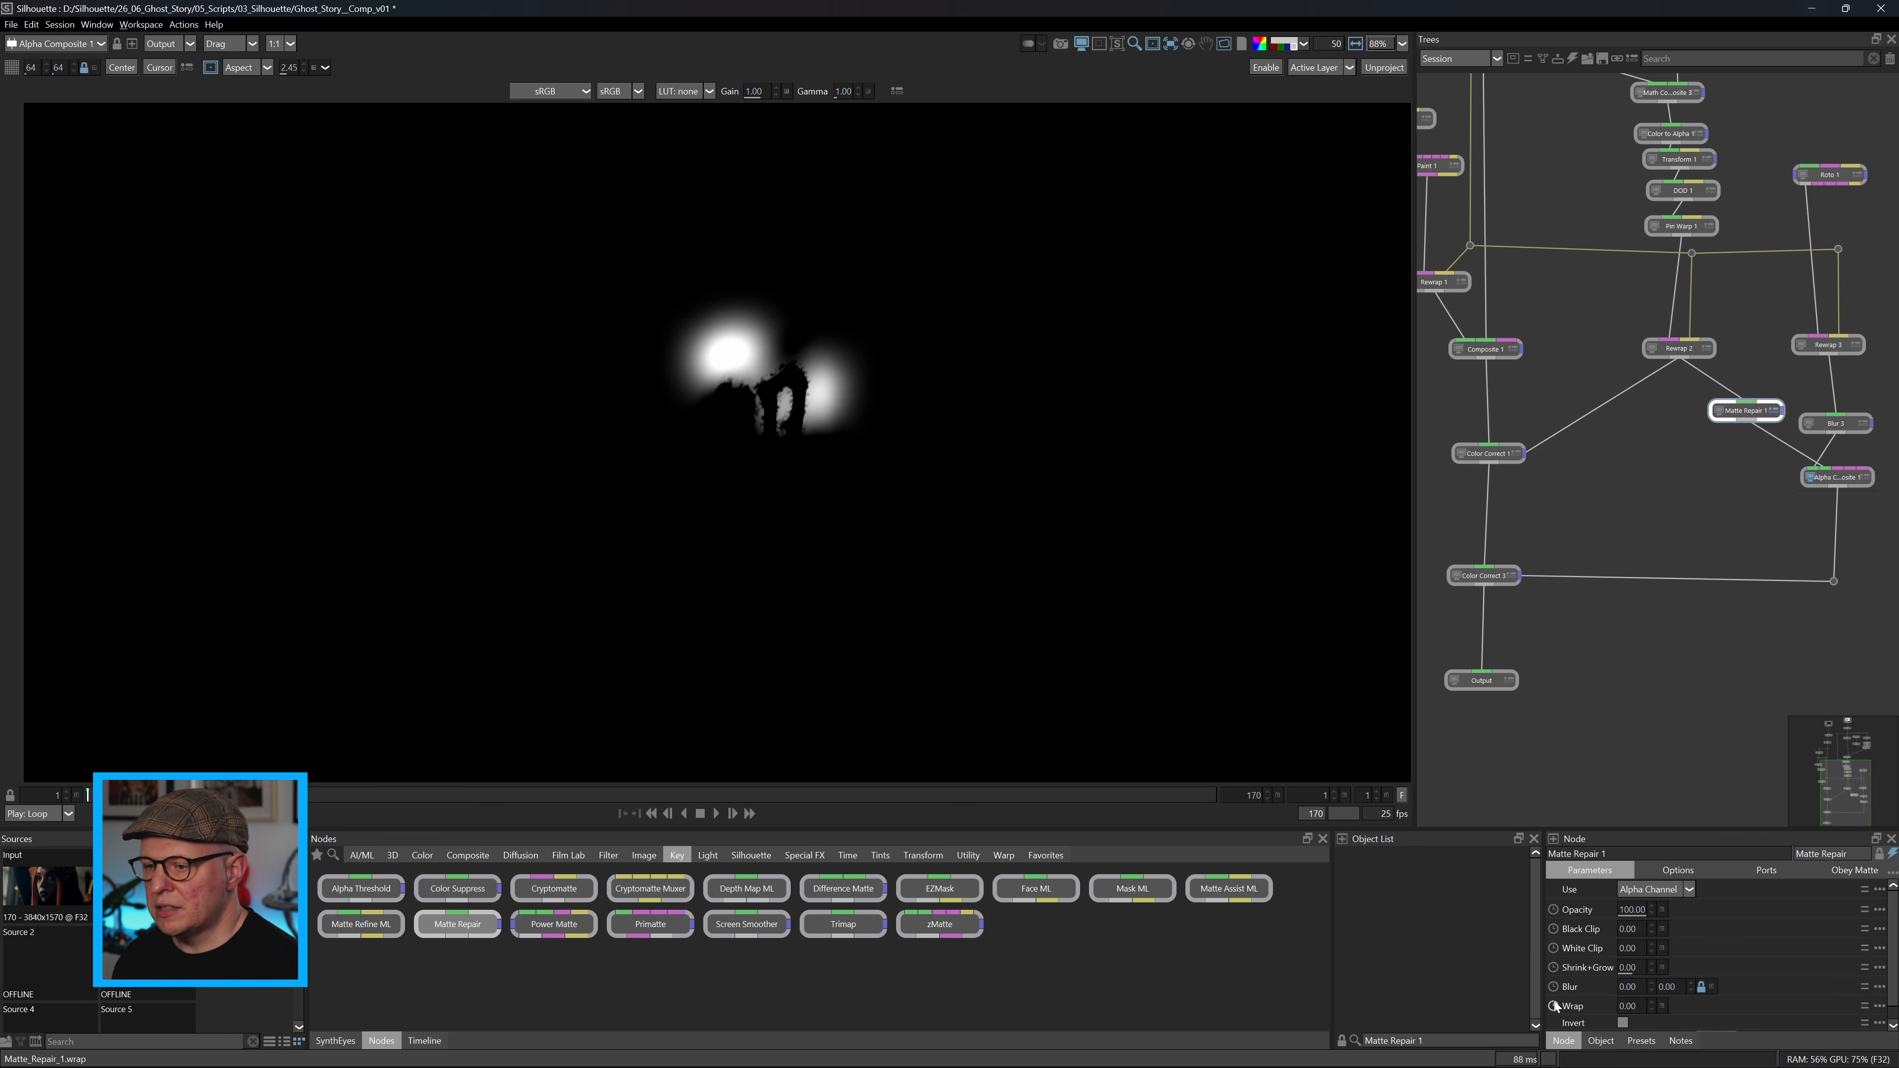
pyautogui.moveTo(1627, 909); pyautogui.dragTo(1601, 910)
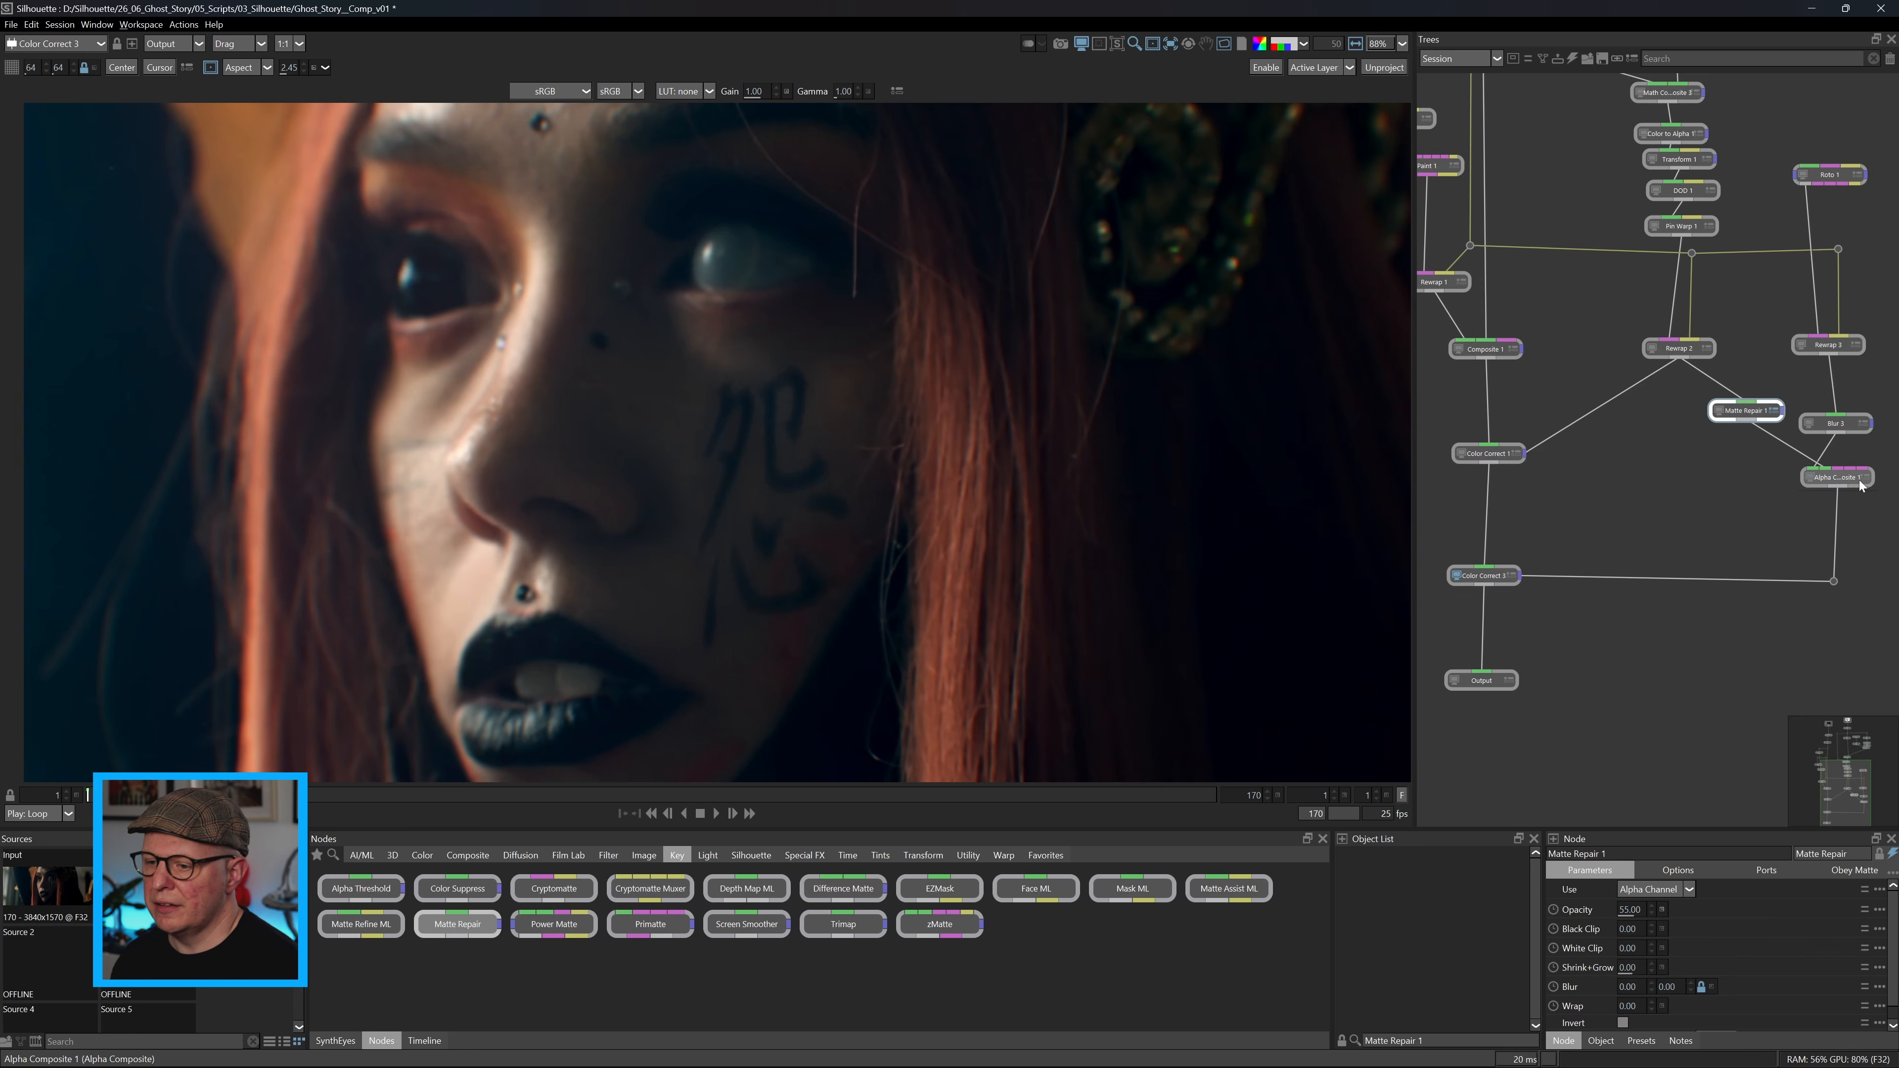
pyautogui.click(1867, 480)
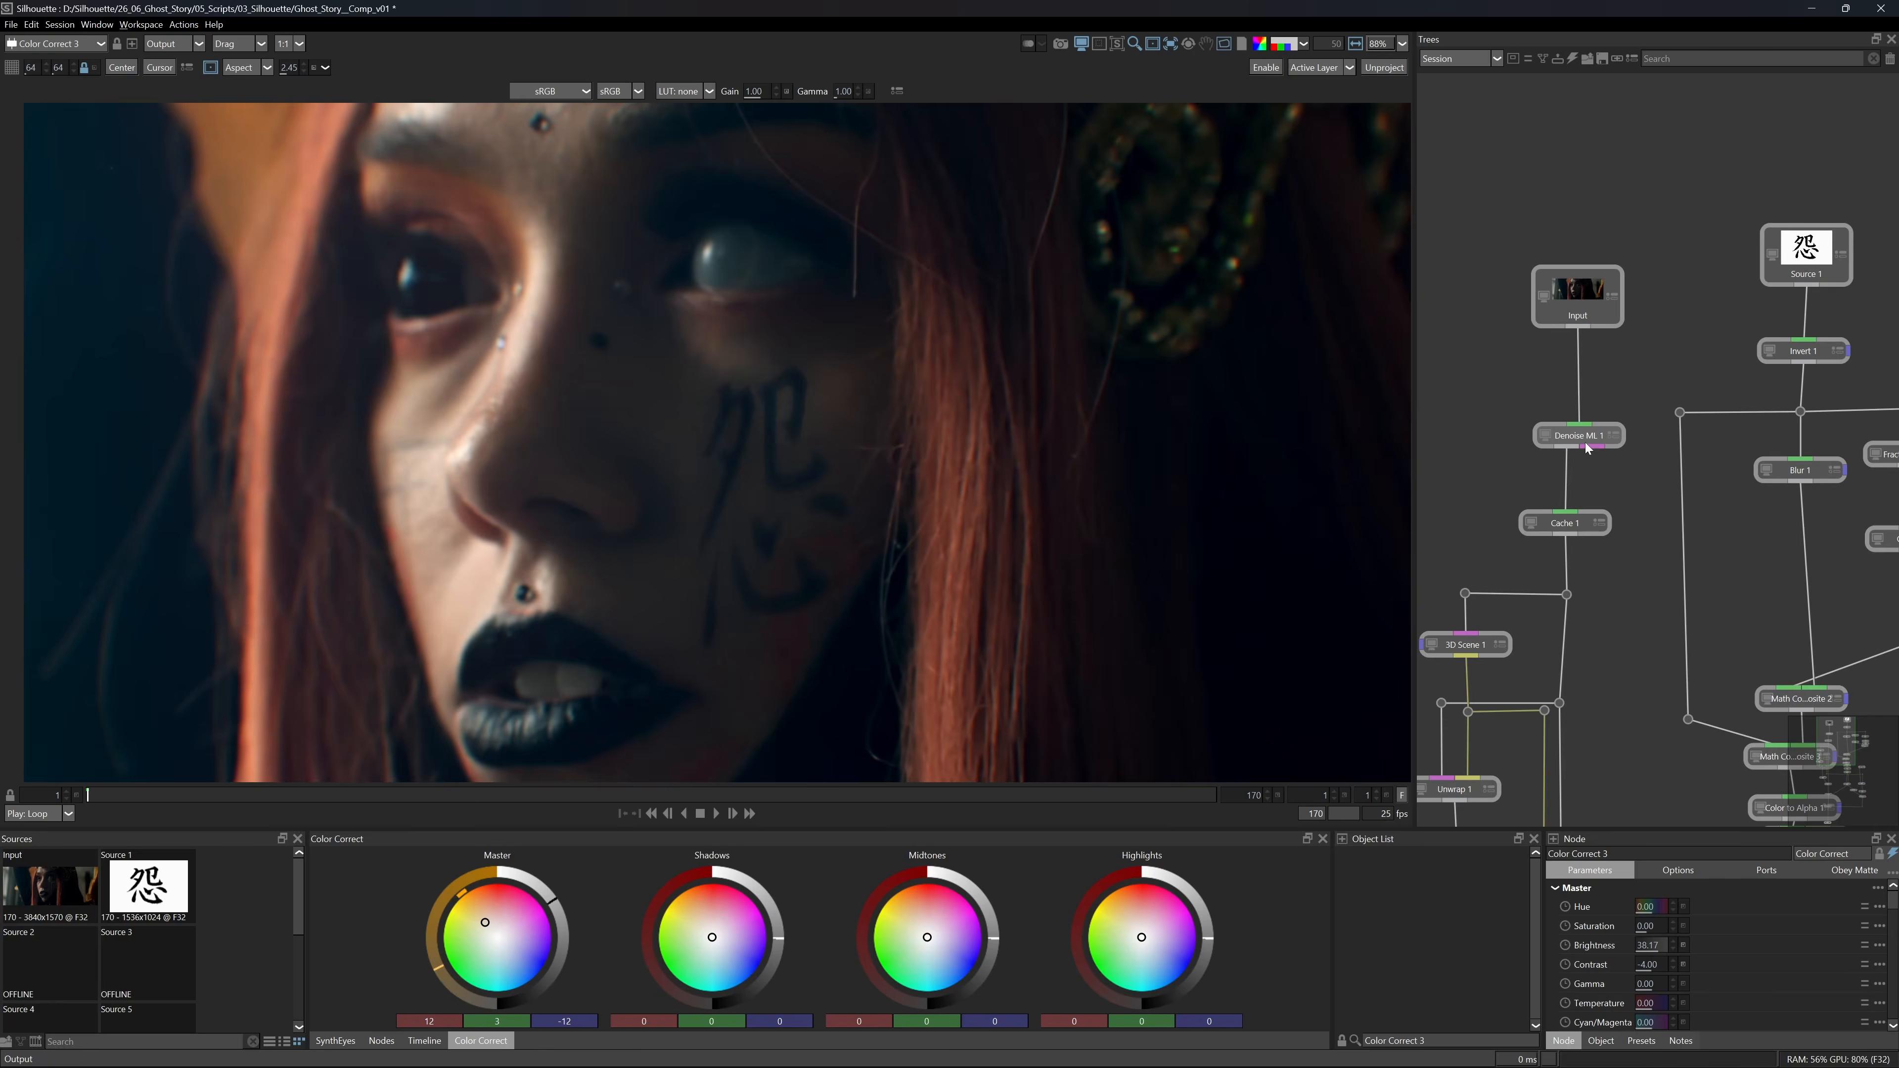
# View Denoise ML 1's Noise output, then return the viewer to its normal output.
pyautogui.click(1586, 441)
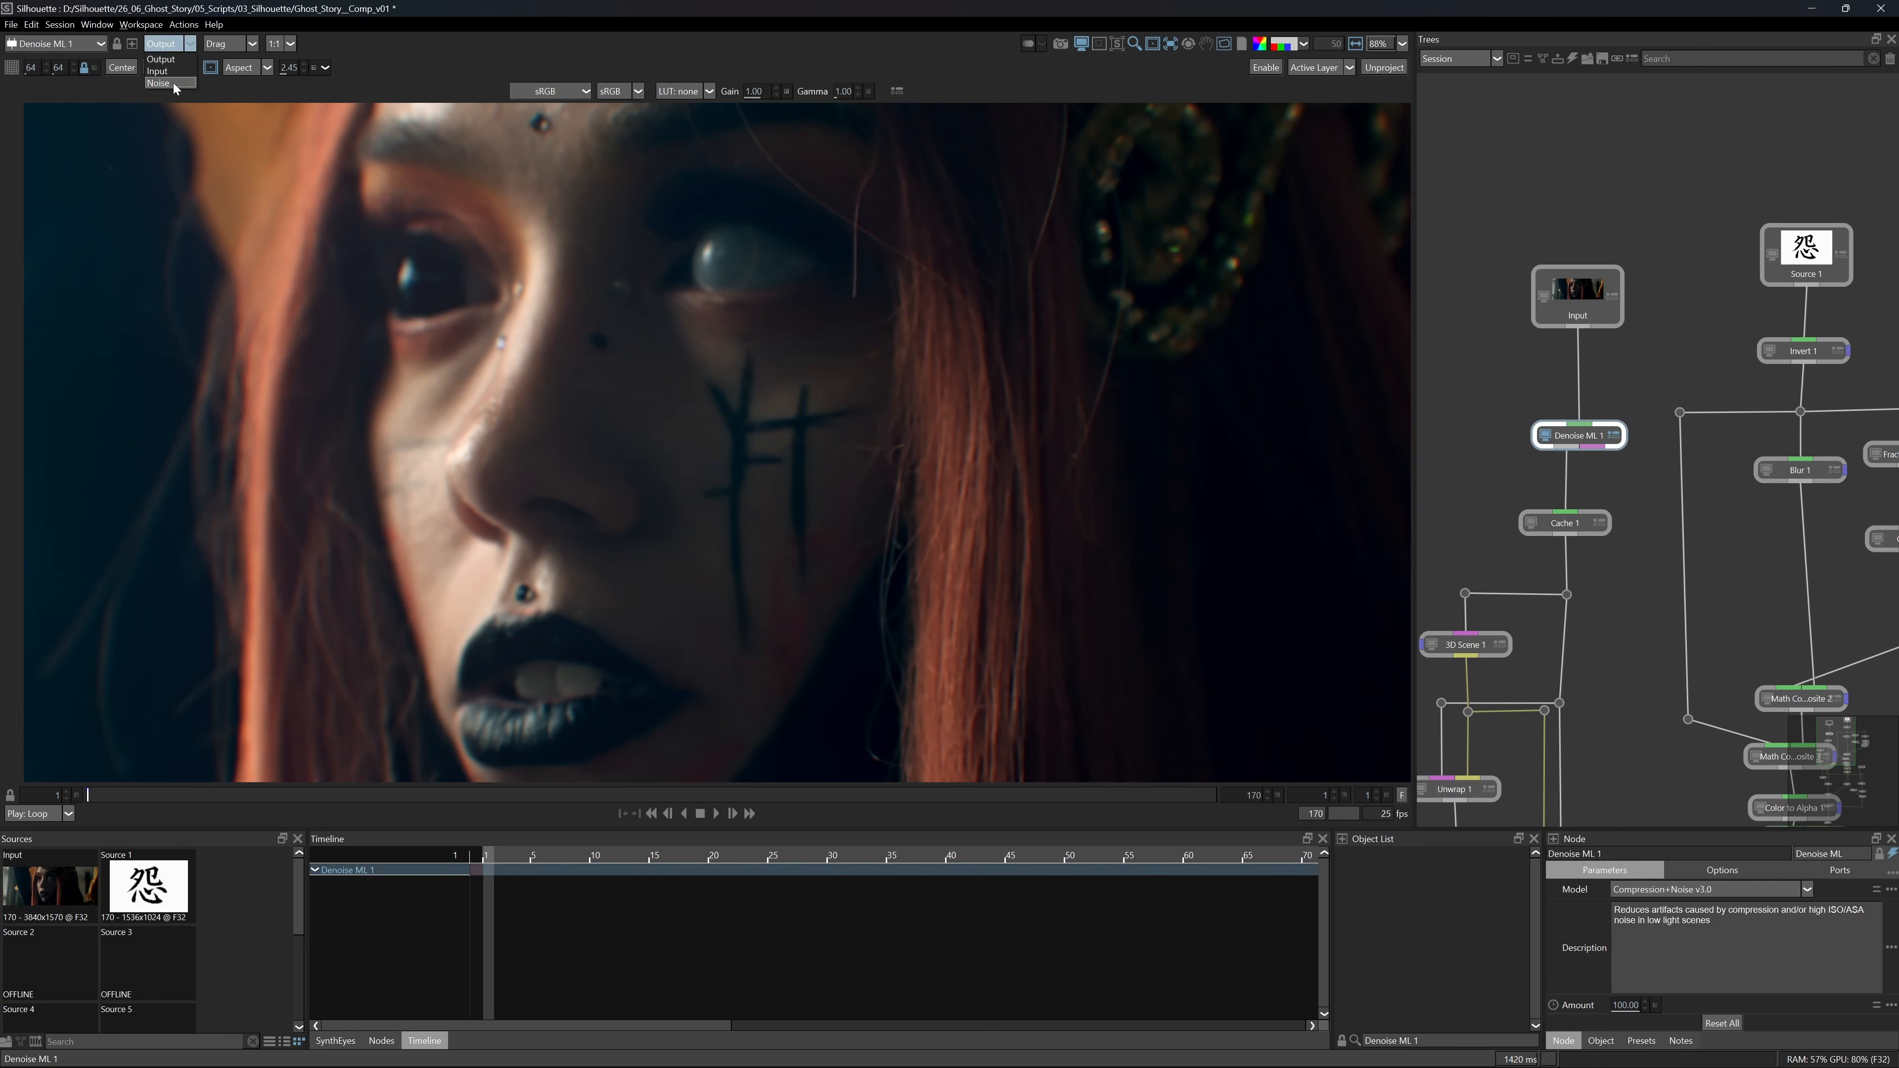
pyautogui.click(171, 83)
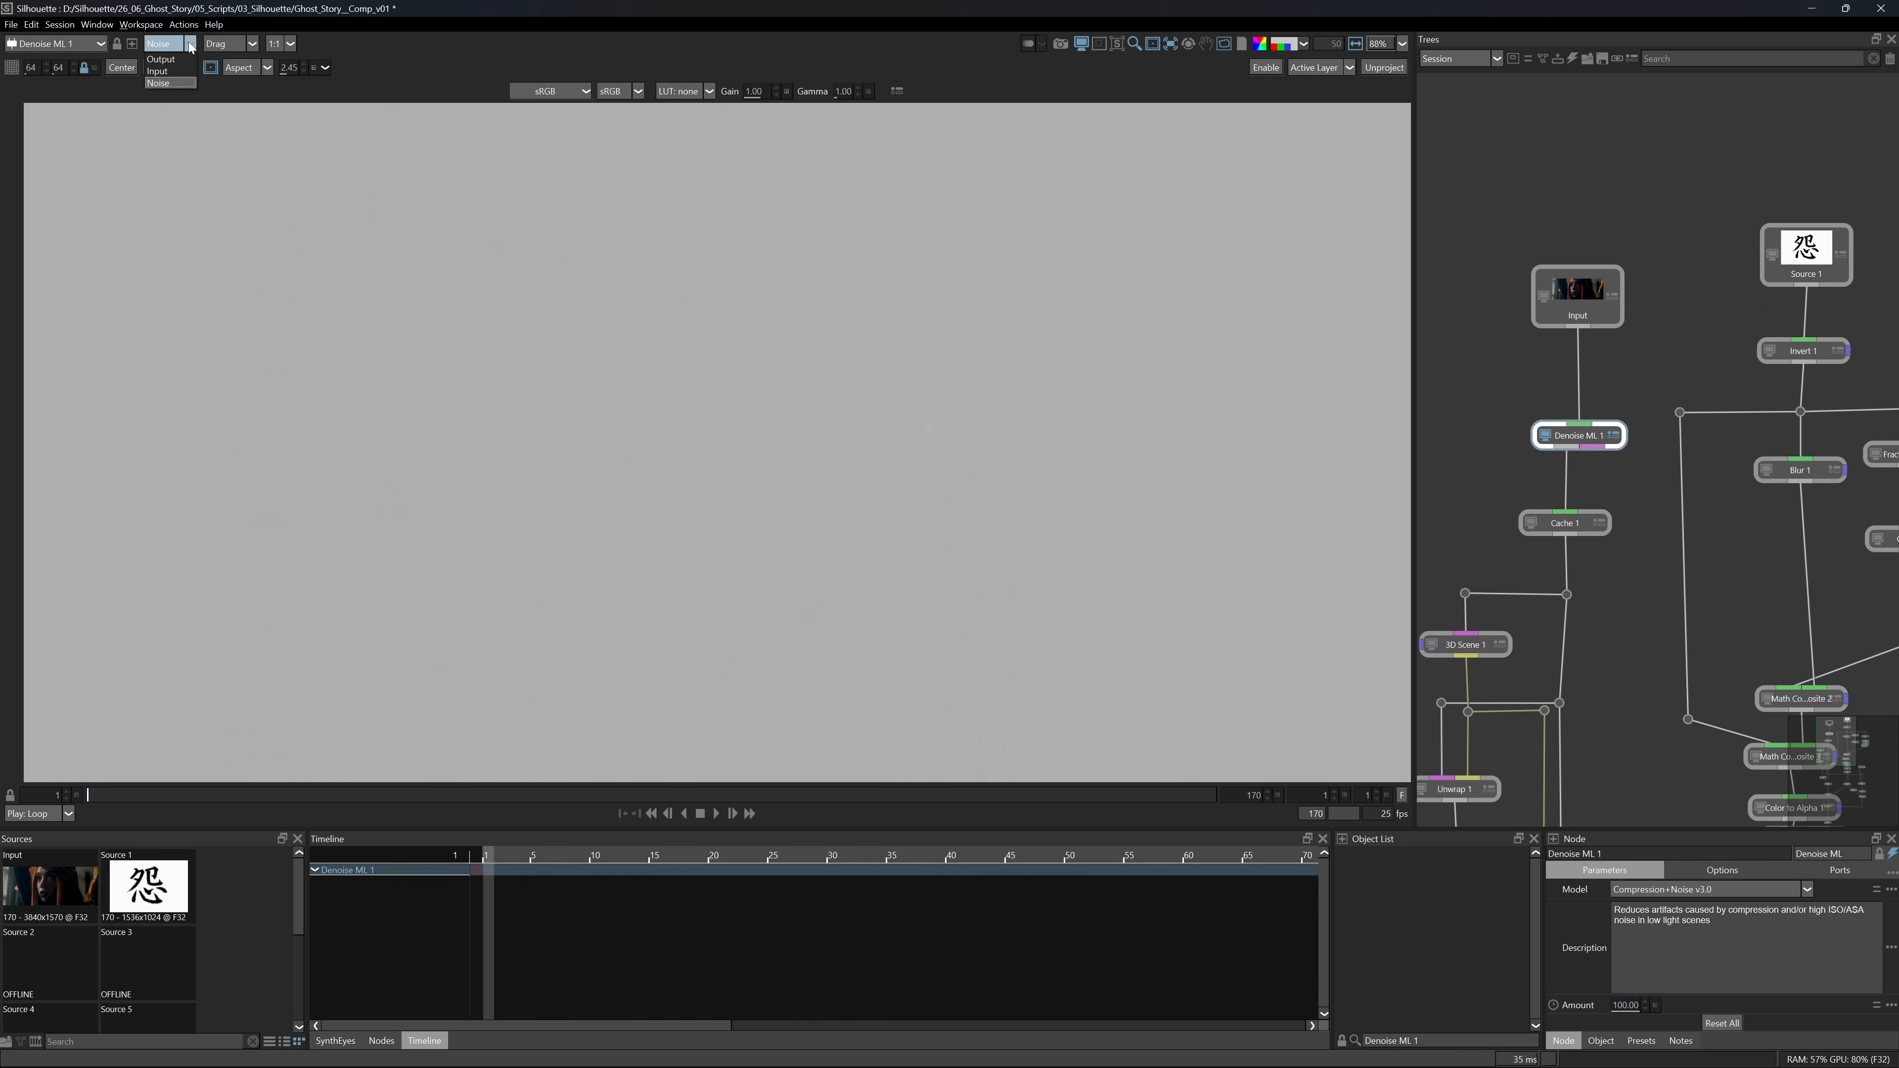
pyautogui.click(162, 59)
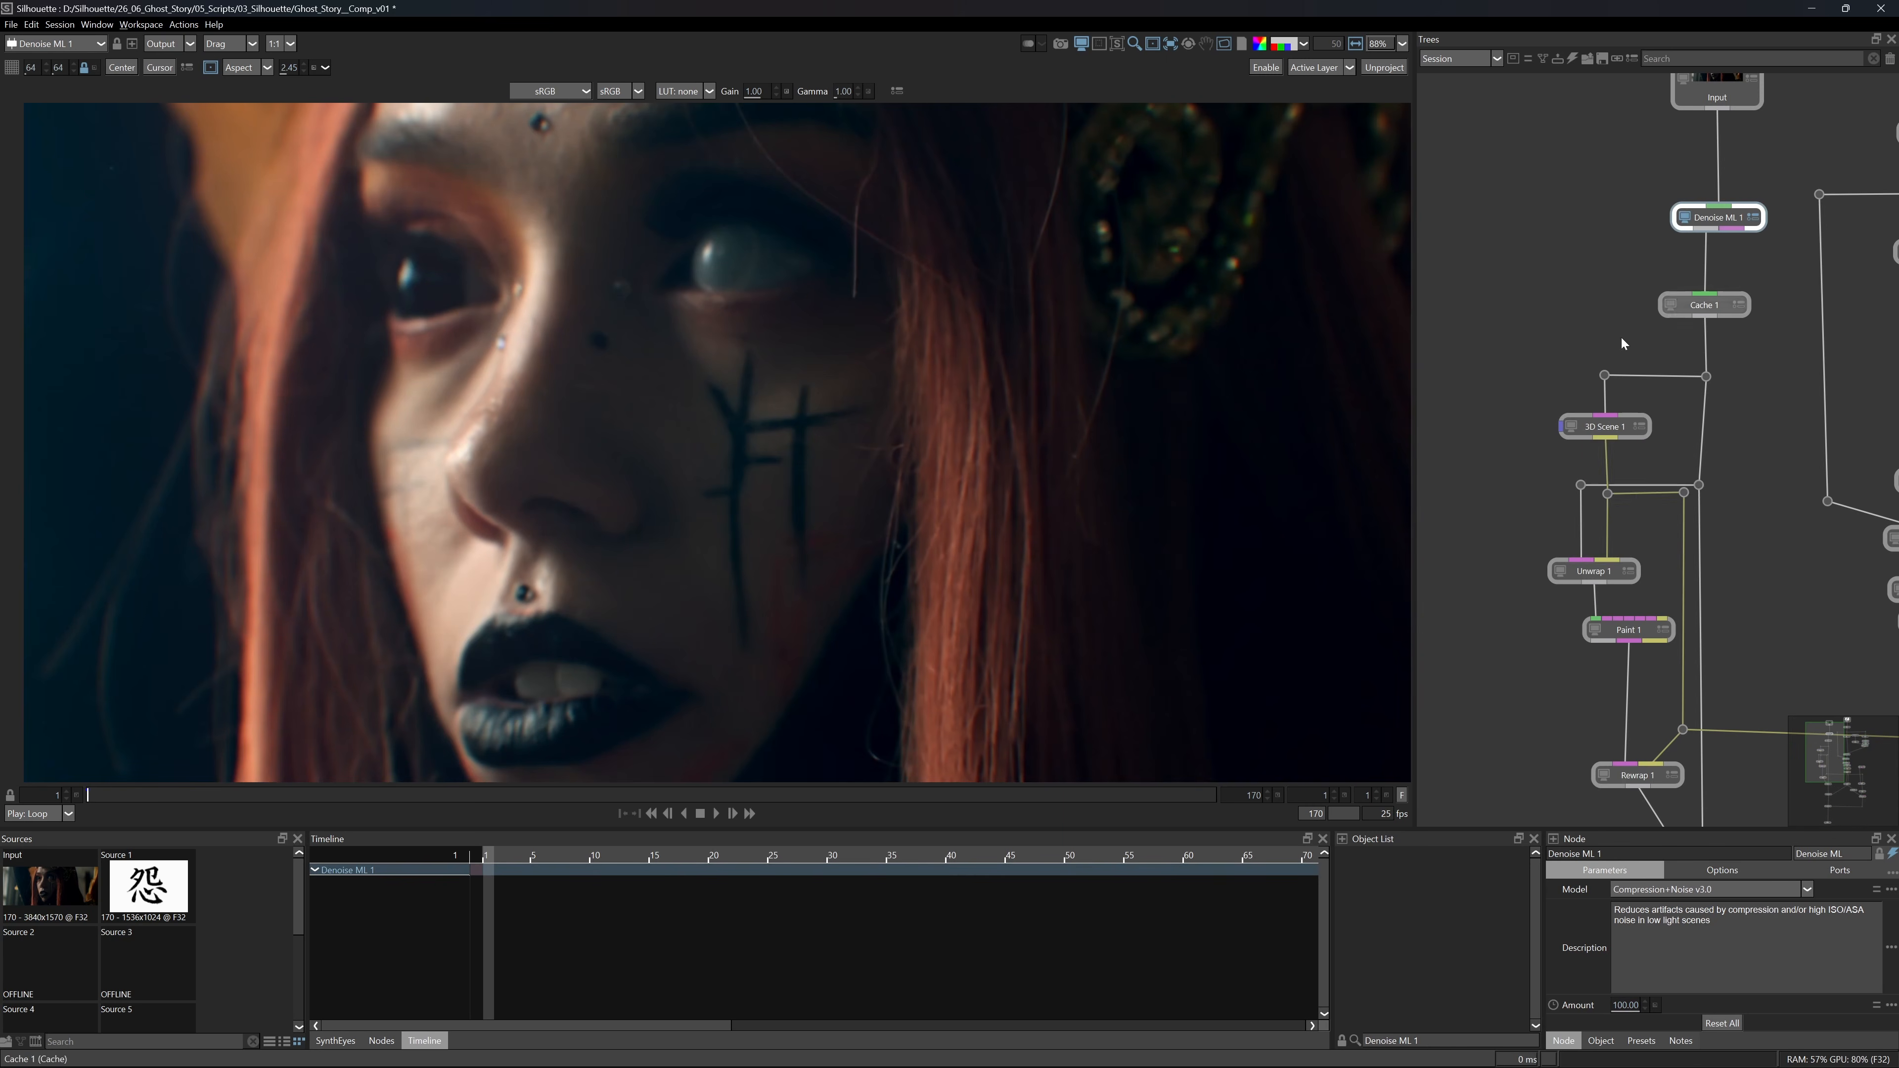
# Add a Math Composite node and connect it to Denoise ML 1's noise output.
pyautogui.write('math')
pyautogui.press('Down')
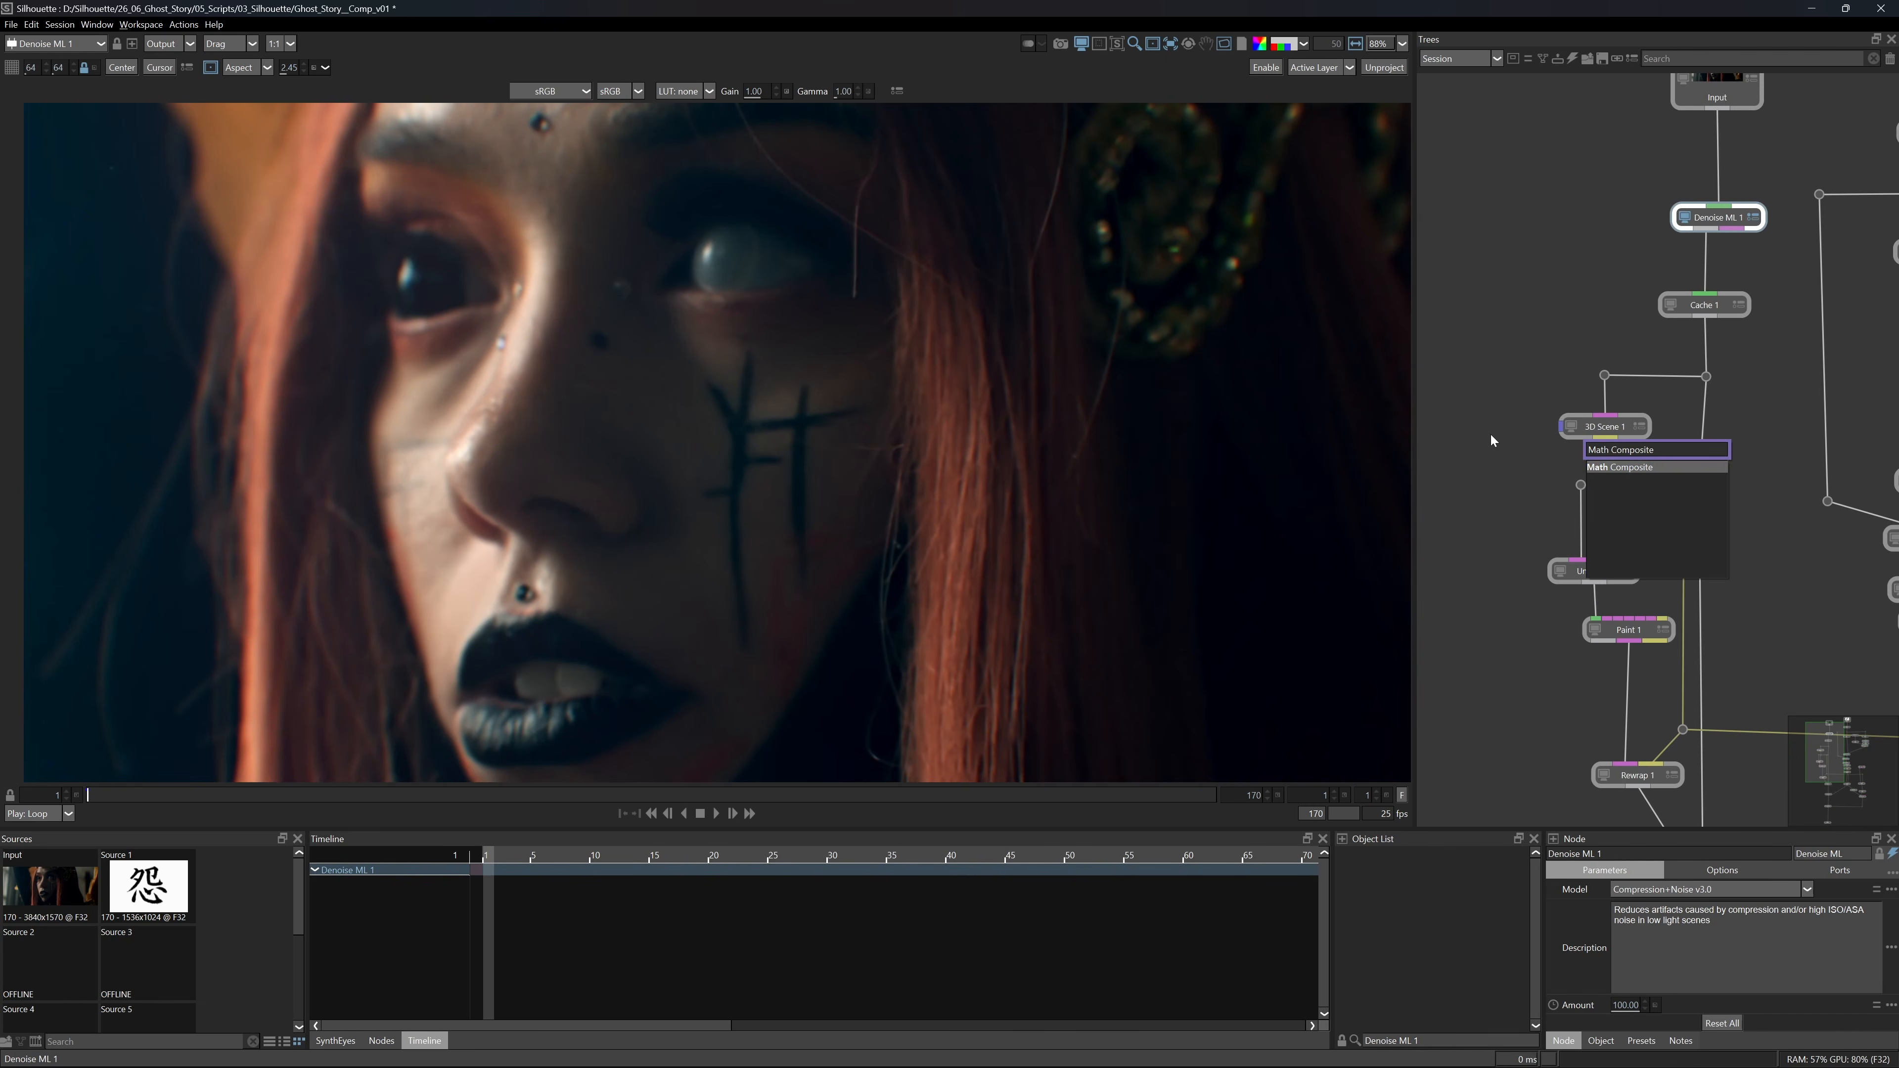
pyautogui.press('Return')
pyautogui.moveTo(1462, 455); pyautogui.dragTo(1732, 259)
pyautogui.scroll(-4, 1501, 532)
pyautogui.moveTo(1501, 532); pyautogui.dragTo(1633, 201)
# Insert the Math Composite between Color Correct 3 and Output, reroute its noise link, and set its blend to Overlay.
pyautogui.moveTo(1614, 170); pyautogui.dragTo(1736, 615)
pyautogui.moveTo(1697, 576); pyautogui.dragTo(1739, 559)
pyautogui.moveTo(1711, 479); pyautogui.dragTo(1617, 527)
pyautogui.moveTo(1746, 565); pyautogui.dragTo(1739, 565)
pyautogui.click(1671, 890)
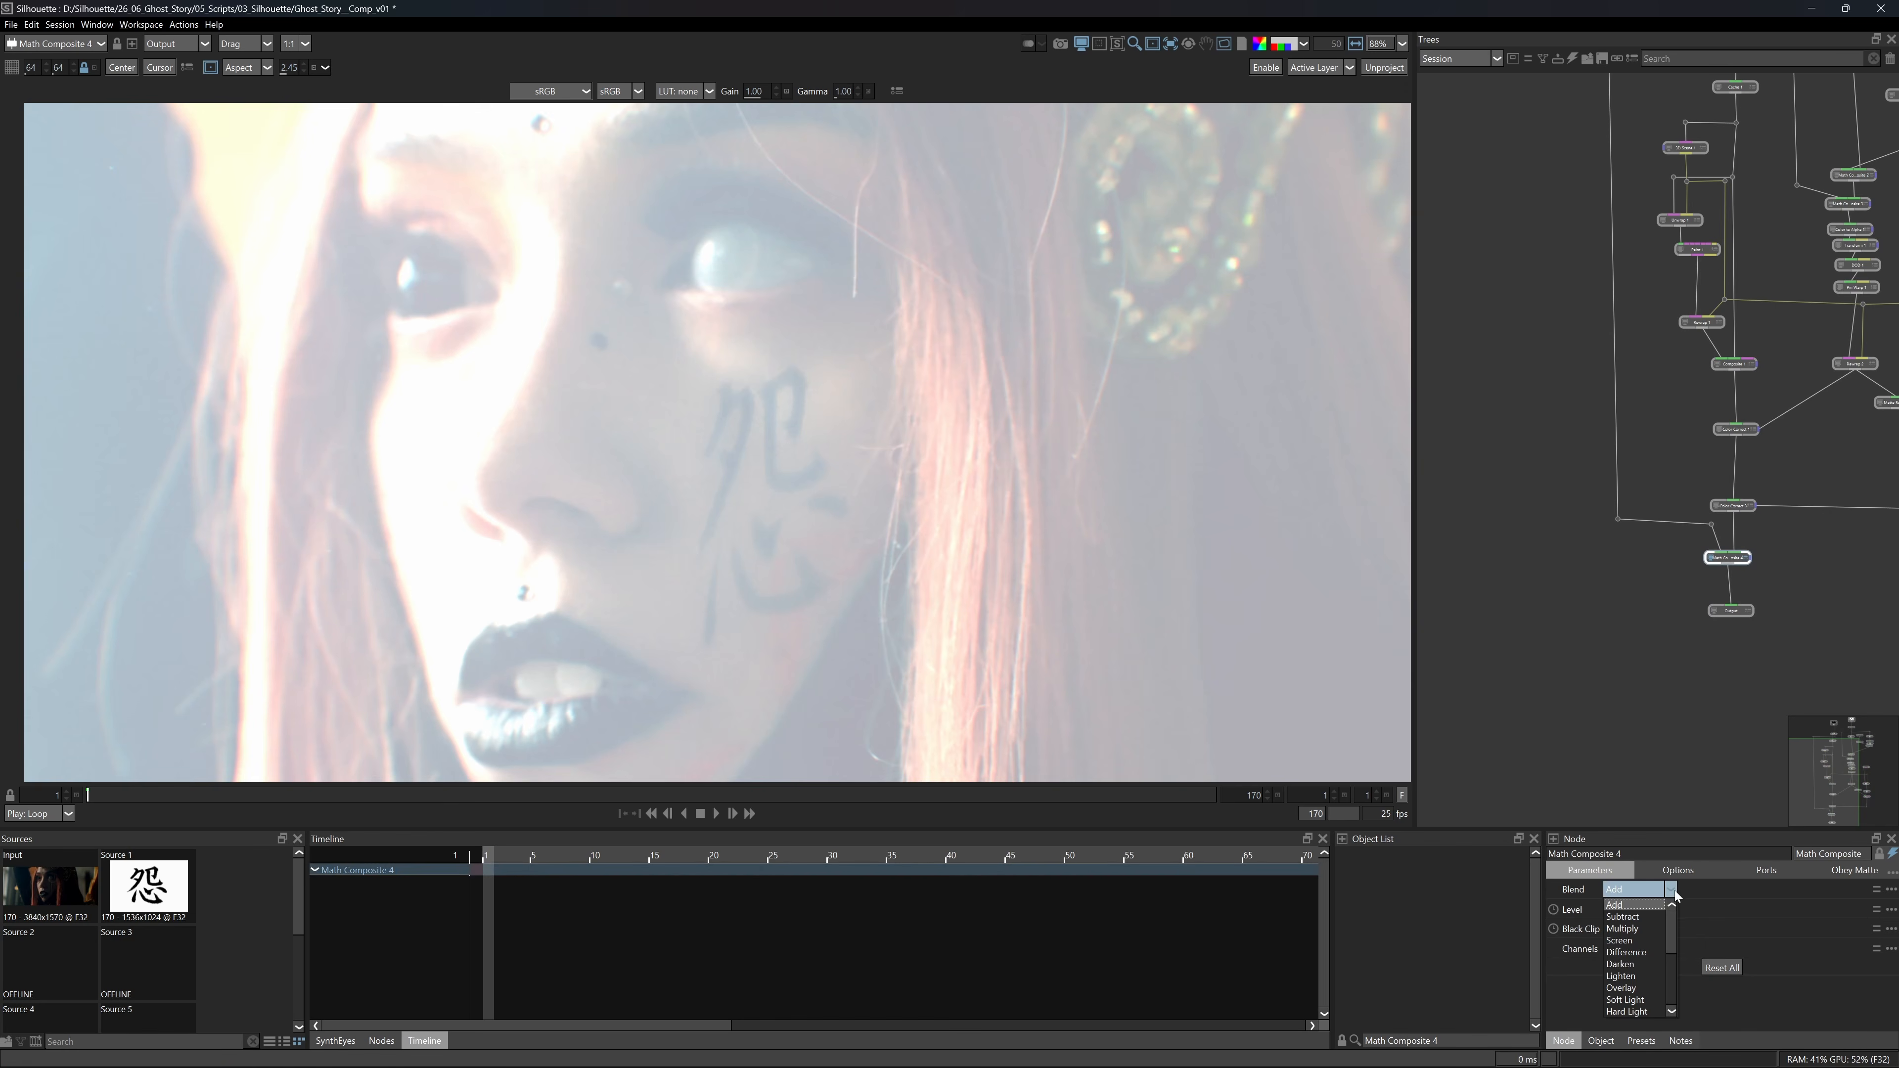
pyautogui.click(1632, 986)
# Compare the grain of the Math Composite with the original Input in the red channel, close on the cheek.
pyautogui.scroll(3, 597, 549)
pyautogui.click(1275, 47)
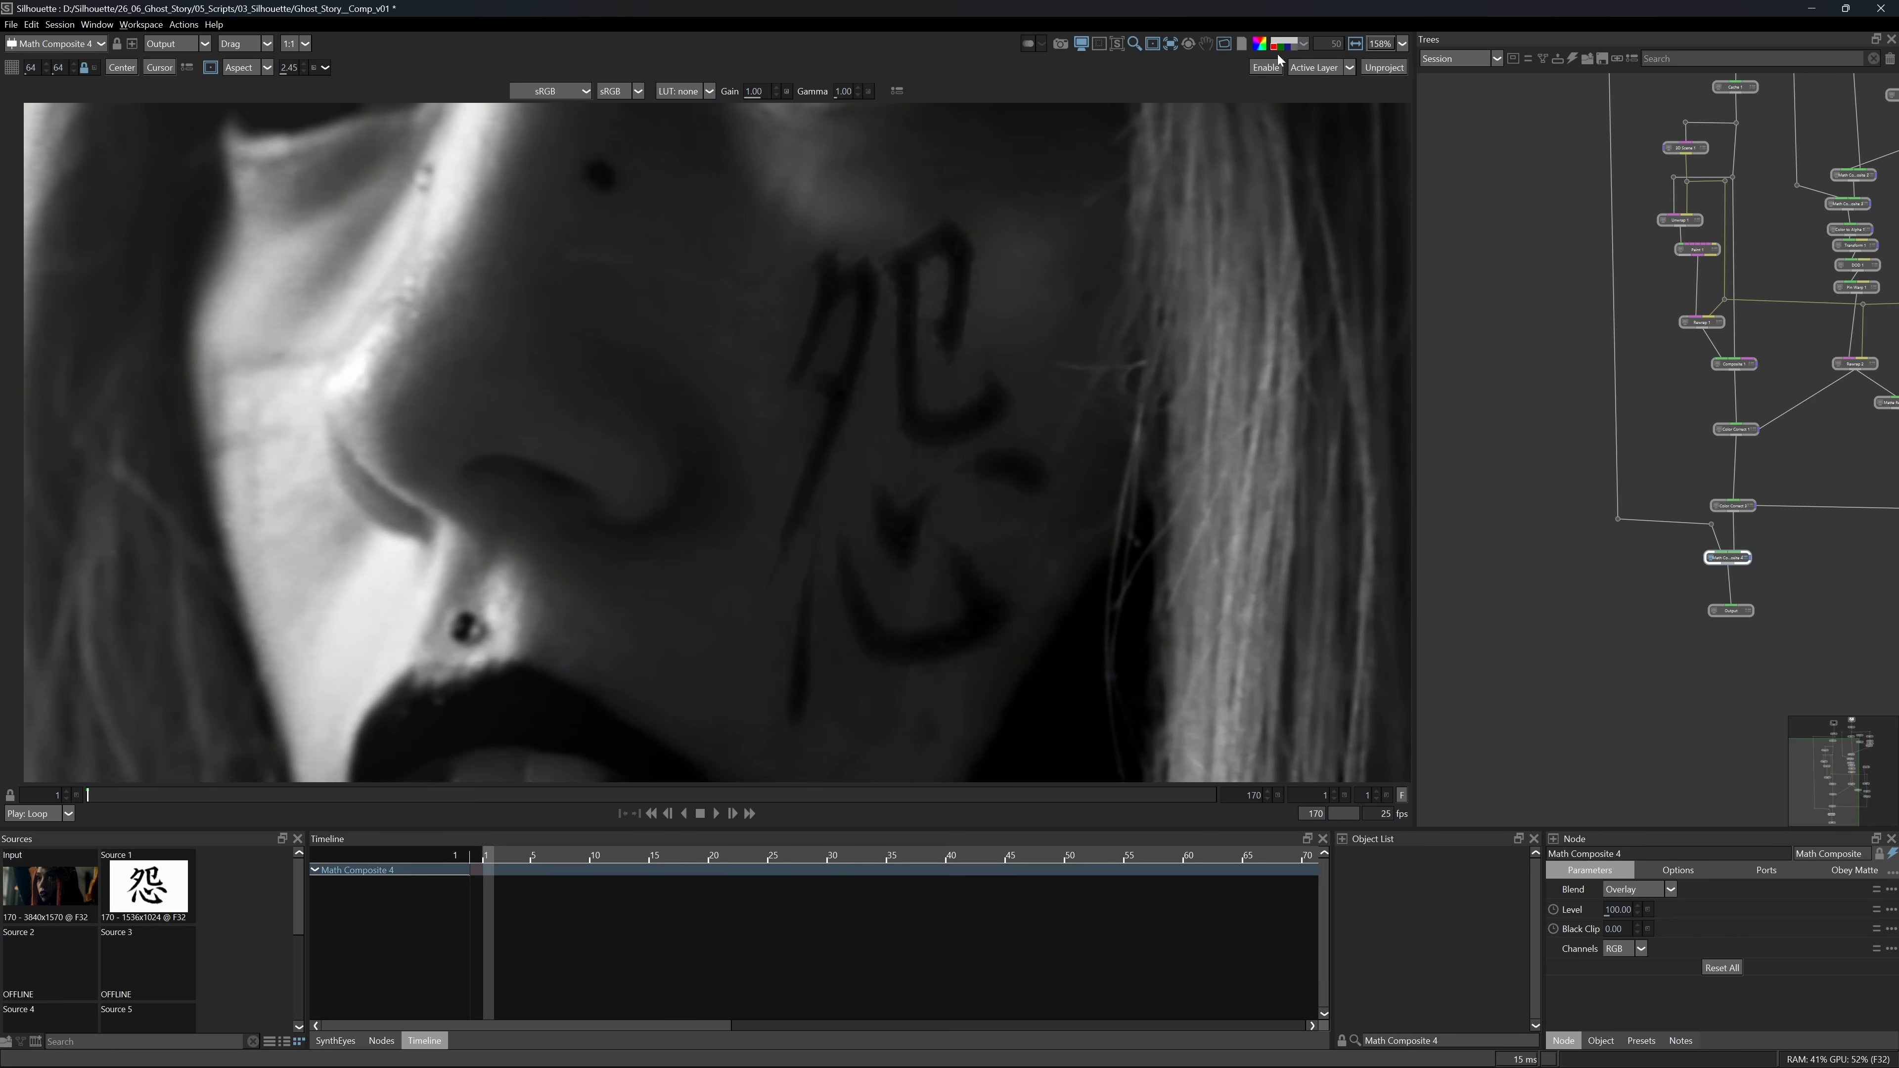
pyautogui.moveTo(1638, 135); pyautogui.dragTo(1631, 457)
pyautogui.click(1714, 298)
pyautogui.moveTo(1661, 554)
pyautogui.mouseDown()
pyautogui.moveTo(1693, 258)
pyautogui.moveTo(1691, 543)
pyautogui.mouseUp()
pyautogui.click(1738, 586)
# Compare the grain of the Math Composite with the original Input in the green channel.
pyautogui.click(1280, 47)
pyautogui.scroll(2, 1672, 247)
pyautogui.scroll(-1, 1760, 234)
pyautogui.click(1709, 200)
pyautogui.moveTo(1686, 749); pyautogui.dragTo(1704, 294)
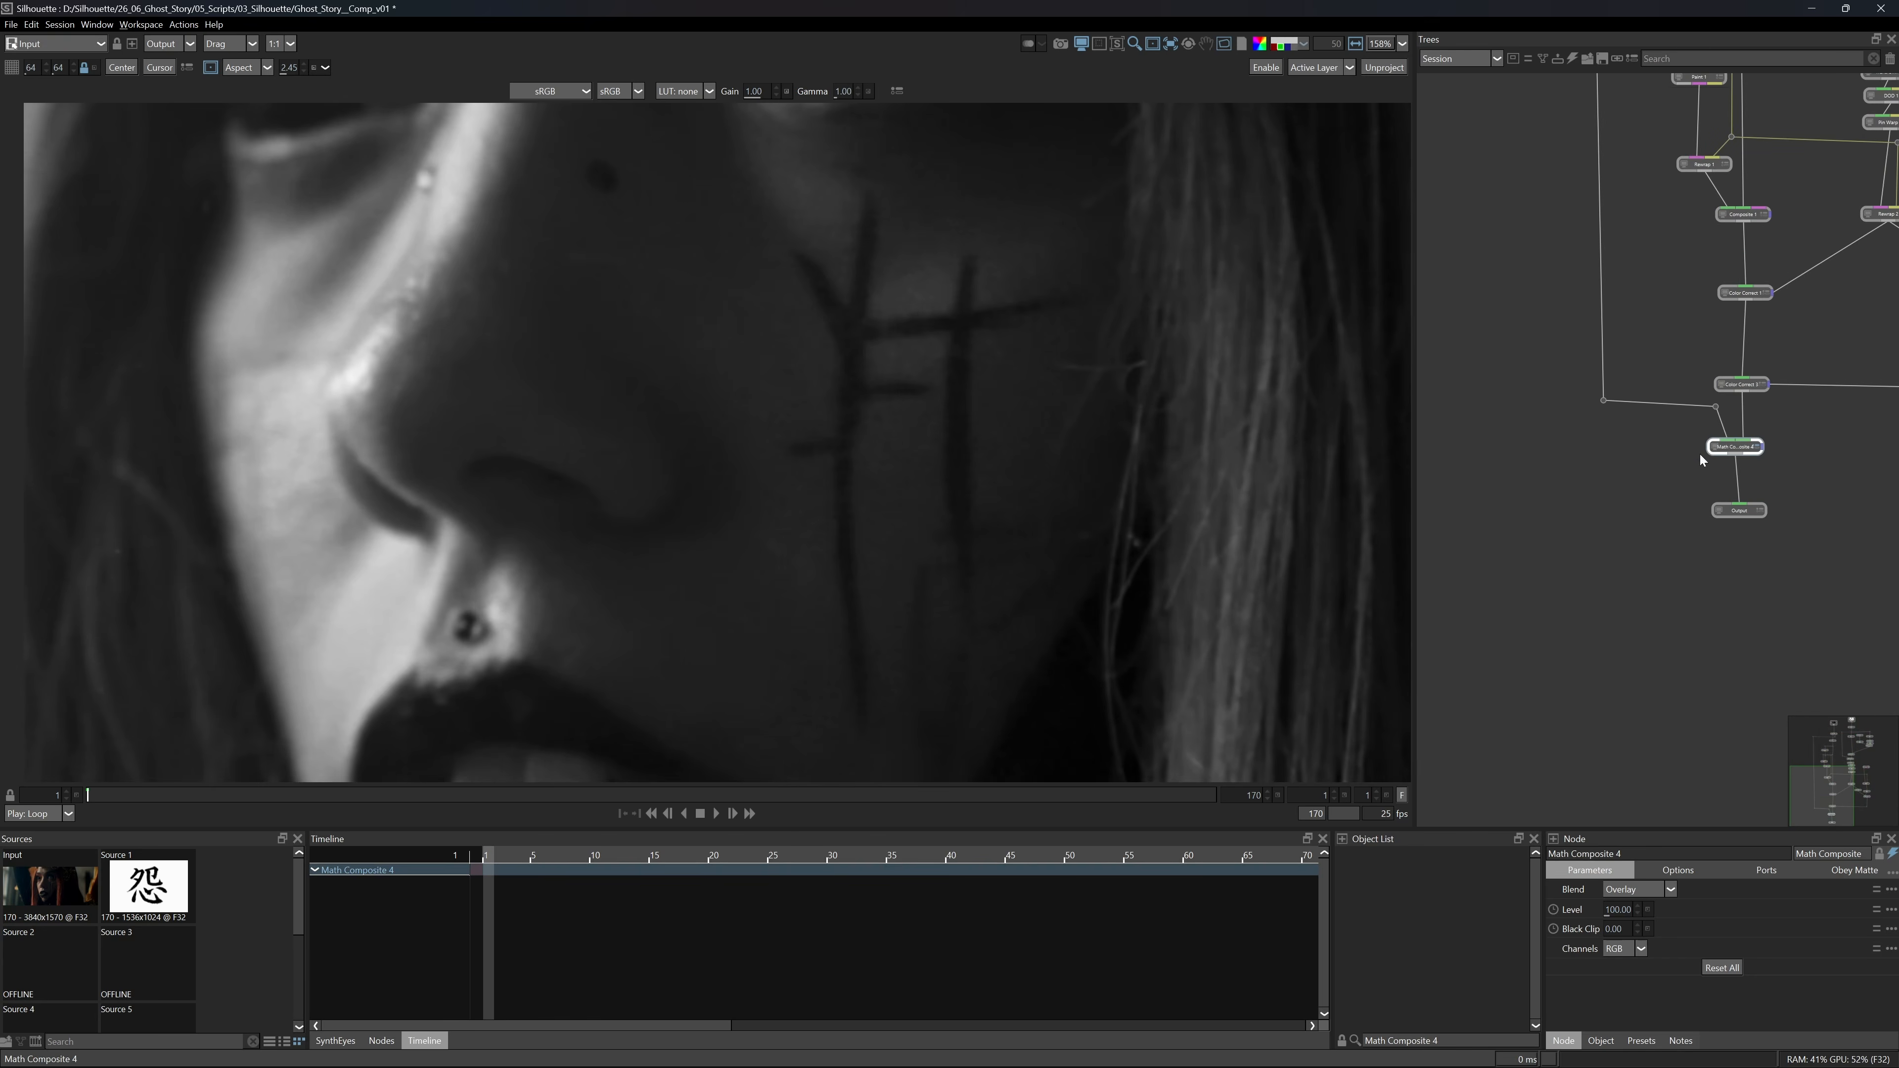
pyautogui.click(1717, 452)
# Compare the grain of the Math Composite with the original Input in the blue channel.
pyautogui.click(1287, 48)
pyautogui.moveTo(1645, 165); pyautogui.dragTo(1641, 386)
pyautogui.click(1715, 145)
pyautogui.click(1707, 613)
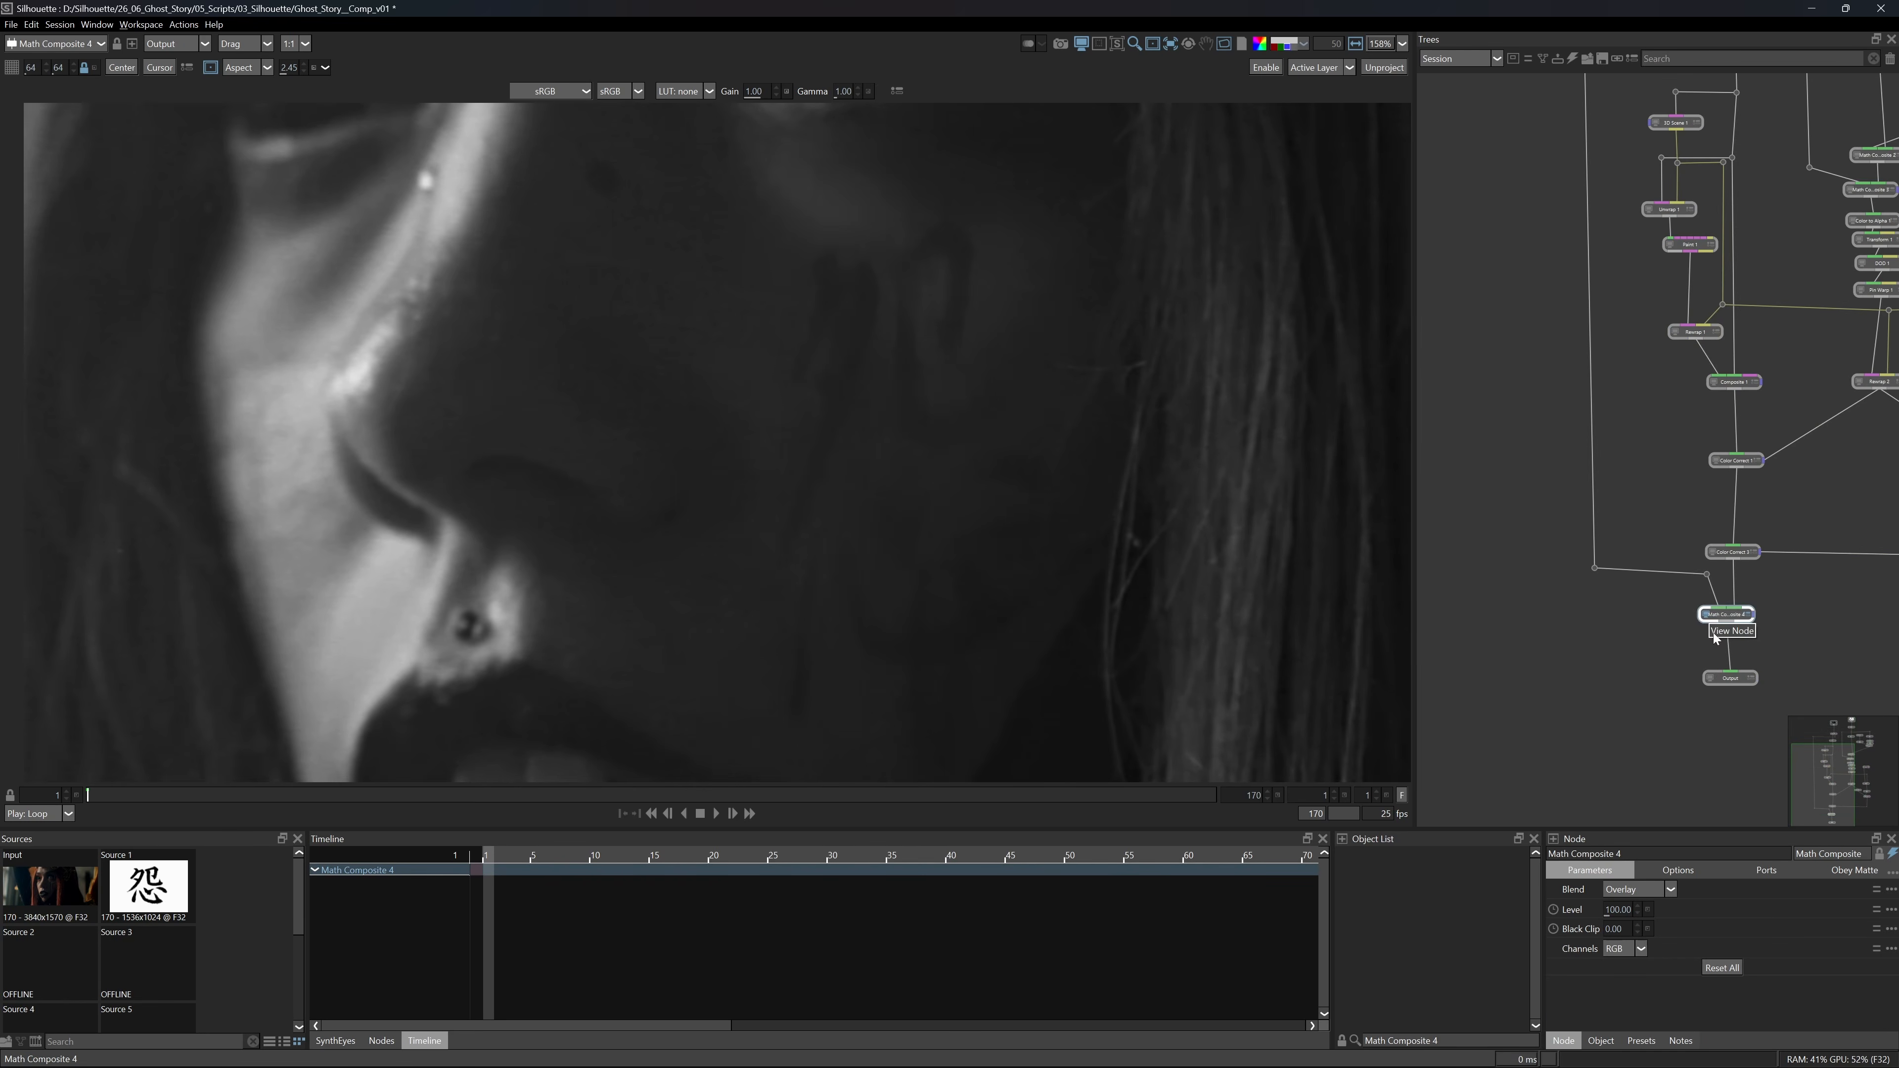